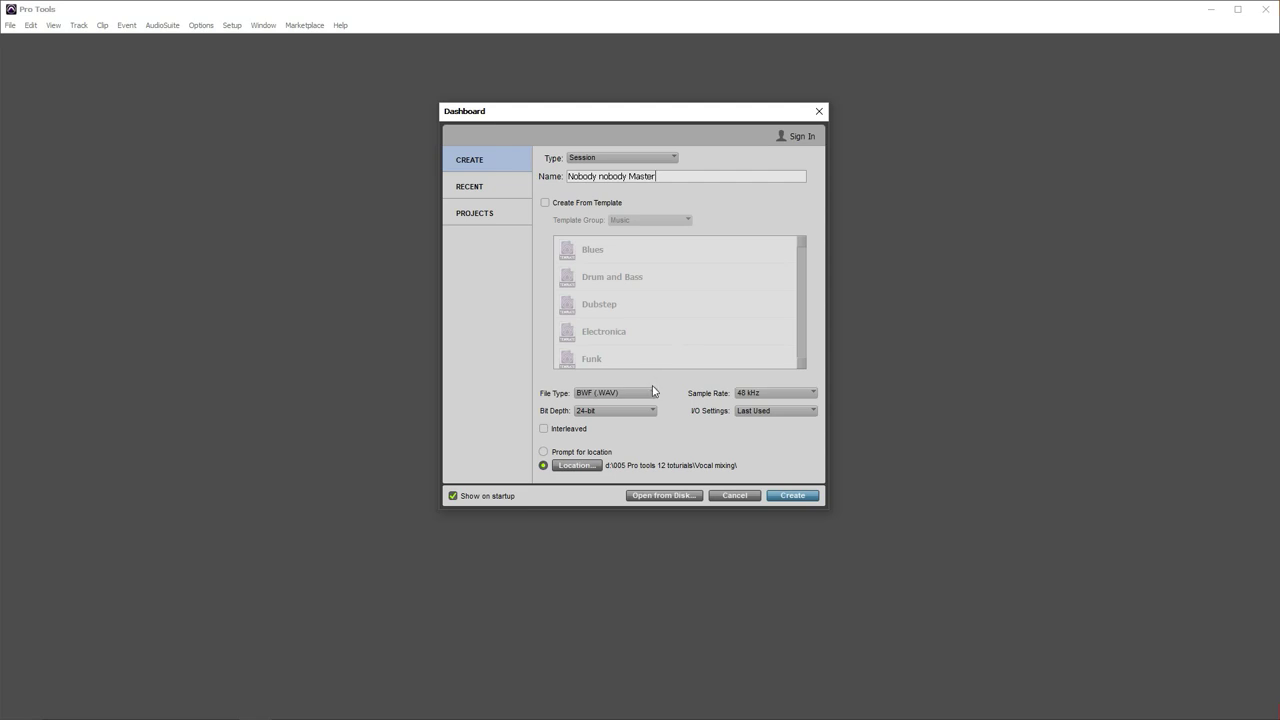
Step: Set the session location to the Vocal mixing folder in 005 Pro tools 12 toturials and create the Nobody nobody Master session
left_click(577, 466)
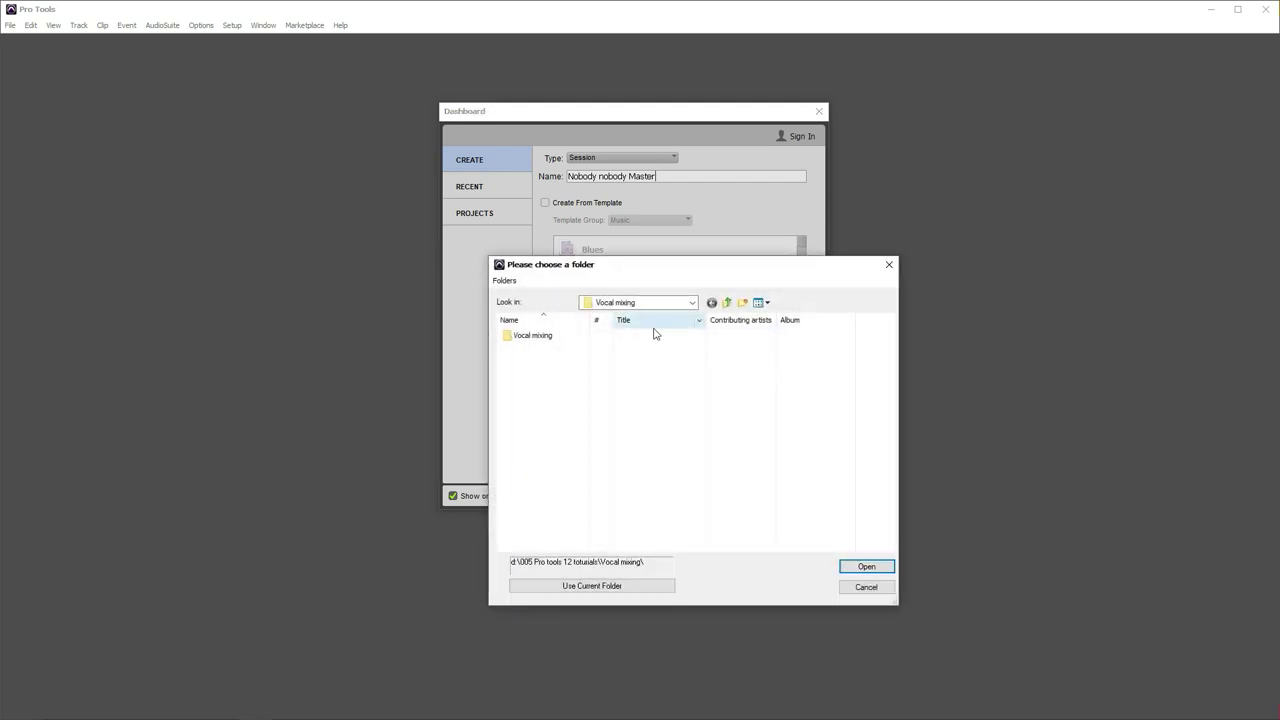
left_click(727, 303)
left_click(566, 355)
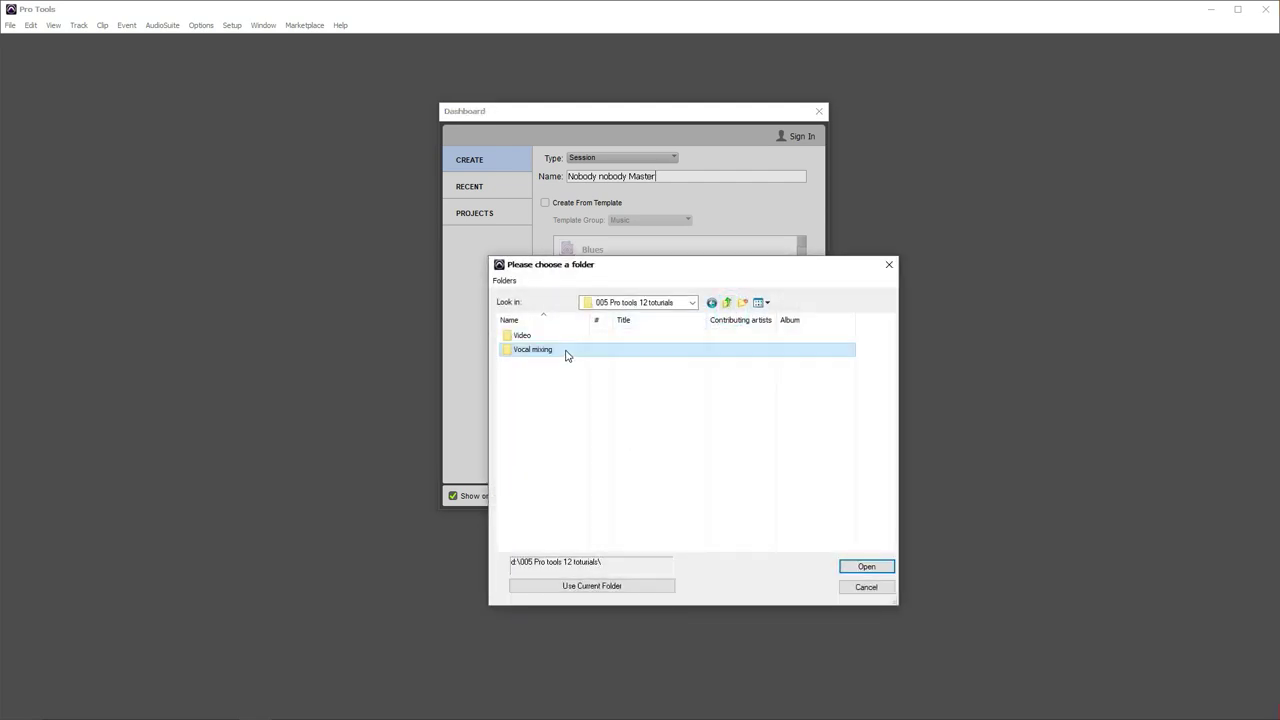
double_click(566, 355)
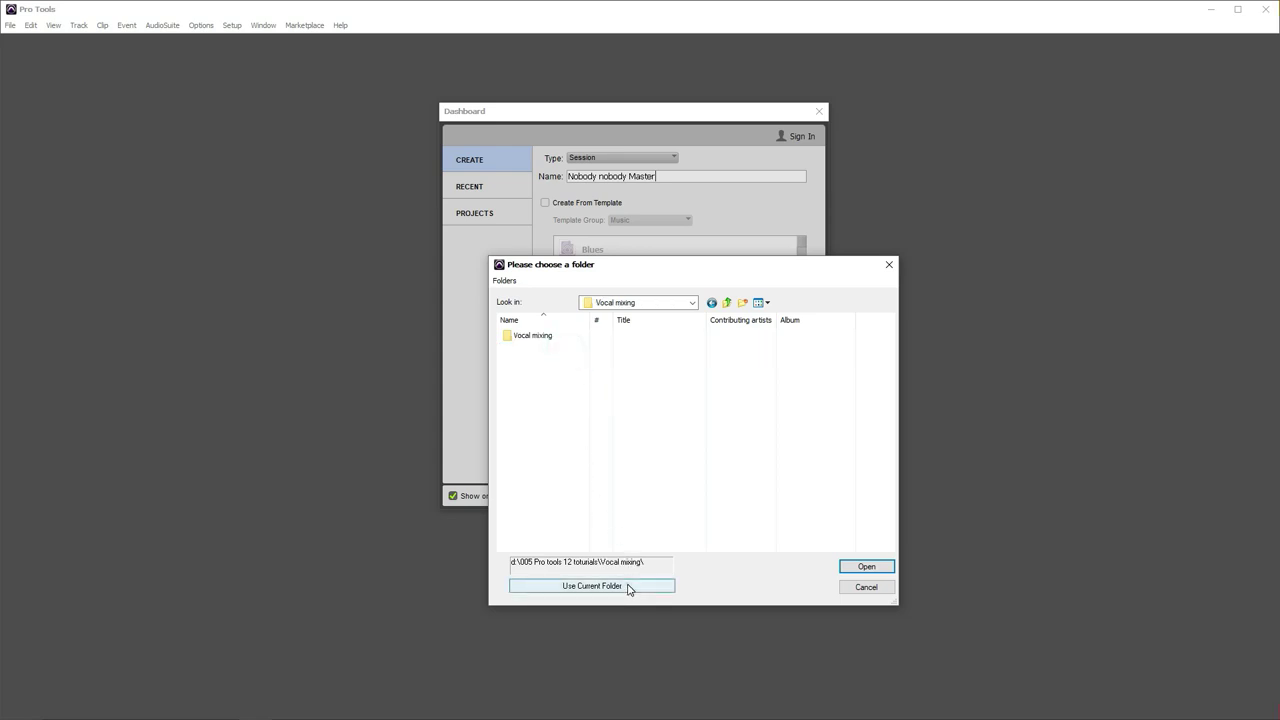
left_click(592, 586)
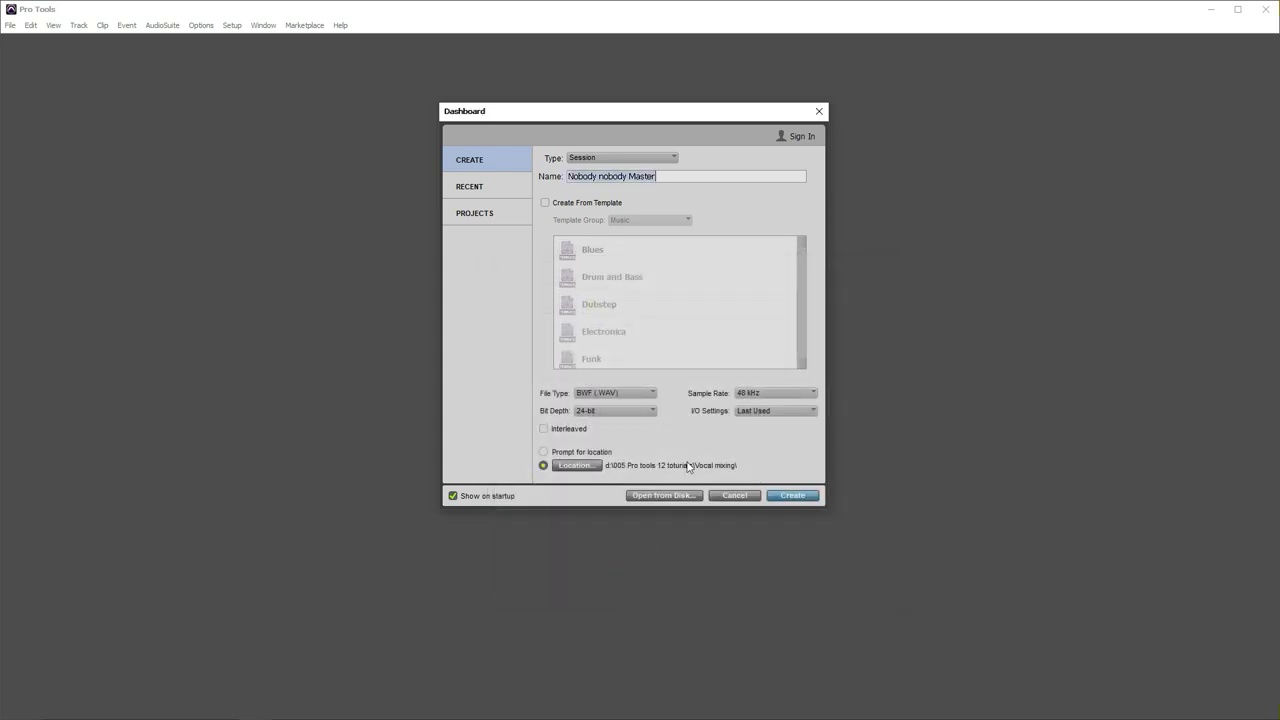
left_click(792, 496)
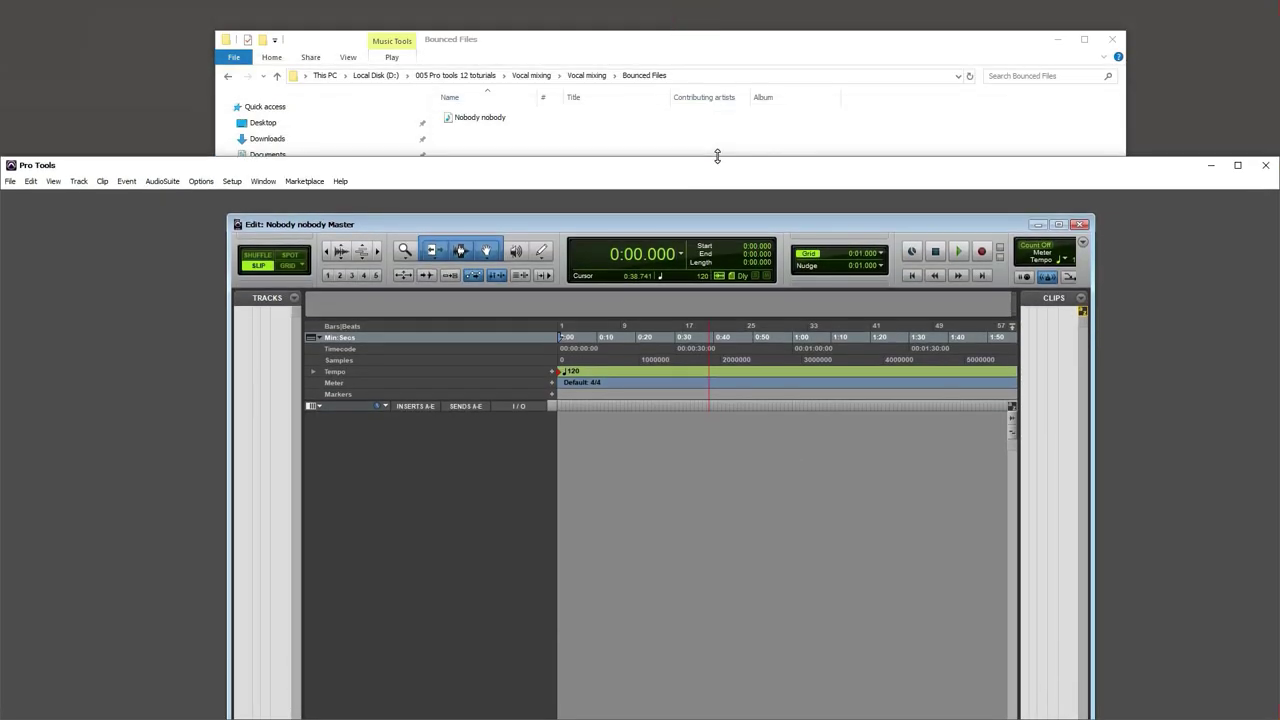
Step: Import the Nobody nobody audio file from the Bounced Files folder as a new track and maximize the Edit window
left_click_drag(493, 117, 595, 476)
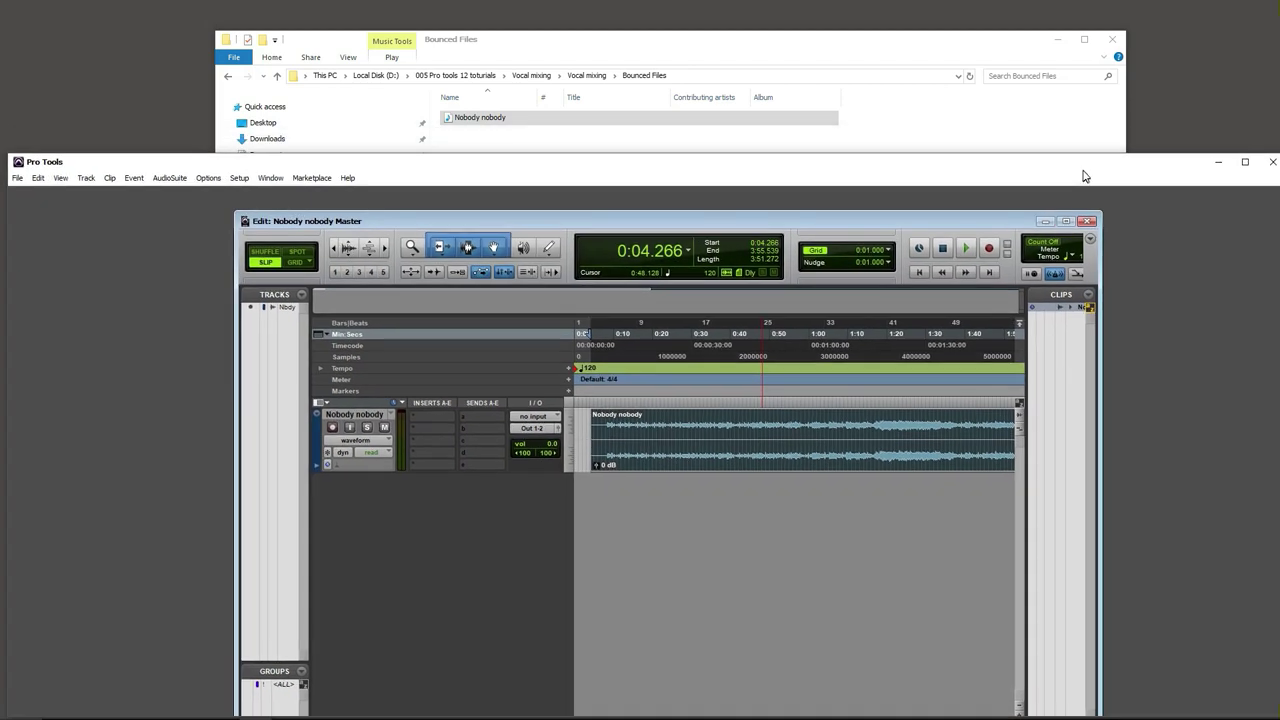
left_click_drag(1085, 176, 1080, 177)
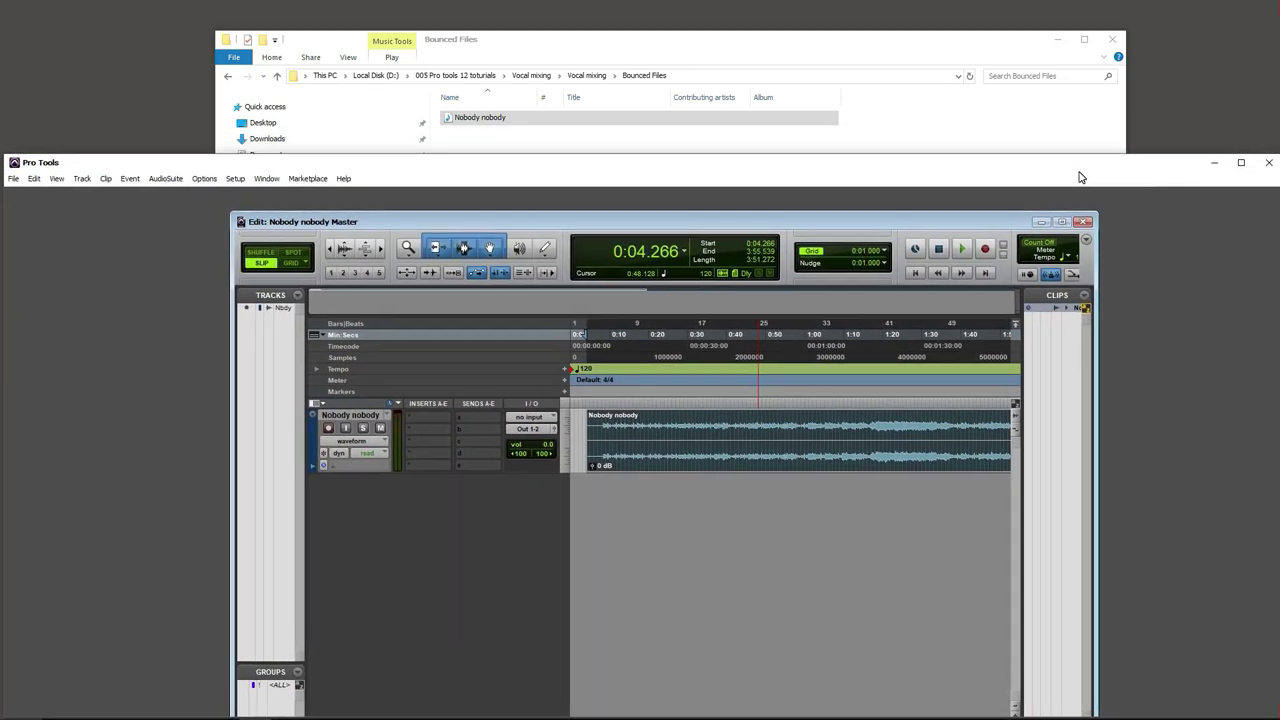
left_click_drag(995, 158, 1010, 14)
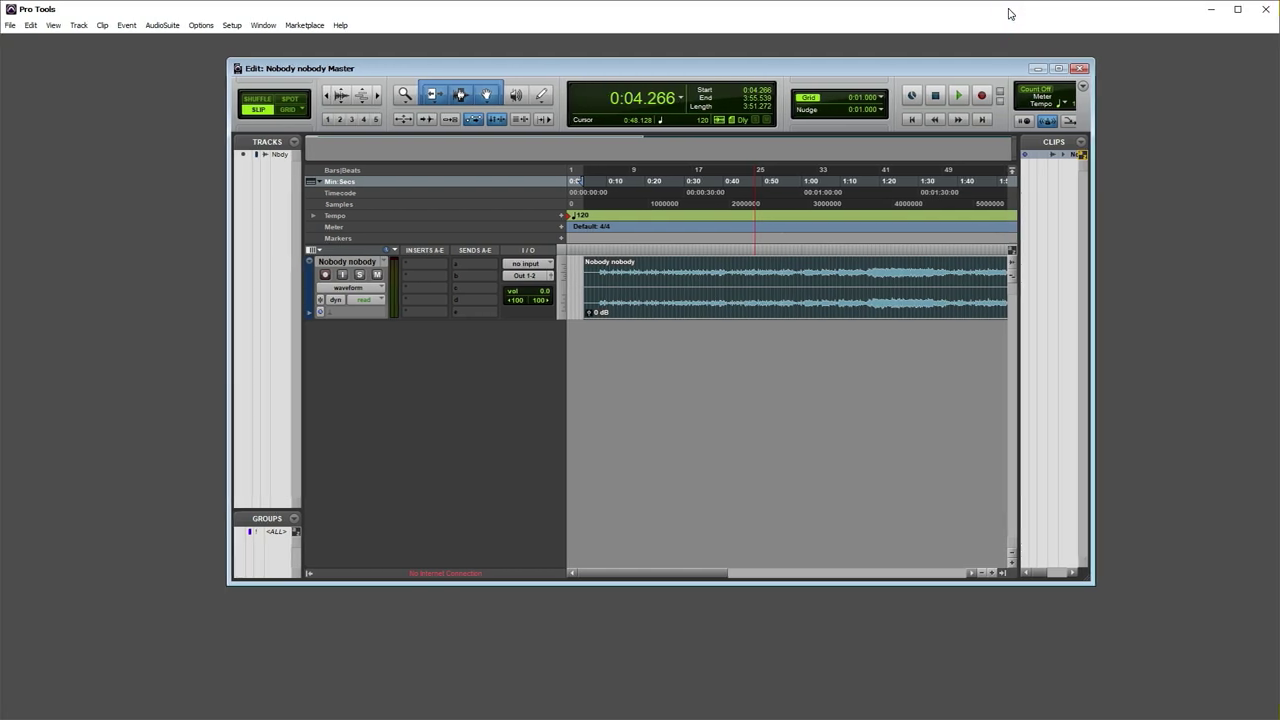
left_click(1058, 68)
Step: Move the Nobody nobody clip to the very start of the timeline and fit its whole length in view
left_click_drag(525, 283, 355, 240)
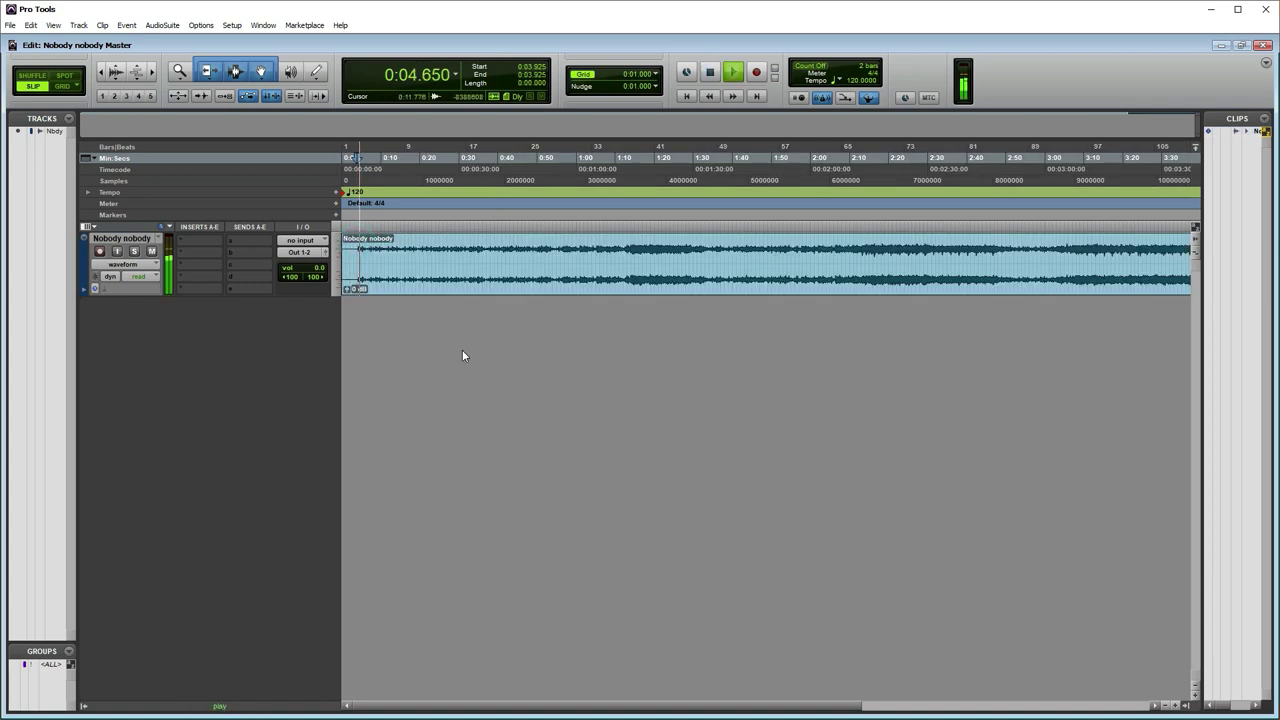
key("ctrl+bracketleft")
key("ctrl+bracketleft")
key("ctrl+bracketright")
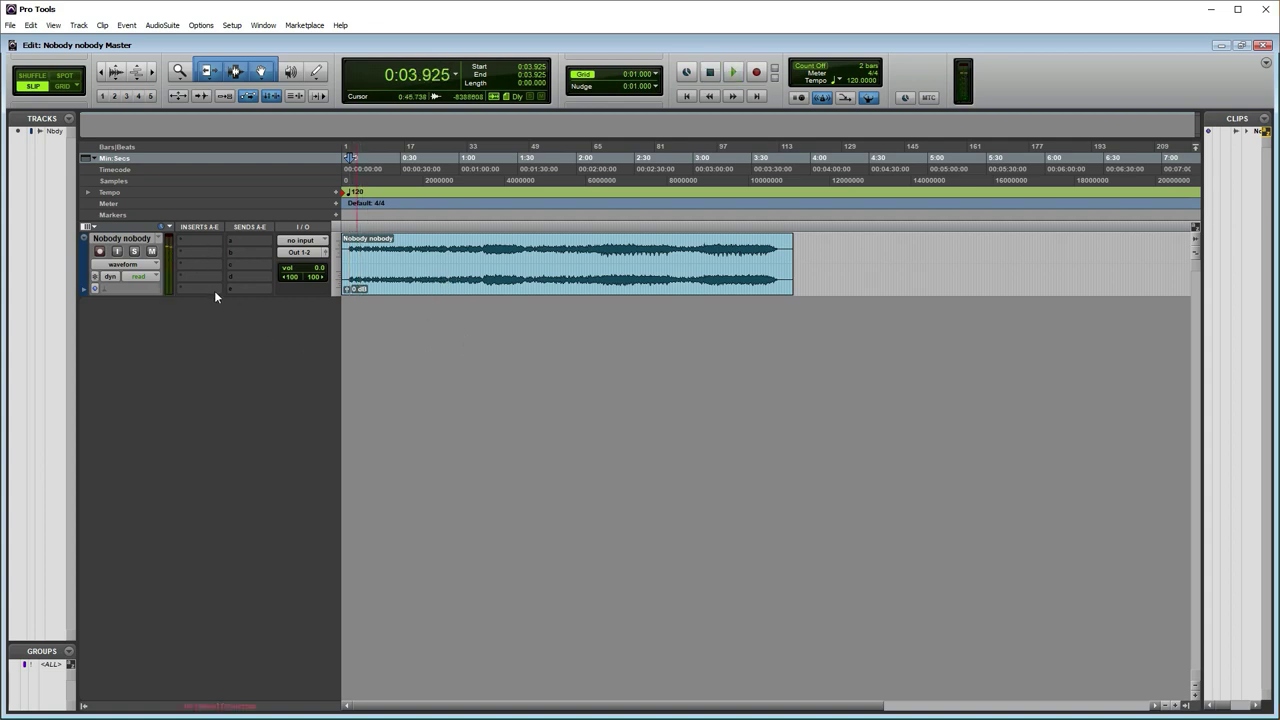
double_click(250, 370)
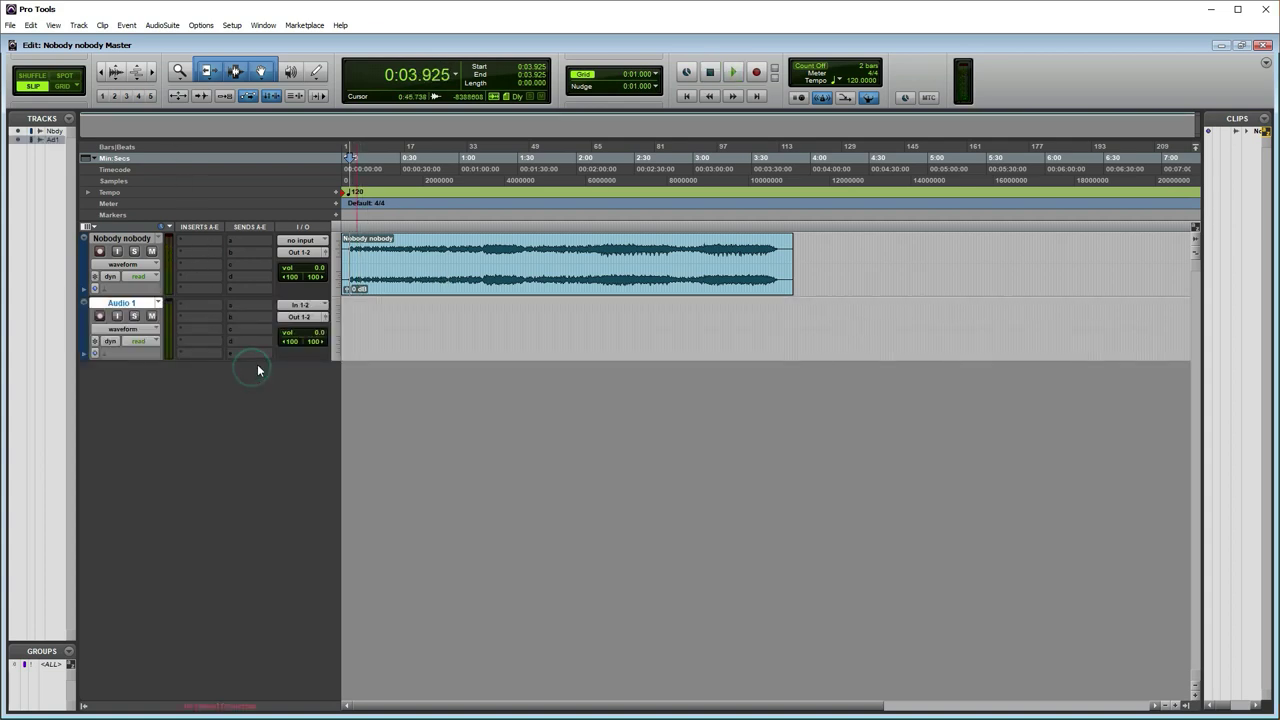
right_click(151, 309)
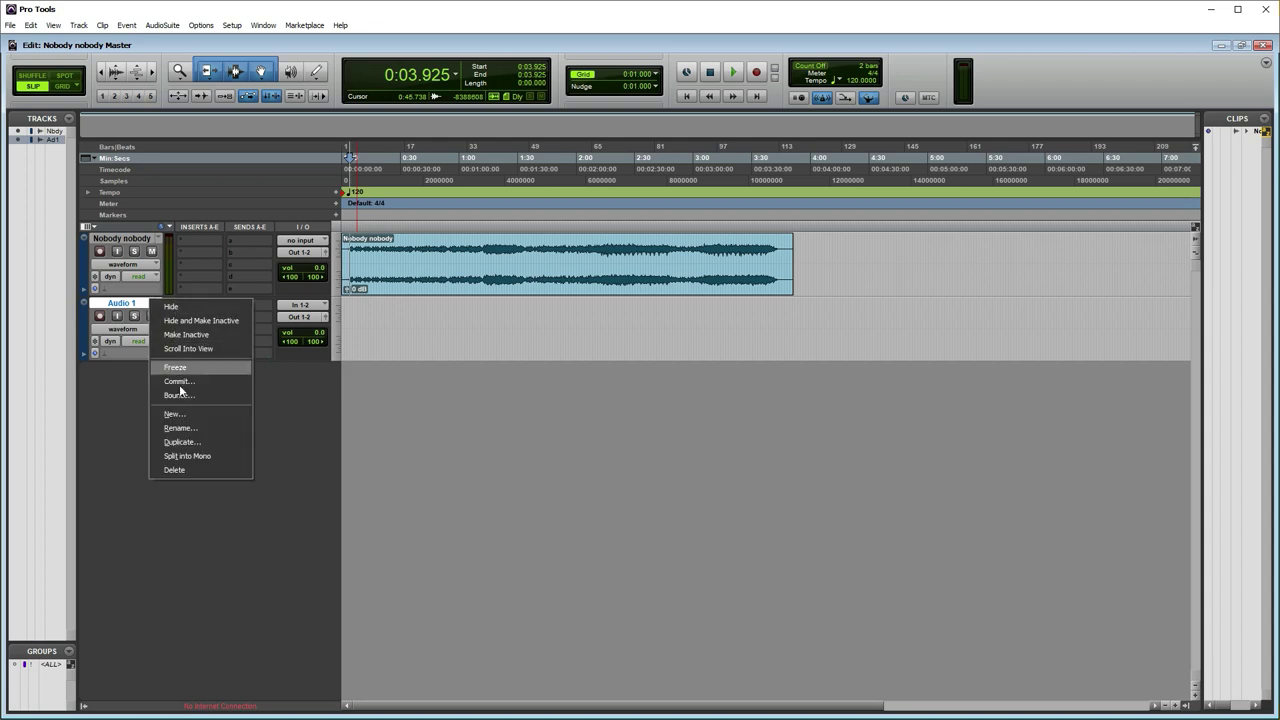
left_click(198, 470)
Step: Create one stereo Master Fader track and increase the height of the Nobody nobody audio track
left_click(78, 25)
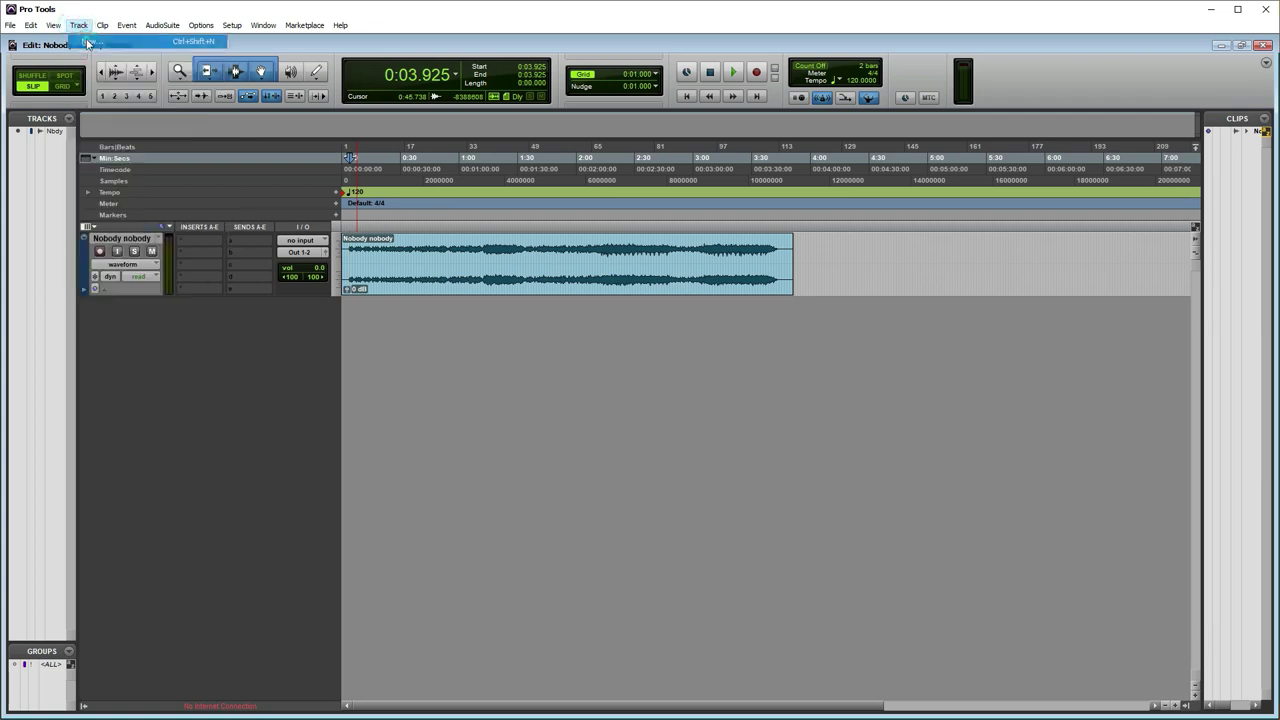
left_click(100, 41)
left_click(585, 252)
left_click(586, 265)
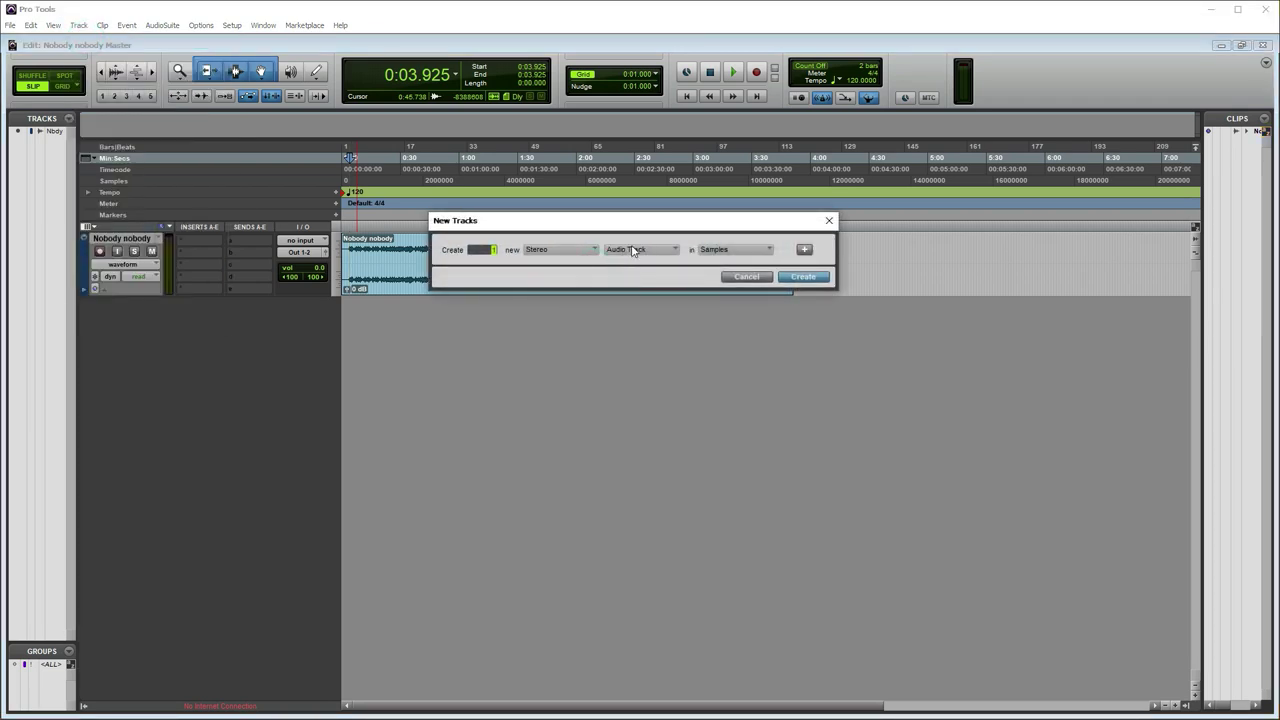
left_click(634, 251)
left_click(696, 282)
left_click(806, 279)
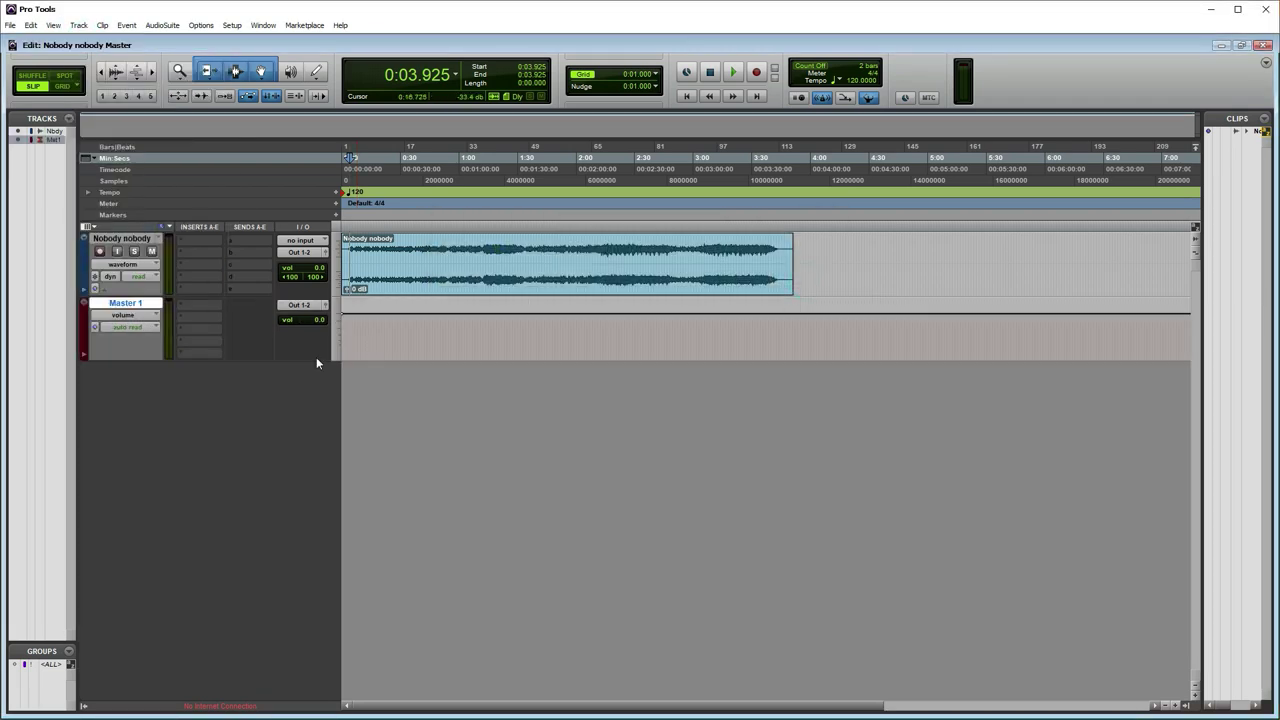
left_click(191, 294)
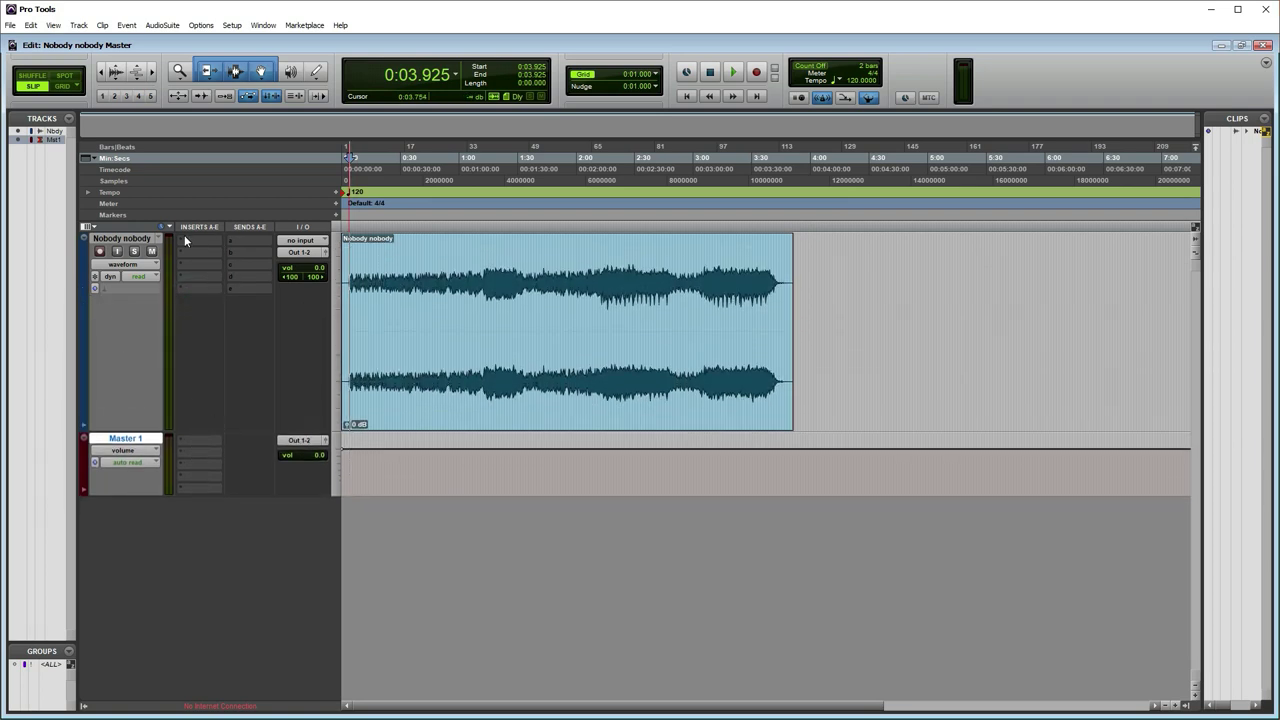
Step: Insert the multichannel FabFilter Pro-Q 2 (stereo) equalizer in the first insert slot of the Nobody nobody track
left_click(198, 241)
mouse_move(229, 270)
mouse_move(361, 267)
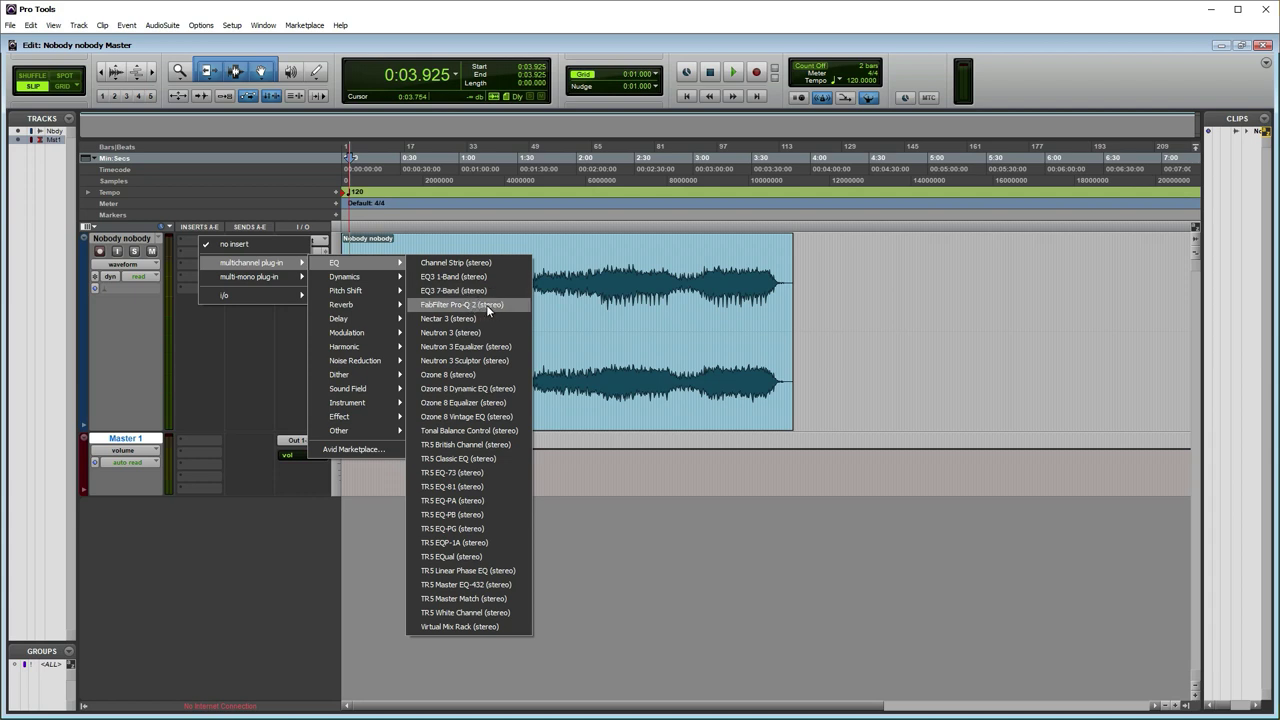
left_click(486, 304)
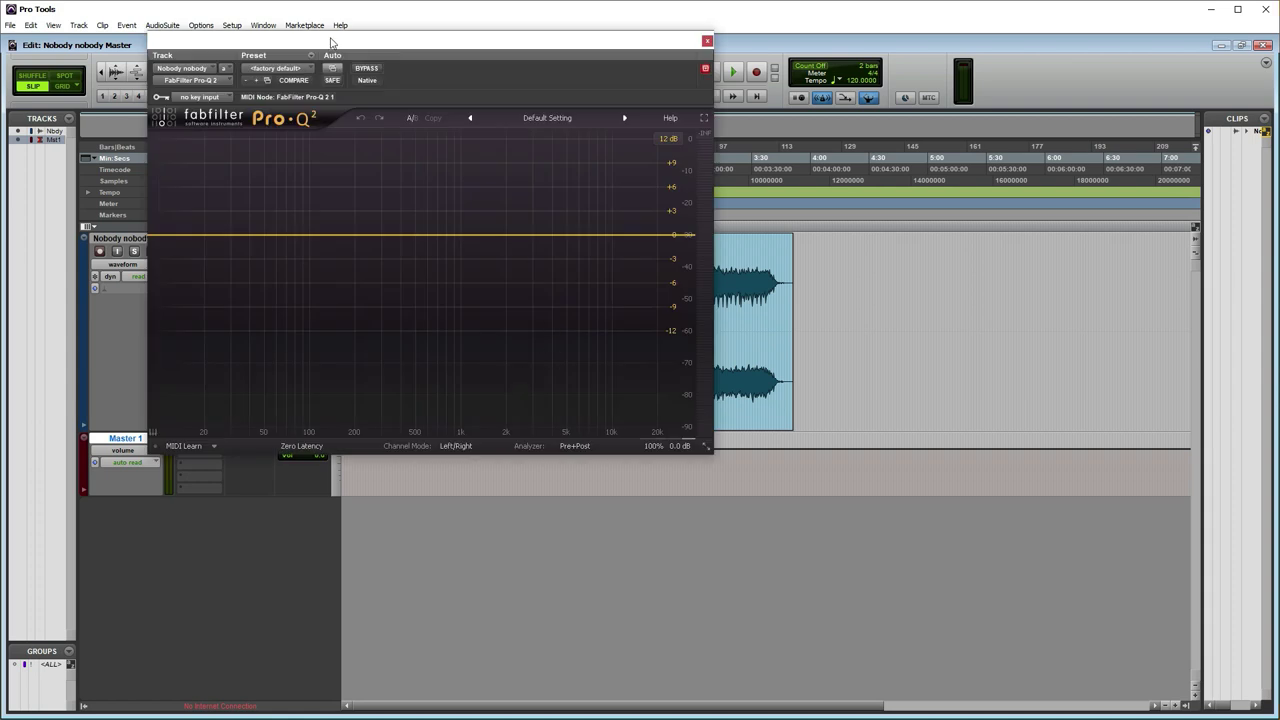
left_click_drag(390, 42, 573, 97)
Step: Play the track through the equalizer to view its spectrum, and add an EQ band at about 39 Hz
key("space")
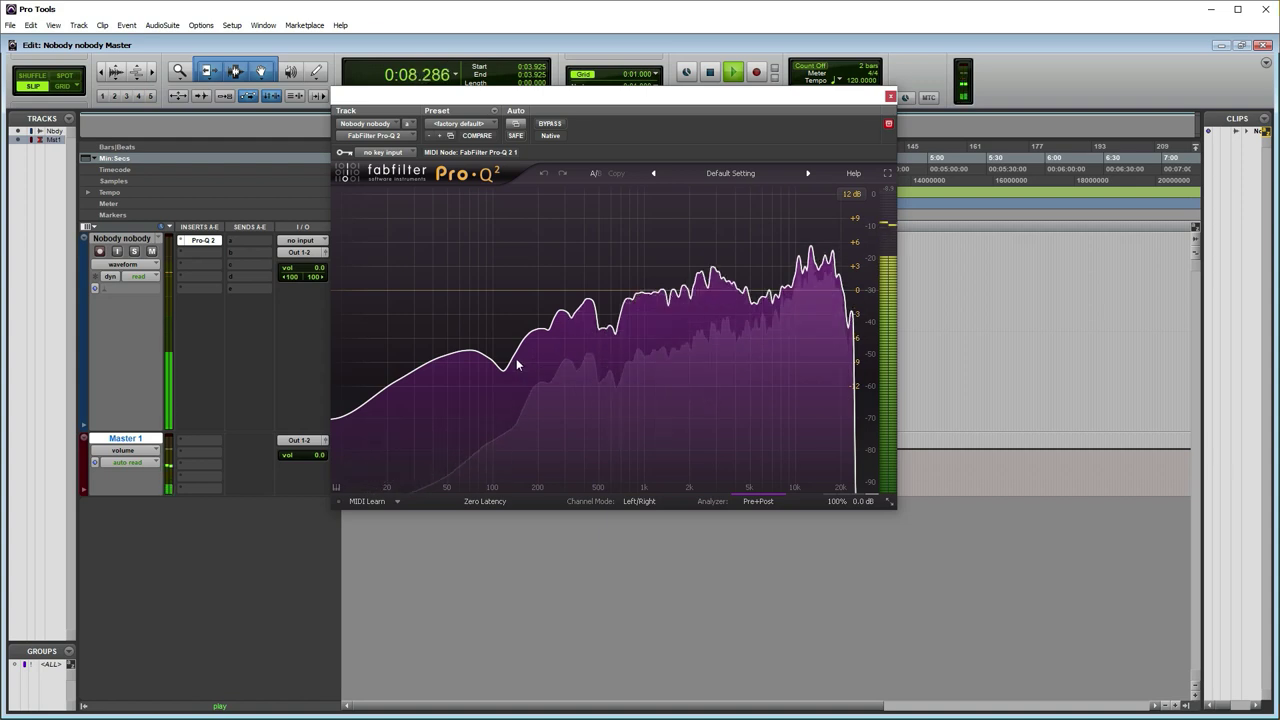
left_click(399, 500)
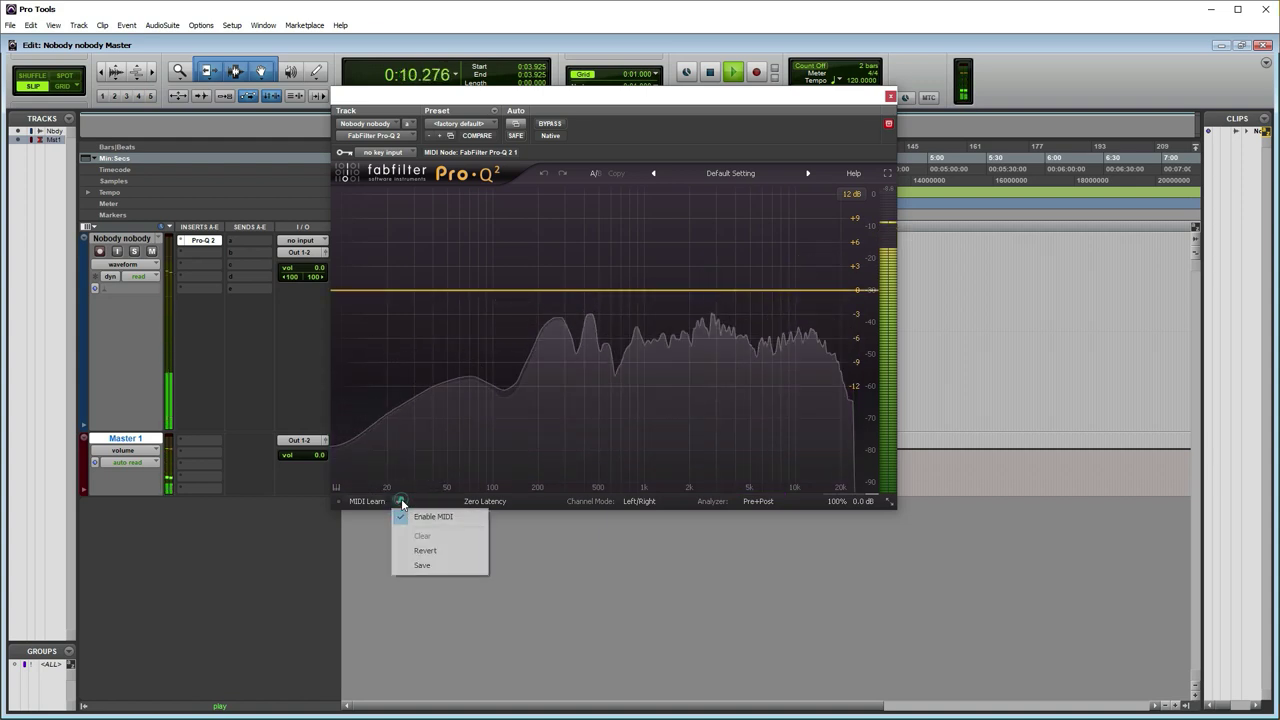
left_click(429, 289)
key("space")
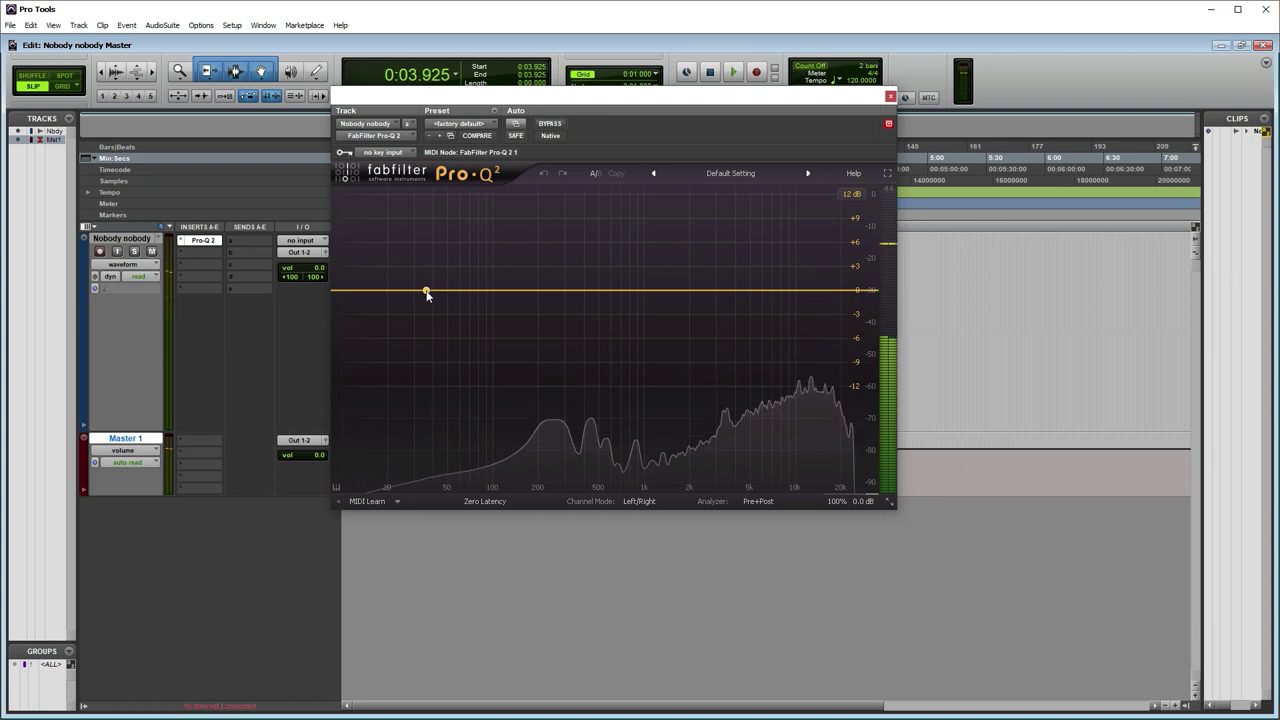
left_click(431, 293)
Step: Select the loud passage from about 1:13 to 1:57 in the clip and play it with the equalizer in view
left_click_drag(588, 96, 651, 316)
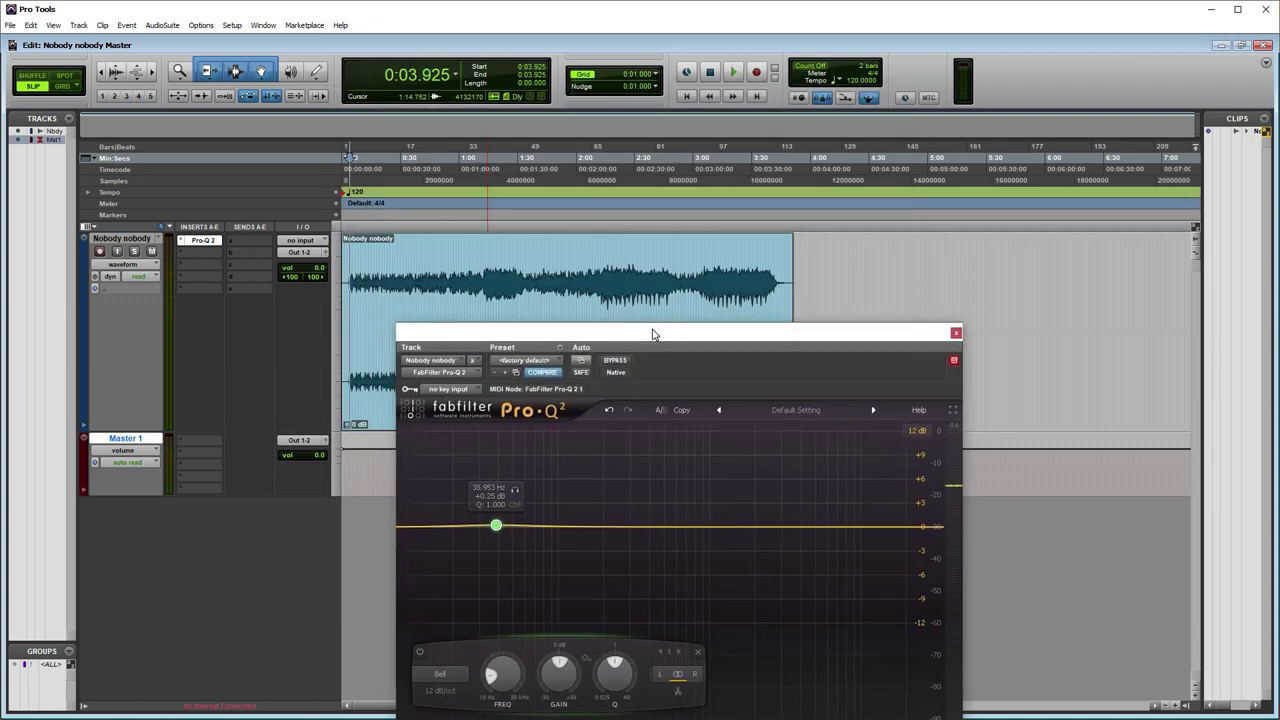
left_click_drag(509, 318, 483, 324)
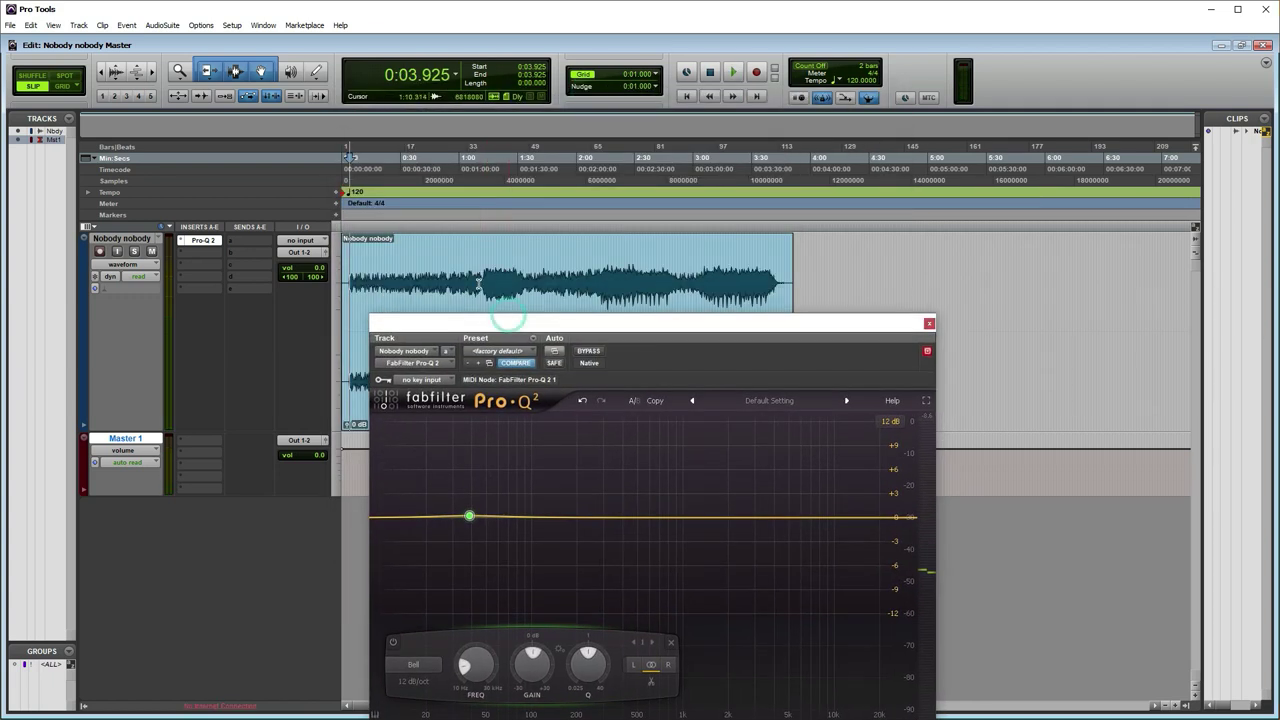
left_click_drag(484, 274, 543, 146)
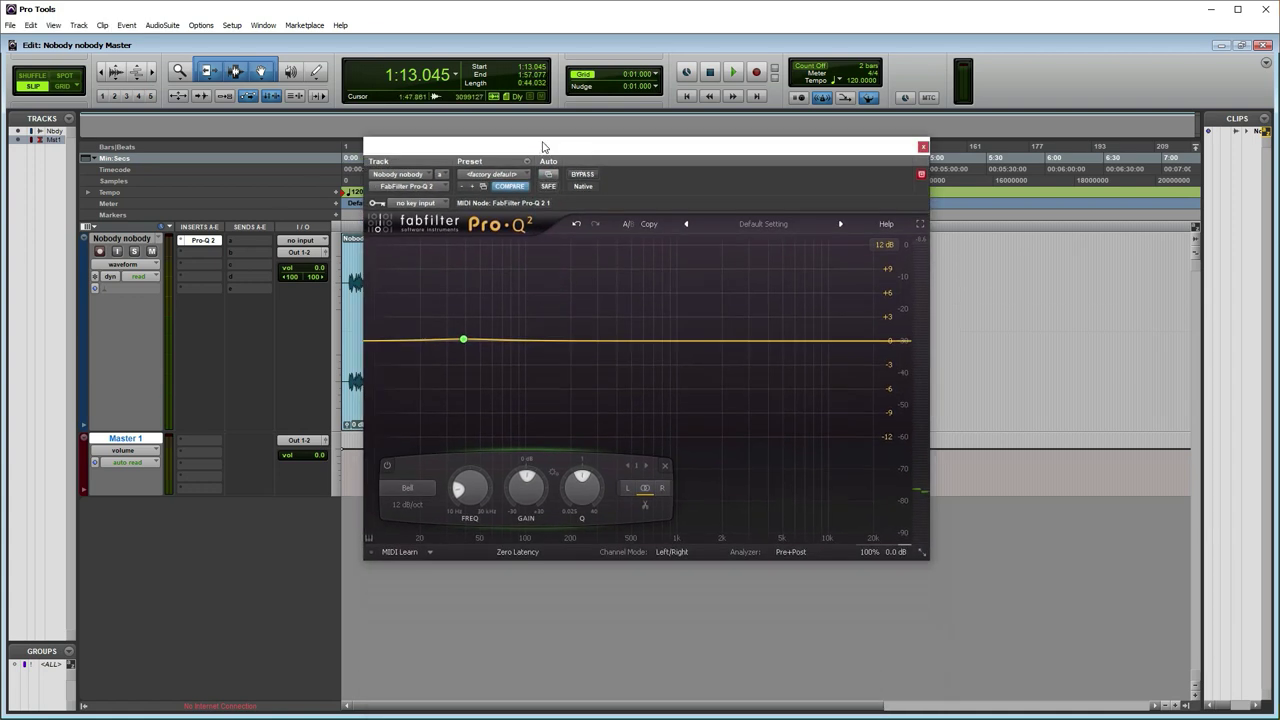
key("space")
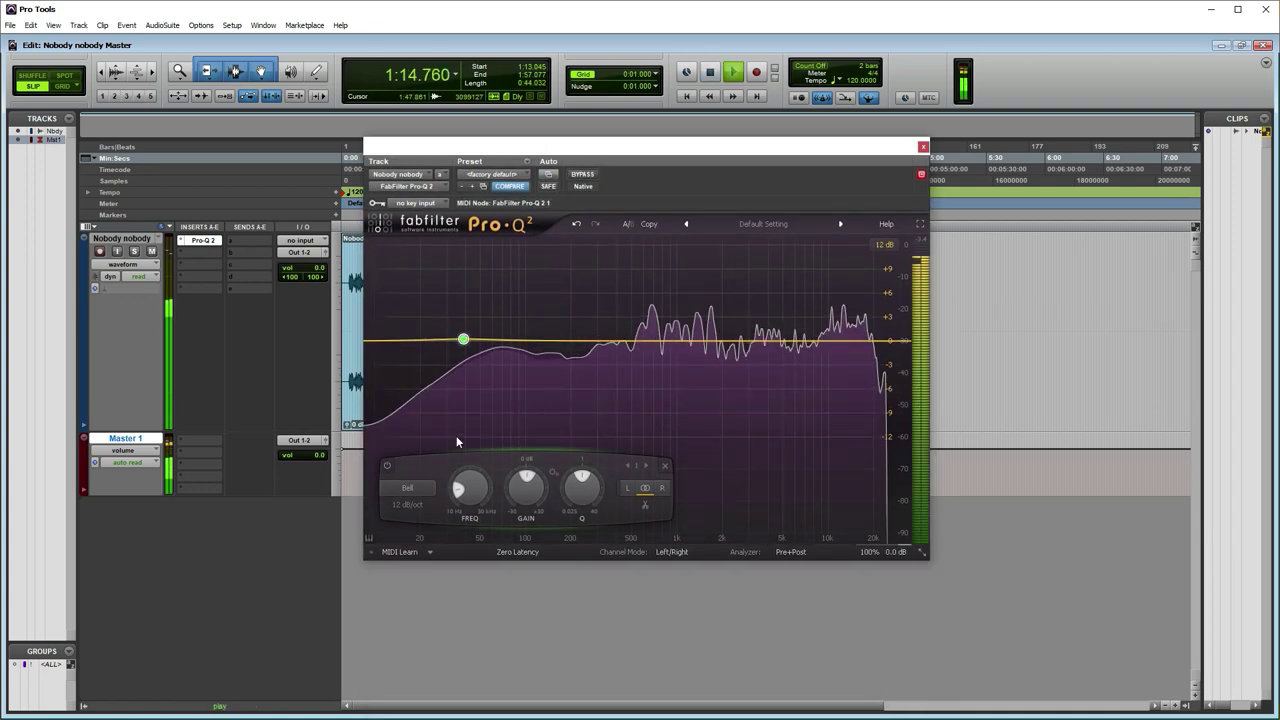
Step: Change the EQ band to a Low Cut with a 30 dB/oct slope, lower it to about 22 Hz and play the result
left_click(421, 487)
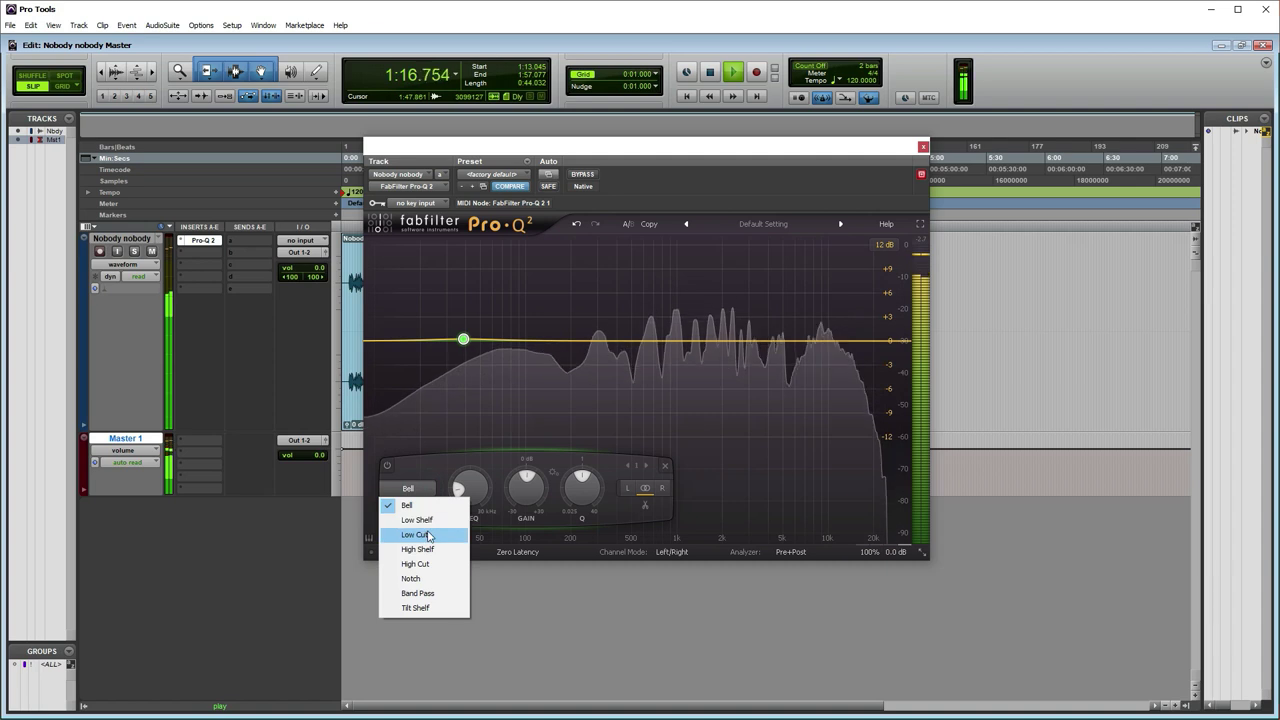
left_click(414, 534)
scroll(463, 343, "up", 3)
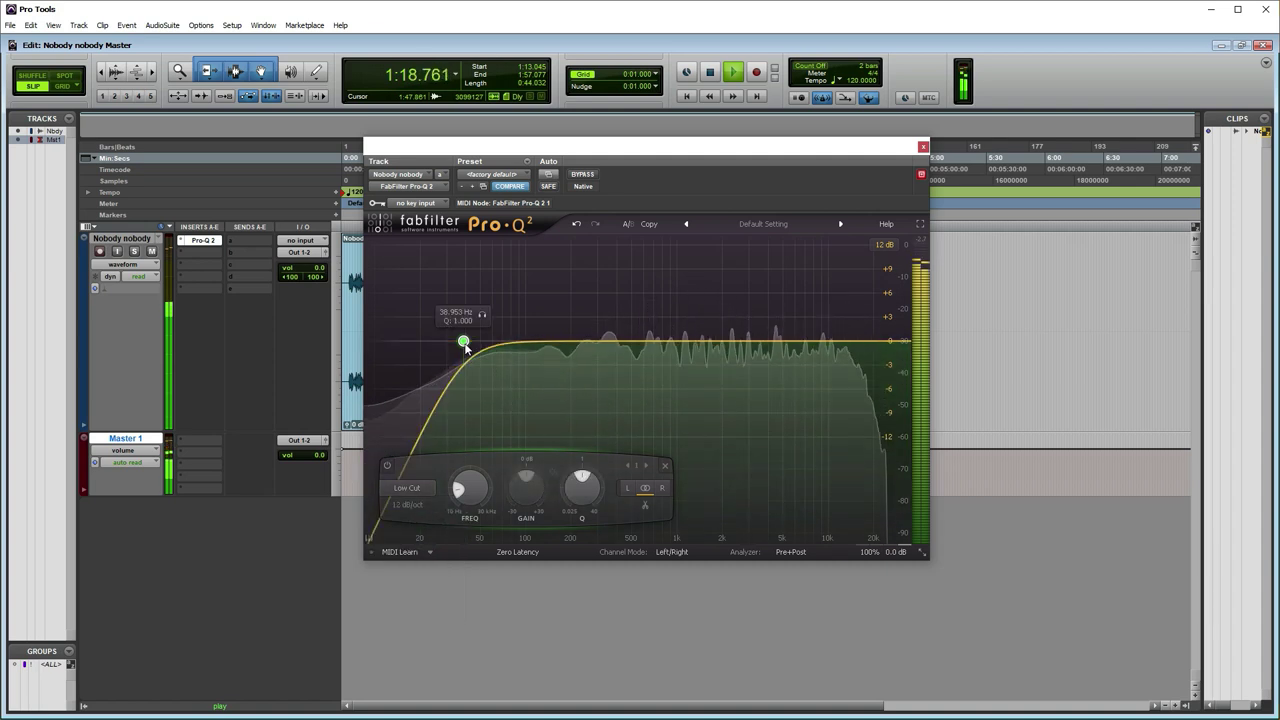
key("space")
left_click(408, 504)
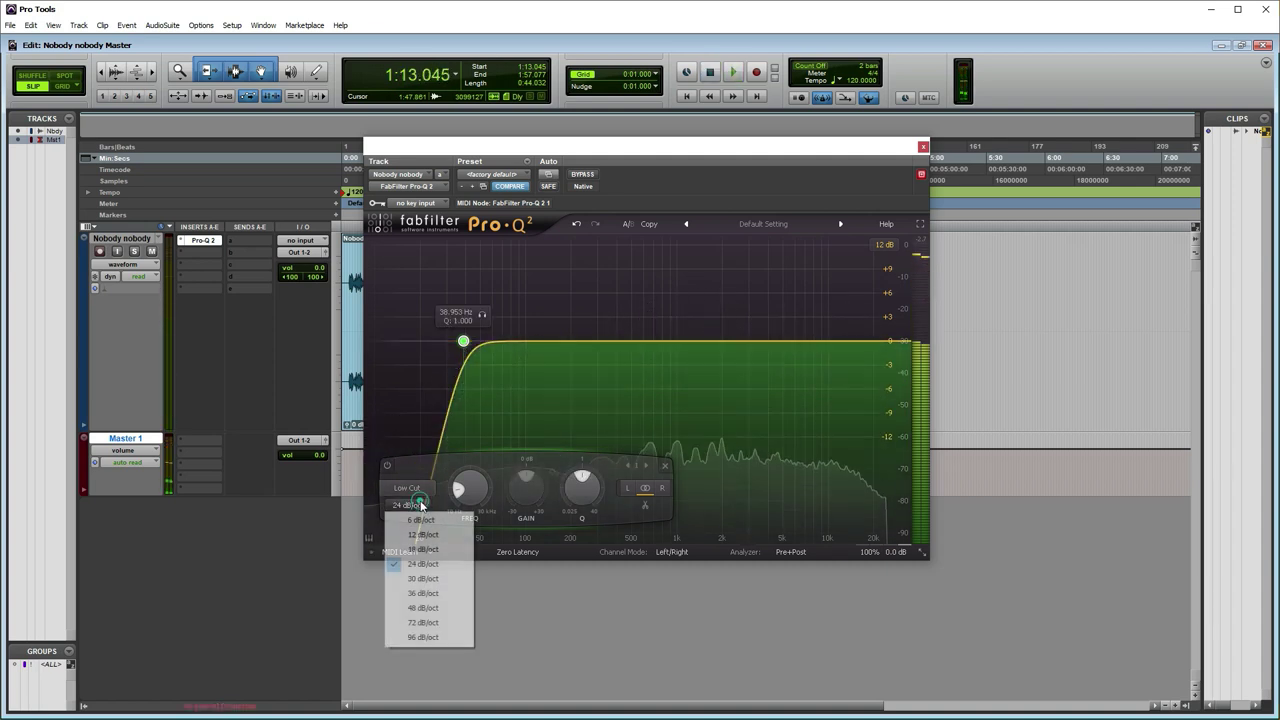
left_click(425, 579)
left_click_drag(463, 343, 427, 345)
key("space")
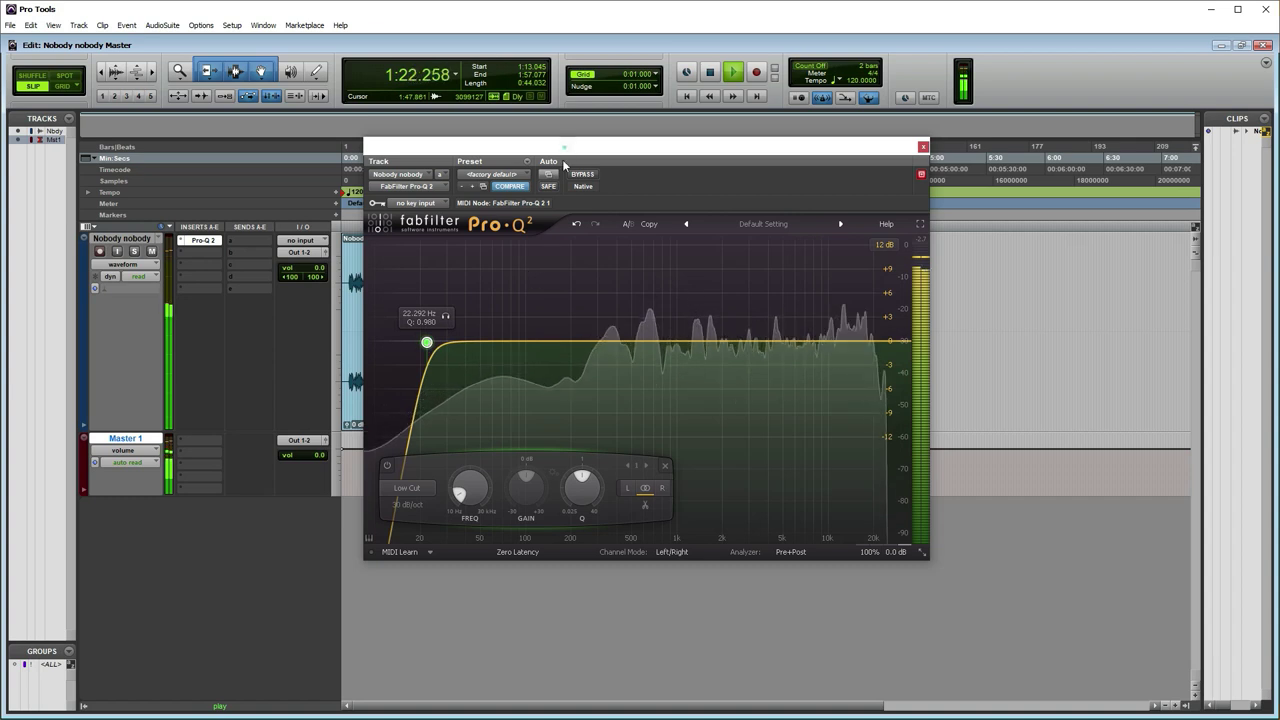
Step: Select the quieter passage from about 0:28 to 0:54 and play it to examine its low-frequency content
left_click_drag(430, 147, 393, 455)
left_click_drag(397, 280, 447, 280)
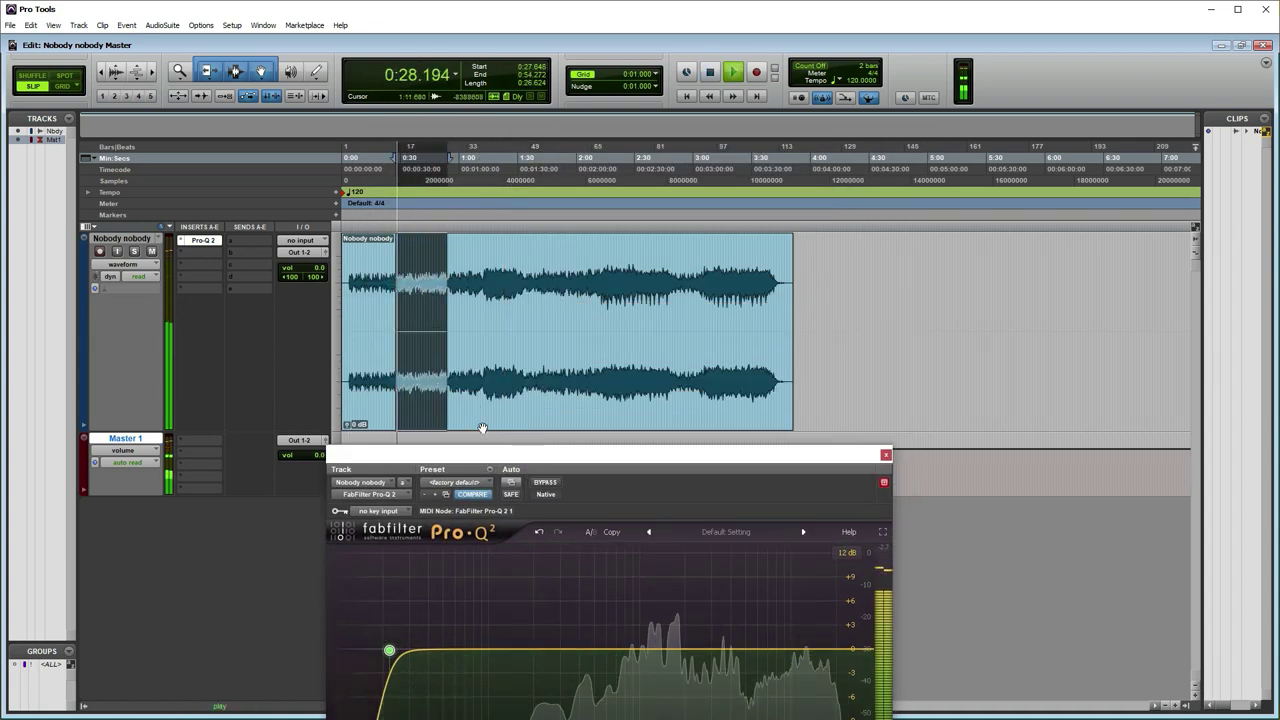
left_click_drag(494, 460, 848, 171)
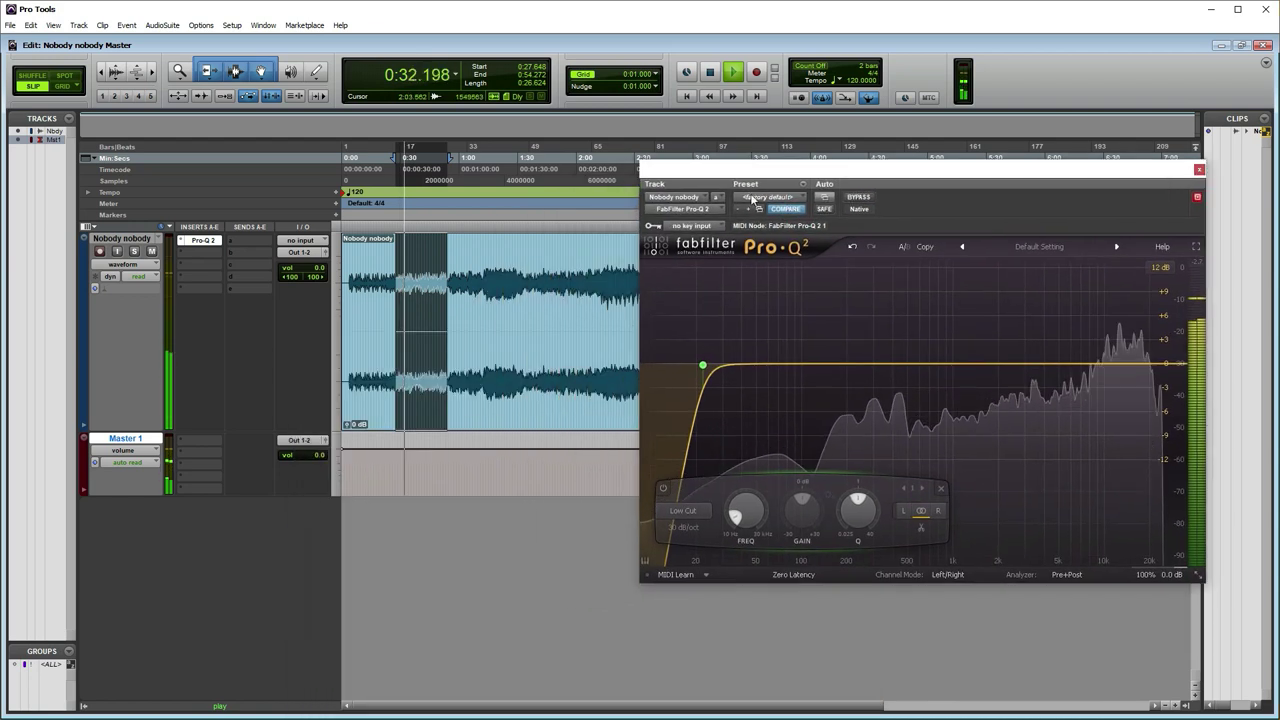
key("space")
Step: Play the passages from about 1:23 to 2:04 and 2:16 to 2:48 and compare their spectra in the equalizer
left_click_drag(503, 280, 583, 291)
key("space")
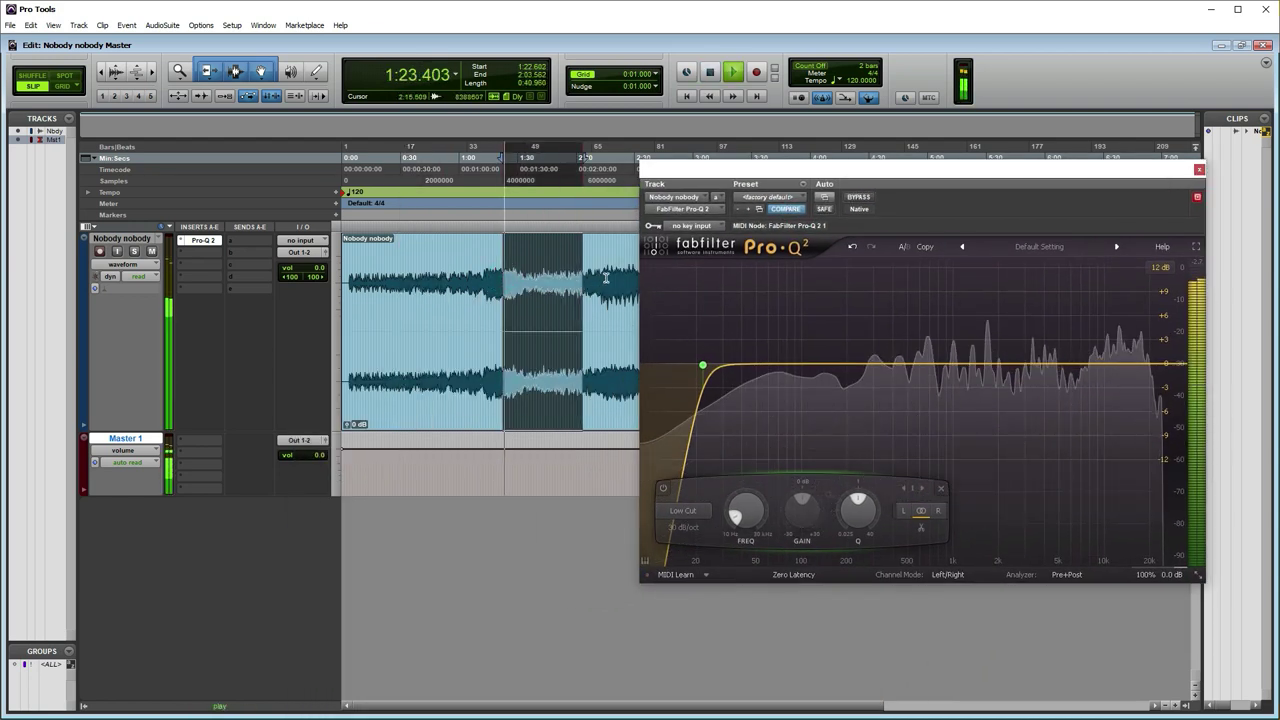
left_click(608, 285)
left_click_drag(735, 209, 475, 186)
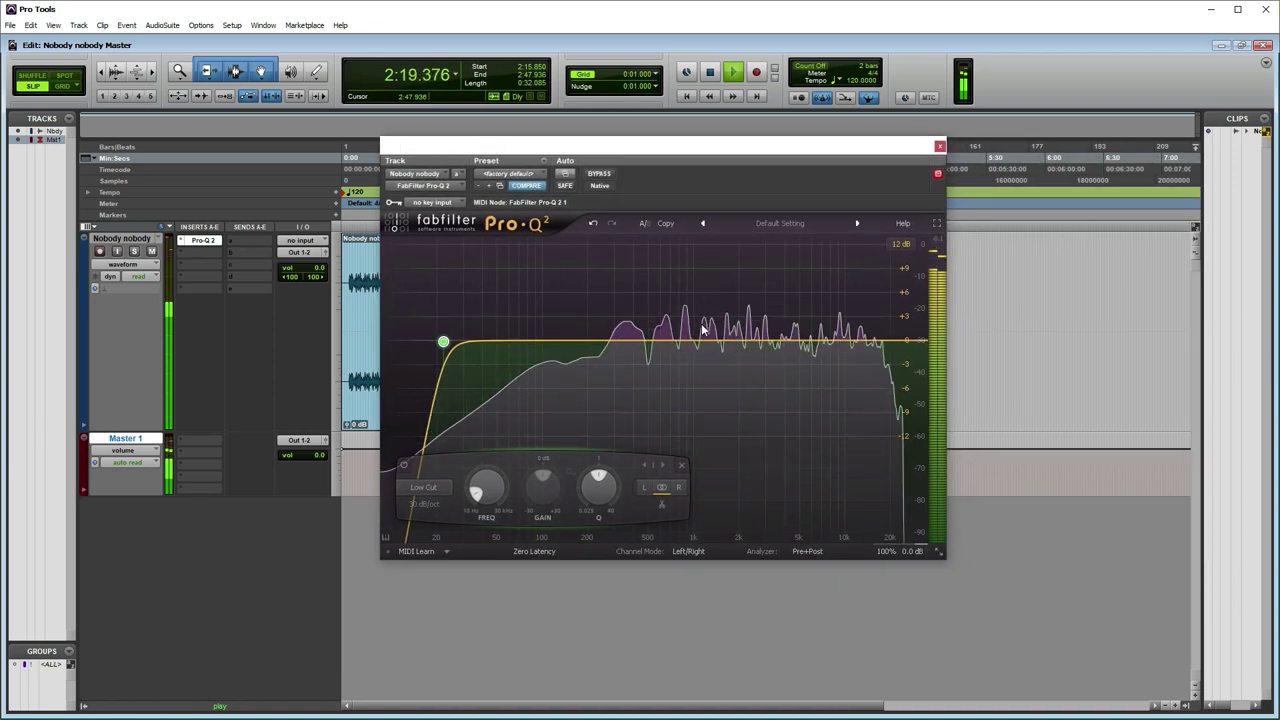
key("space")
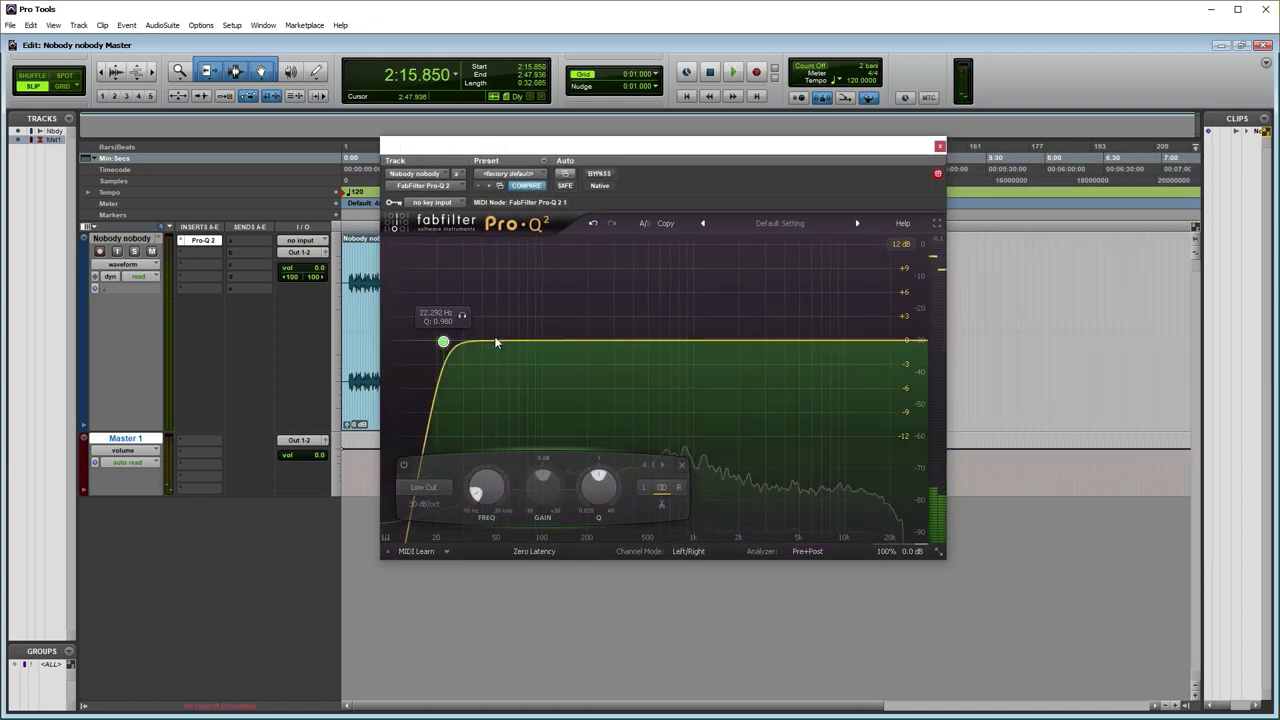
Step: Add a bell band at about 177 Hz boosted by 6 dB and narrow it to a Q of about 4.8
left_click_drag(582, 339, 580, 289)
scroll(580, 289, "down", 3)
scroll(580, 289, "up", 6)
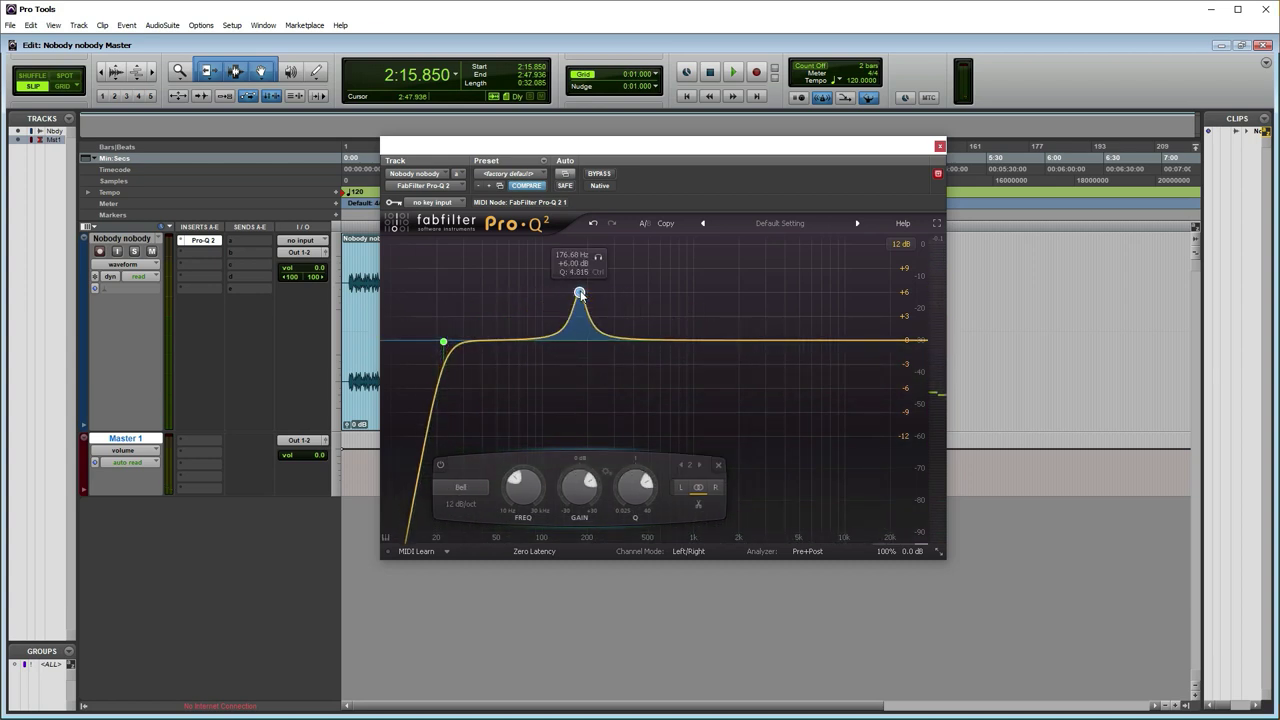
Step: Play the passage and sweep the bell band down to about 107 Hz, boosted about 10.8 dB with a Q of about 2.3
key("space")
scroll(586, 287, "down", 3)
mouse_move(586, 291)
left_mouse_down()
mouse_move(531, 248)
mouse_move(486, 258)
mouse_move(457, 285)
mouse_move(530, 258)
mouse_move(504, 258)
mouse_move(560, 254)
mouse_move(570, 280)
mouse_move(593, 282)
mouse_move(524, 277)
mouse_move(571, 274)
left_mouse_up()
key("space")
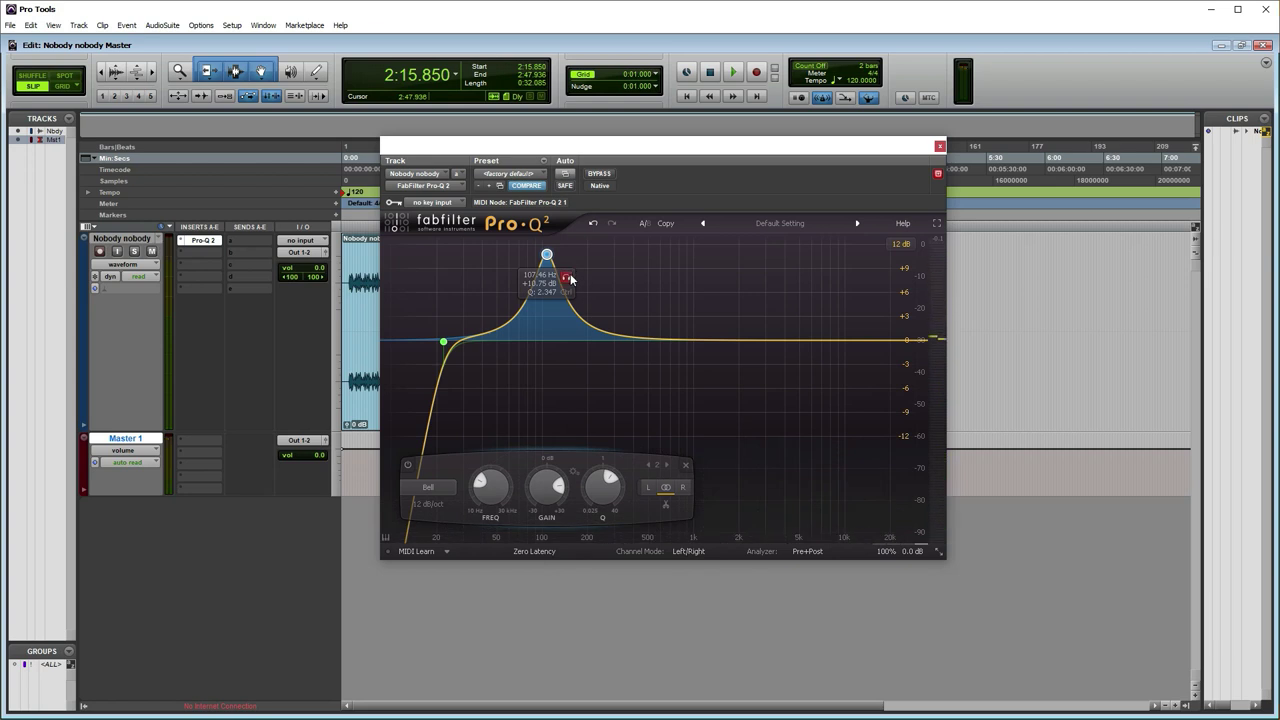
Step: Turn the bell band into a cut of about 3.3 dB at about 105 Hz with a Q of about 3.4 and play it
key("space")
left_click_drag(571, 279, 546, 362)
key("space")
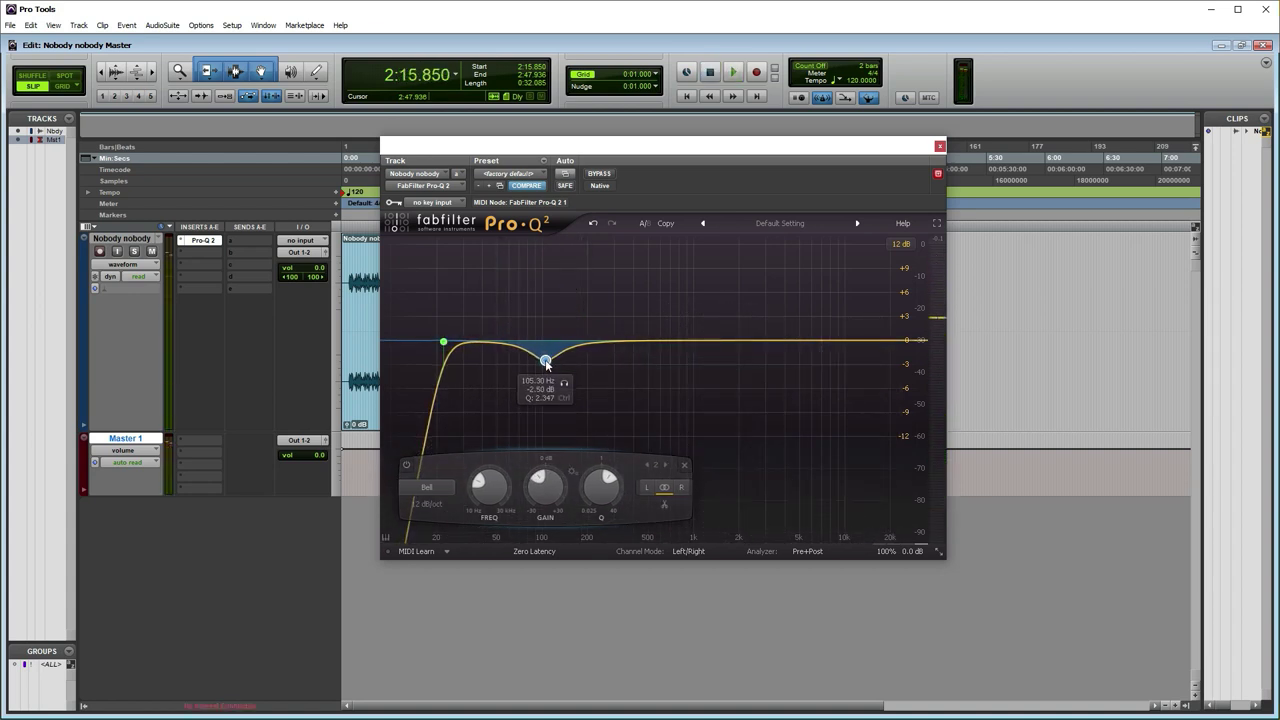
key("space")
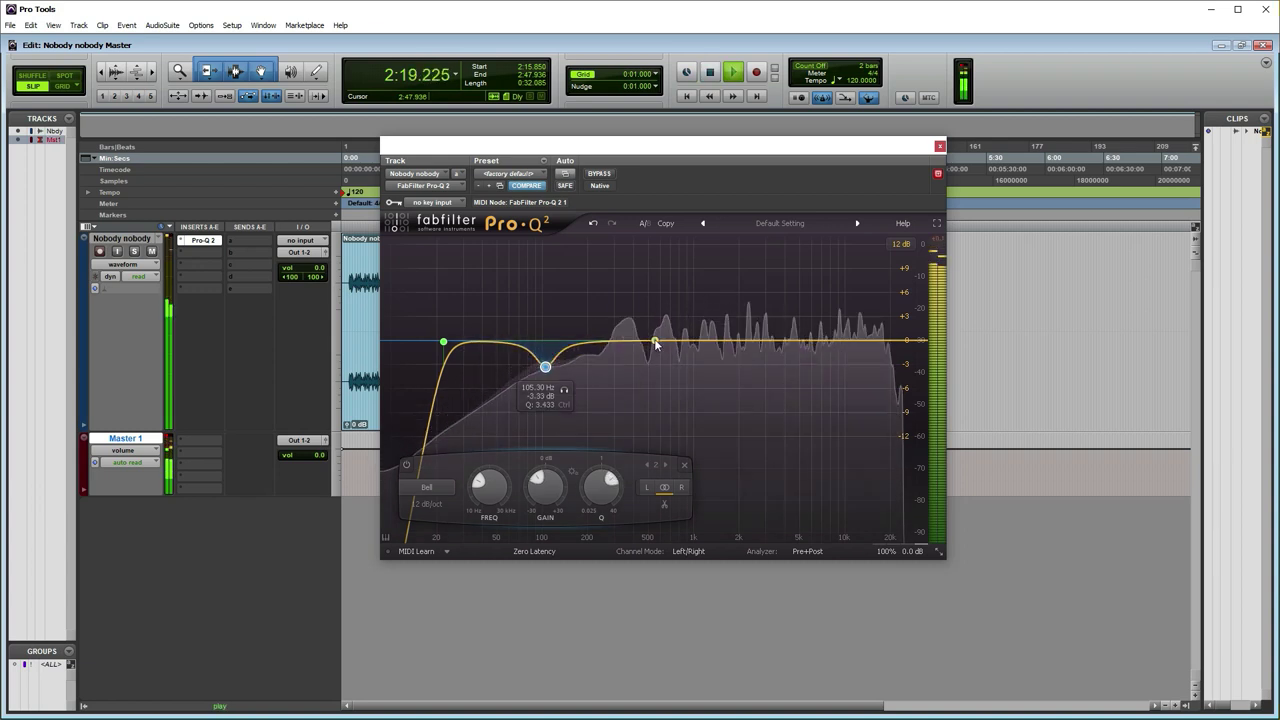
Step: Add a bell band at about 31 Hz boosted by about 1.9 dB with a Q of about 2.2 and play it
key("space")
left_click(465, 327)
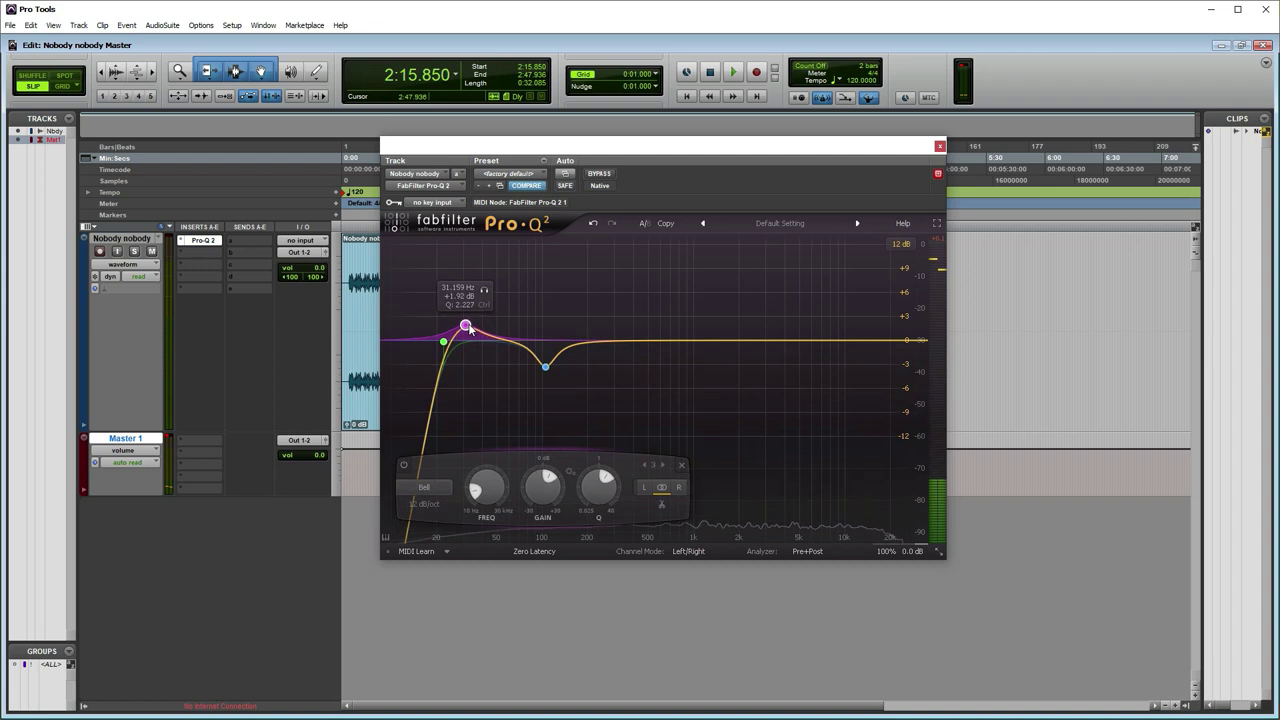
key("space")
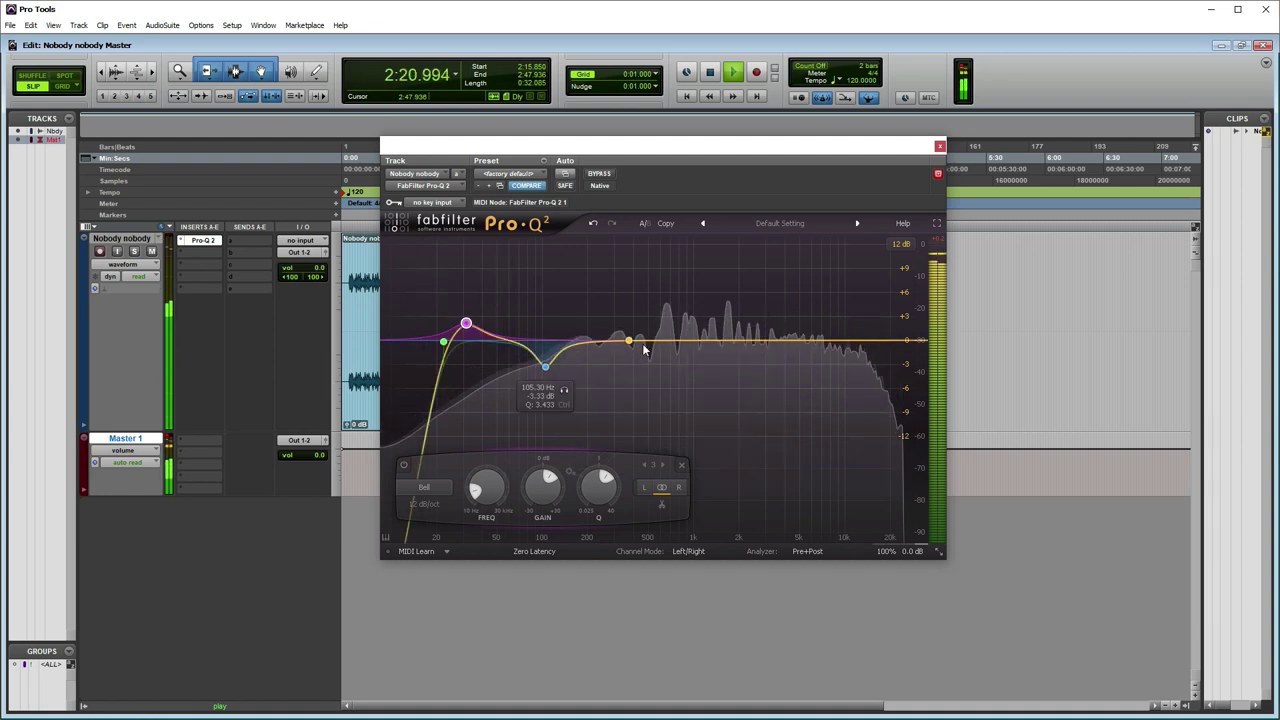
Step: Add a midrange bell band boosted about 10.9 dB with a Q of about 2.6 and sweep it in solo down to about 322 Hz
left_click_drag(657, 342, 681, 278)
scroll(668, 288, "up", 10)
key("space")
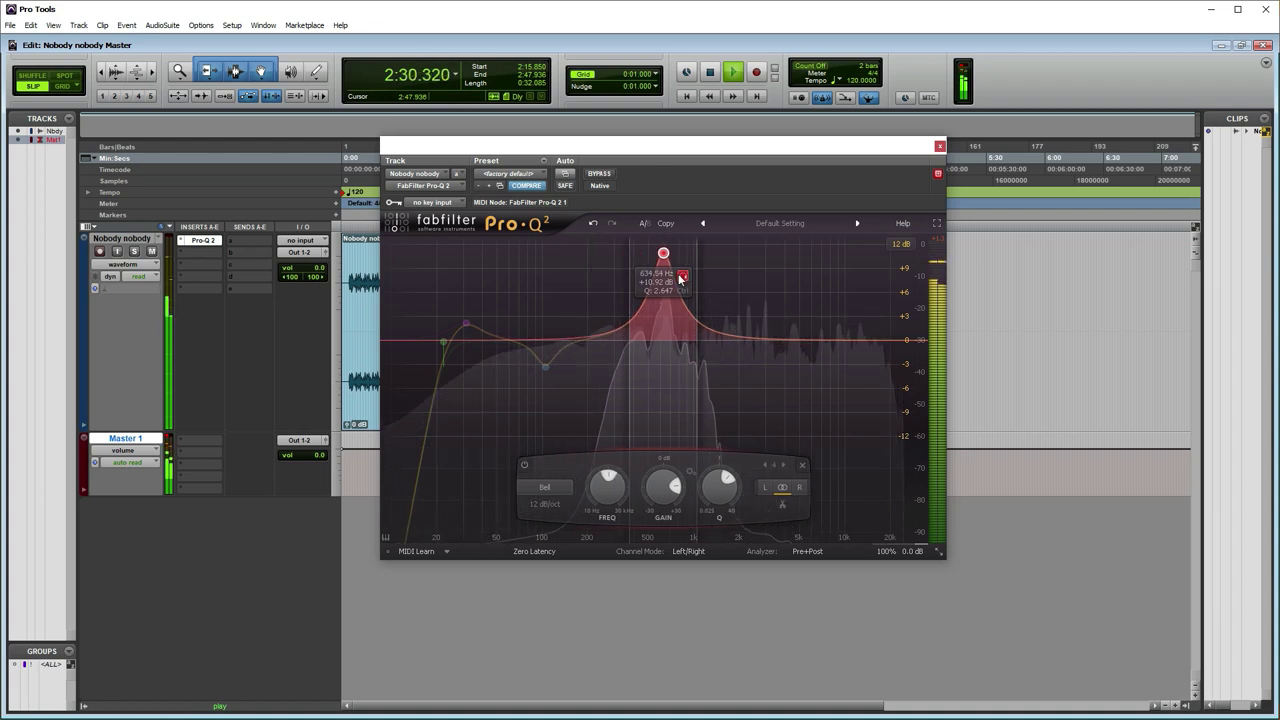
left_click_drag(678, 280, 634, 280)
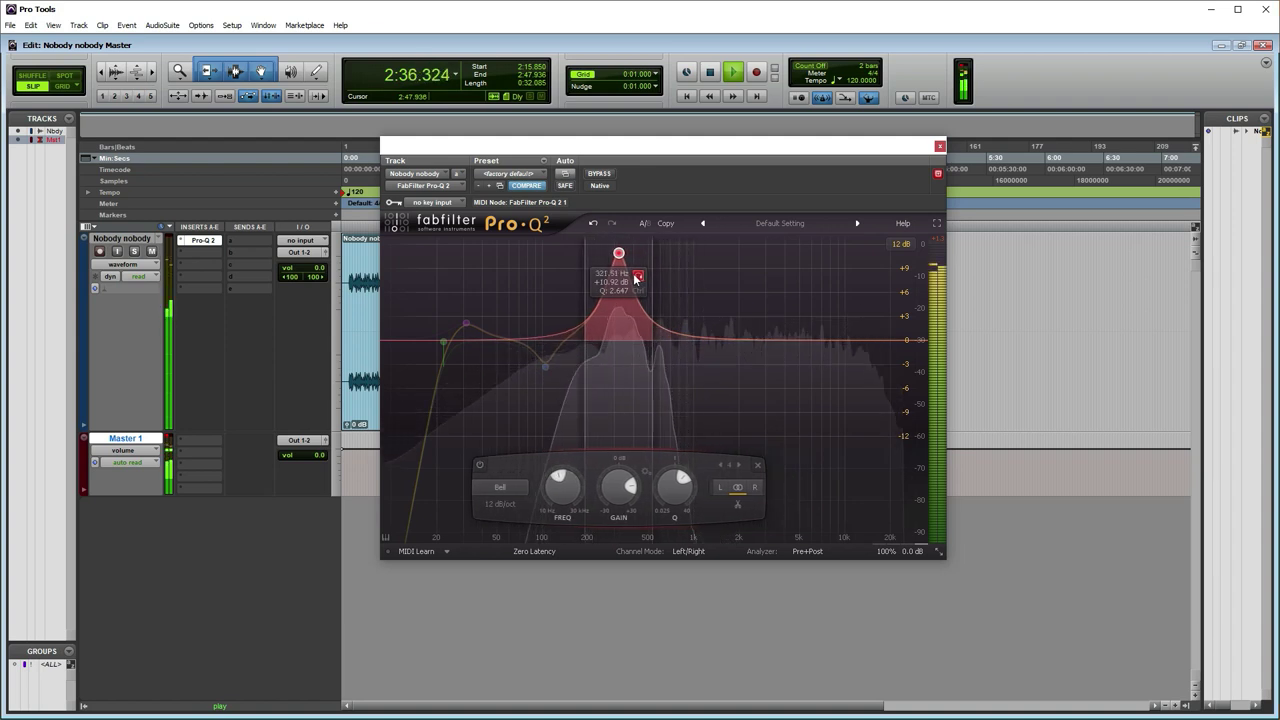
Step: Turn the swept midrange band into a cut of about 2.4 dB at about 335 Hz and play the passage
key("space")
left_click_drag(618, 260, 622, 365)
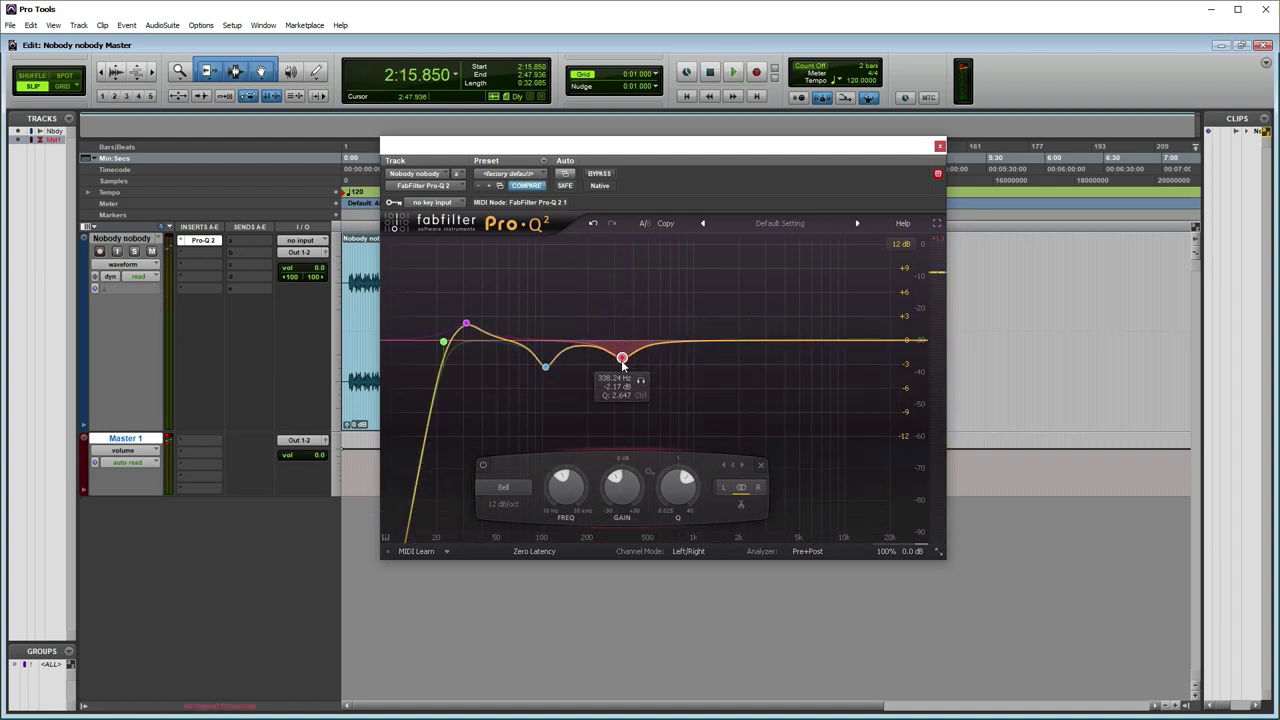
key("space")
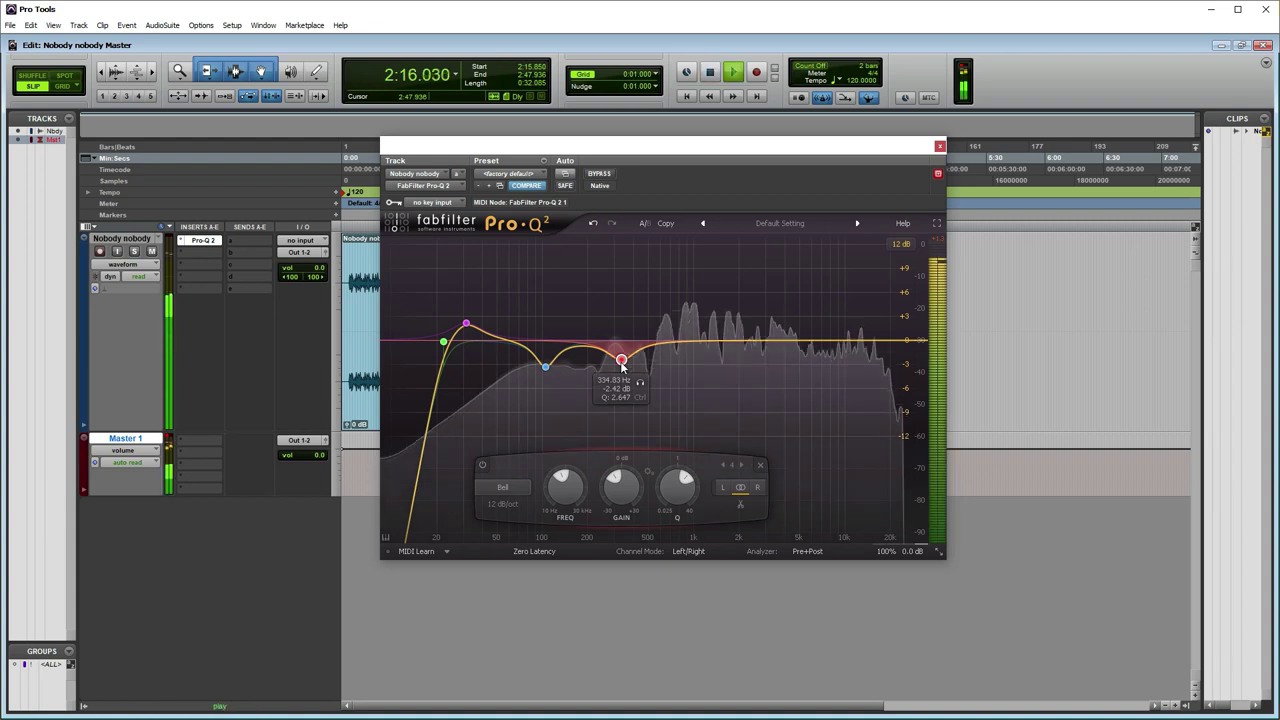
Step: Add a wide bell at about 1566 Hz boosted 1.4 dB with a Q of about 0.49, and another at about 6287 Hz boosted 1 dB
left_click_drag(743, 341, 721, 325)
scroll(721, 325, "down", 3)
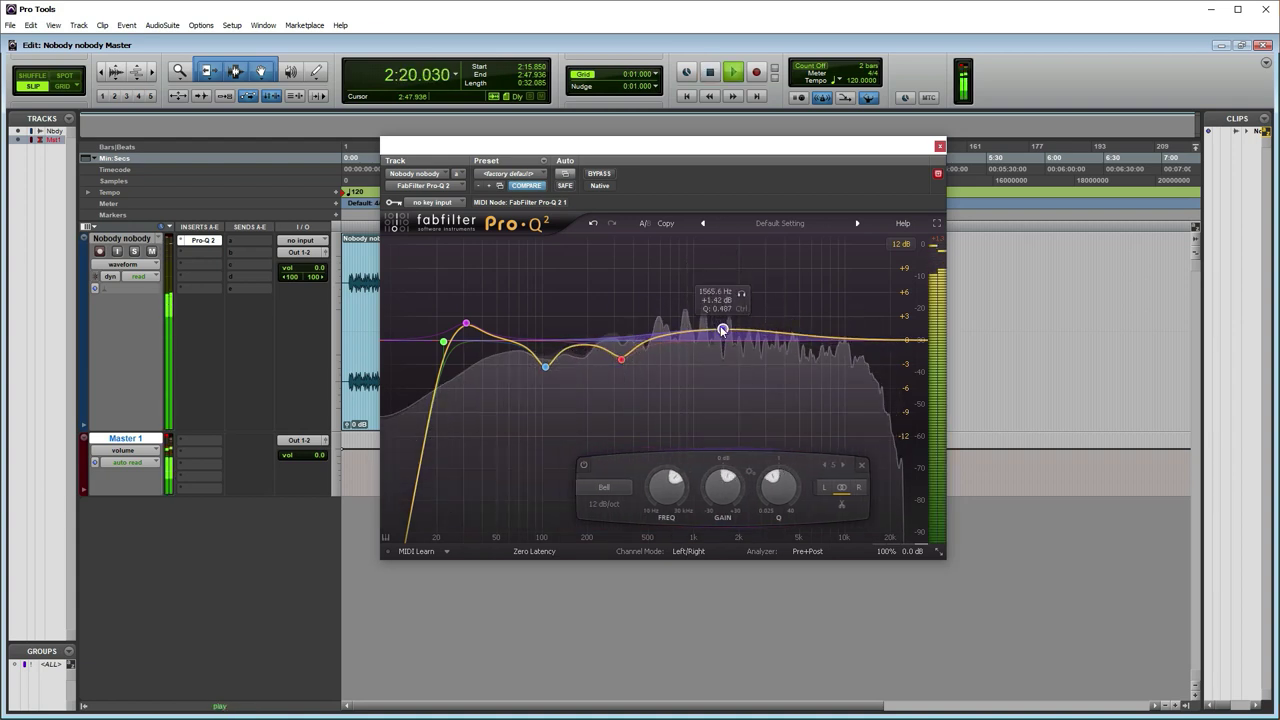
mouse_move(829, 340)
left_mouse_down()
mouse_move(837, 329)
mouse_move(814, 332)
left_mouse_up()
key("space")
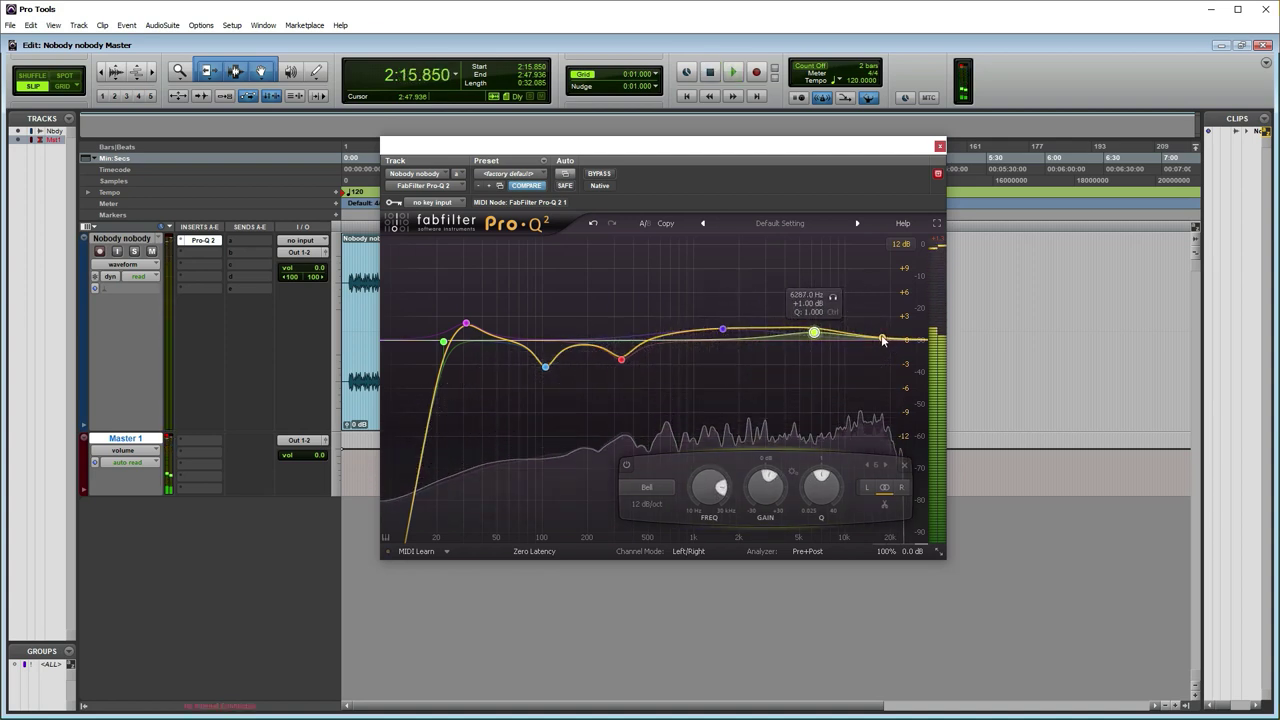
Step: Replace the uppermost EQ band with a High Cut at about 14 kHz
left_click(872, 342)
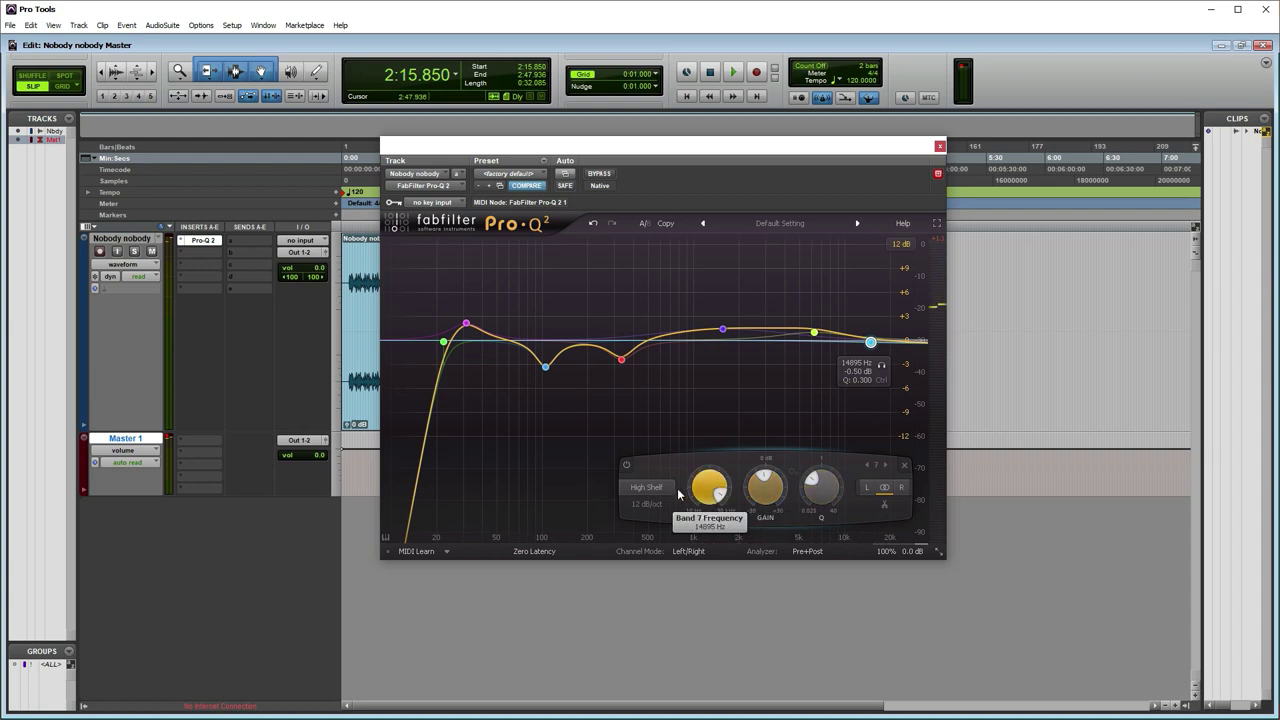
left_click(646, 487)
left_click(655, 563)
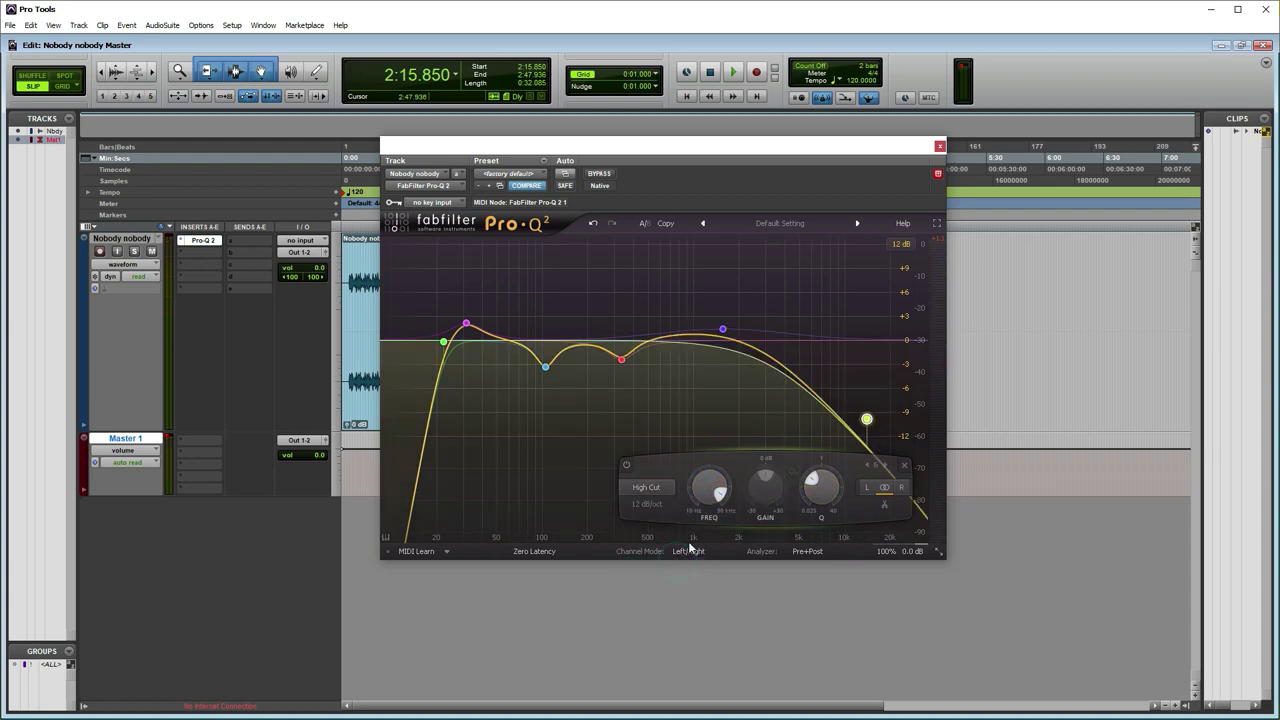
Step: Try 30 and 48 dB/oct slopes on the High Cut and settle on 96 dB/oct
left_click(648, 504)
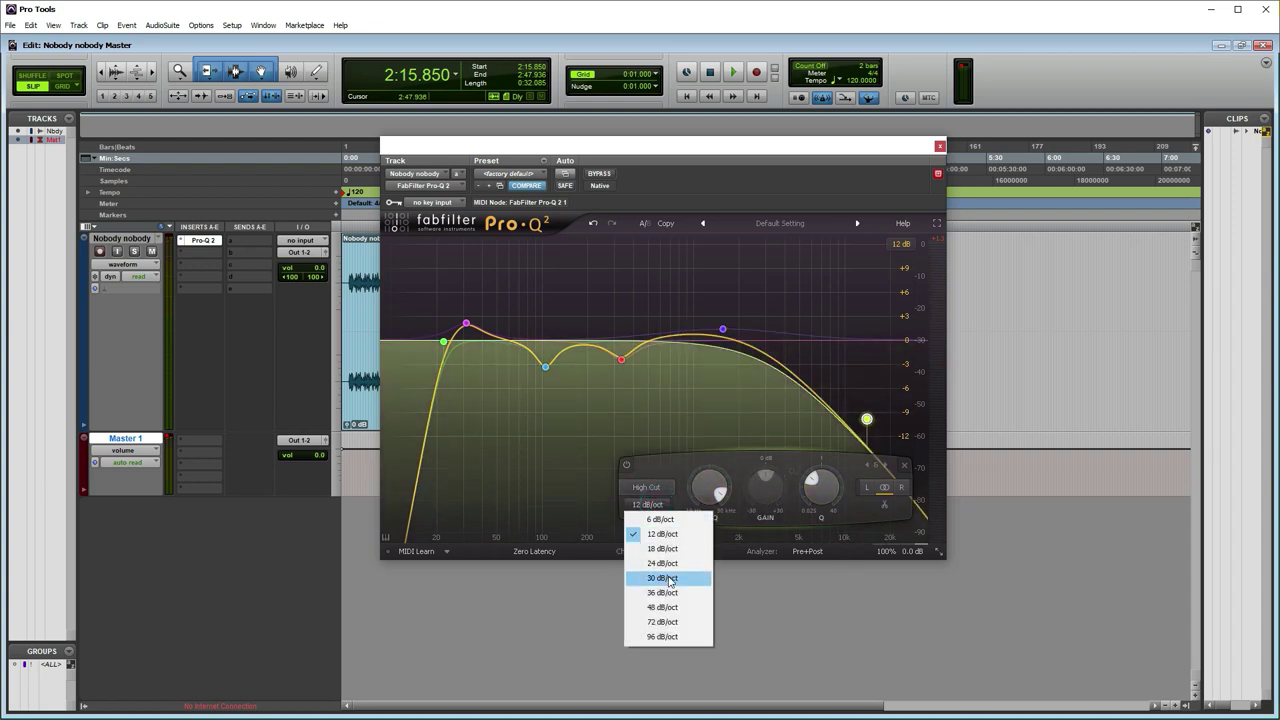
left_click(665, 578)
left_click(648, 505)
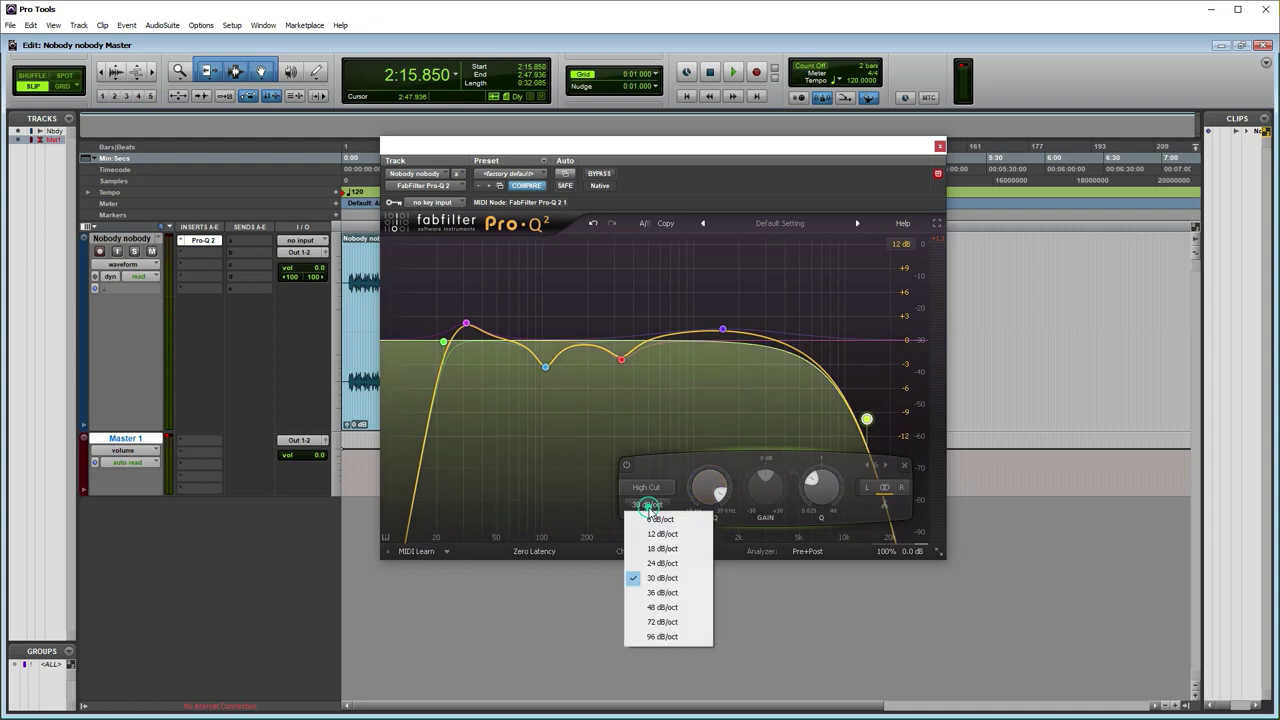
left_click(662, 607)
left_click(651, 508)
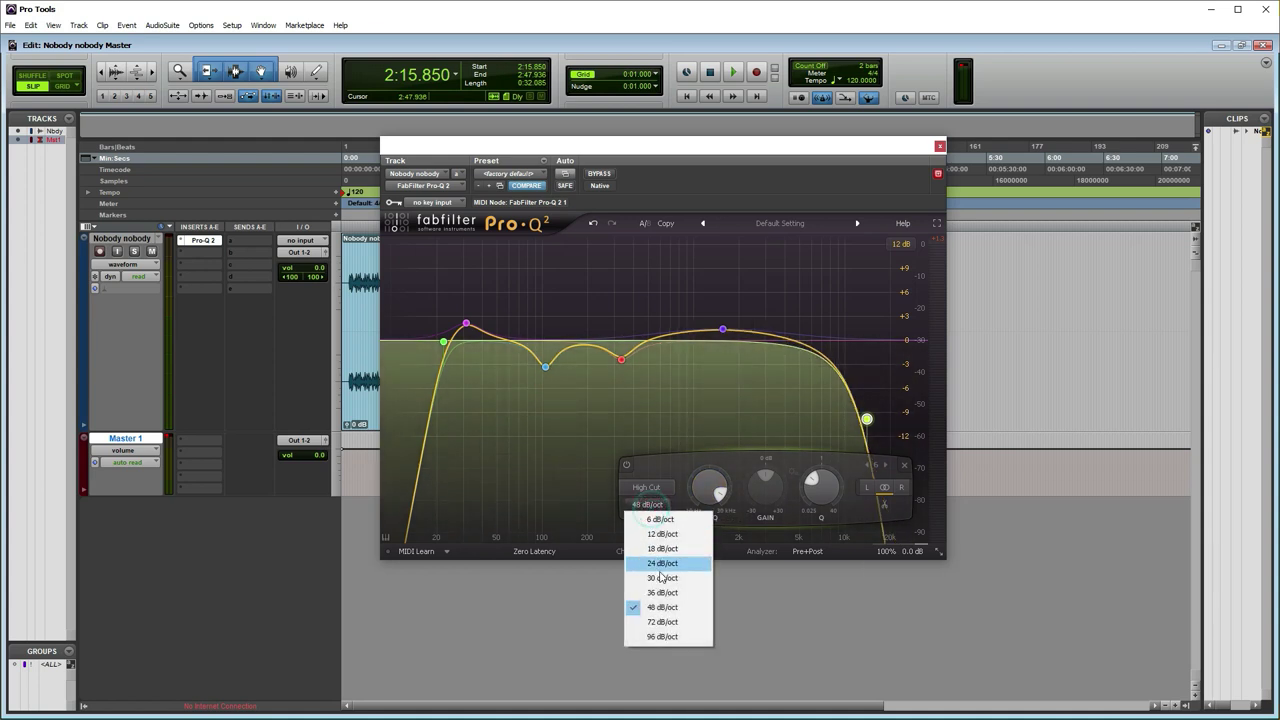
left_click(665, 640)
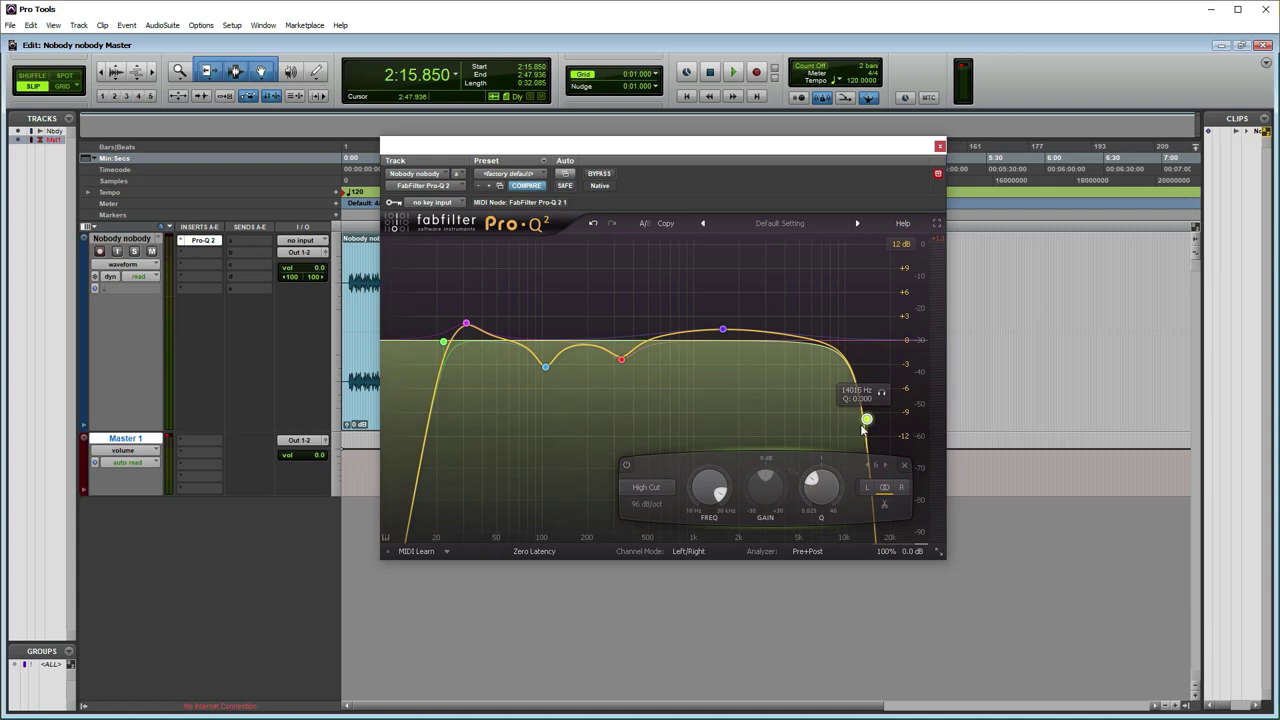
Step: Move the High Cut band to about 15.7 kHz with a Q of about 0.97 while playing the passage
left_click_drag(866, 419, 874, 345)
key("space")
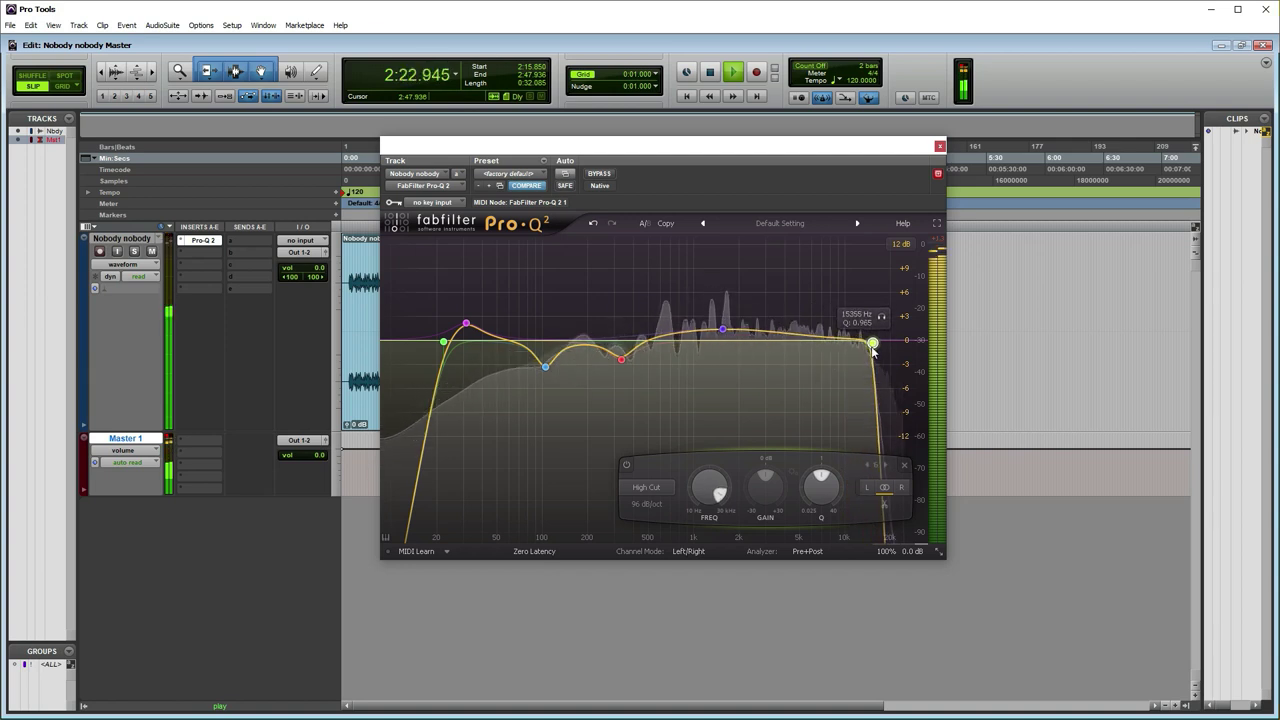
key("space")
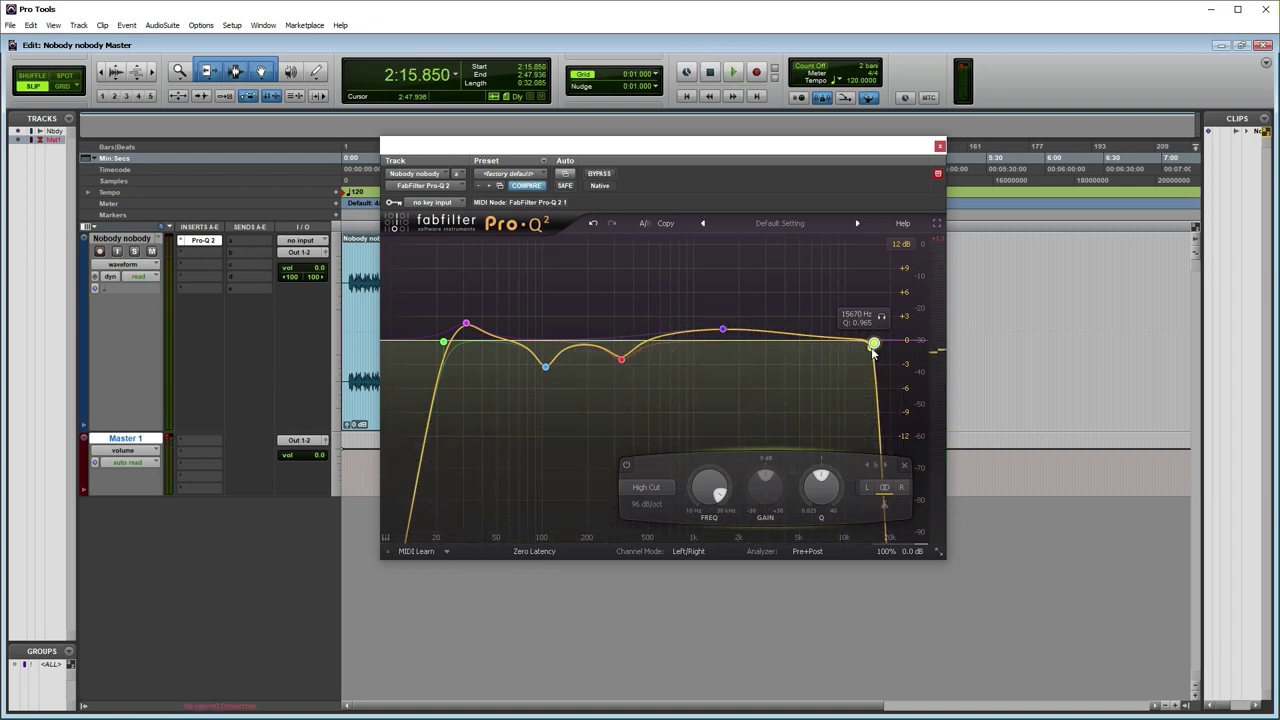
Step: Fine-tune the High Cut band to about 16.8 kHz with a Q of about 0.85 and listen to it
left_click_drag(875, 345, 879, 350)
key("space")
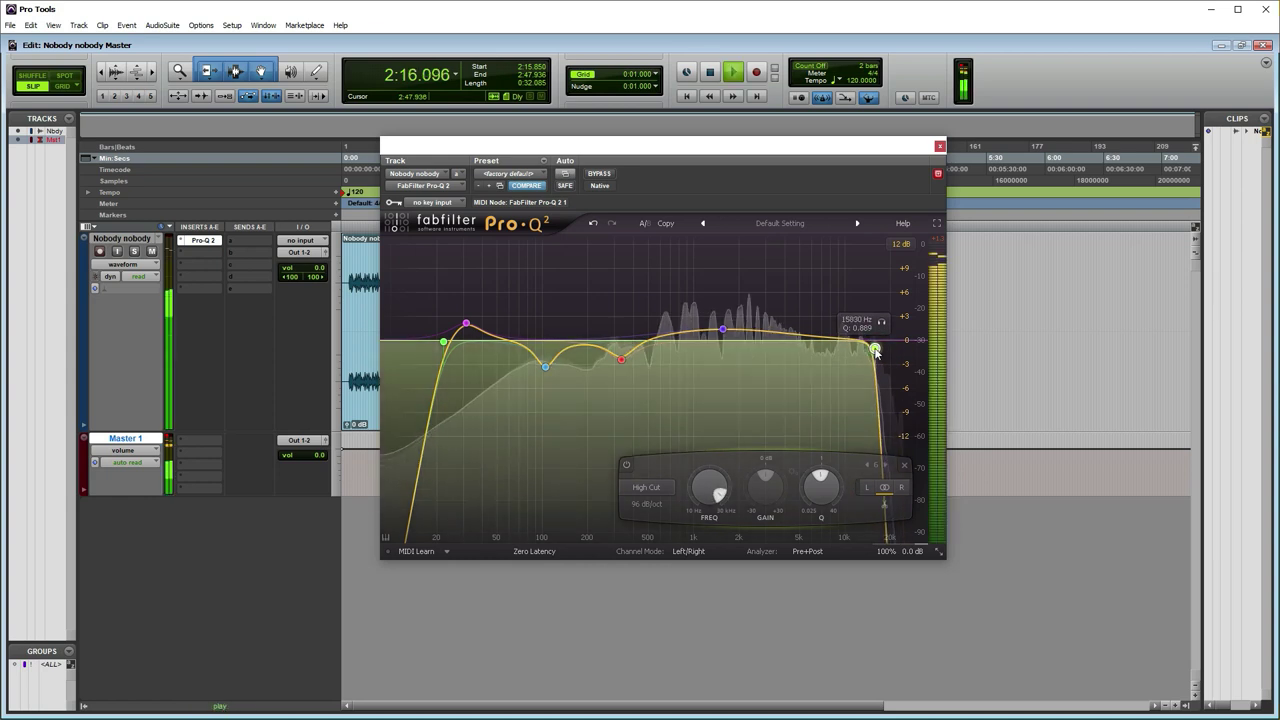
scroll(879, 350, "down", 1)
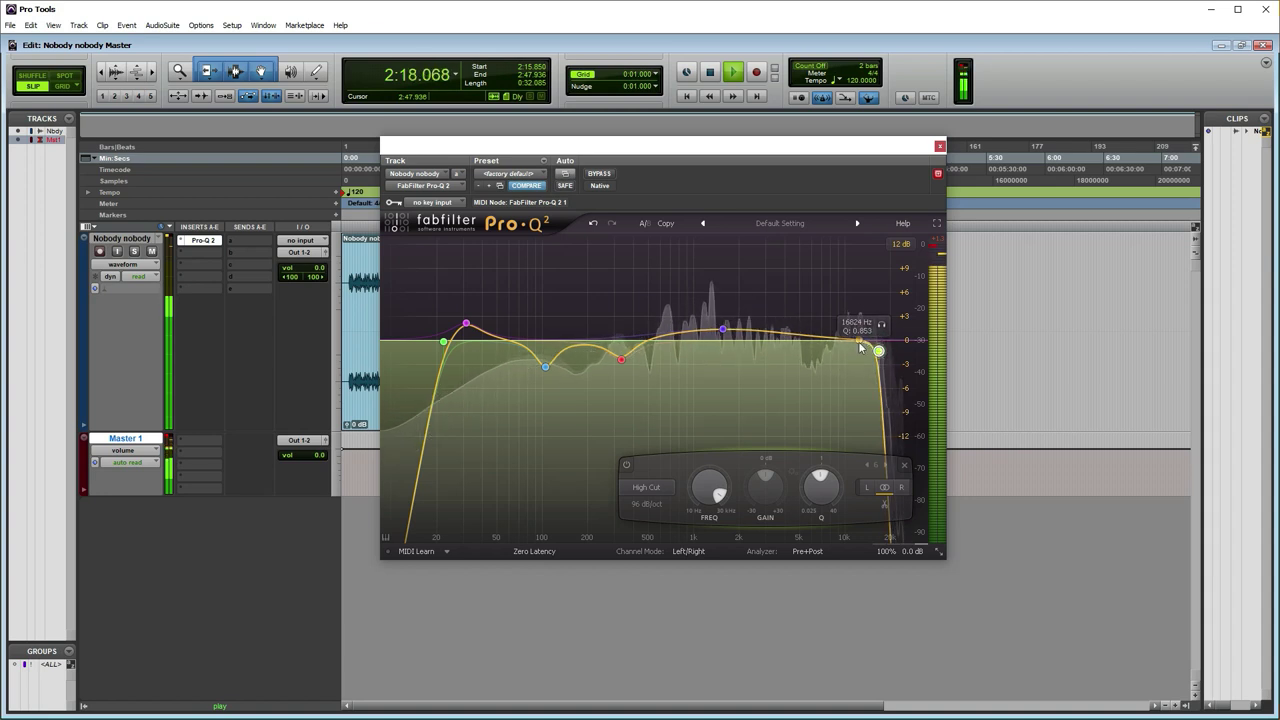
key("space")
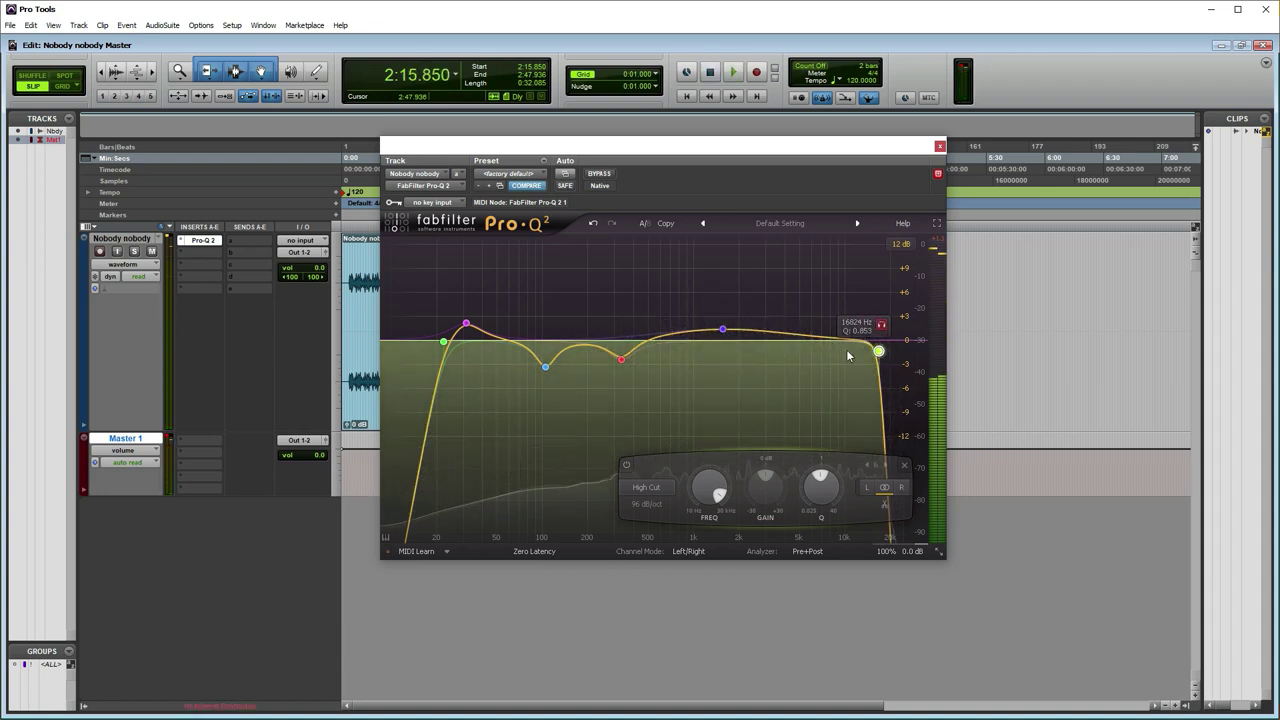
Step: Play the passage and slightly reduce the boost of the wide bell band near 1.6 kHz
key("space")
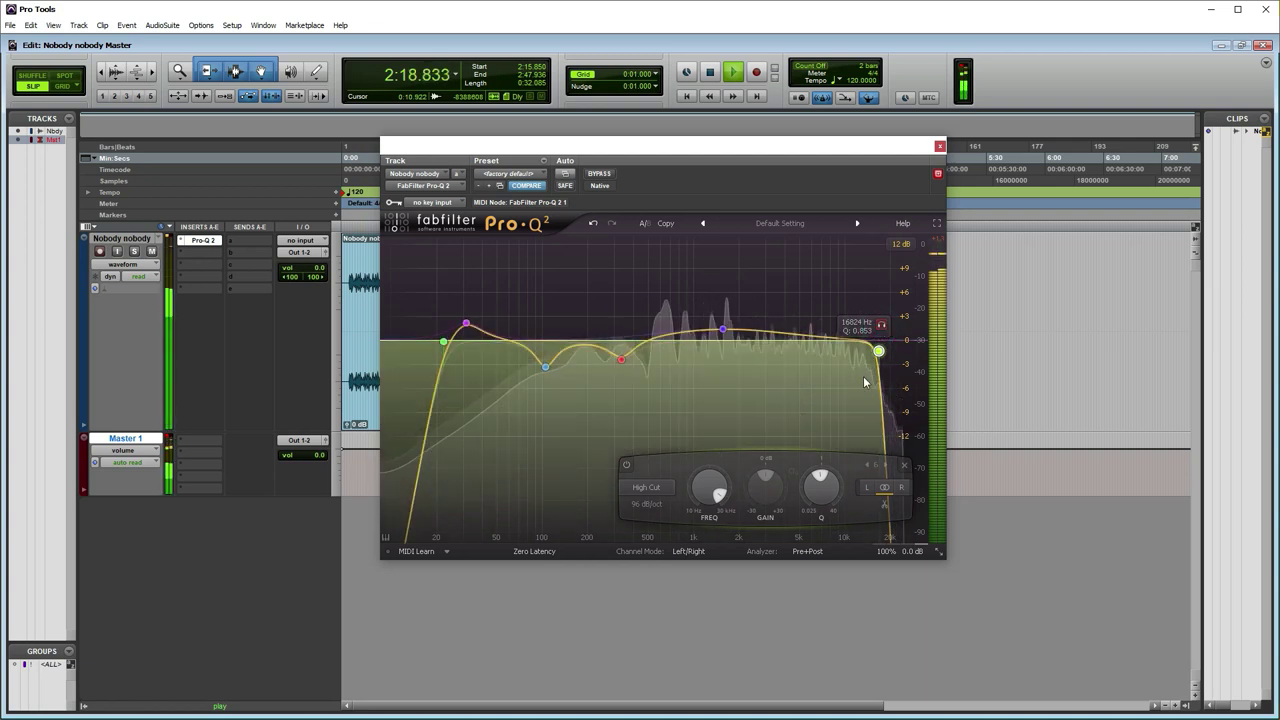
left_click(723, 331)
key("space")
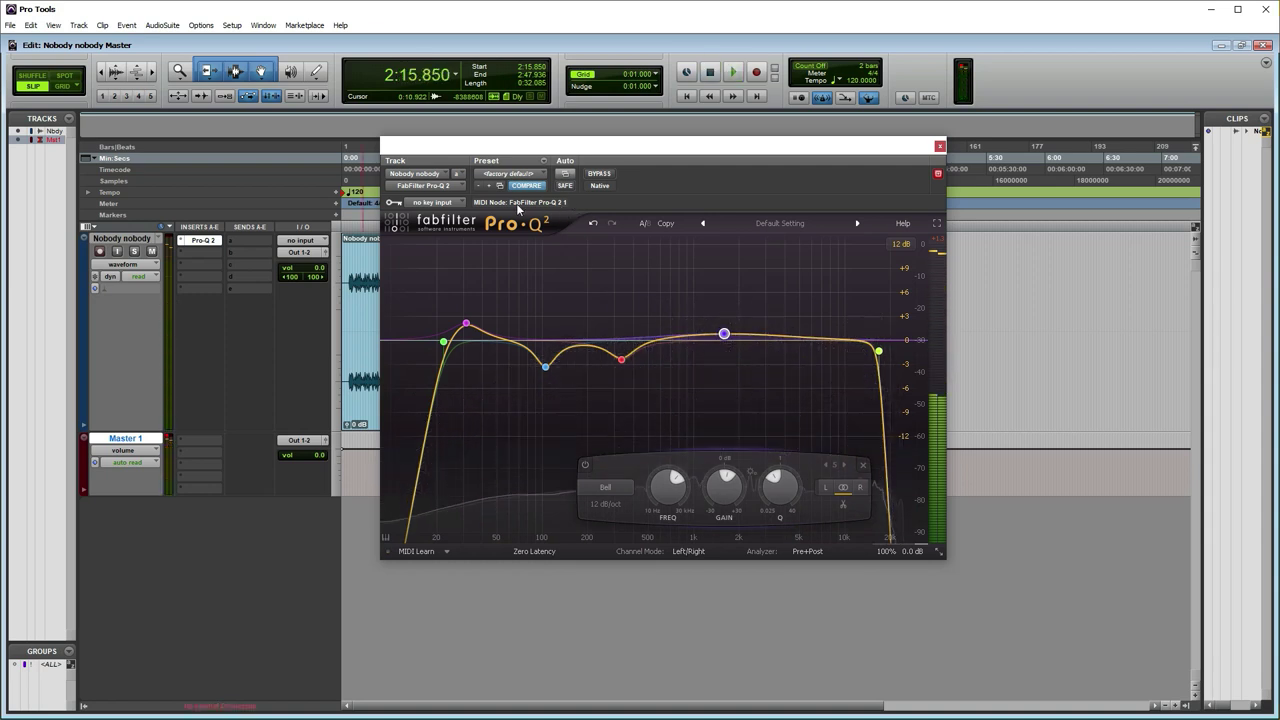
Step: Play the passage and compare the sound with the equalizer bypassed and active
left_click(600, 174)
key("space")
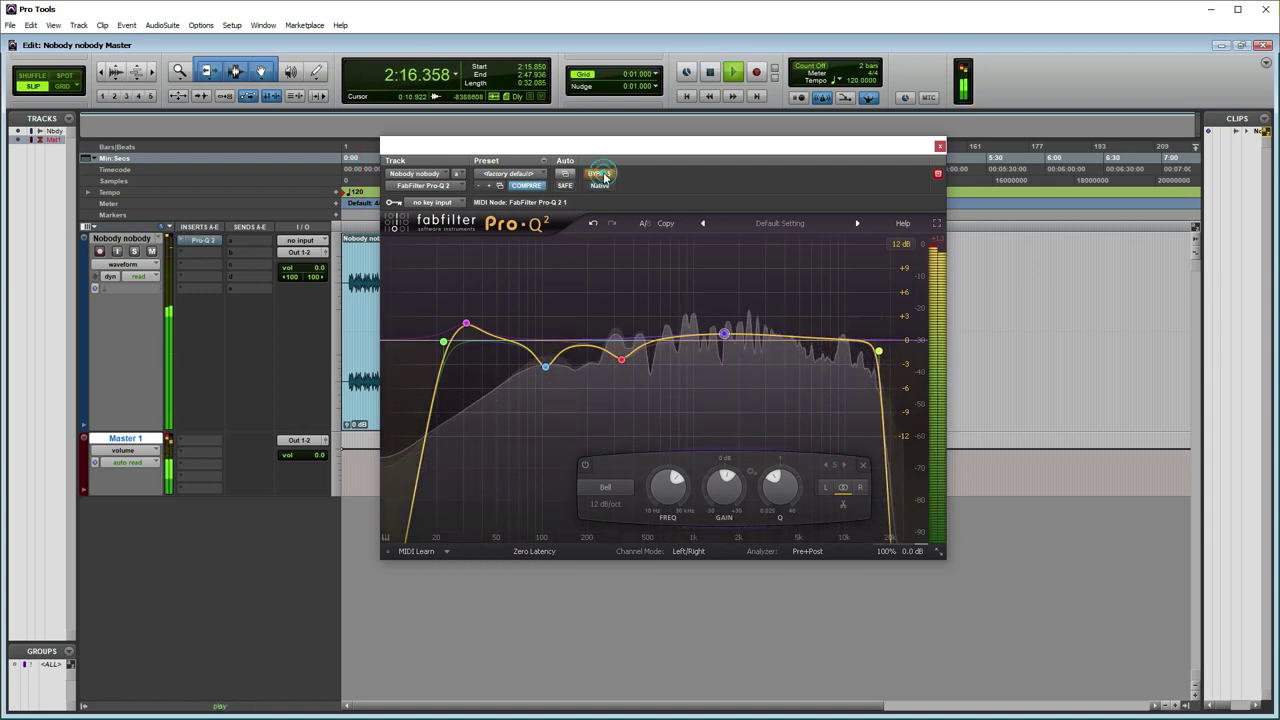
left_click(603, 175)
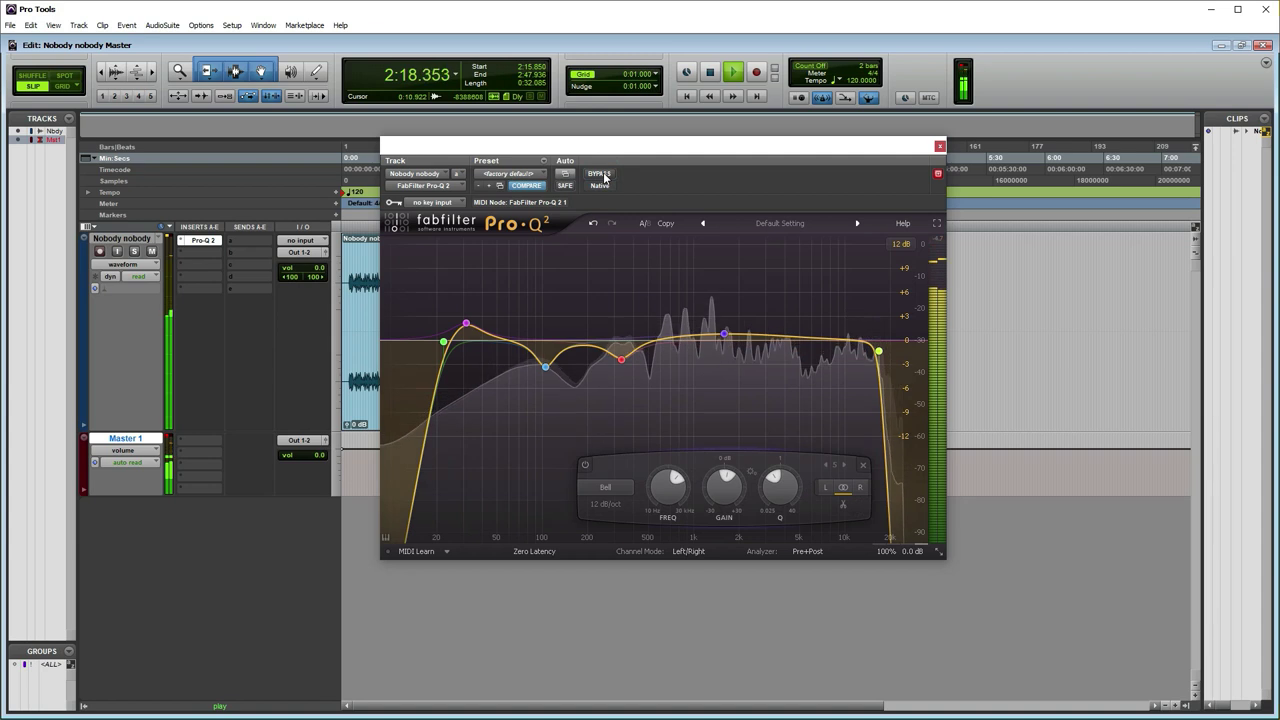
left_click(603, 175)
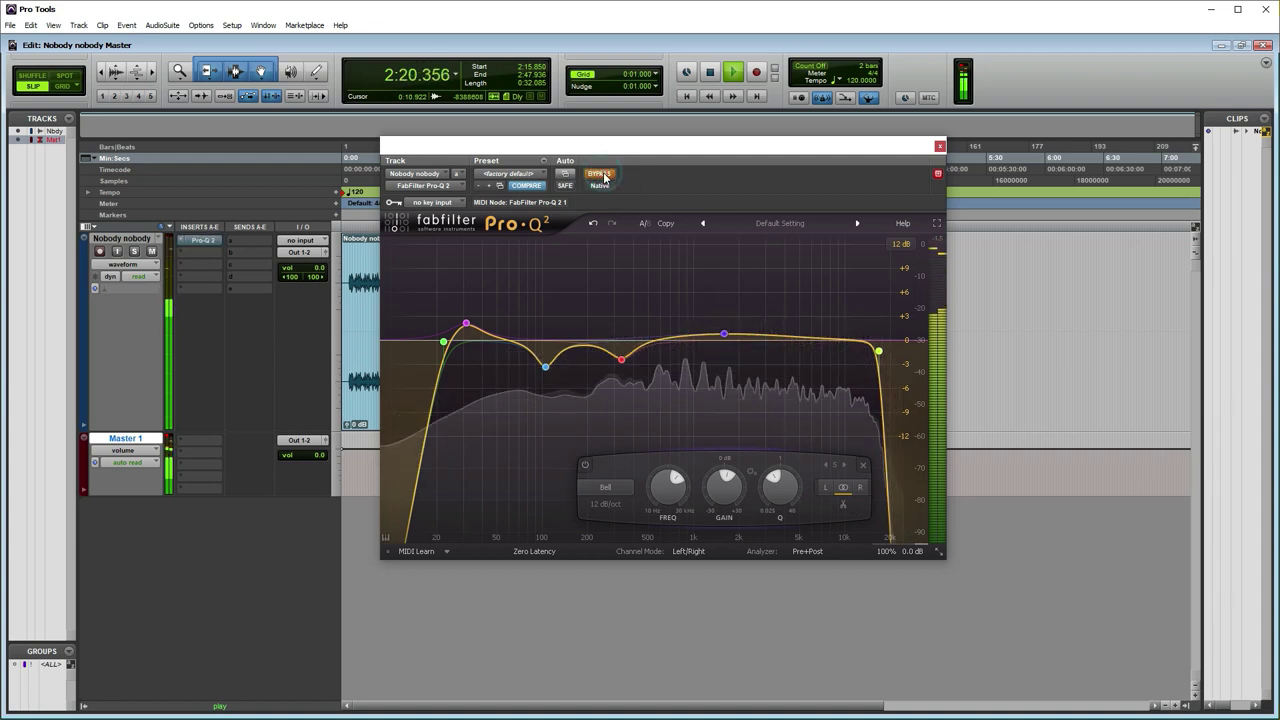
left_click(603, 175)
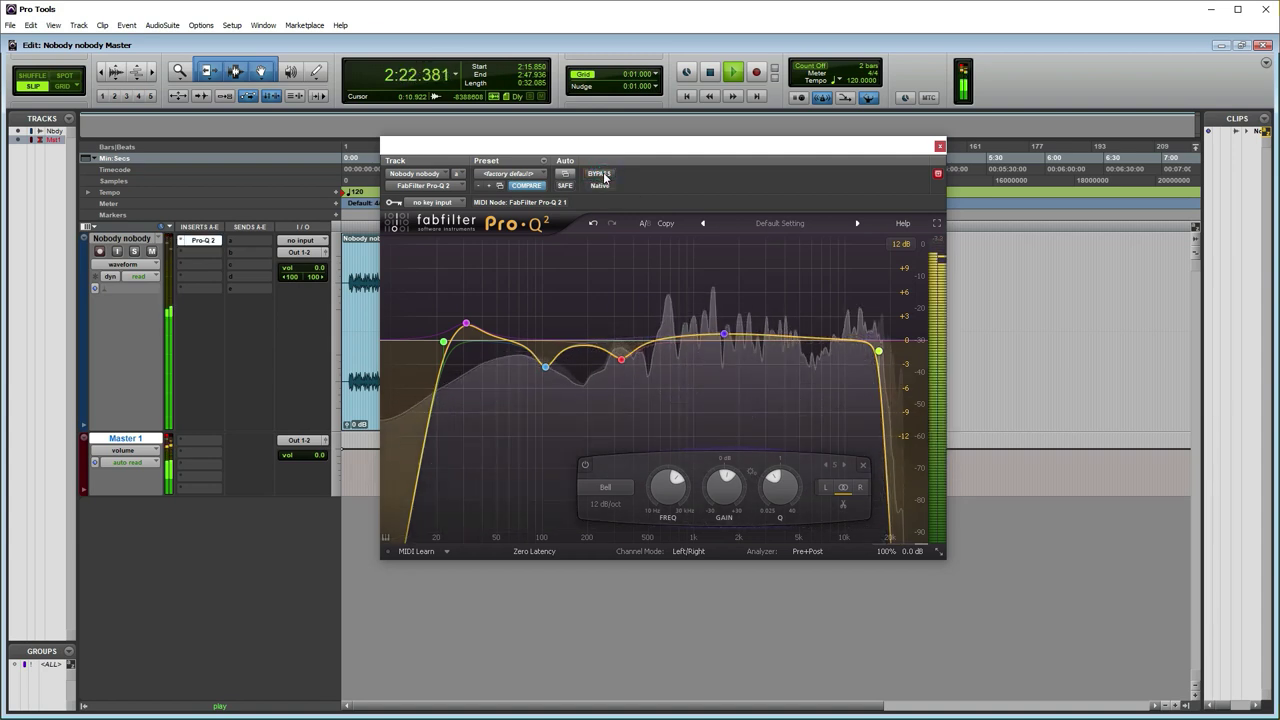
Step: Lower the wide bell band to about -0.25 dB at about 1664 Hz and check the result against the bypassed signal
left_click_drag(724, 336, 727, 343)
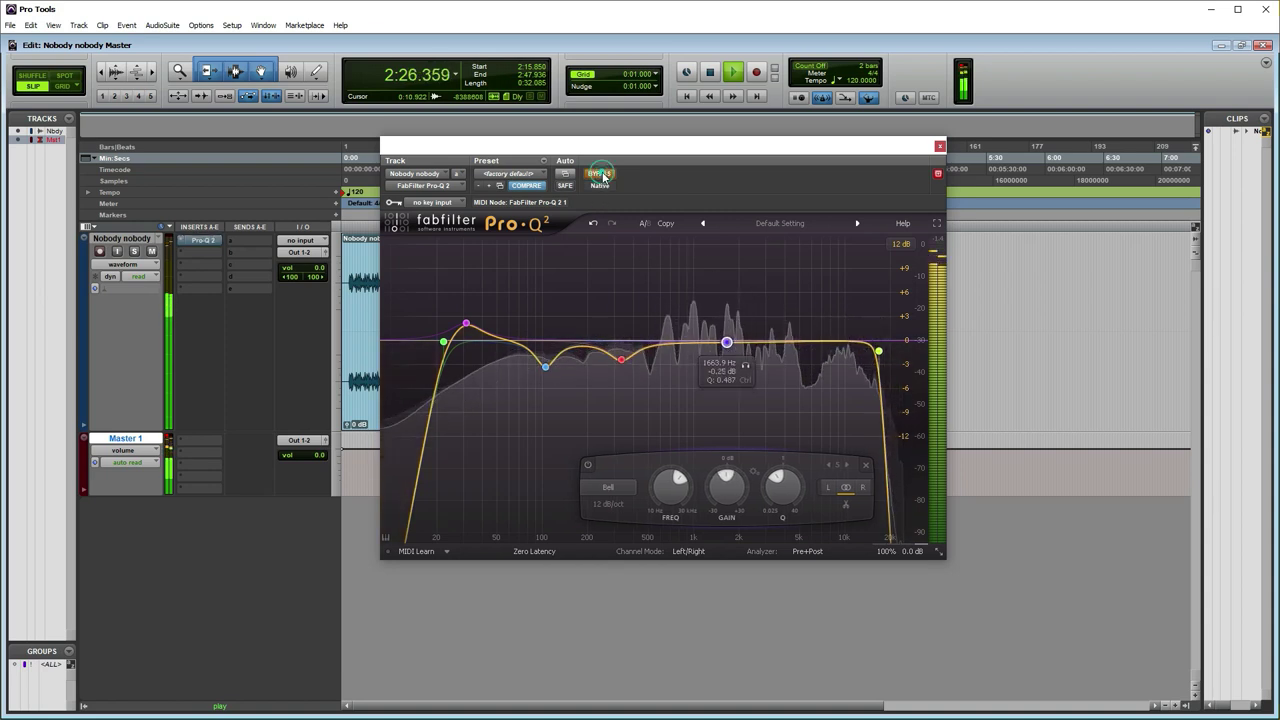
left_click(603, 175)
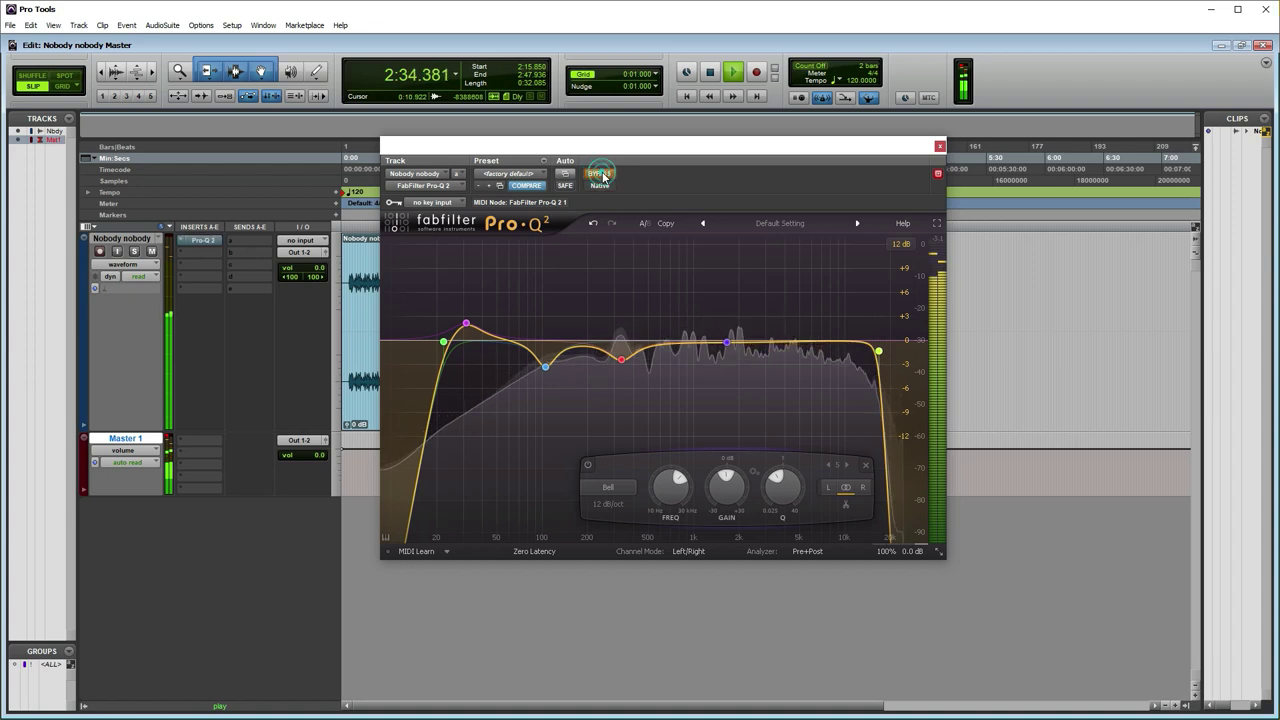
left_click(602, 176)
key("space")
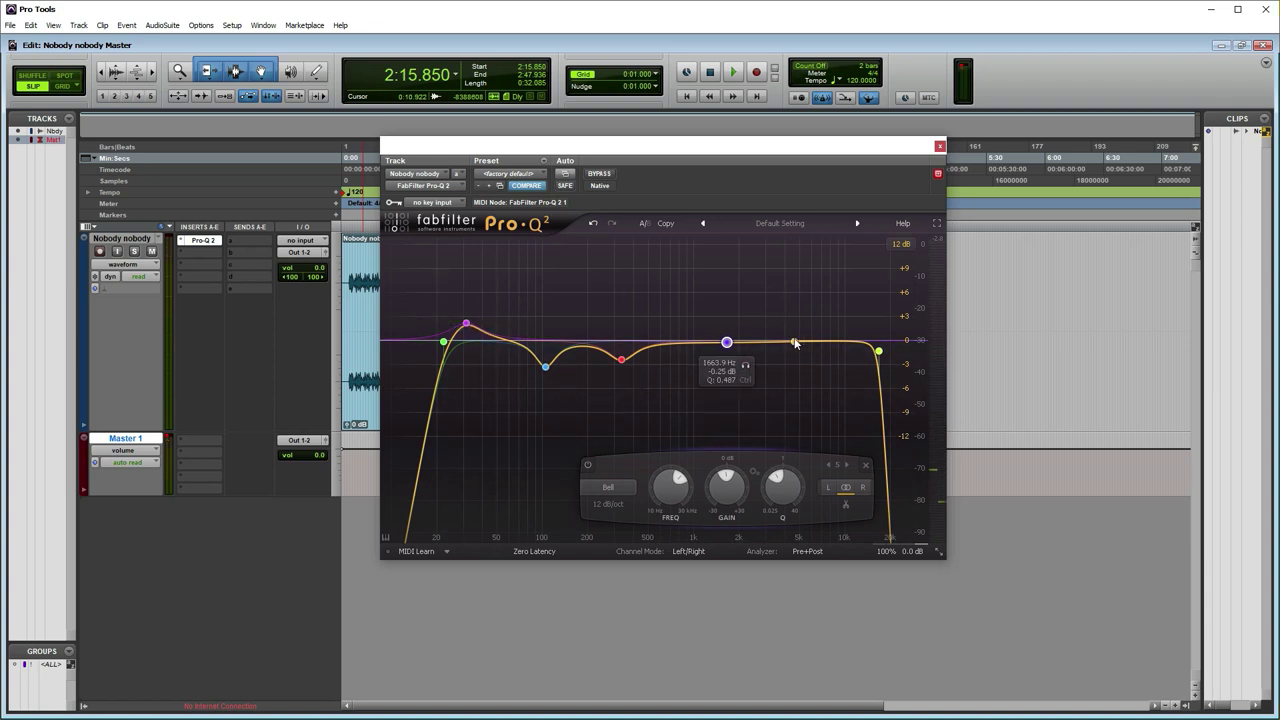
Step: Close the equalizer window and place the edit cursor at about 1:11 where the louder section of the clip begins
left_click(939, 147)
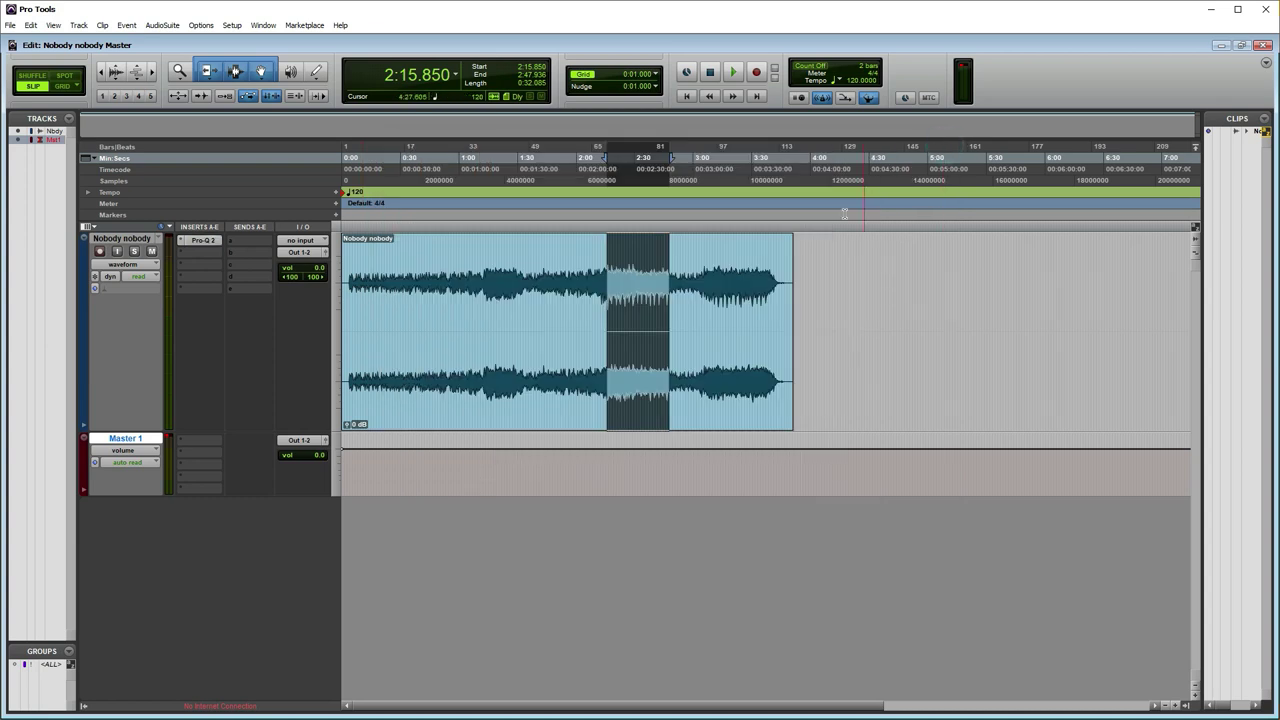
left_click(519, 275)
left_click(495, 271)
left_click(481, 272)
Step: Insert the multichannel TR5 Quad Compressor (stereo) in the second insert slot of the Nobody nobody track
left_click(205, 252)
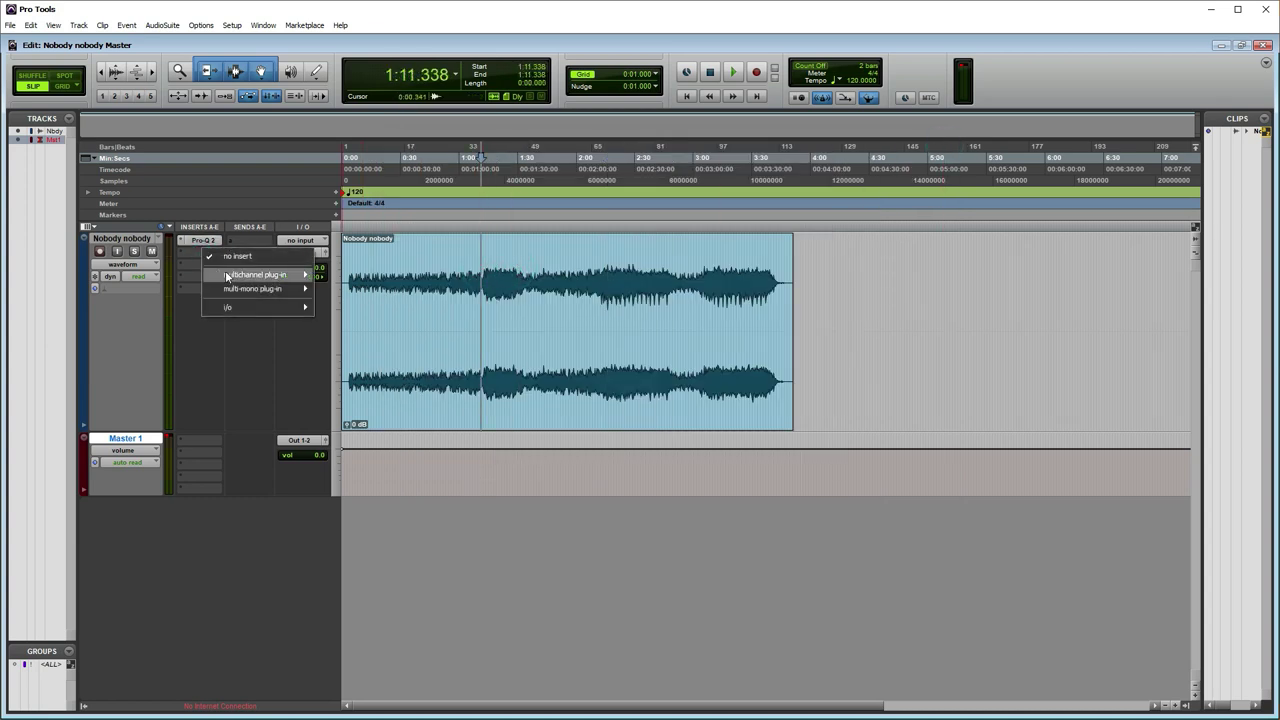
mouse_move(290, 274)
mouse_move(350, 288)
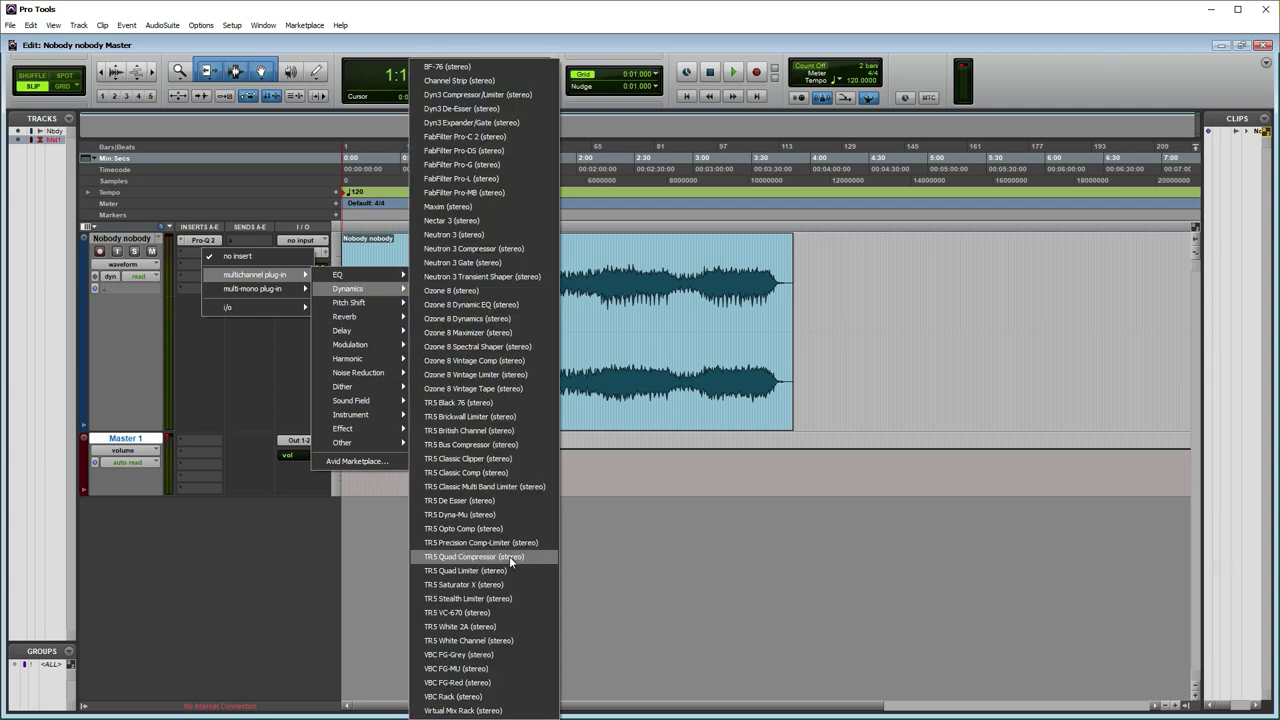
left_click(510, 556)
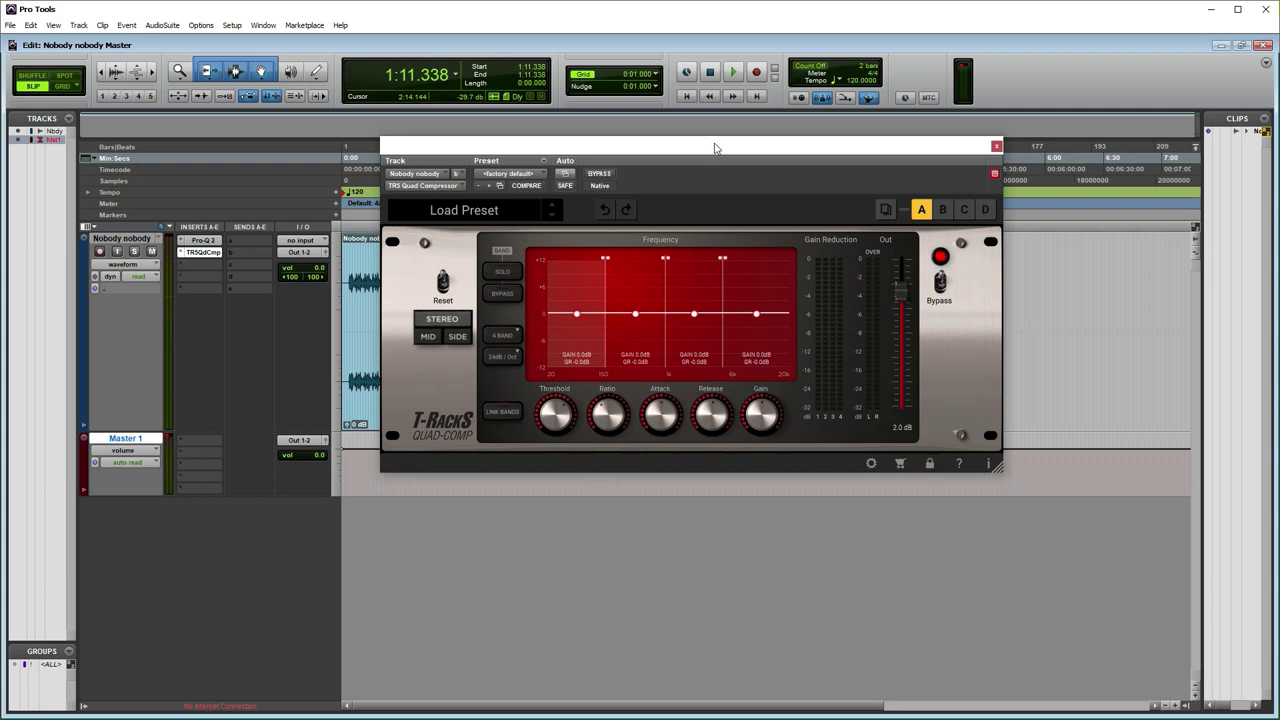
Step: Solo the lowest compressor band and adjust its crossover with the second band by ear, slightly below the default 150 Hz split
left_click_drag(715, 148, 673, 164)
left_click_drag(566, 278, 689, 280)
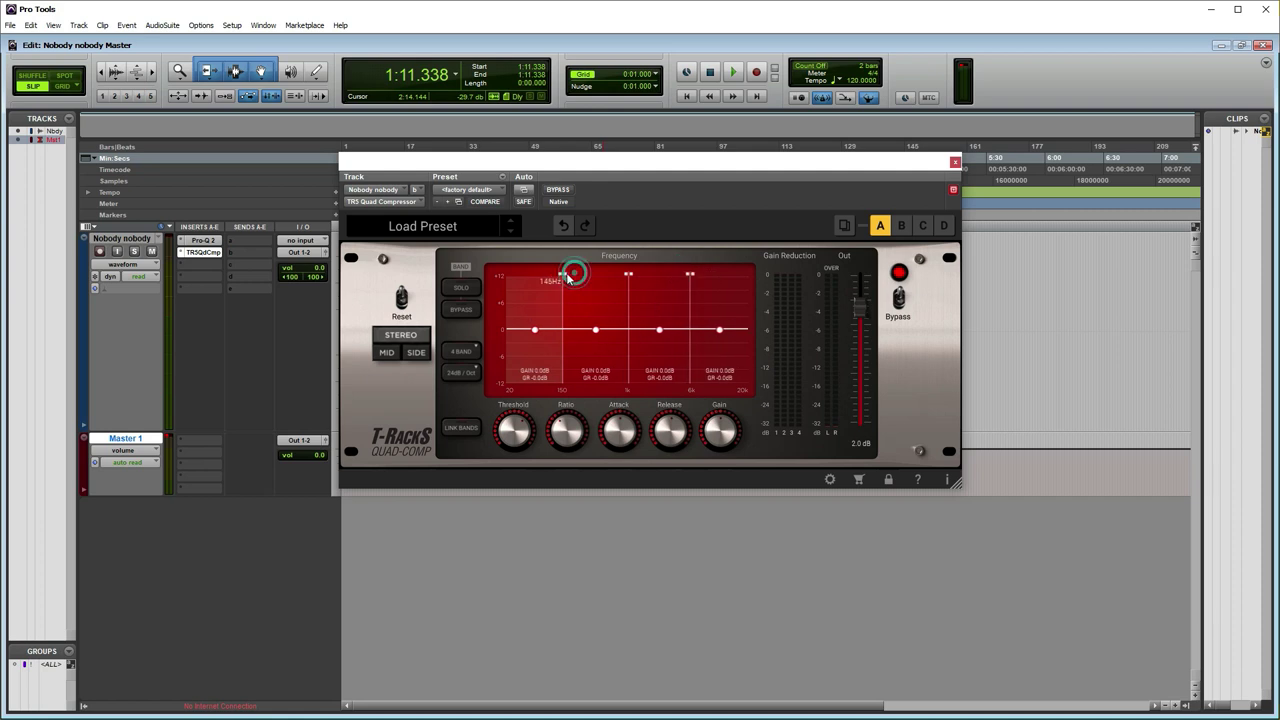
key("space")
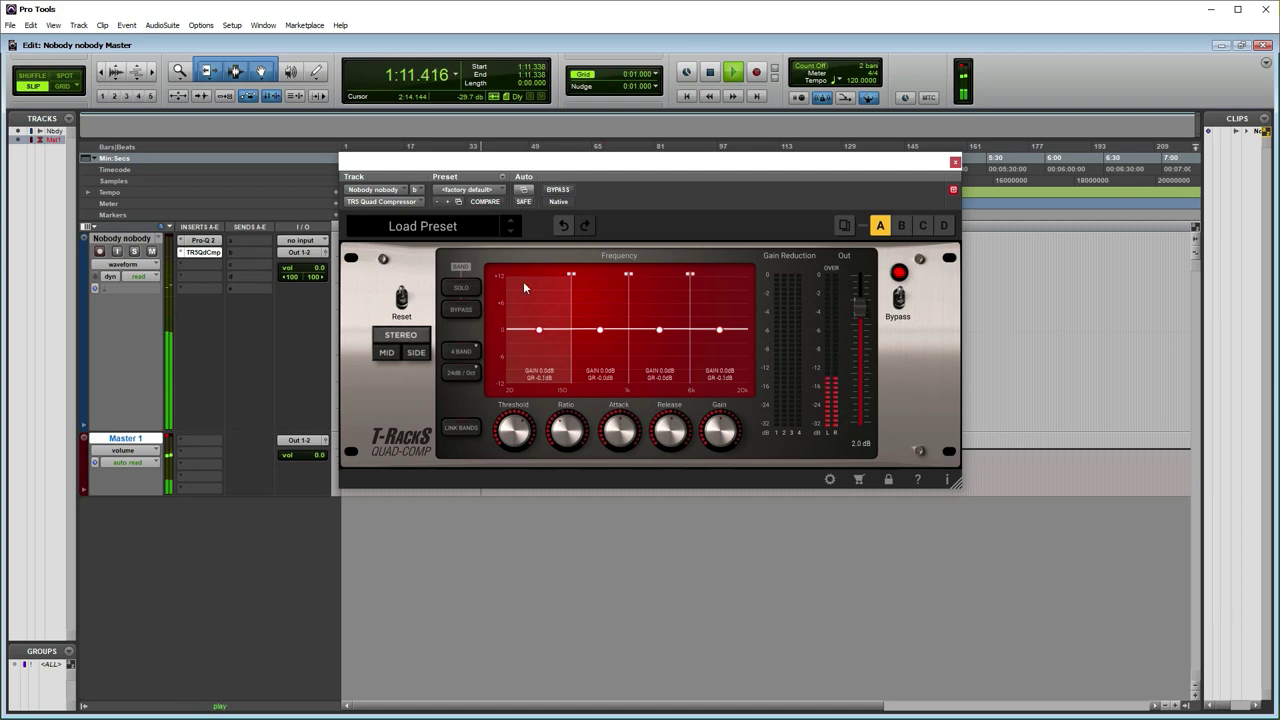
left_click(461, 287)
left_click_drag(602, 167, 557, 237)
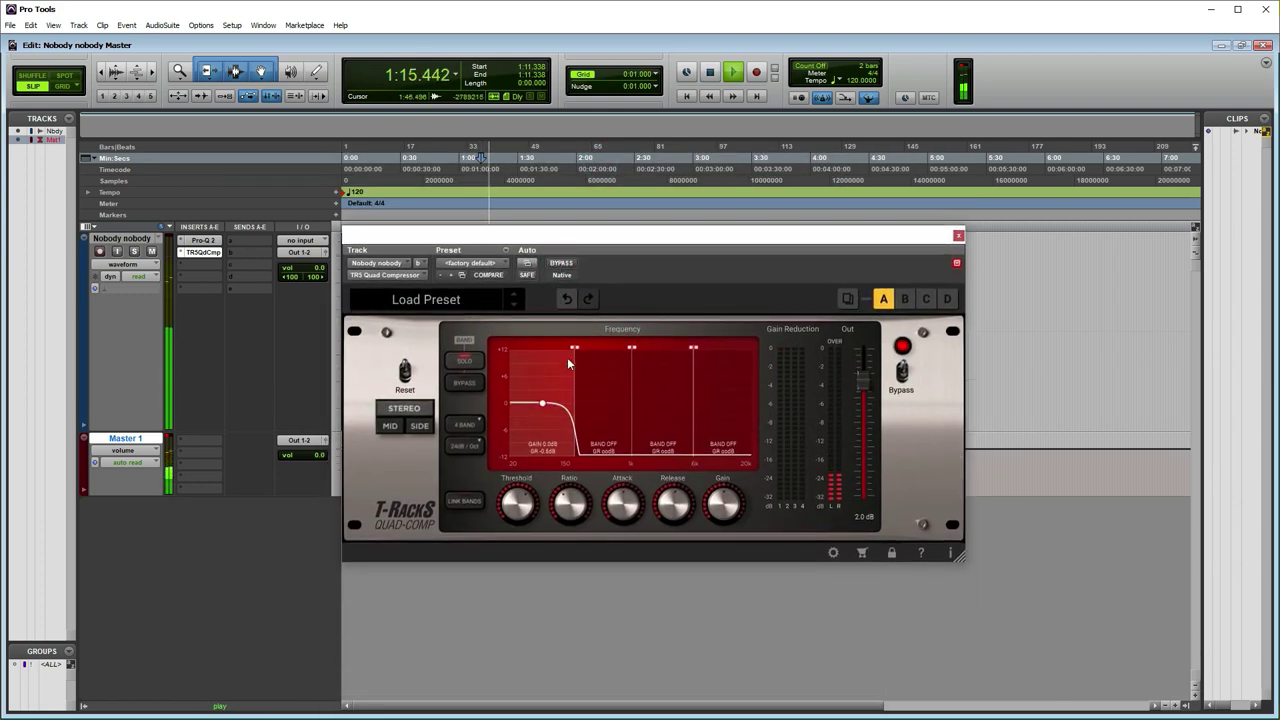
mouse_move(575, 352)
left_mouse_down()
mouse_move(525, 350)
mouse_move(560, 350)
left_mouse_up()
key("space")
left_click_drag(581, 286, 589, 307)
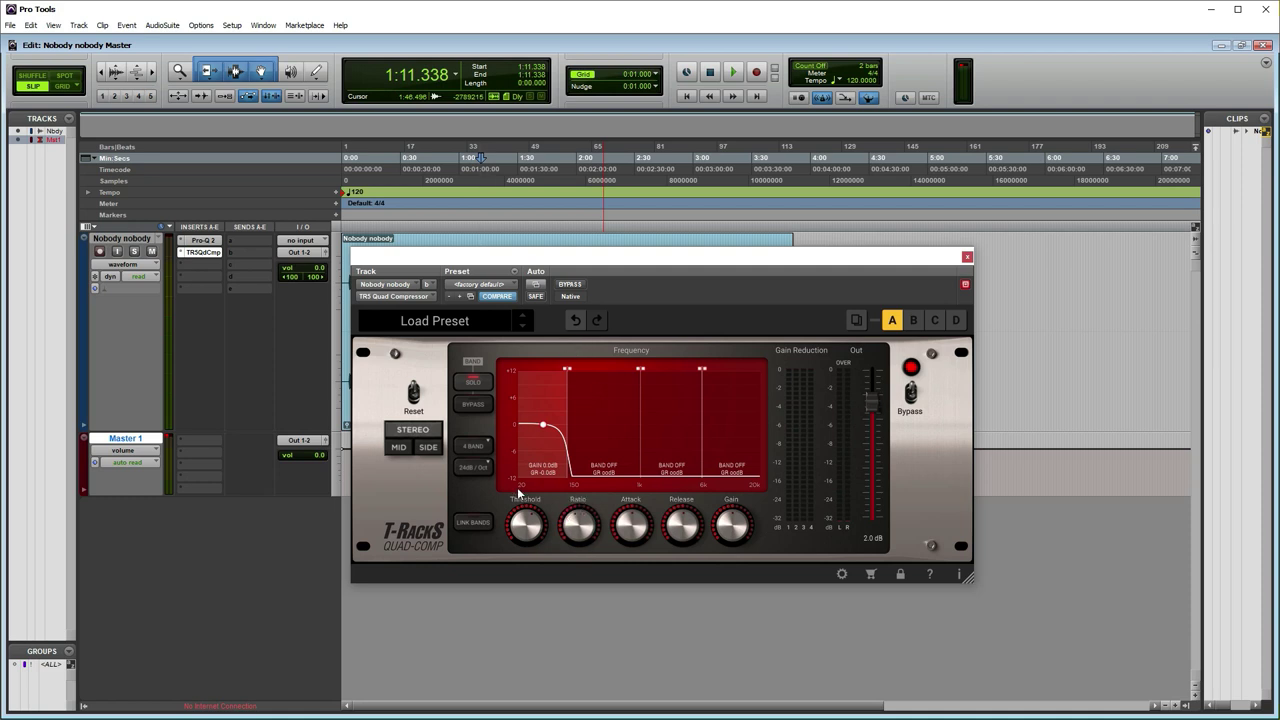
Step: Lower the soloed low band's threshold during playback and set its ratio to about 3.6:1
key("space")
left_click_drag(531, 525, 532, 527)
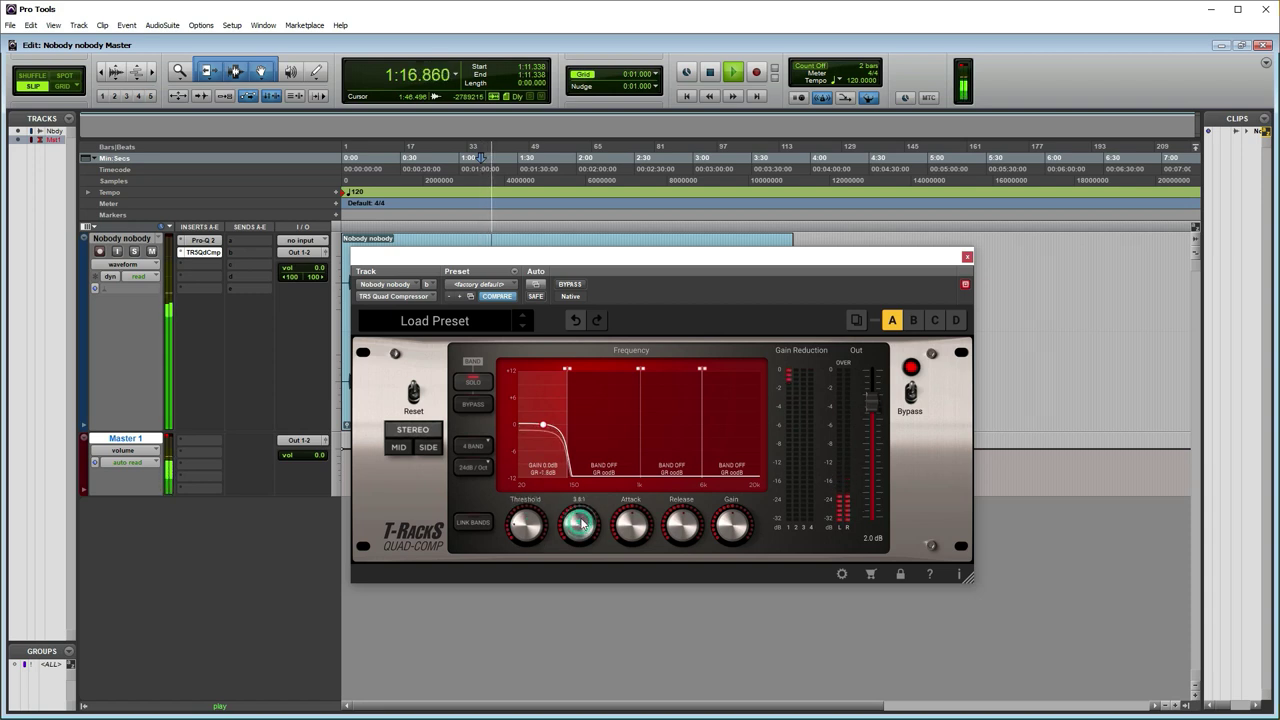
scroll(531, 527, "up", 2)
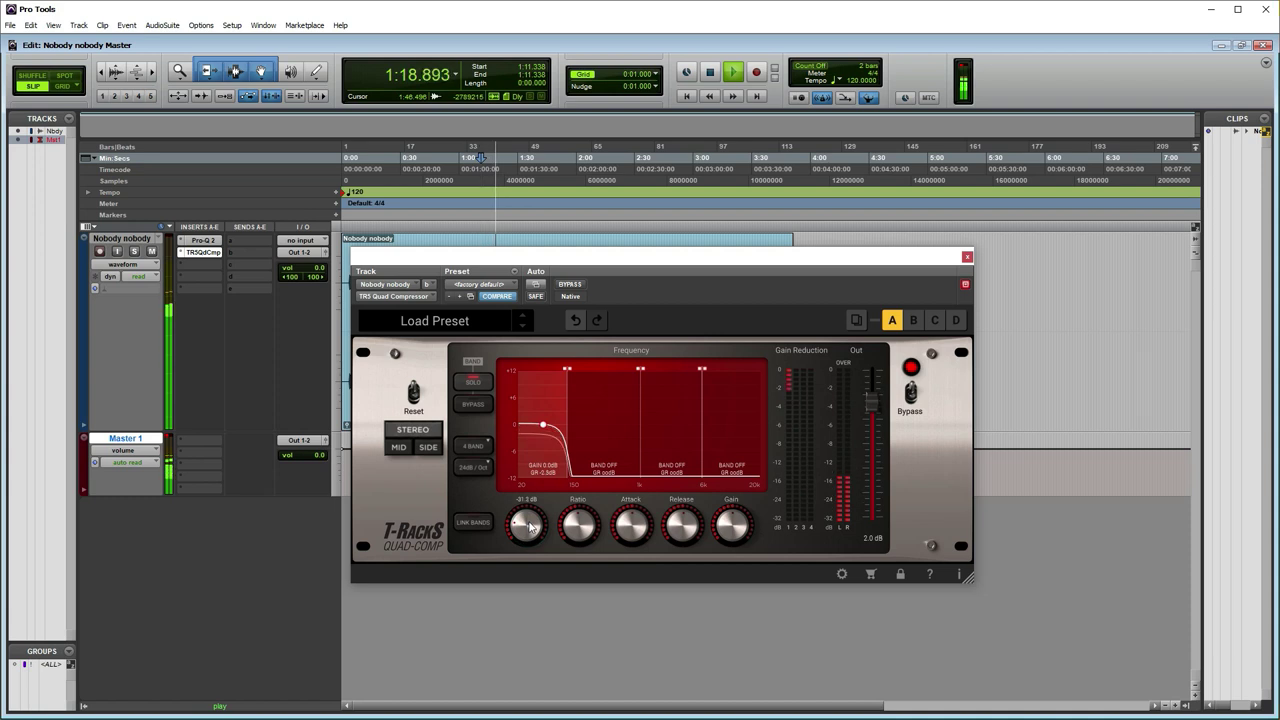
Step: Compare the soloed low band with its compression bypassed and active, replaying the passage from about 1:11
left_click(473, 405)
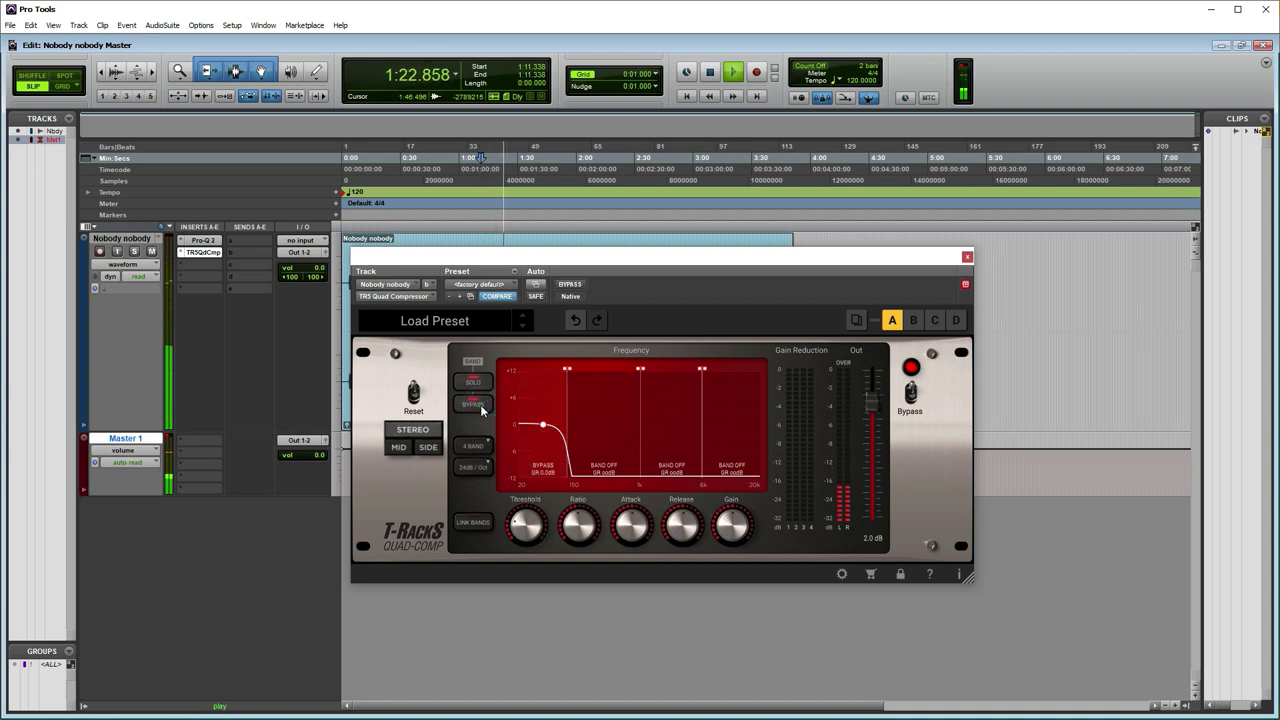
left_click(481, 408)
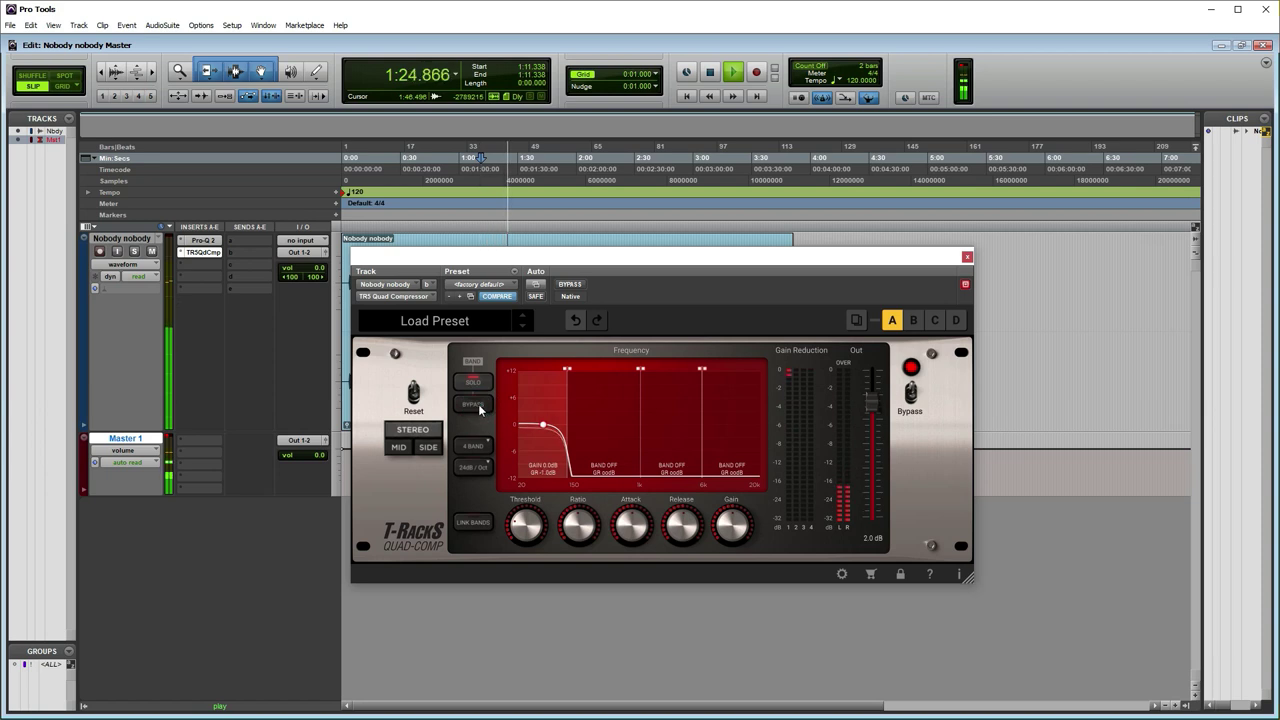
key("space")
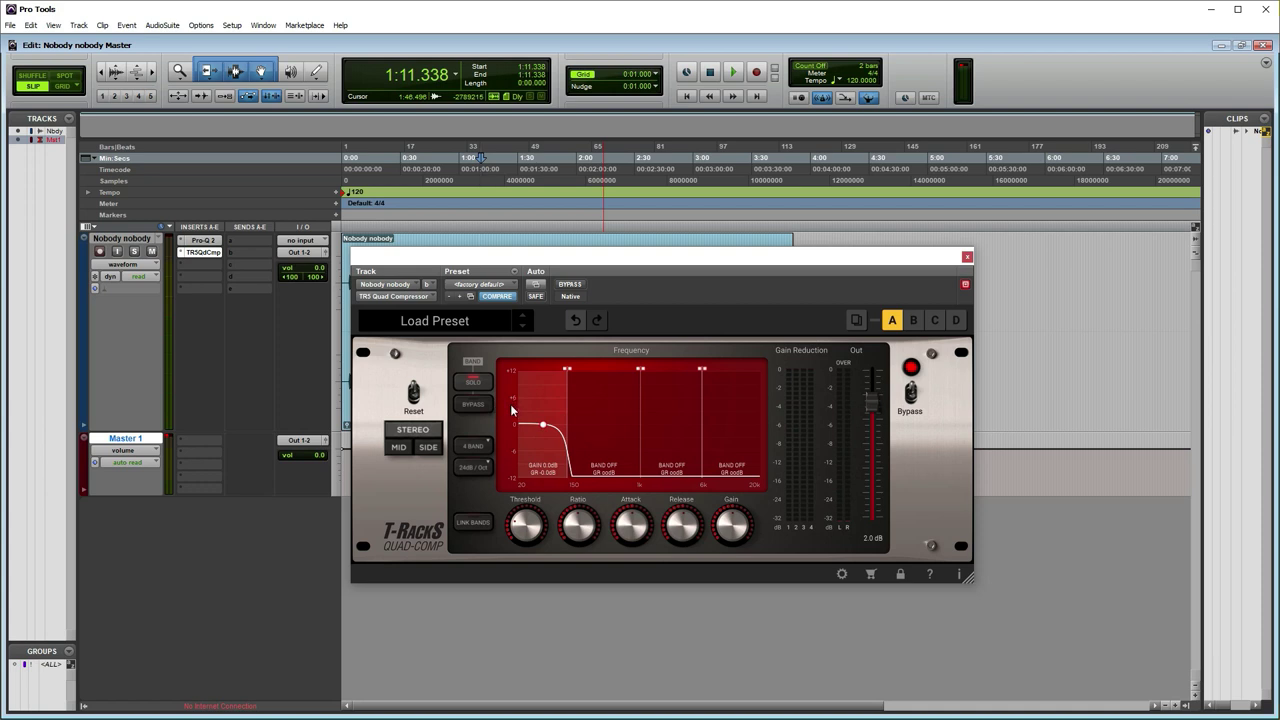
key("space")
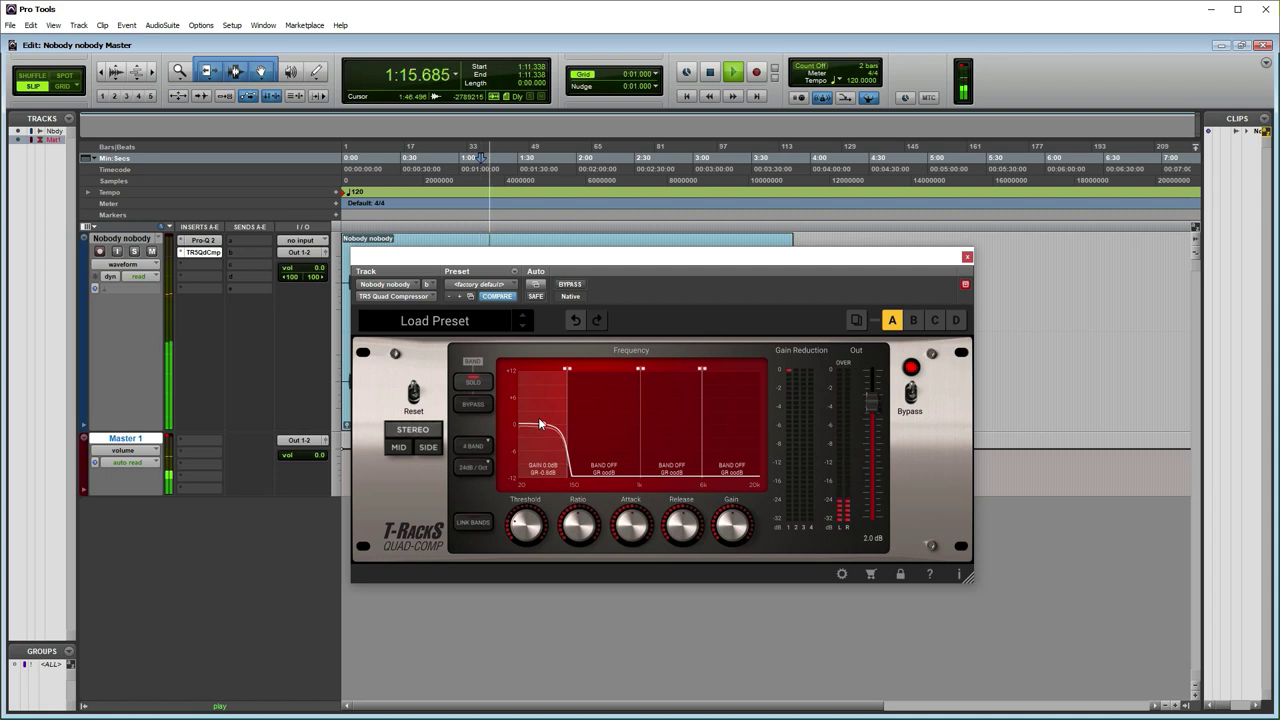
key("space")
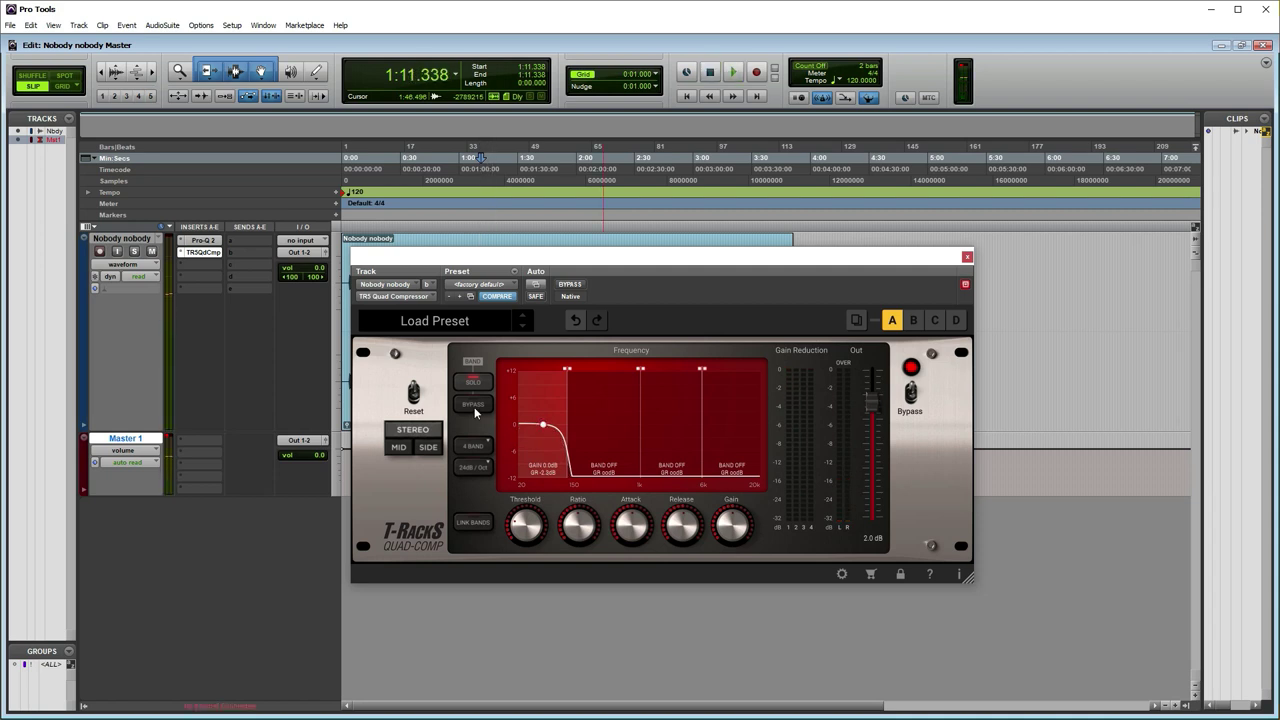
left_click(476, 405)
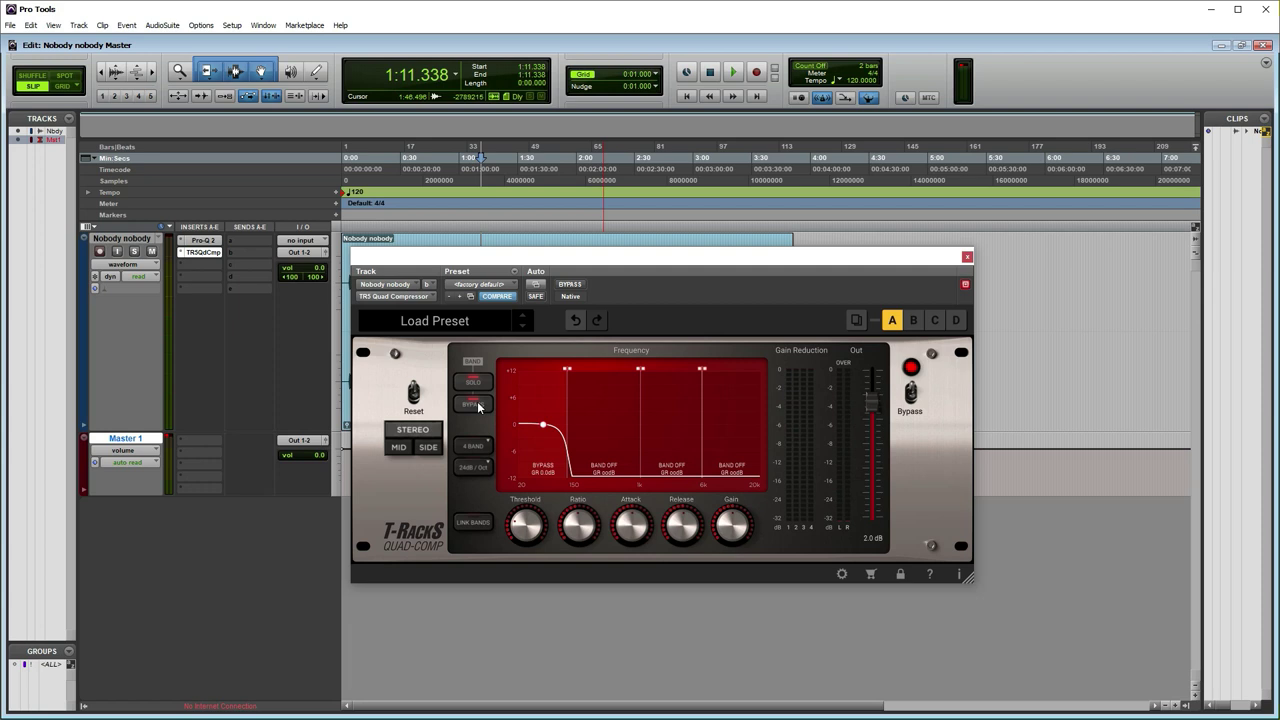
key("space")
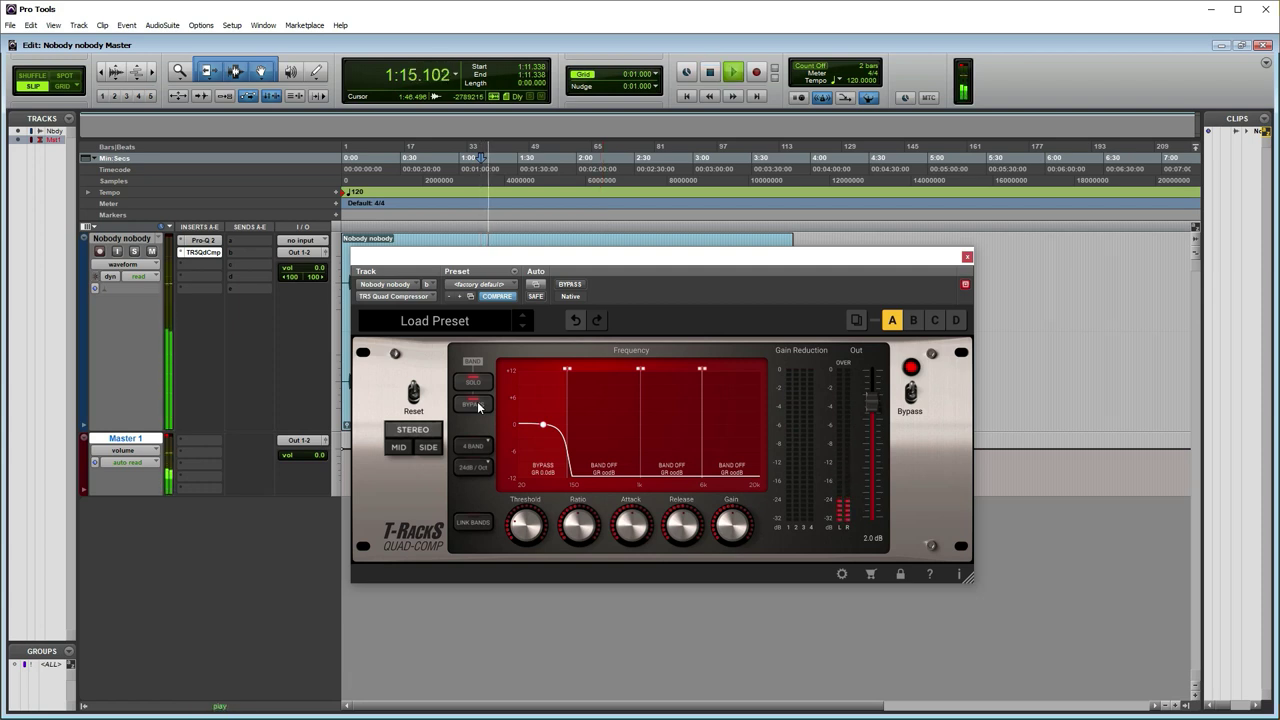
key("space")
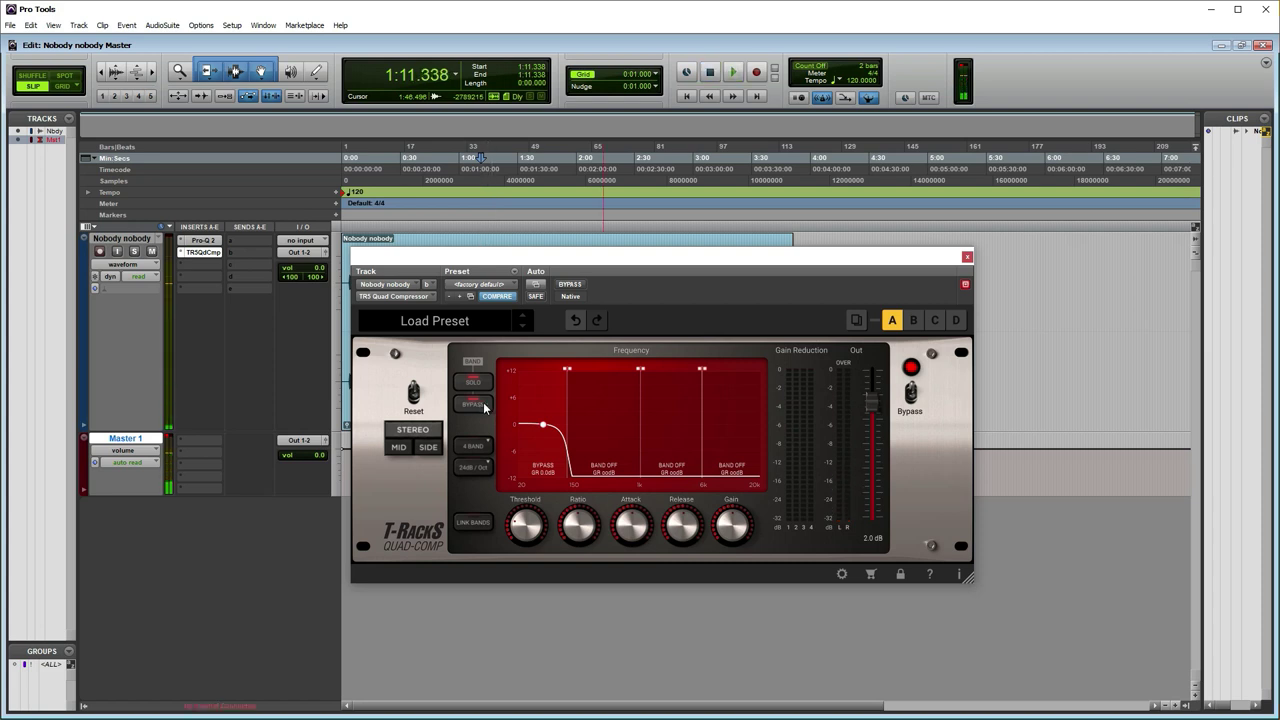
left_click(482, 405)
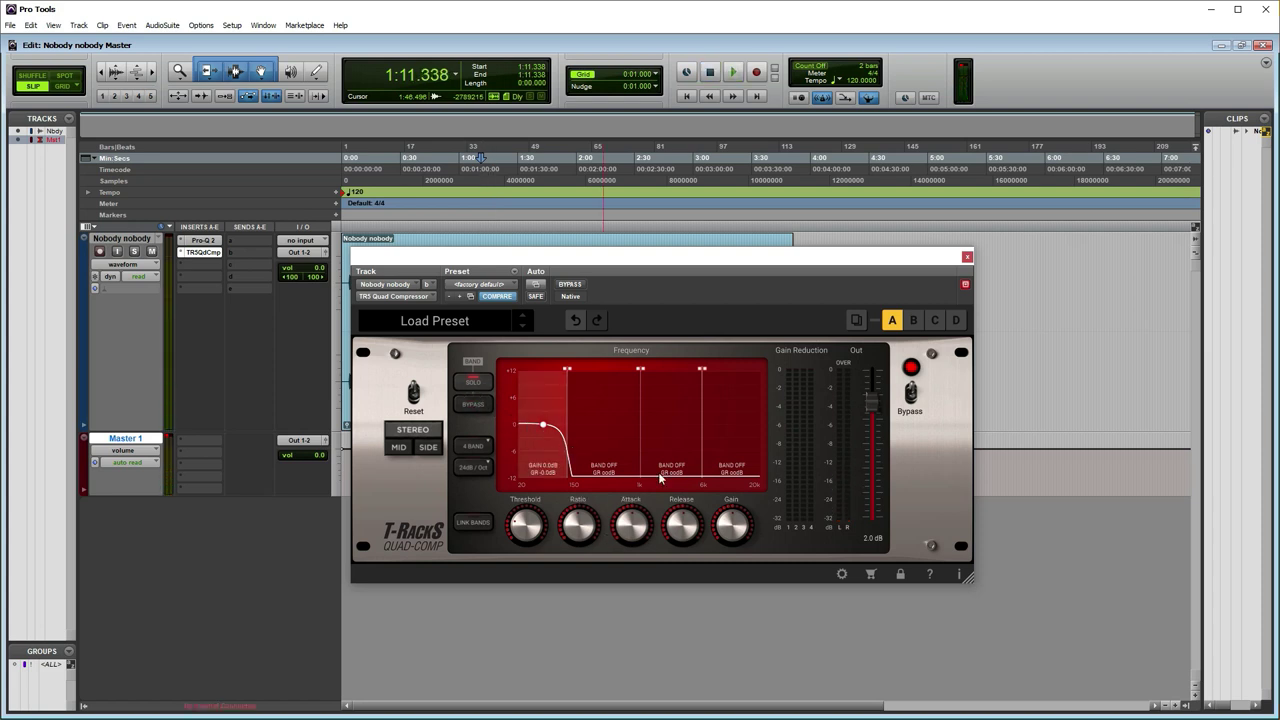
Step: Play the clip from about 1:18 and raise the low band's gain to about 2.2 dB, checking it against the bypassed band
left_click_drag(558, 252, 545, 297)
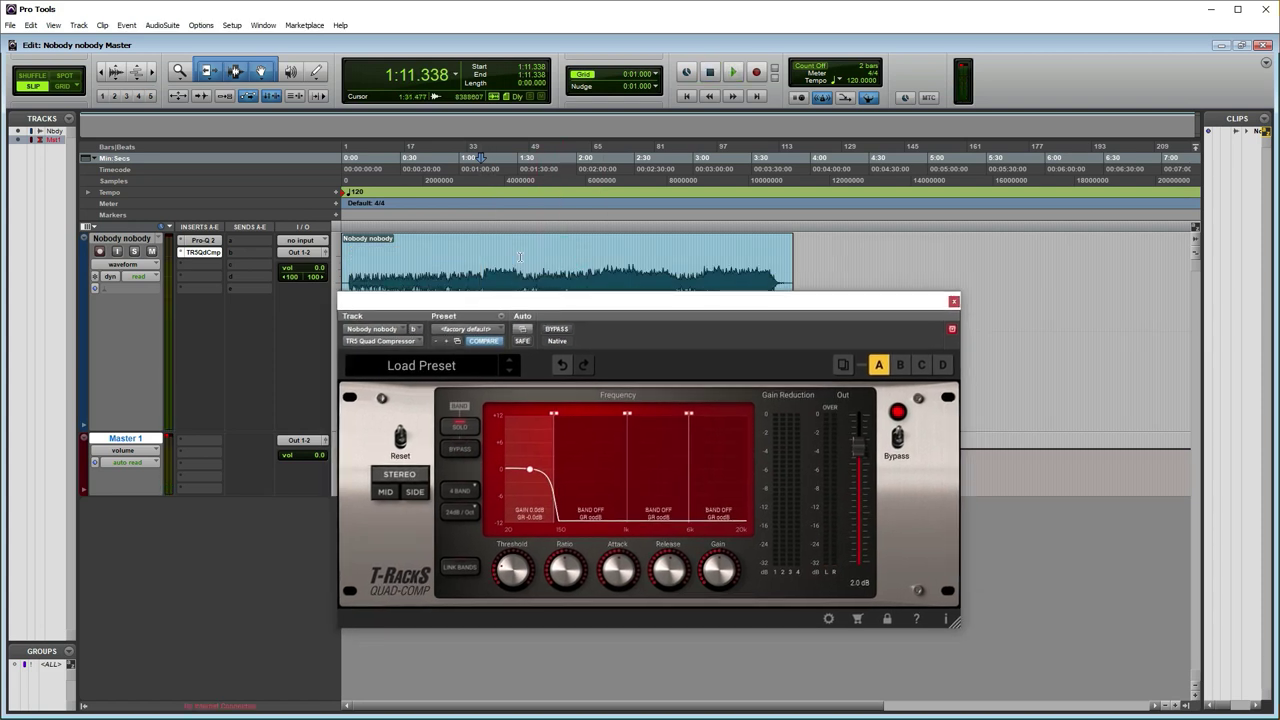
key("space")
left_click_drag(716, 570, 722, 570)
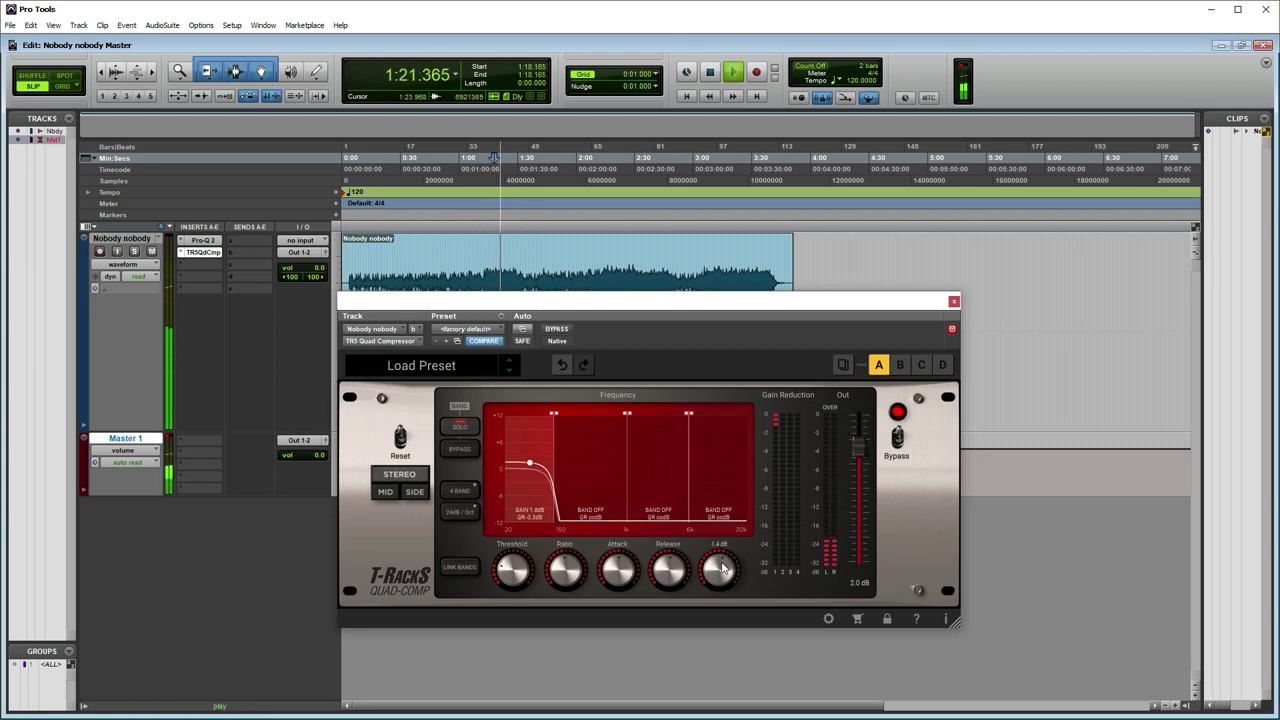
left_click_drag(722, 568, 723, 562)
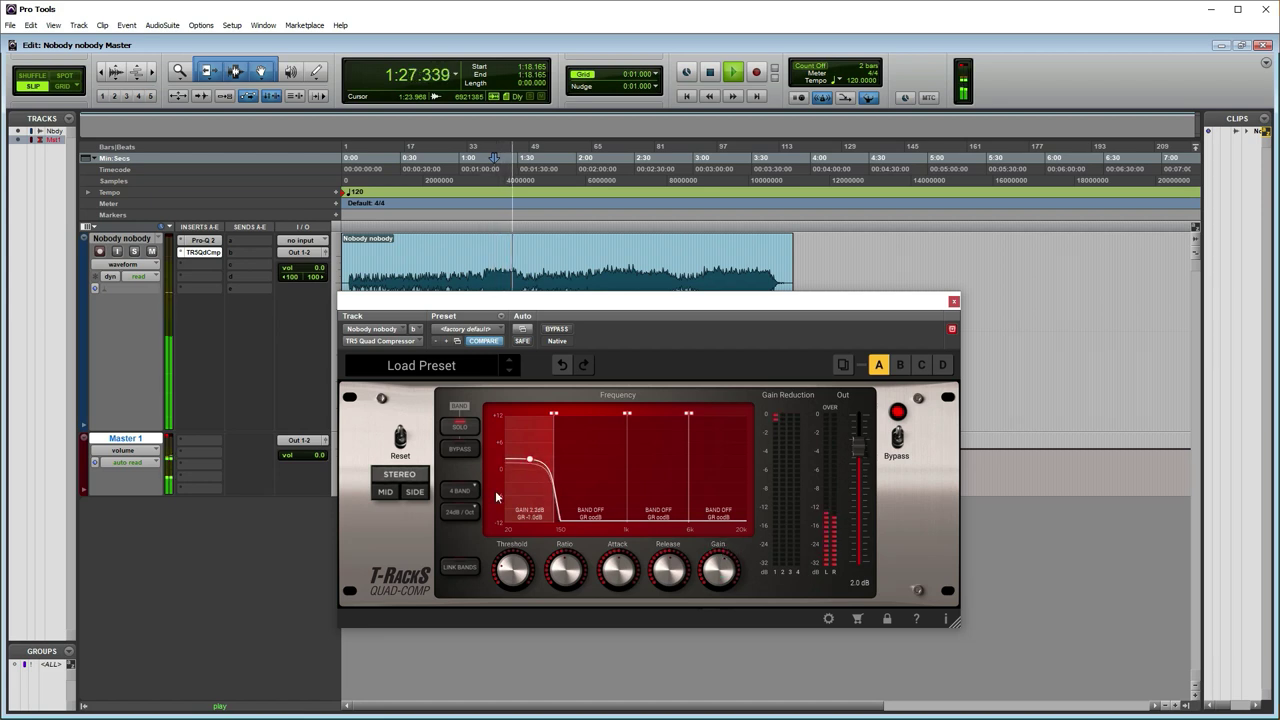
left_click(460, 449)
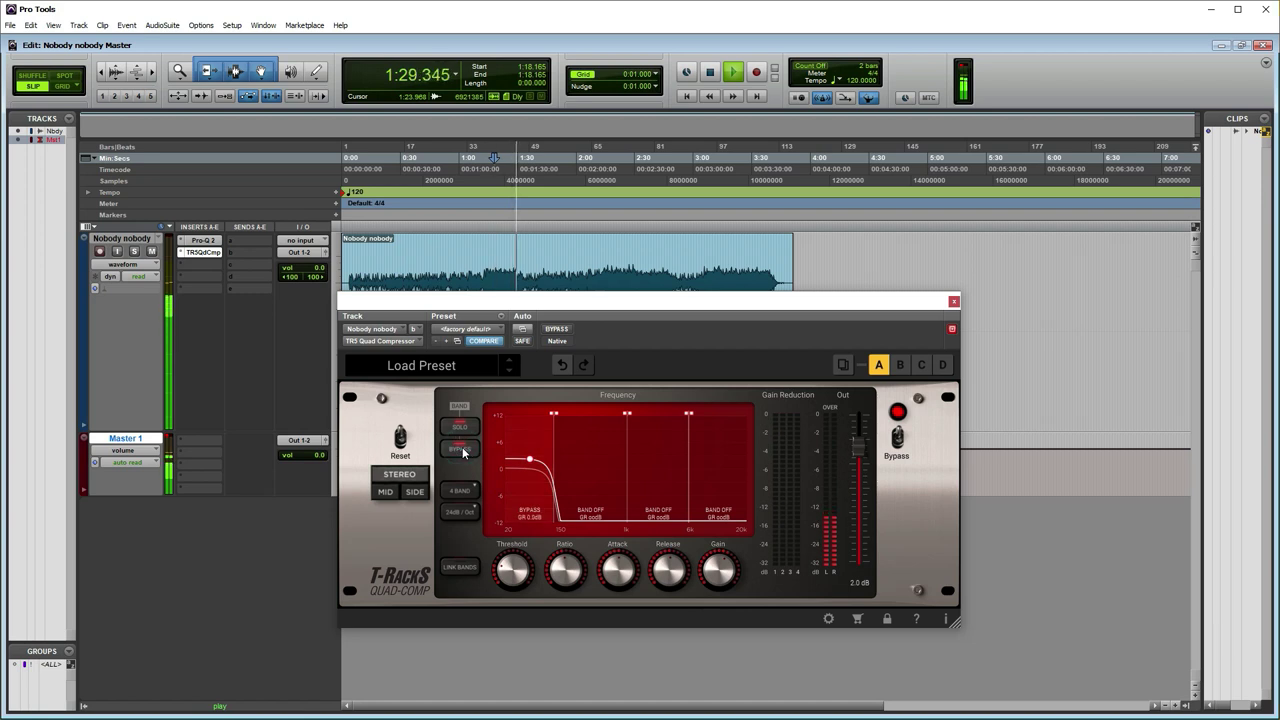
left_click(461, 450)
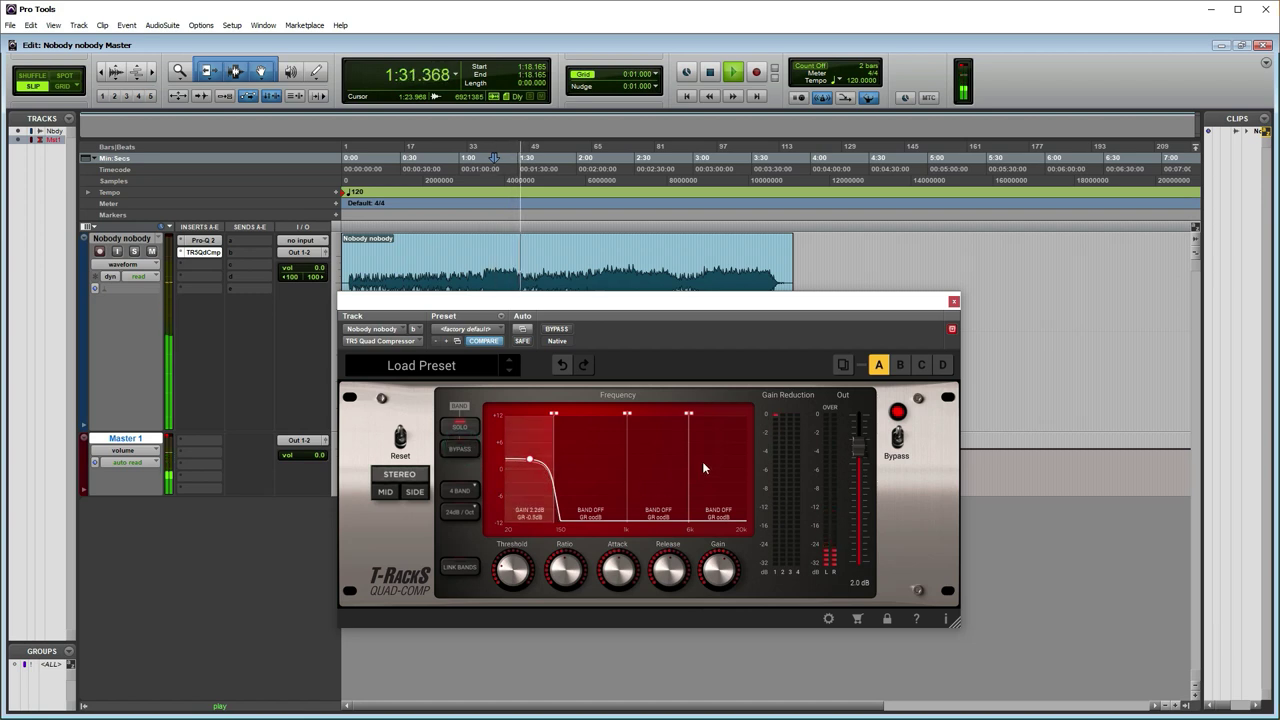
key("space")
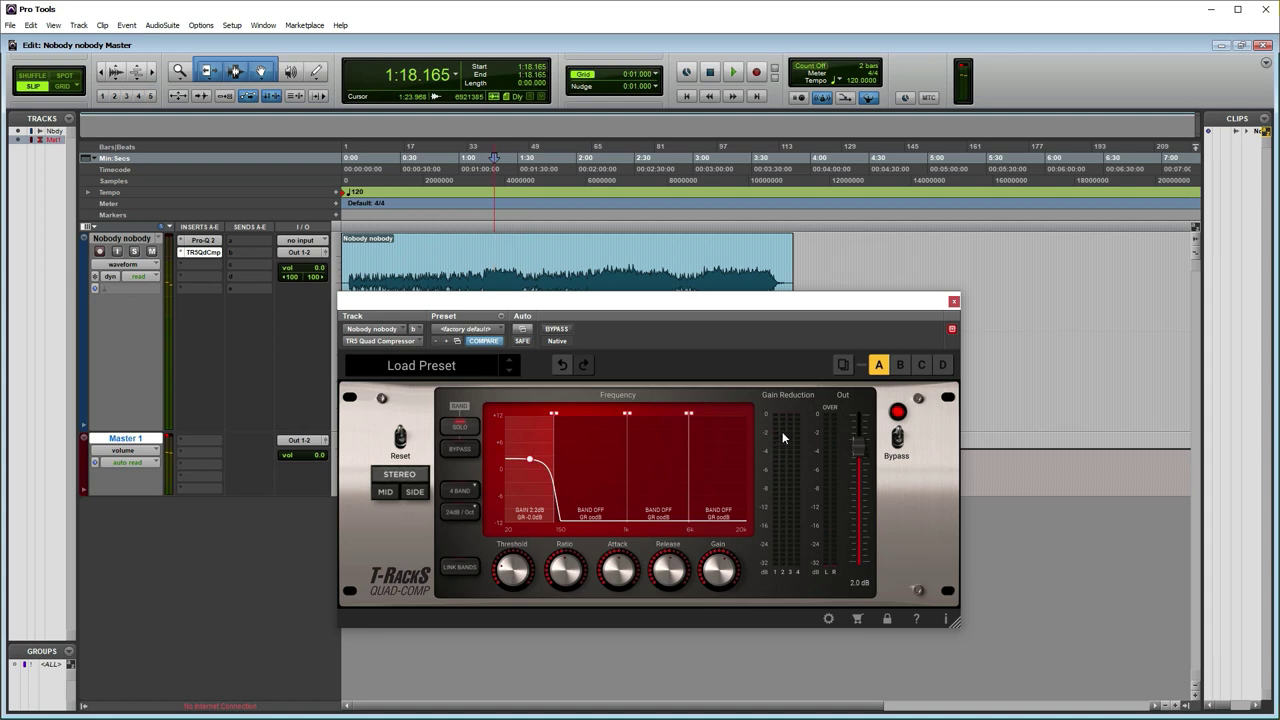
Step: Solo the second band instead of the low band and, during playback, set its gain to 0.7 dB and lower its threshold
left_click(472, 427)
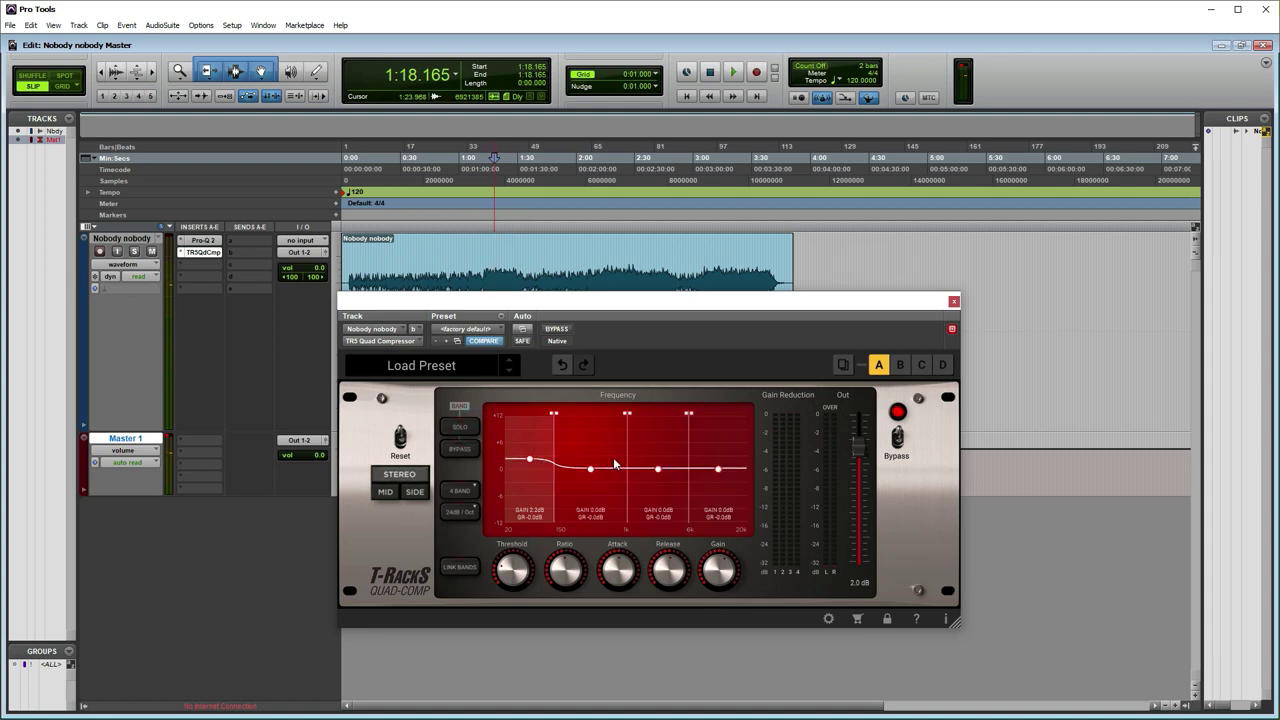
left_click(614, 458)
left_click(459, 428)
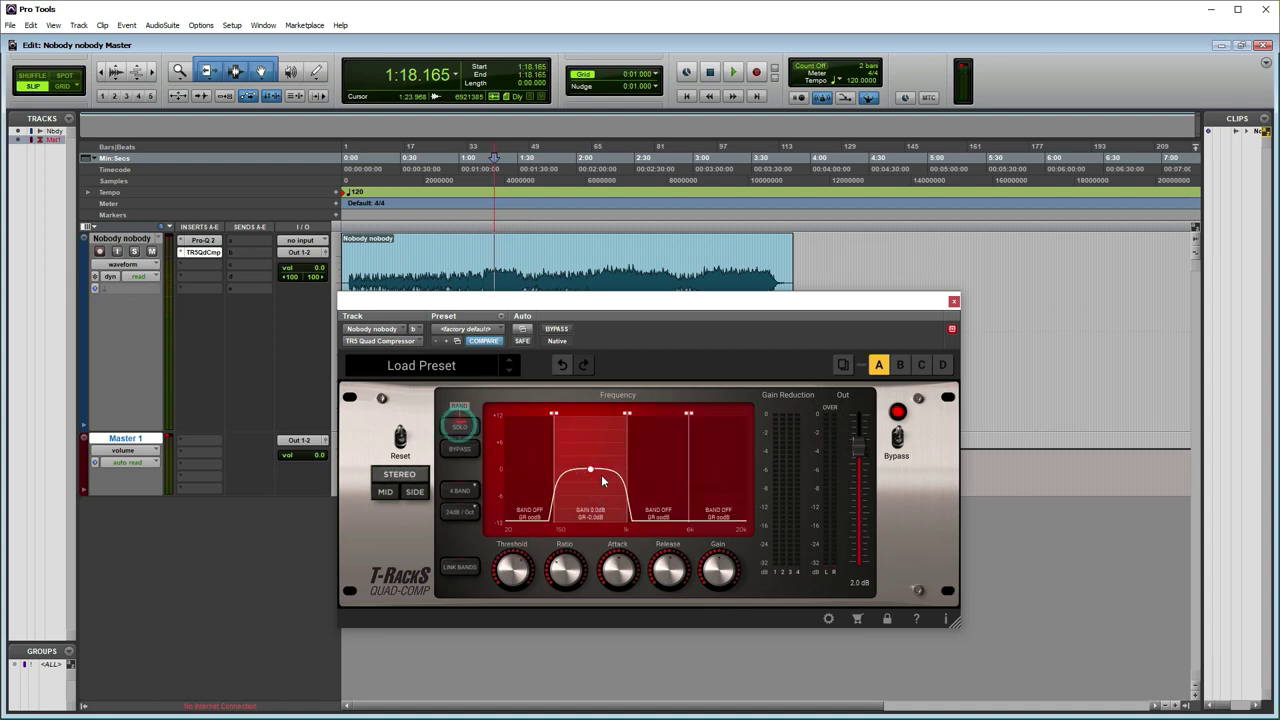
key("space")
mouse_move(595, 314)
left_mouse_down()
mouse_move(571, 348)
mouse_move(576, 302)
left_mouse_up()
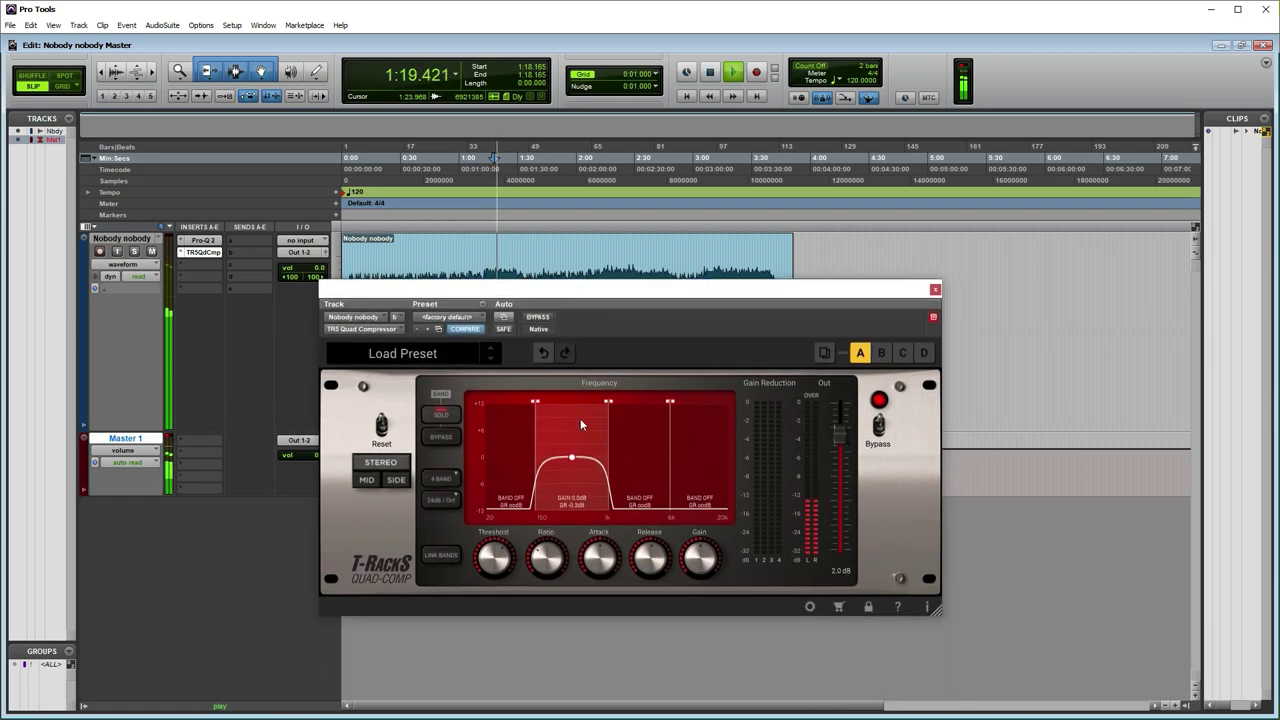
left_click_drag(572, 460, 572, 457)
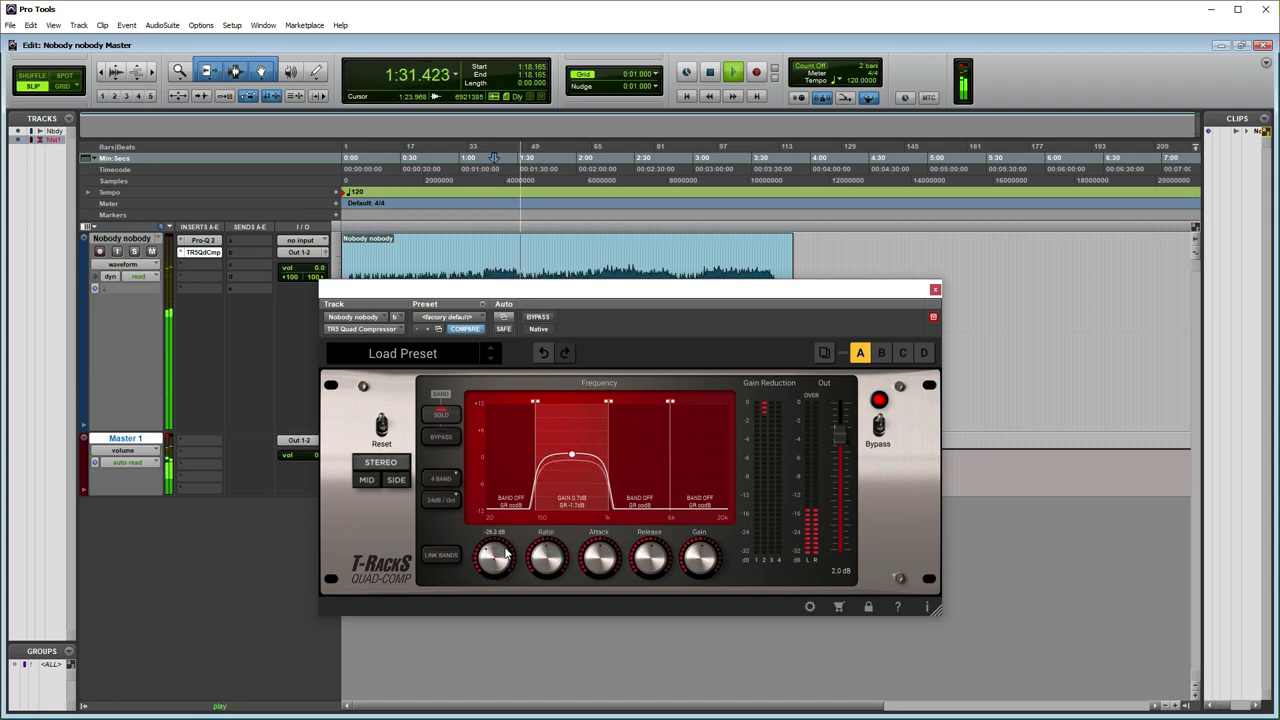
left_click_drag(569, 314, 544, 382)
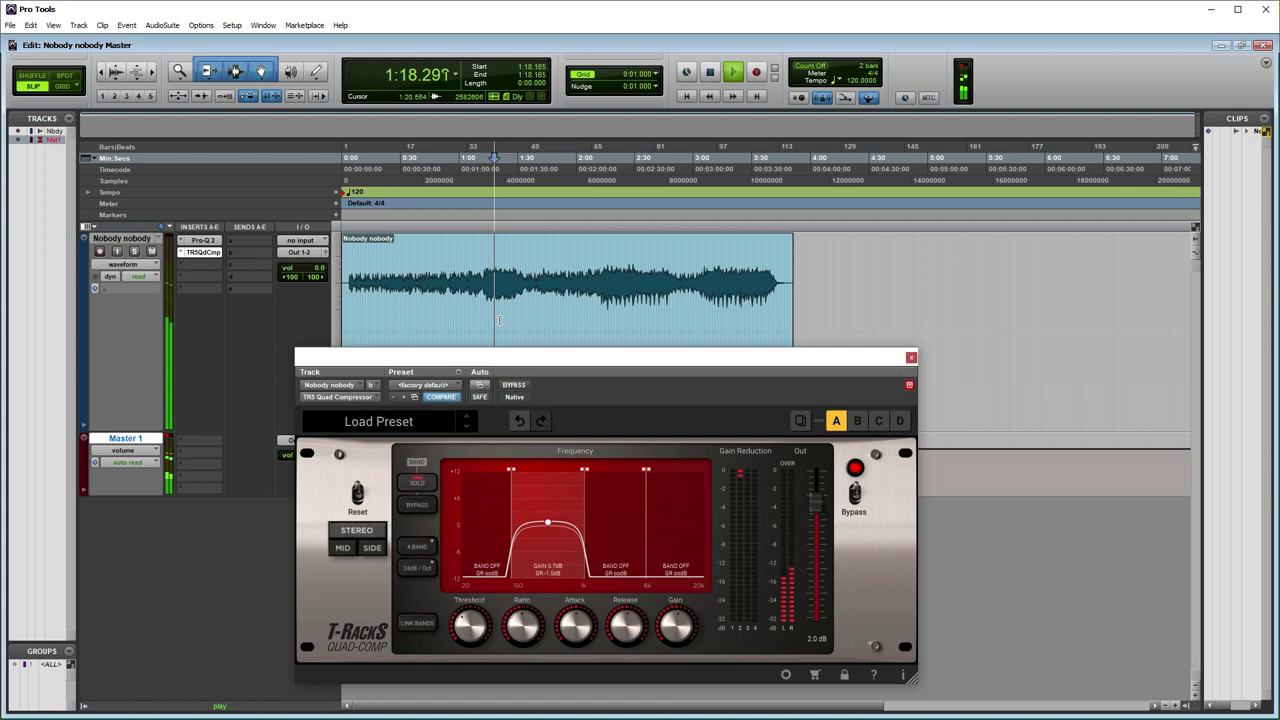
mouse_move(474, 640)
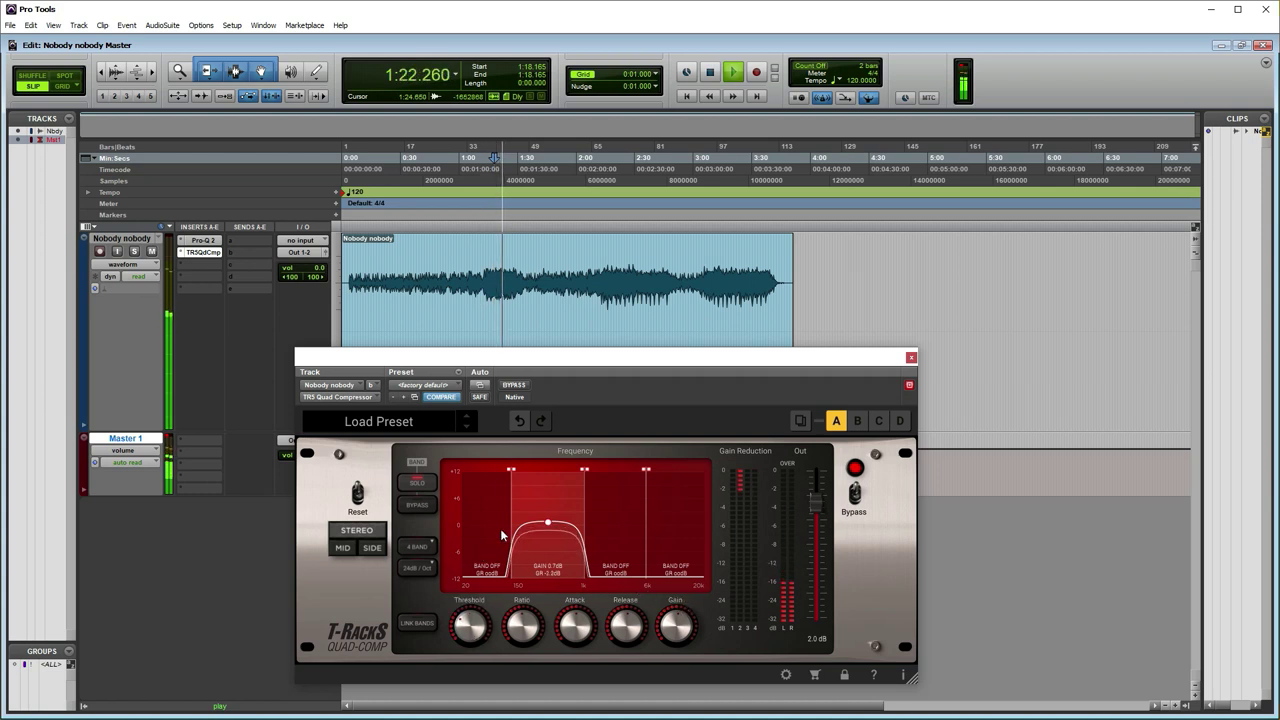
Step: Compare the soloed second band with its compression bypassed and active during playback
left_click(431, 508)
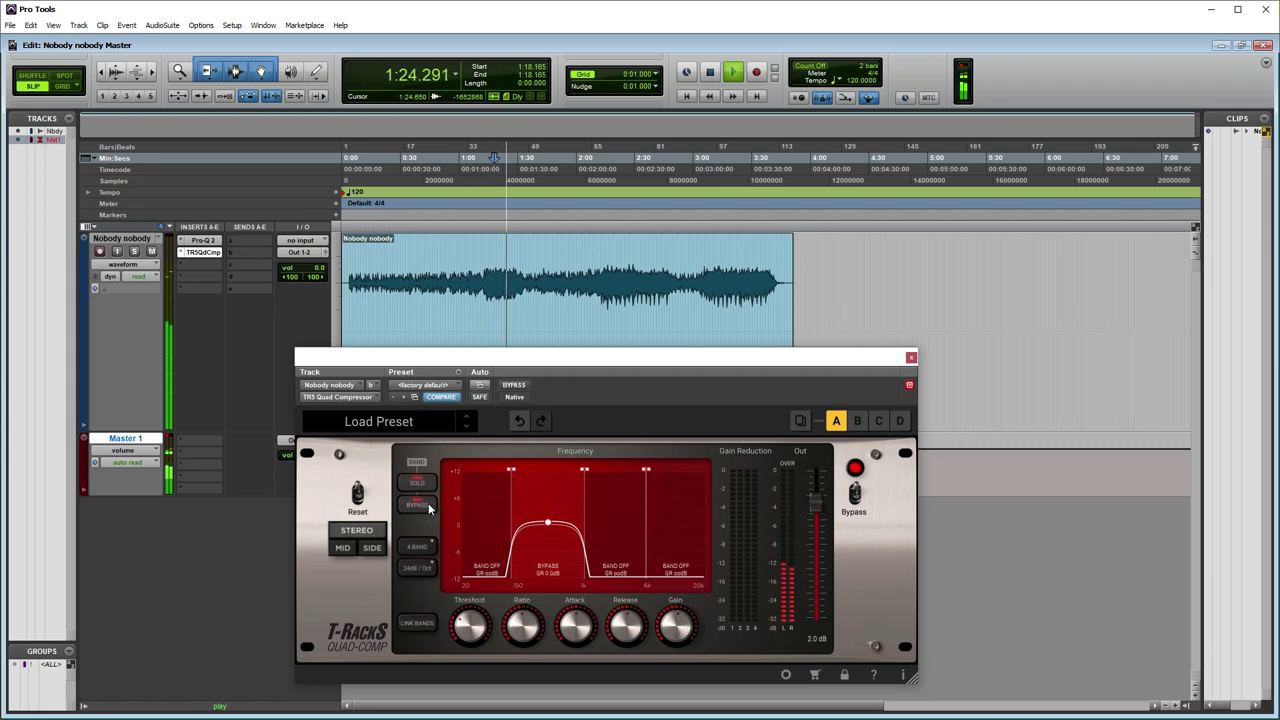
left_click(429, 508)
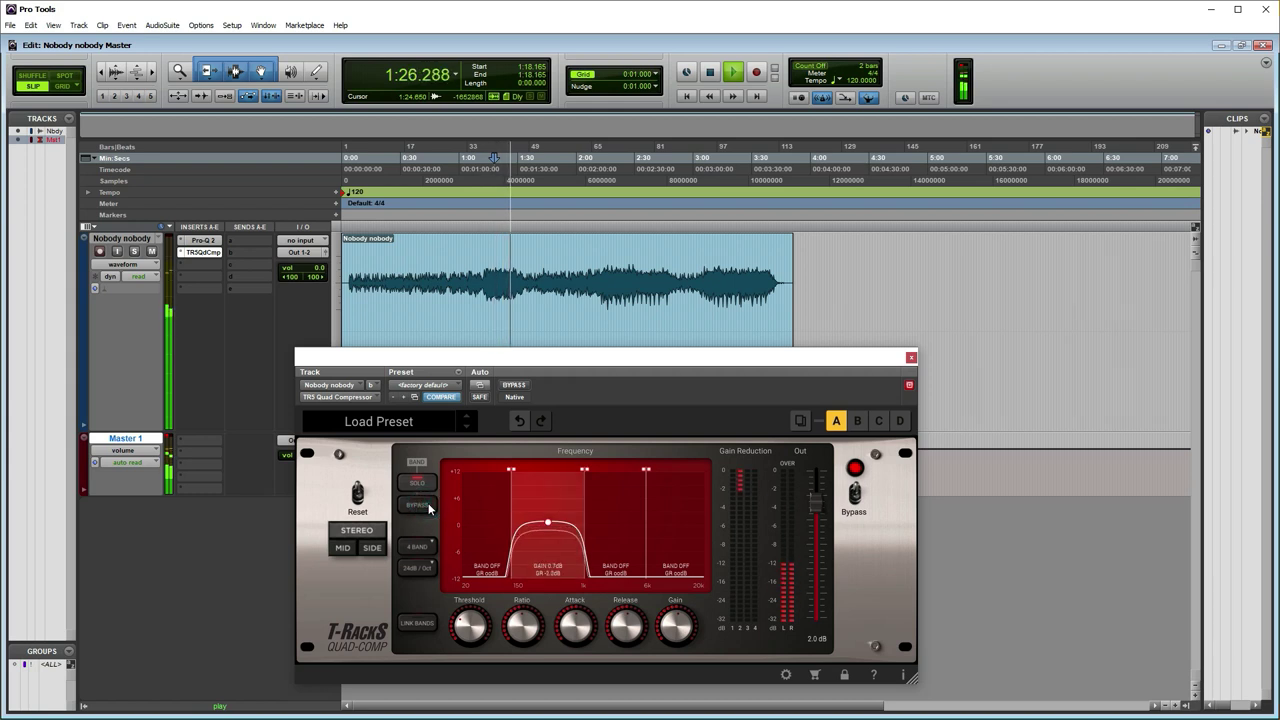
left_click(429, 508)
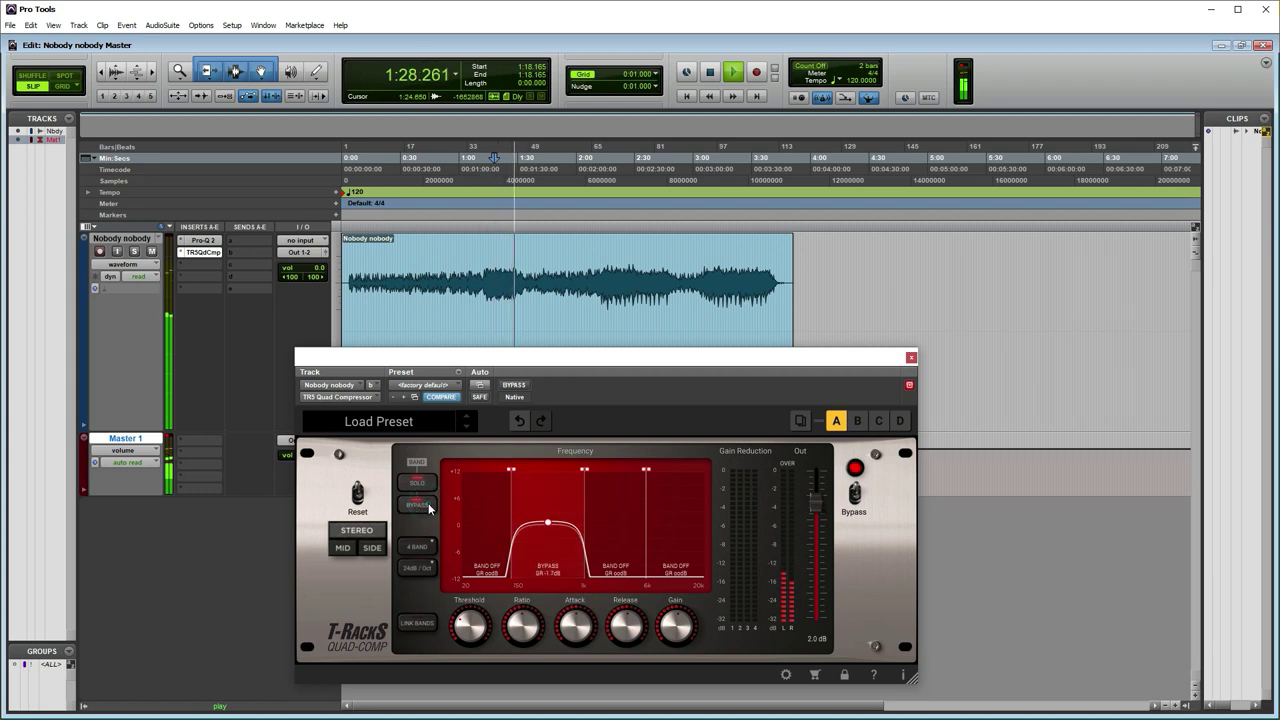
left_click(429, 508)
key("space")
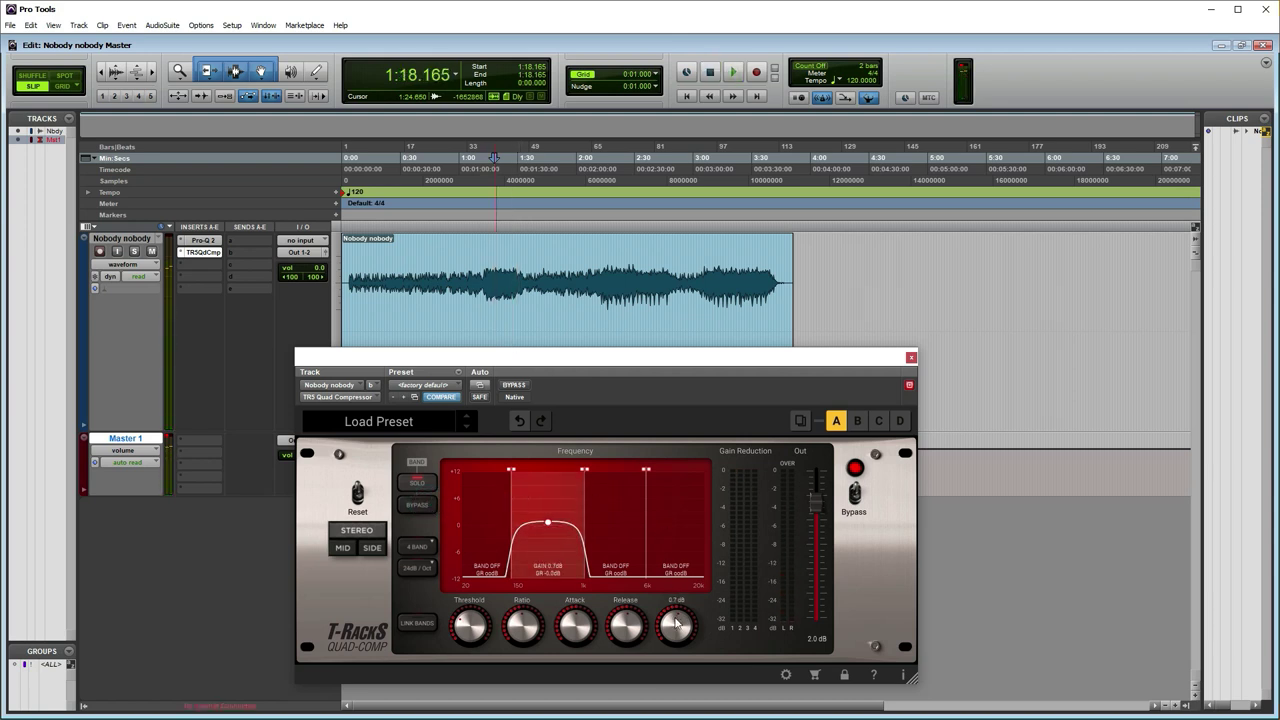
Step: Raise the second band's gain to about 1.5 dB during playback, and turn off solo so all four bands are heard
key("space")
left_click_drag(676, 630, 676, 619)
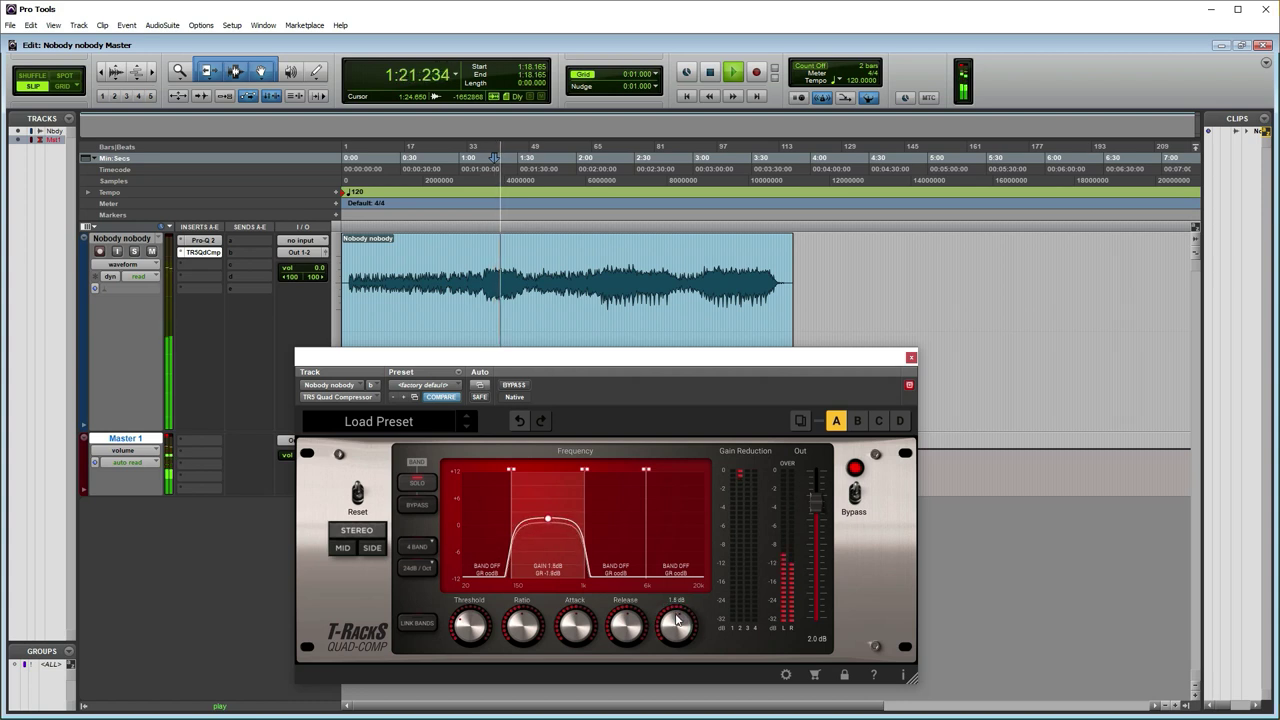
key("space")
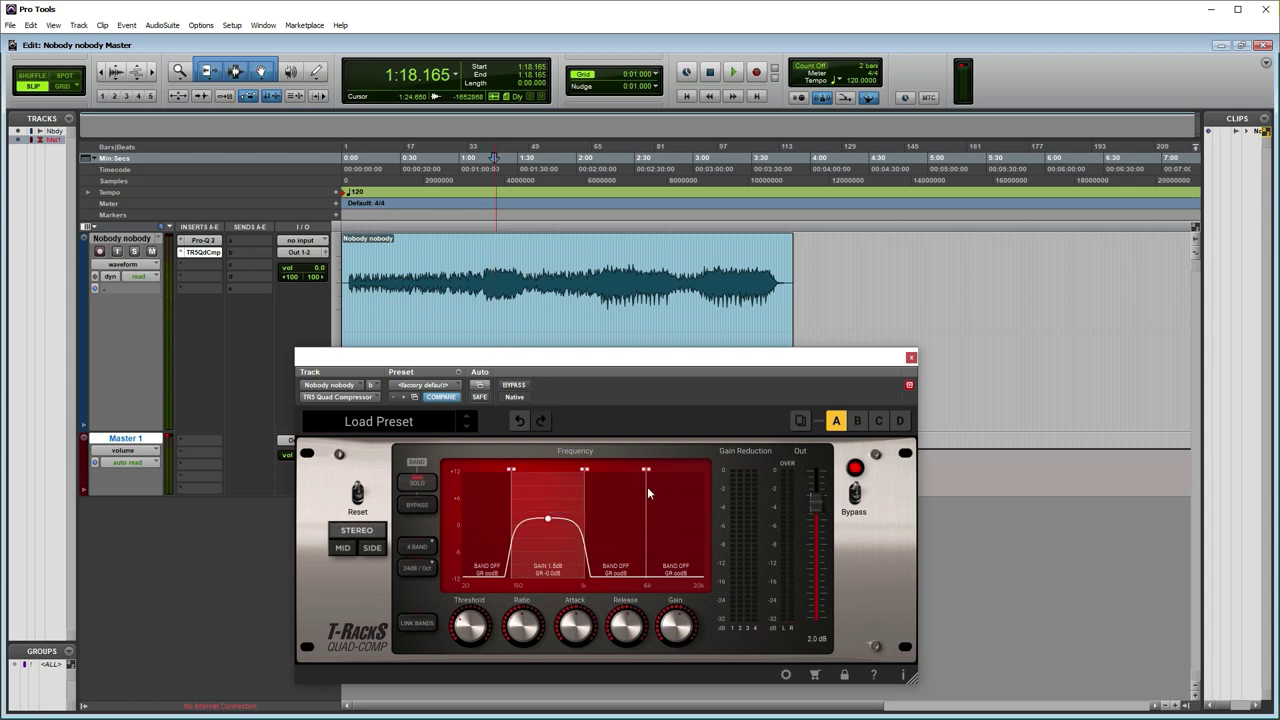
left_click(475, 486)
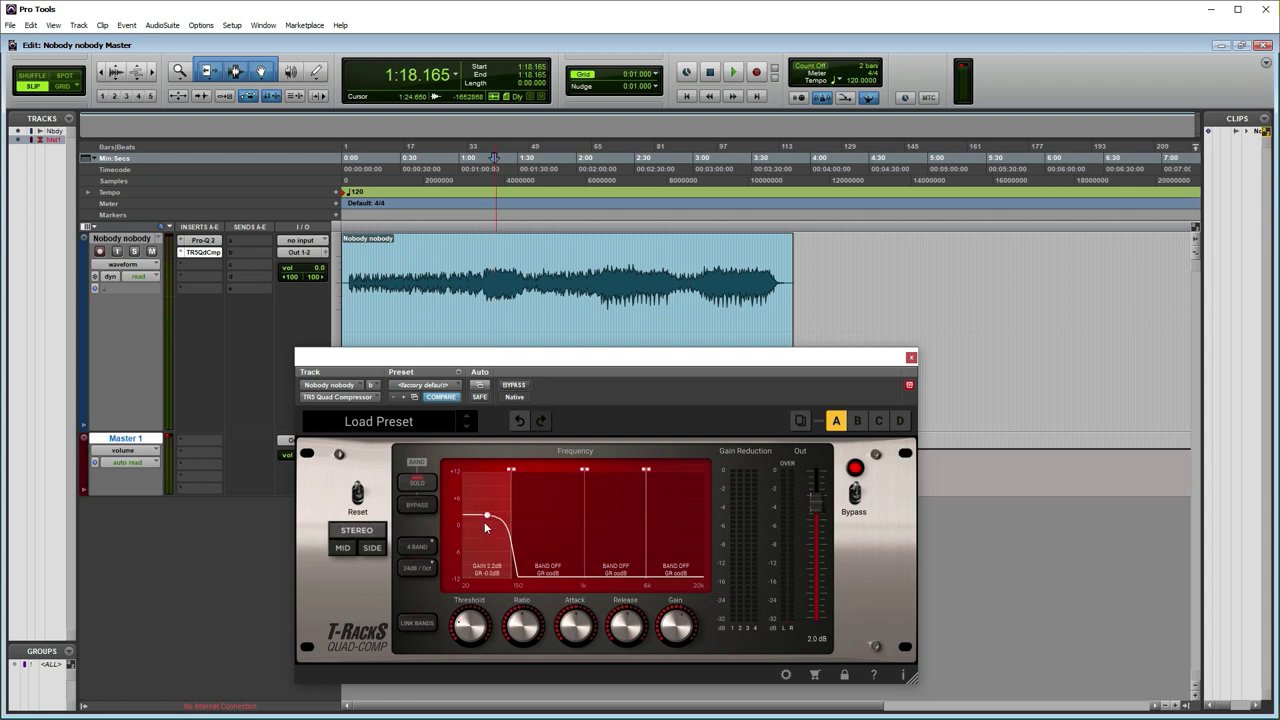
left_click(416, 485)
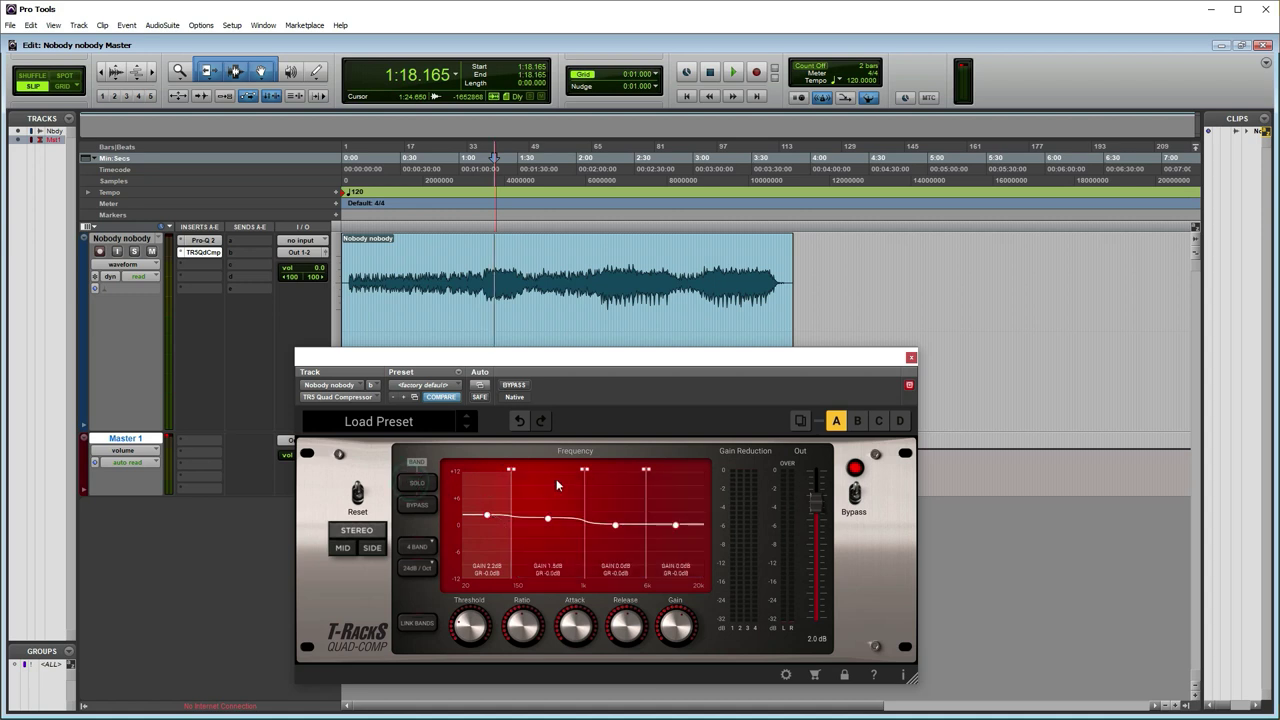
Step: Solo the third band and lower its threshold to about -28 dB during playback
left_click(426, 482)
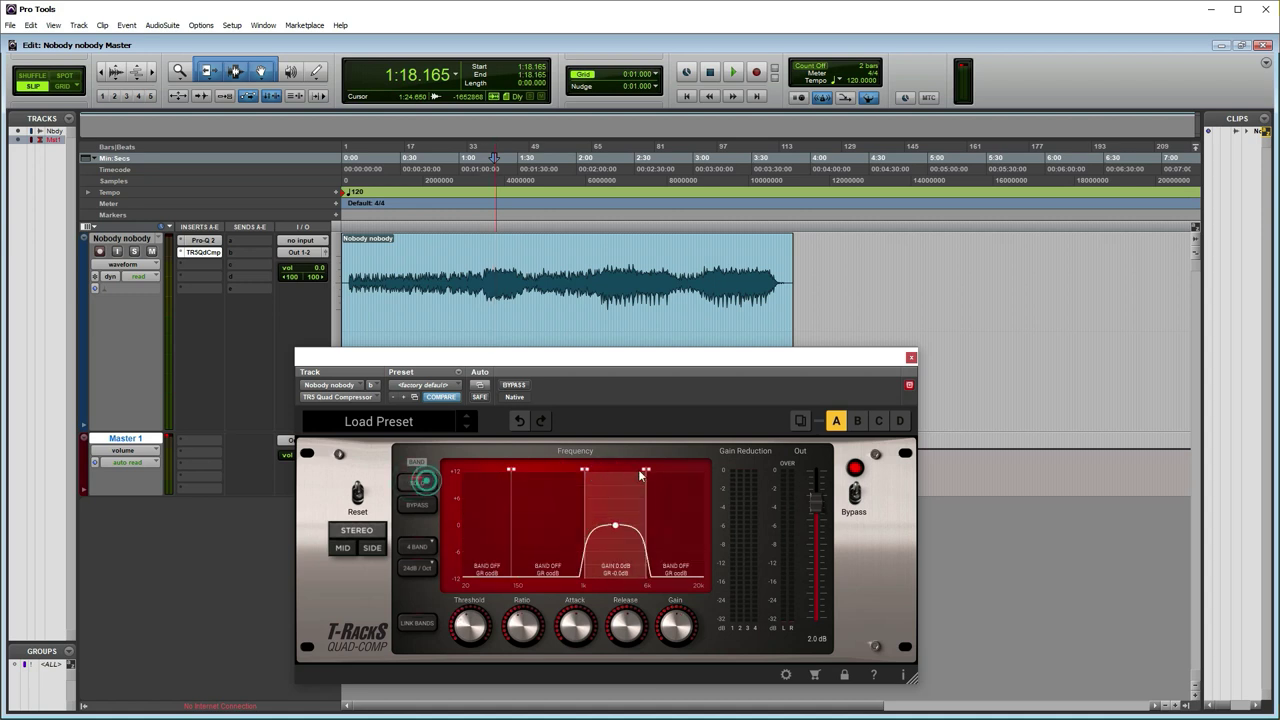
key("space")
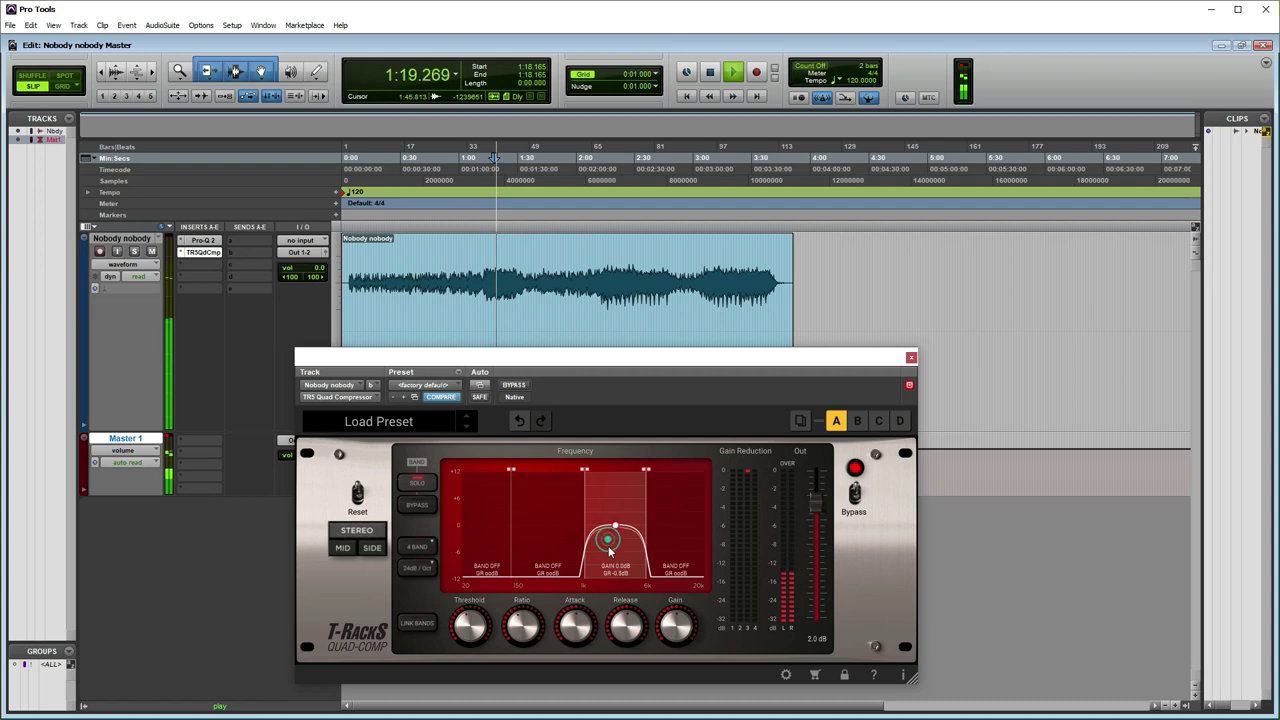
mouse_move(474, 646)
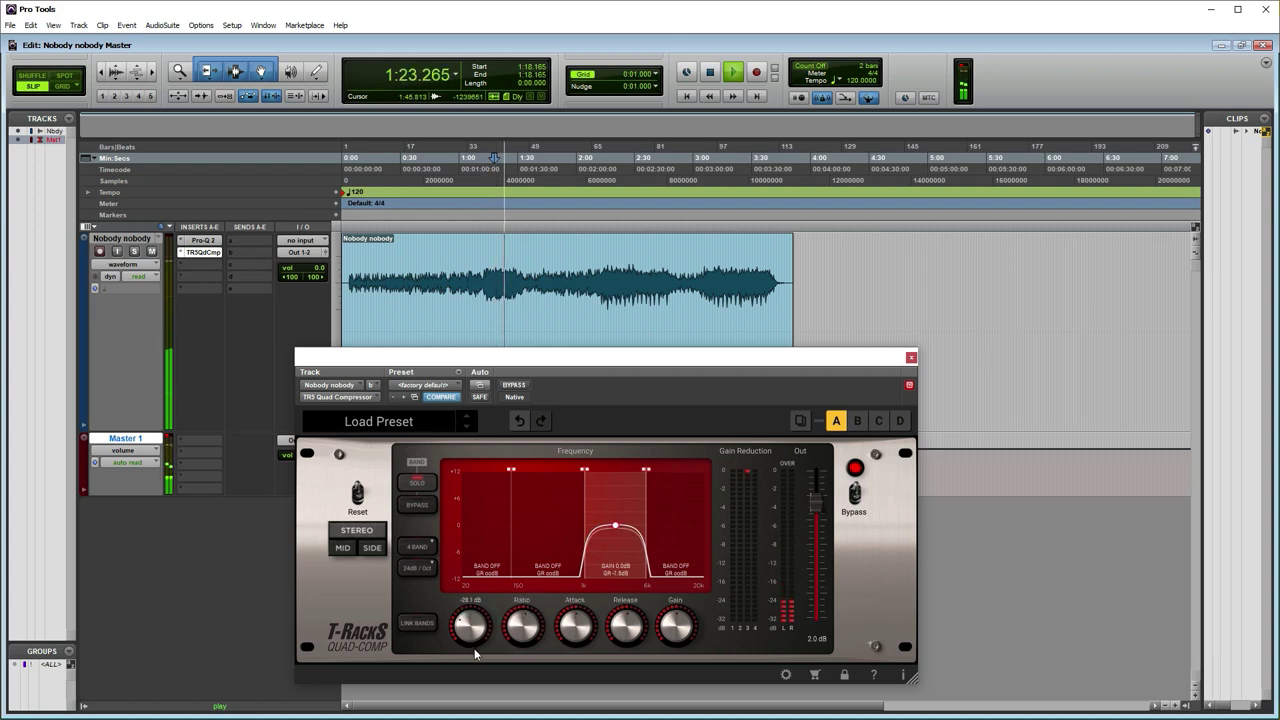
Step: Compare the soloed third band with its compression bypassed and active, and stop playback
left_click(417, 505)
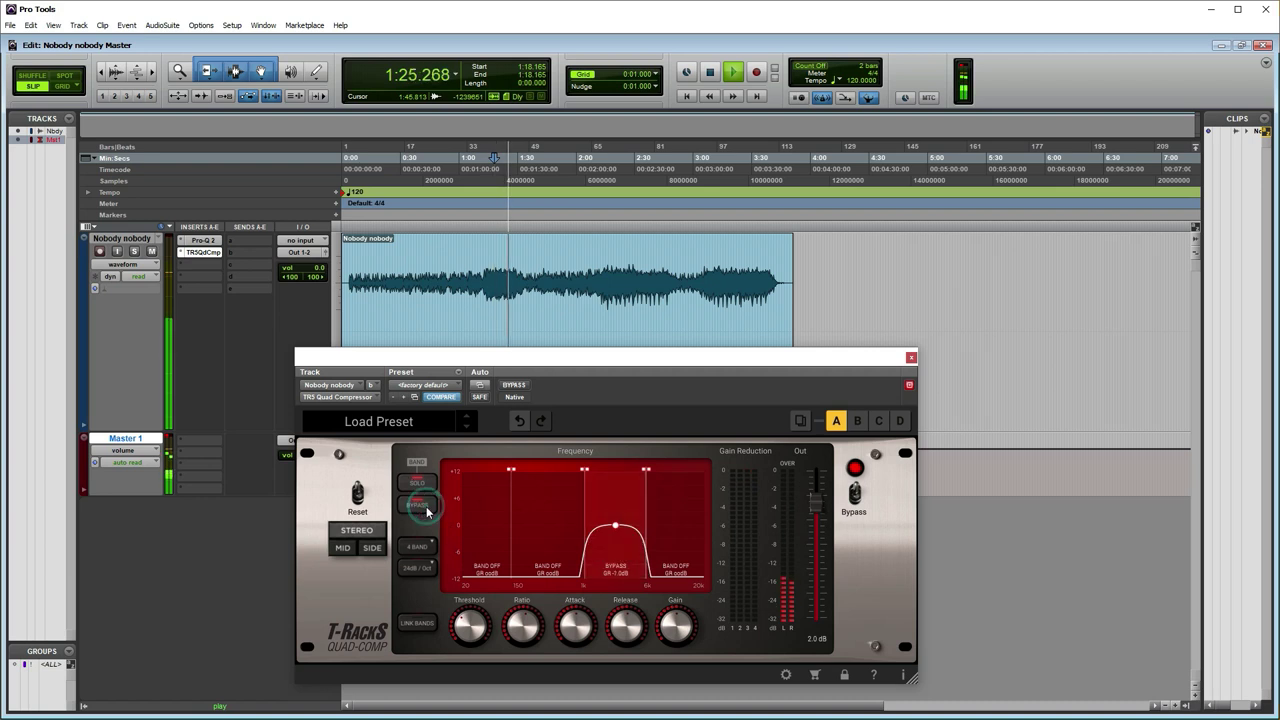
left_click(417, 505)
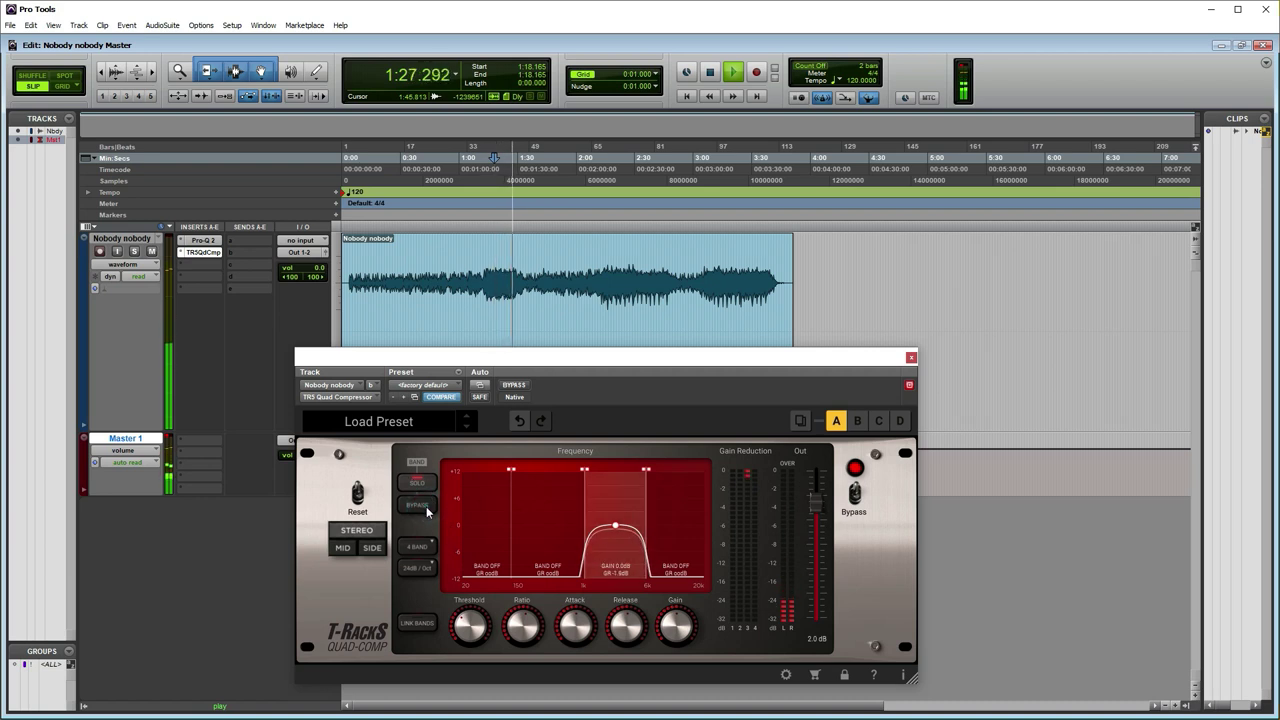
left_click(424, 507)
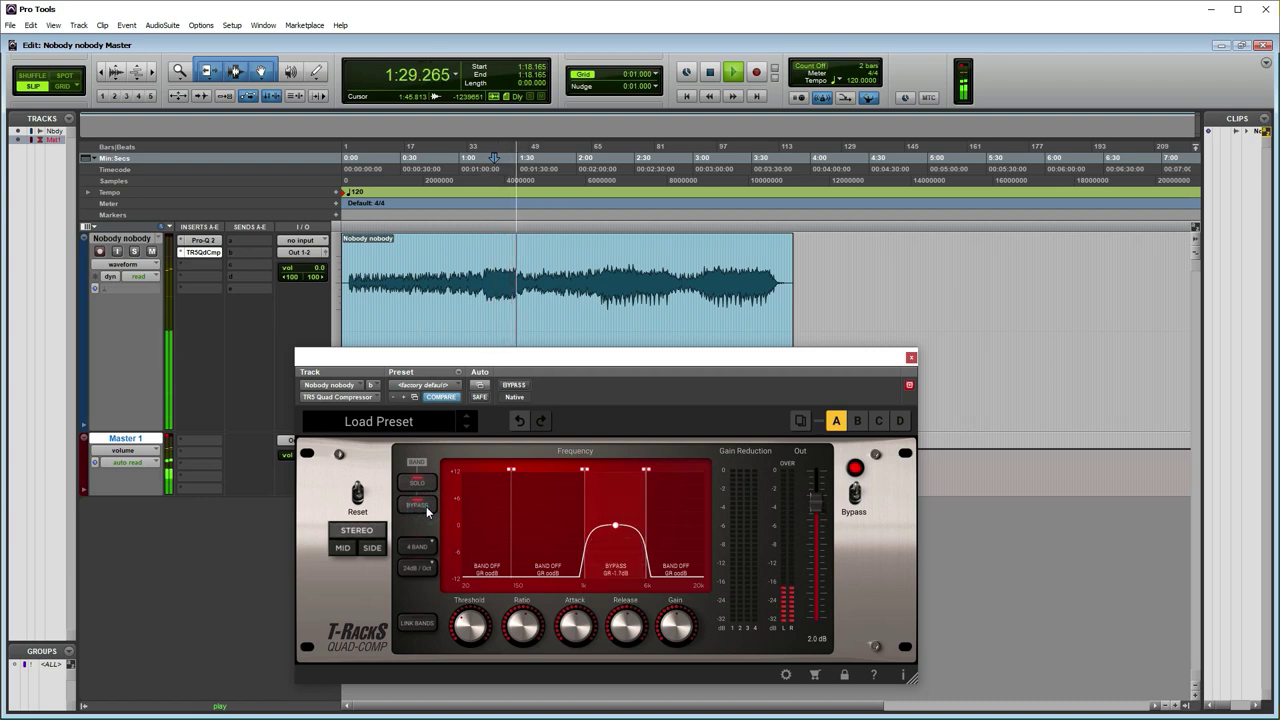
left_click(425, 507)
left_click(426, 507)
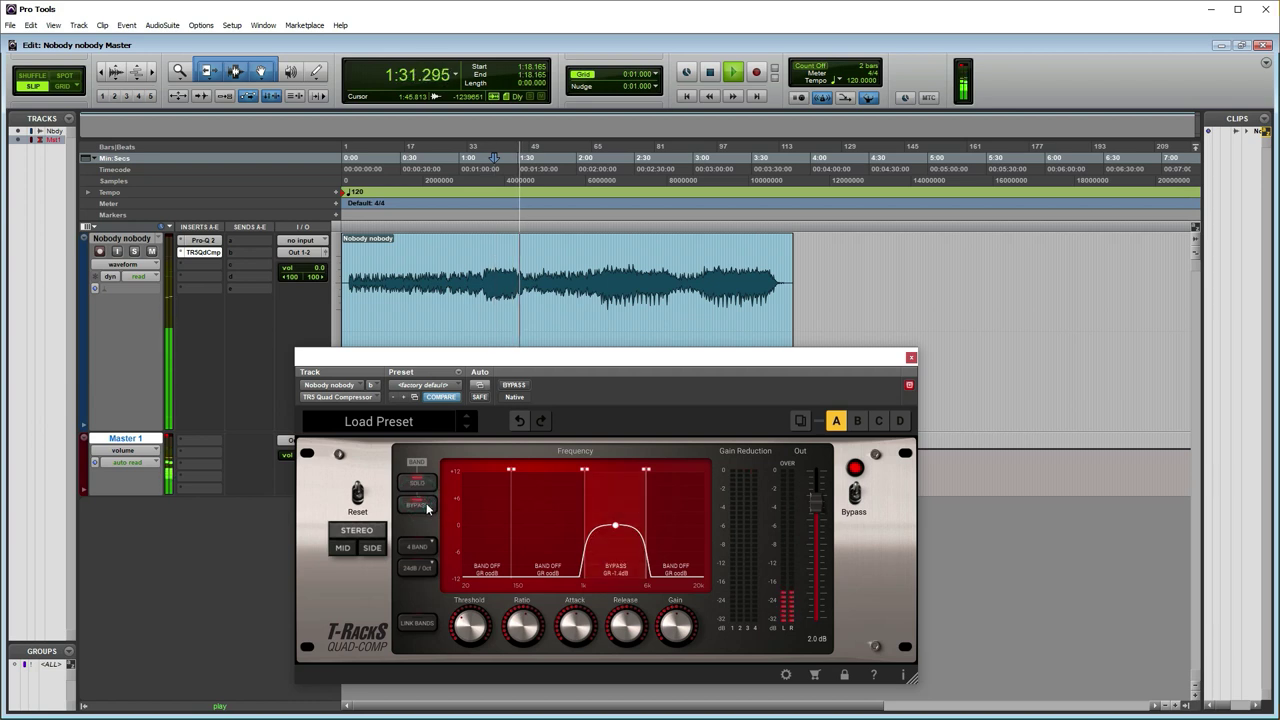
left_click(426, 507)
key("space")
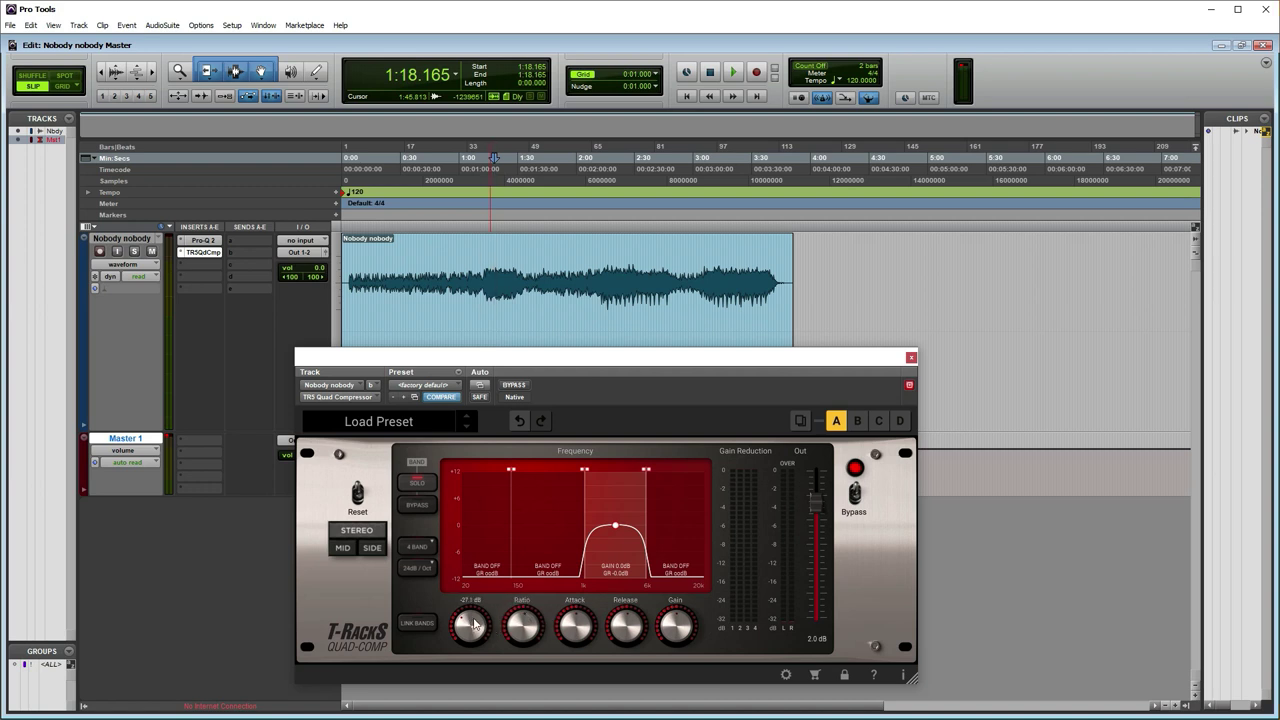
Step: Replay the clip from about 1:18 with the third band bypassed, then alternate its compression on and off, leaving it active
left_click(427, 507)
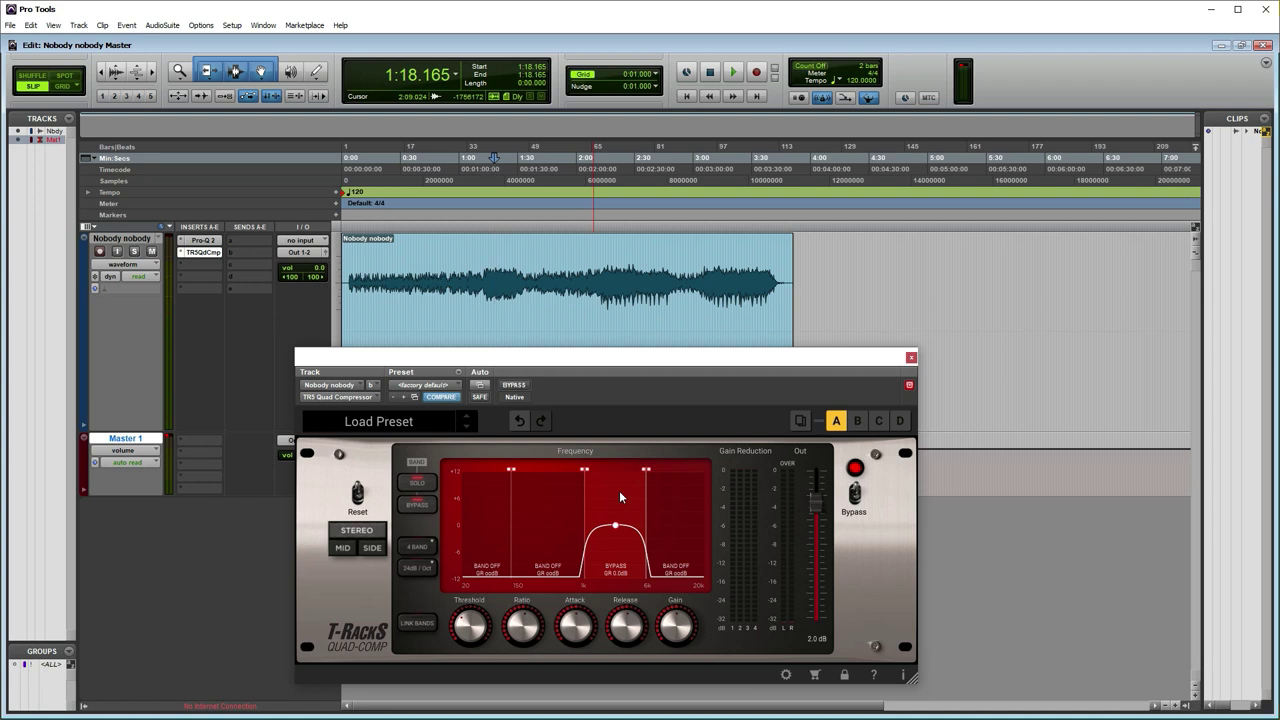
key("space")
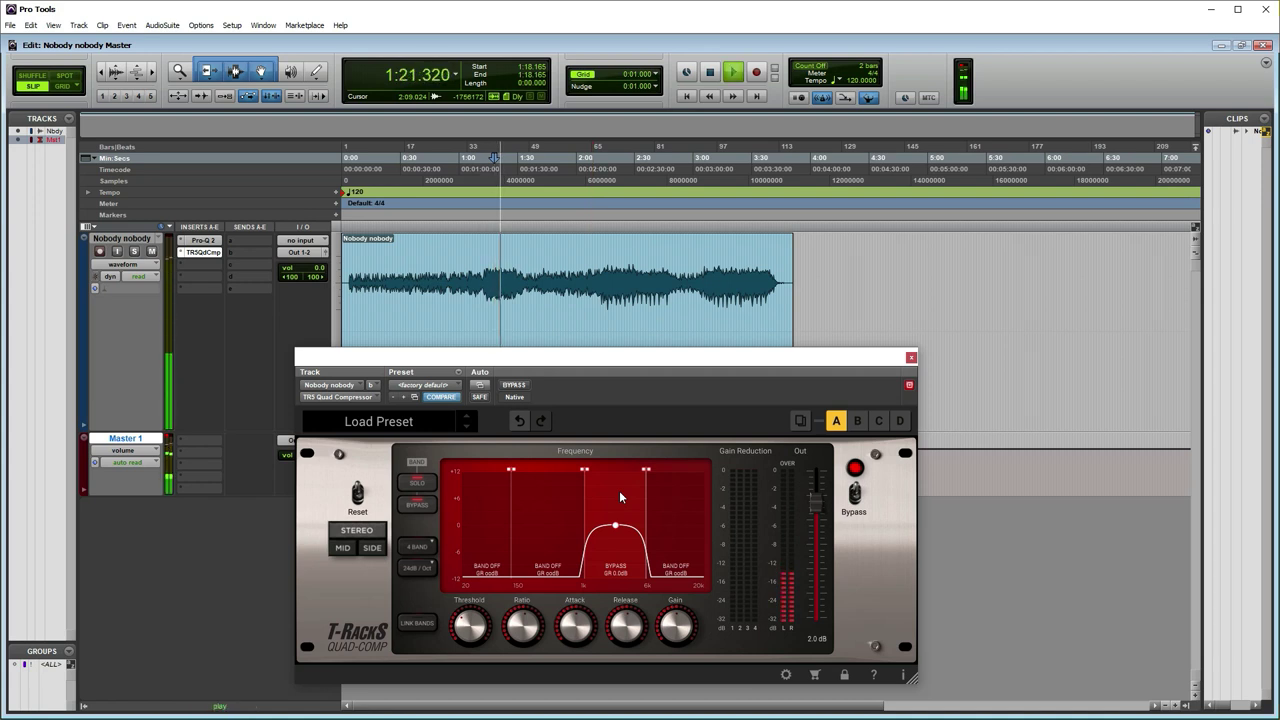
key("space")
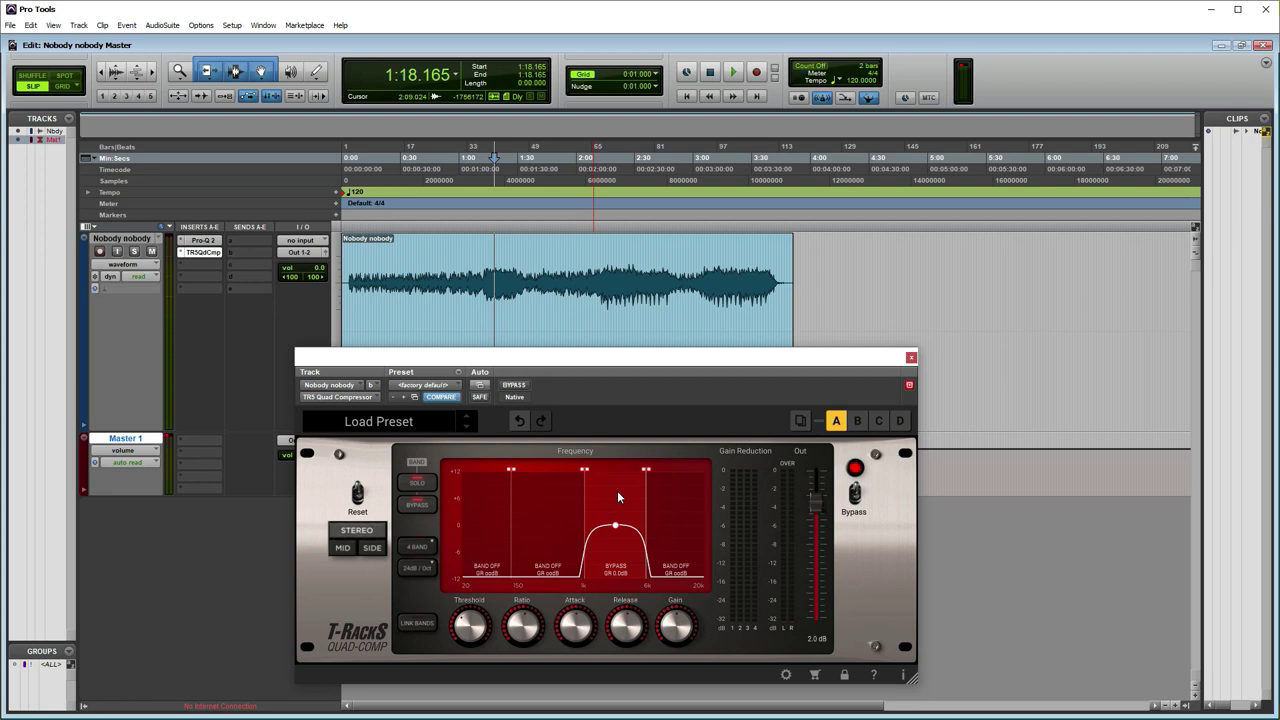
key("space")
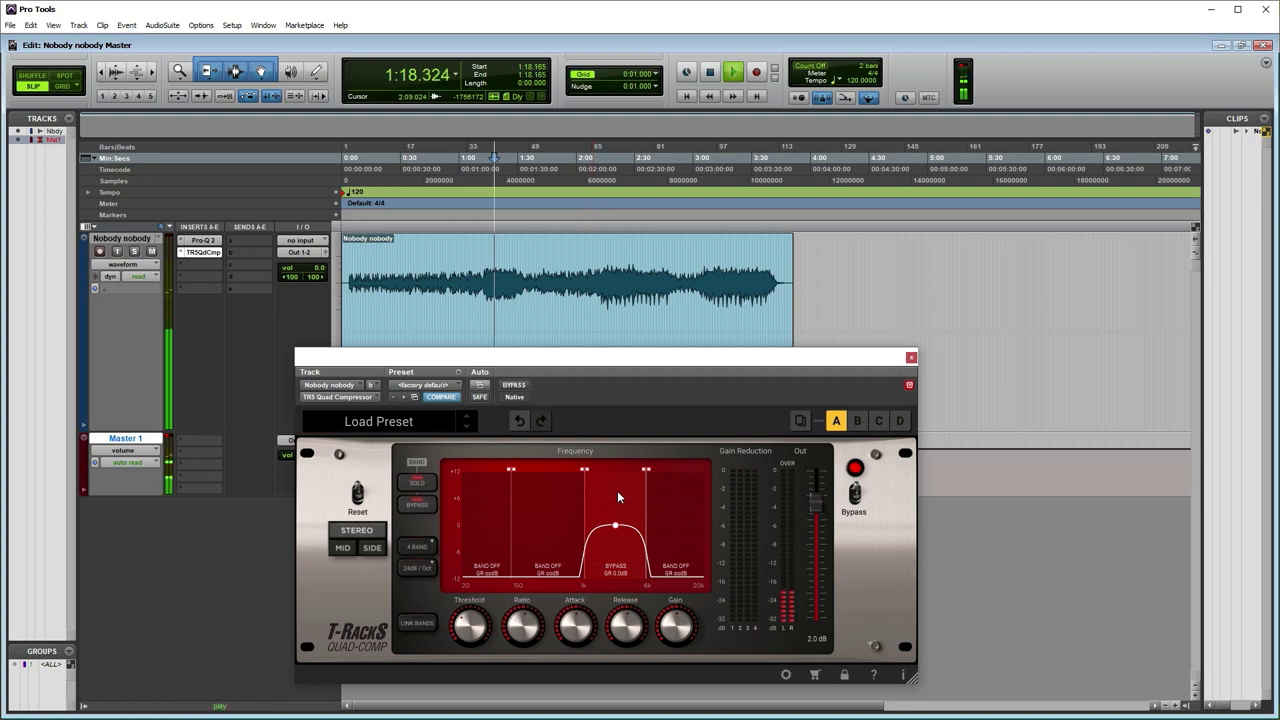
left_click(417, 505)
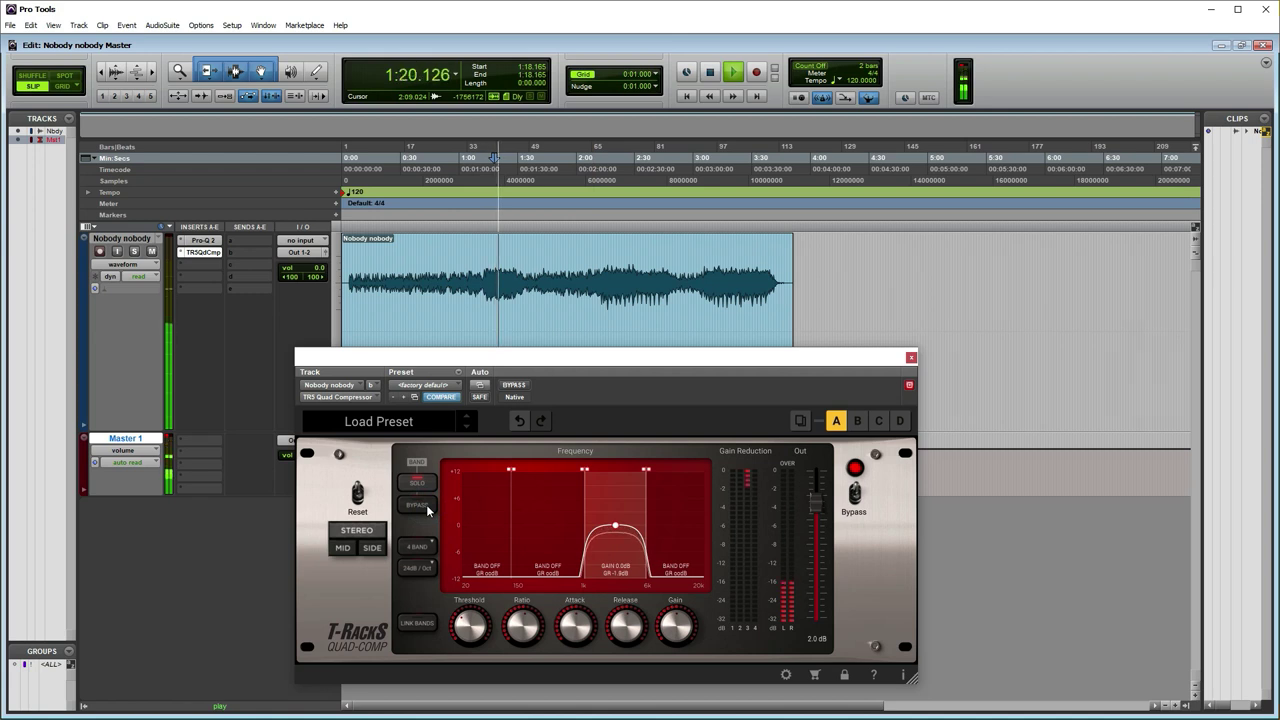
left_click(427, 510)
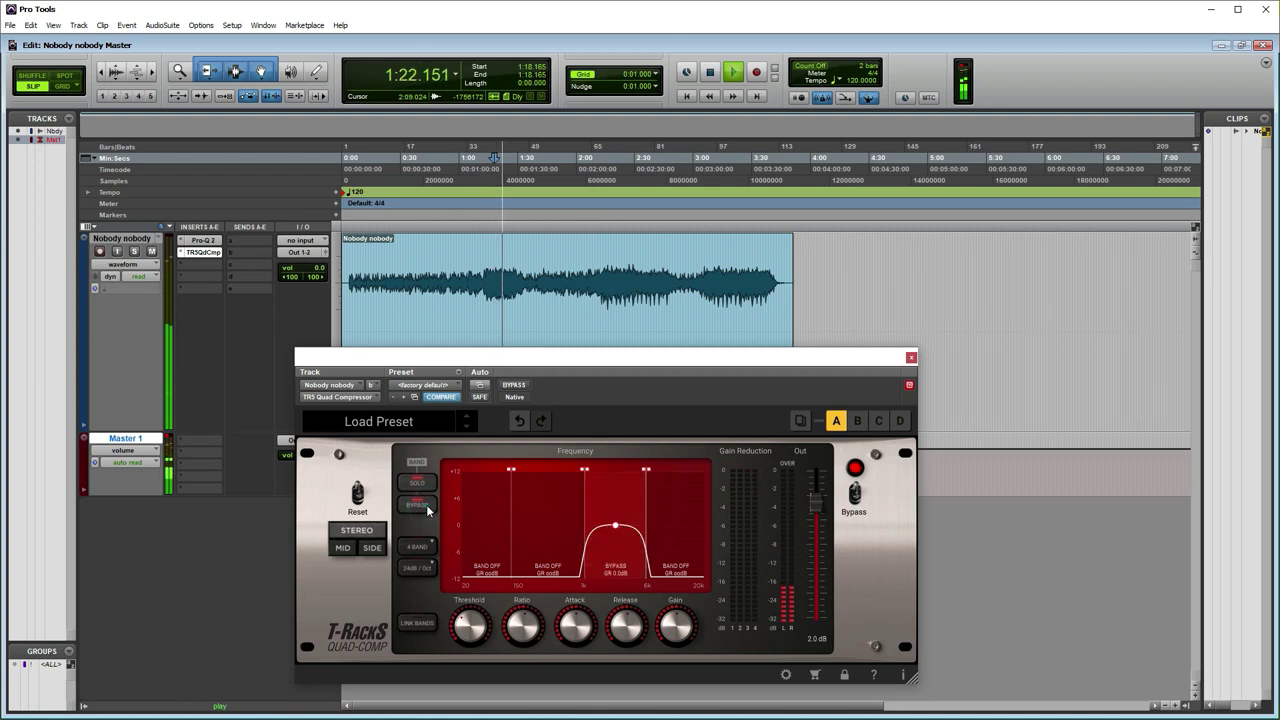
left_click(427, 510)
left_click(427, 510)
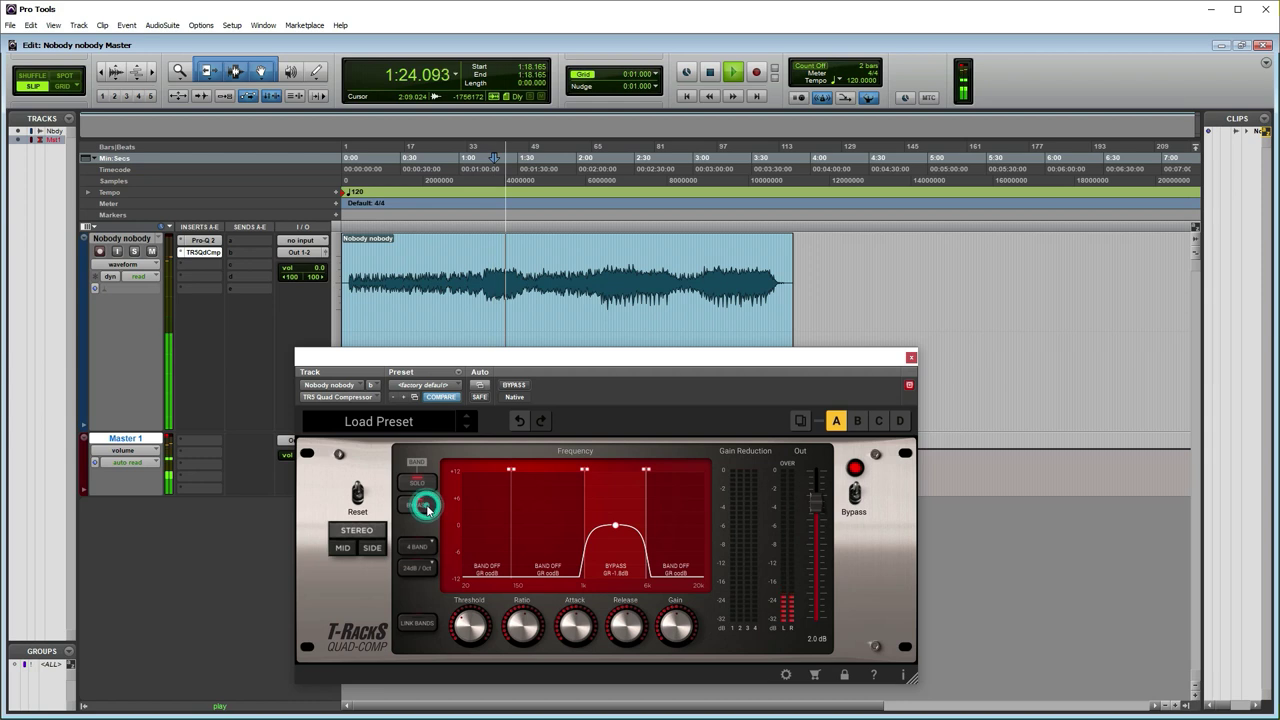
left_click(427, 510)
Step: Raise the third band's gain to about 1.6 dB during playback, checking it against the bypassed band
left_click_drag(676, 628, 676, 616)
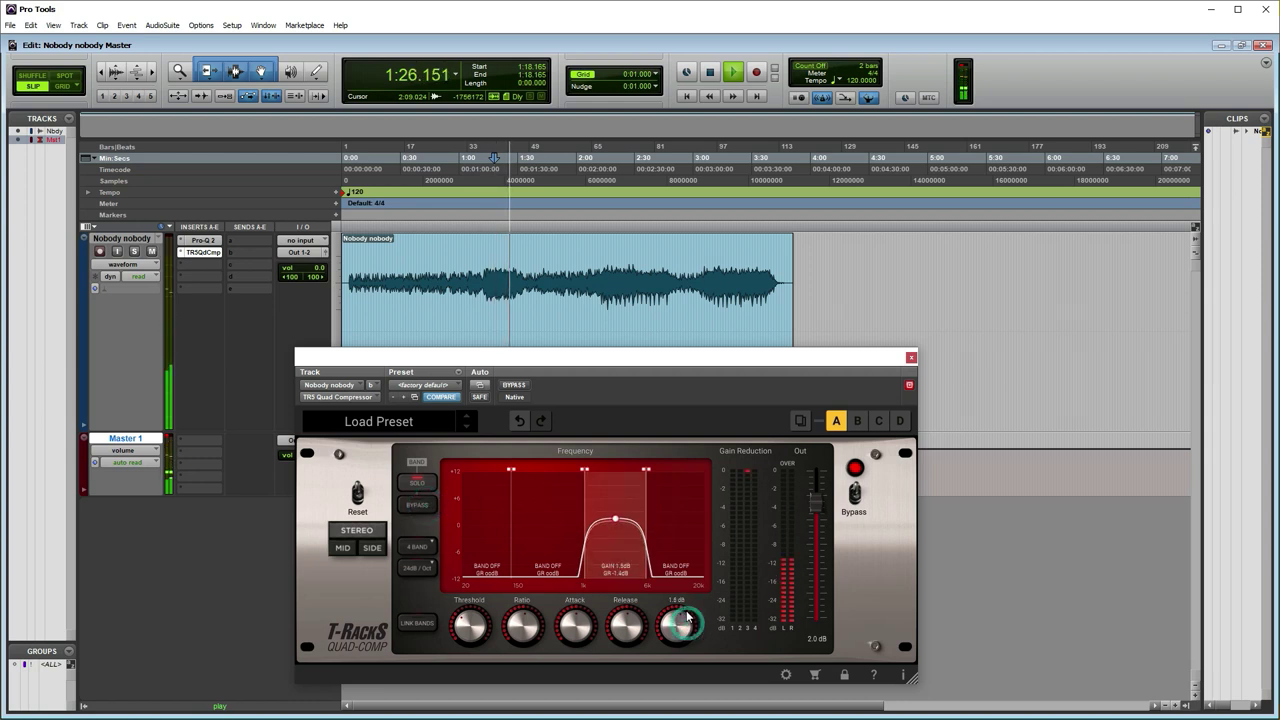
left_click(420, 510)
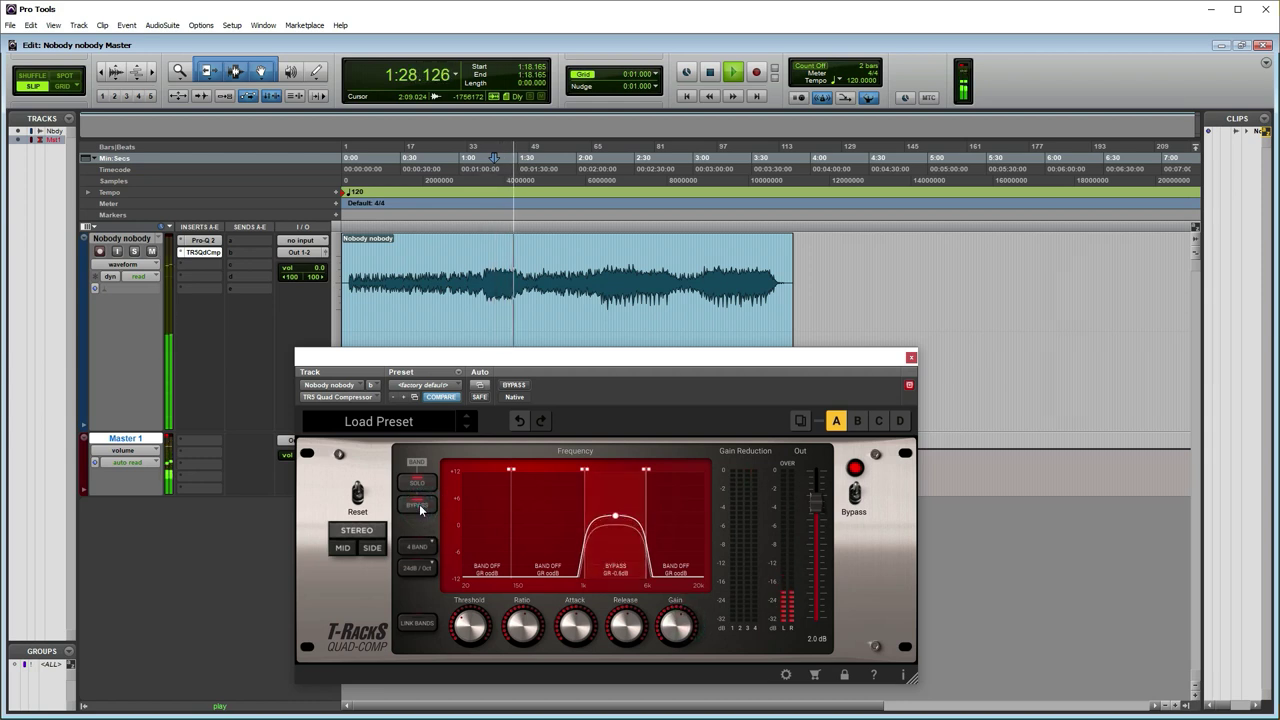
left_click(421, 509)
left_click_drag(677, 627, 676, 634)
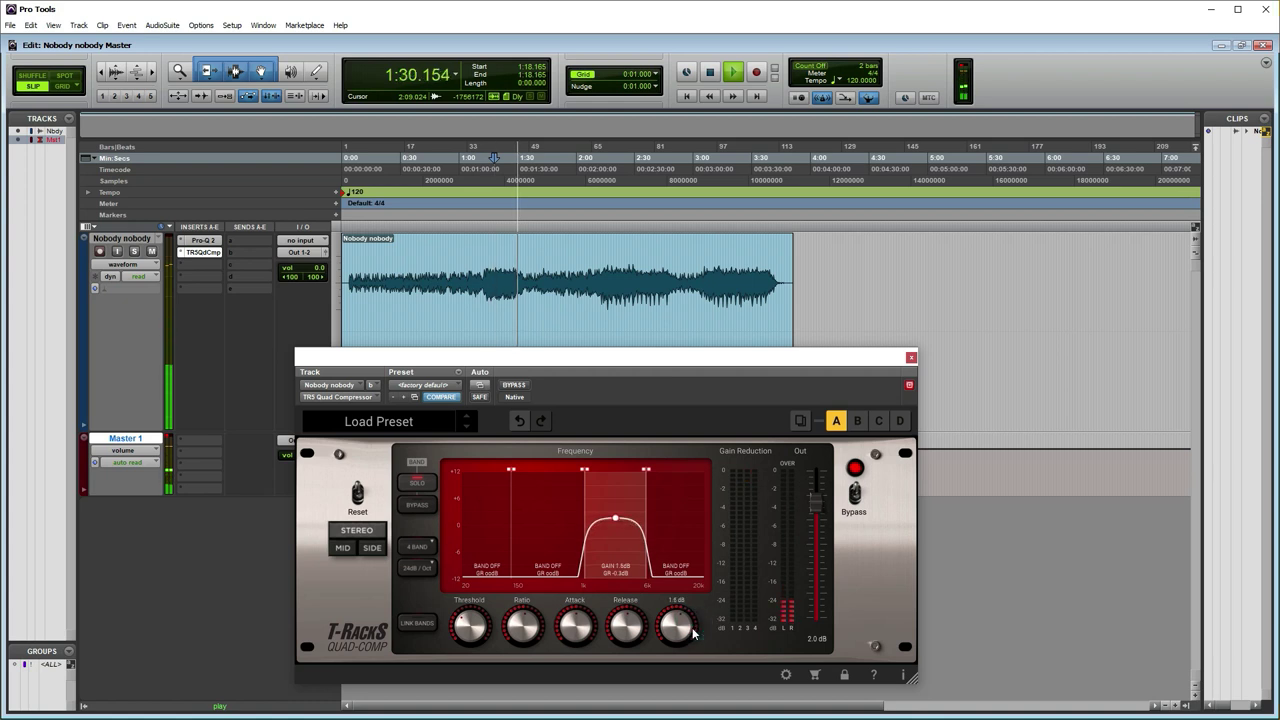
key("space")
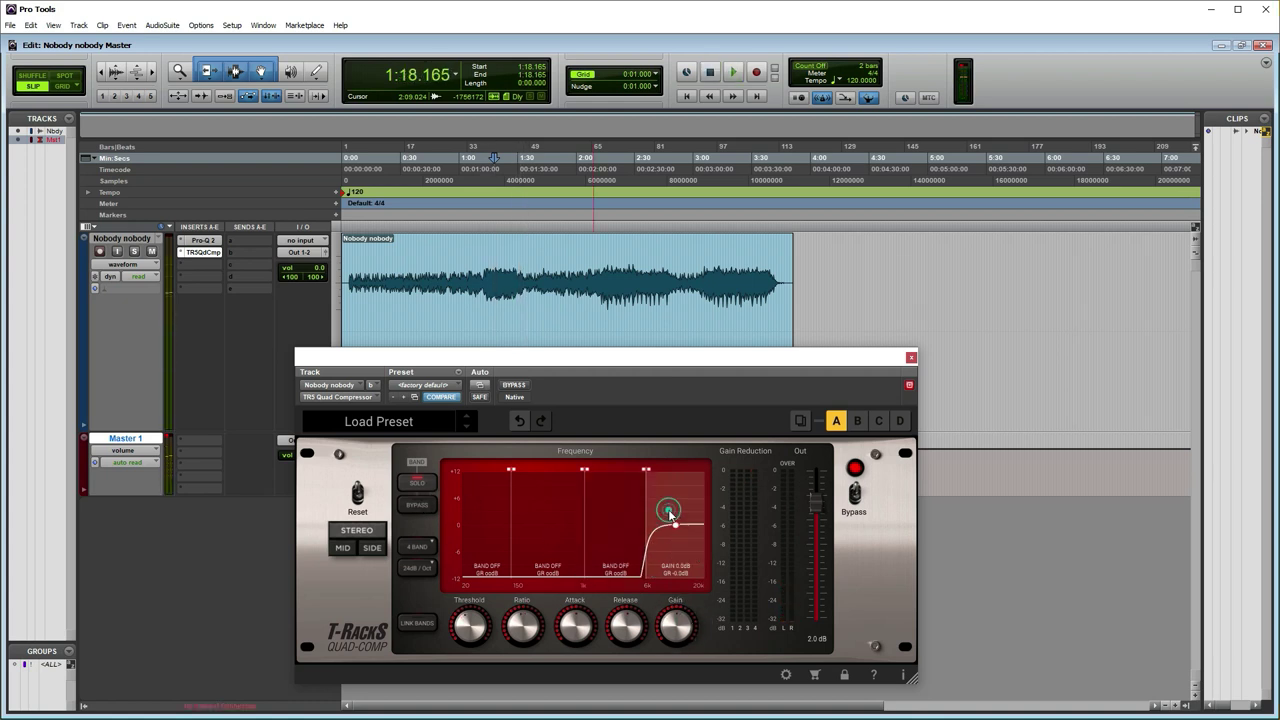
Step: Solo the fourth band and, during playback, move the crossover between the third and fourth bands slightly lower
left_click(419, 485)
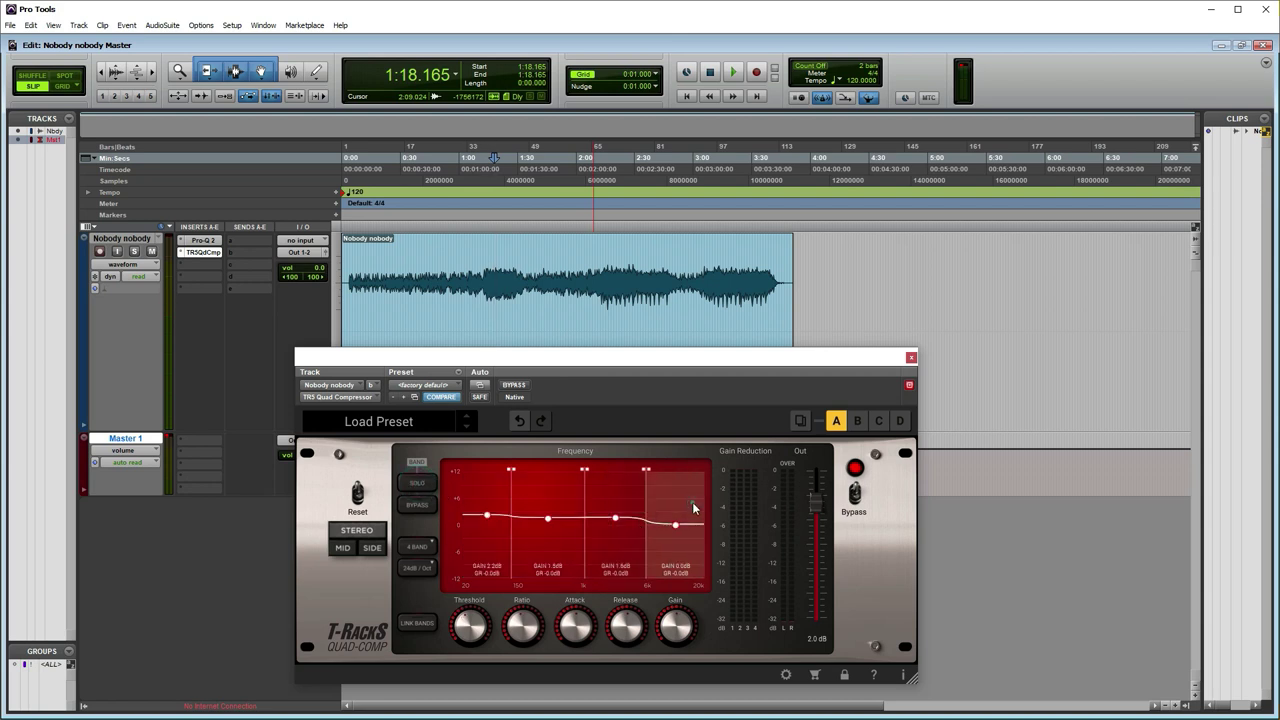
left_click(419, 485)
key("space")
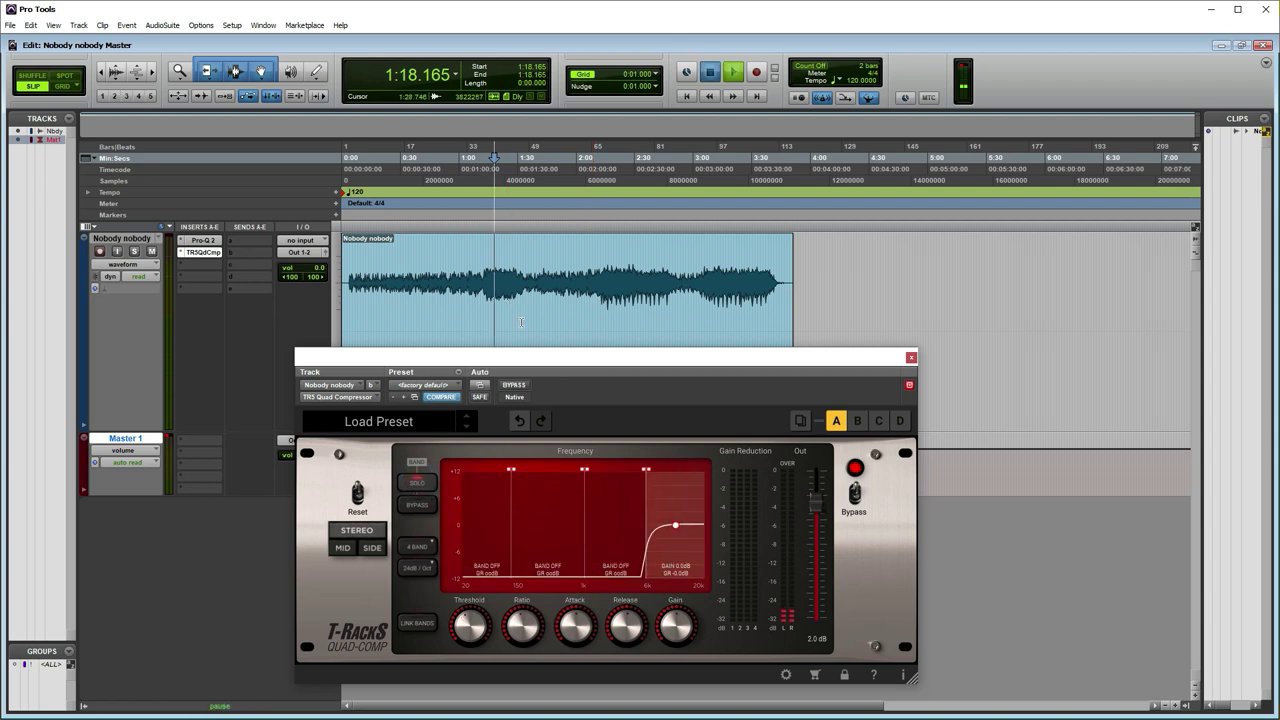
mouse_move(646, 470)
left_mouse_down()
mouse_move(659, 466)
mouse_move(645, 473)
left_mouse_up()
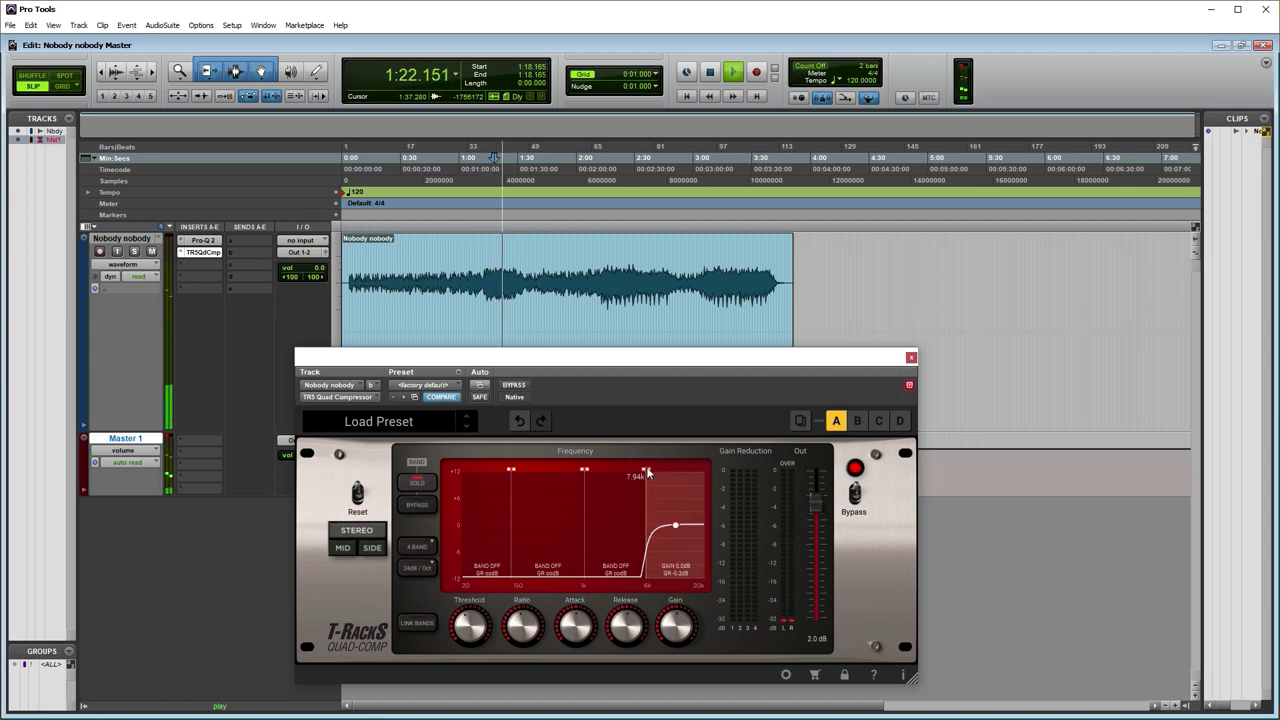
Step: Lower the fourth band's threshold to about -32.4 dB and restart playback from about 1:18
left_click_drag(468, 628, 466, 664)
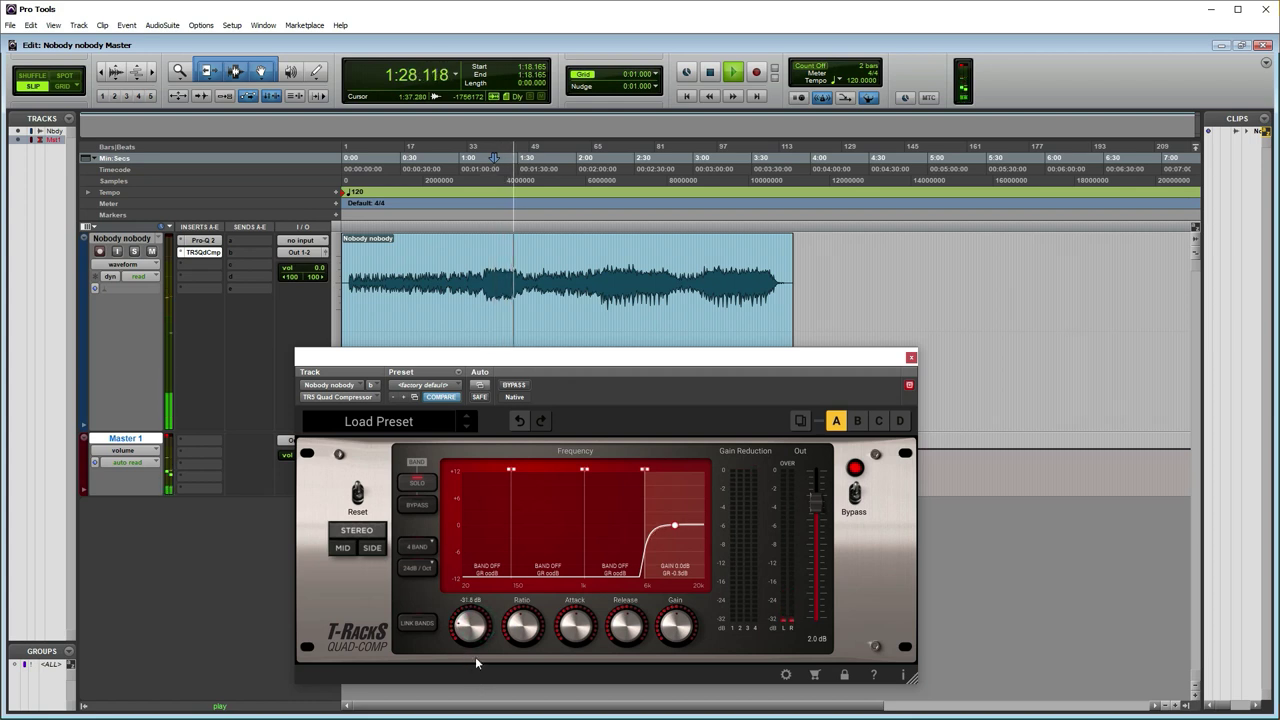
left_click_drag(464, 655, 462, 648)
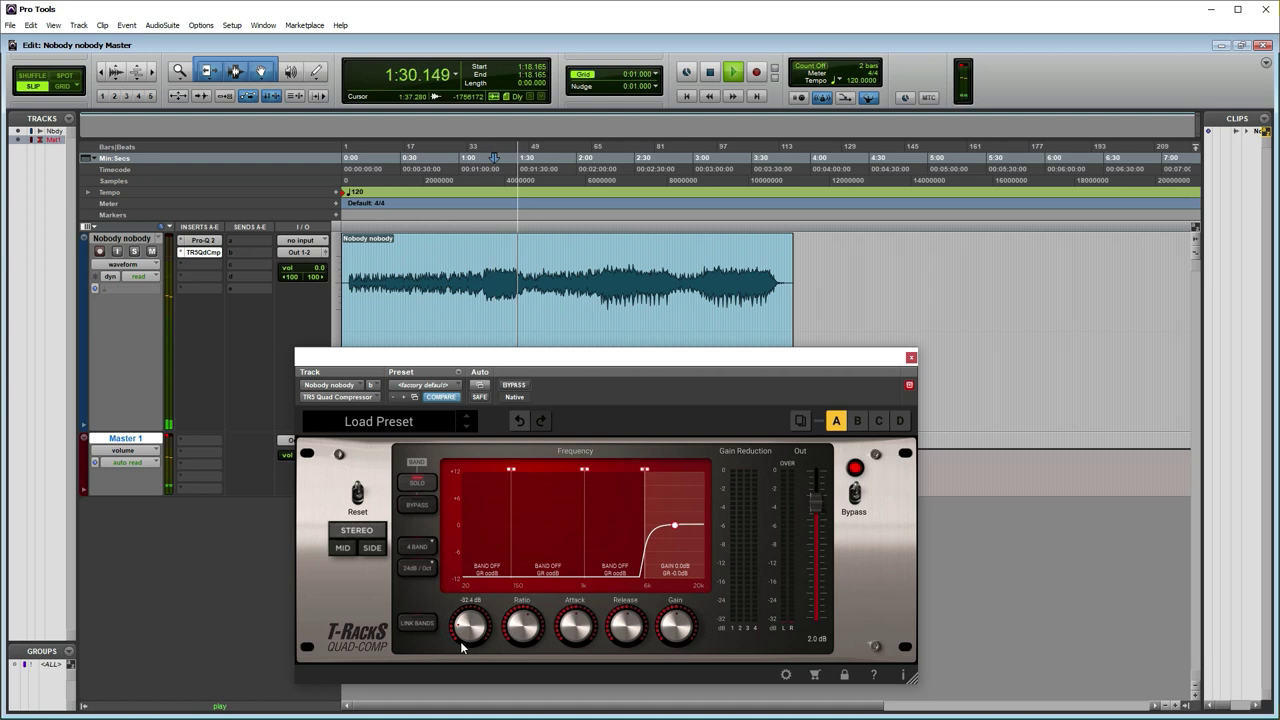
key("space")
key("space")
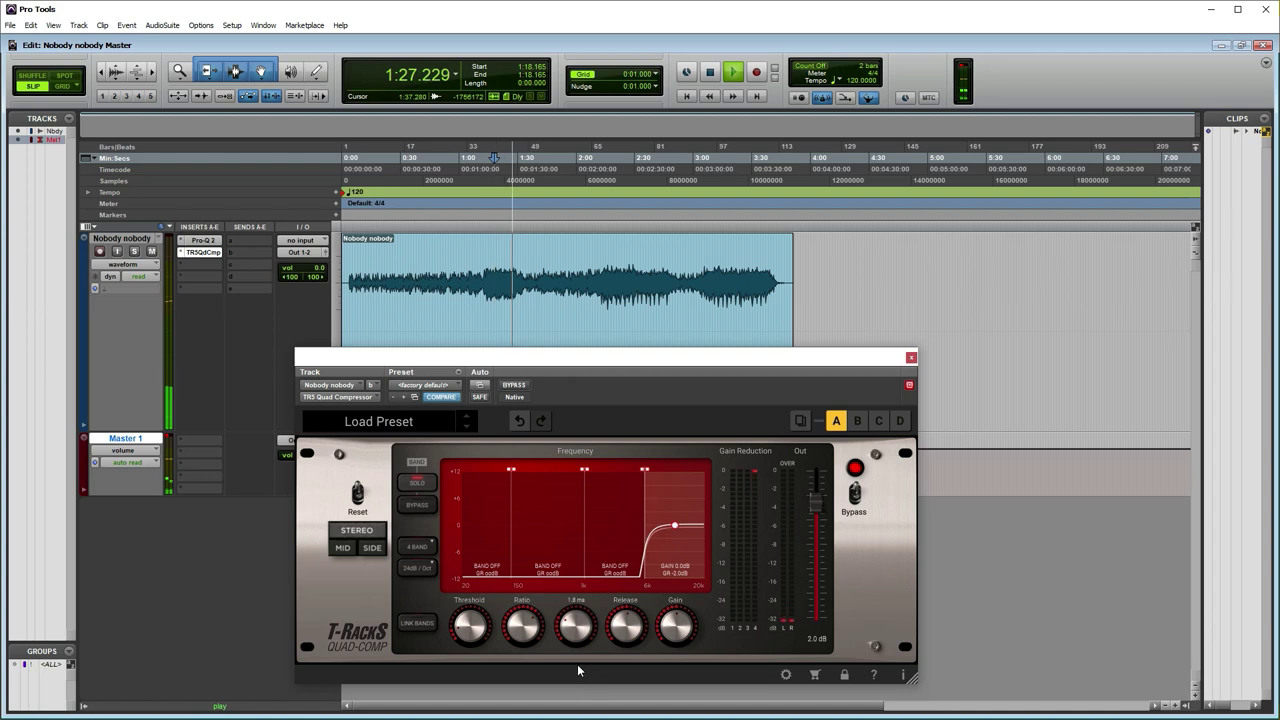
Step: Set the fourth band's attack to about 2.4 ms and its gain to about 0.8 dB, and replay the passage
left_click_drag(582, 642, 585, 632)
mouse_move(680, 636)
left_mouse_down()
mouse_move(687, 624)
mouse_move(683, 638)
left_mouse_up()
key("space")
key("space")
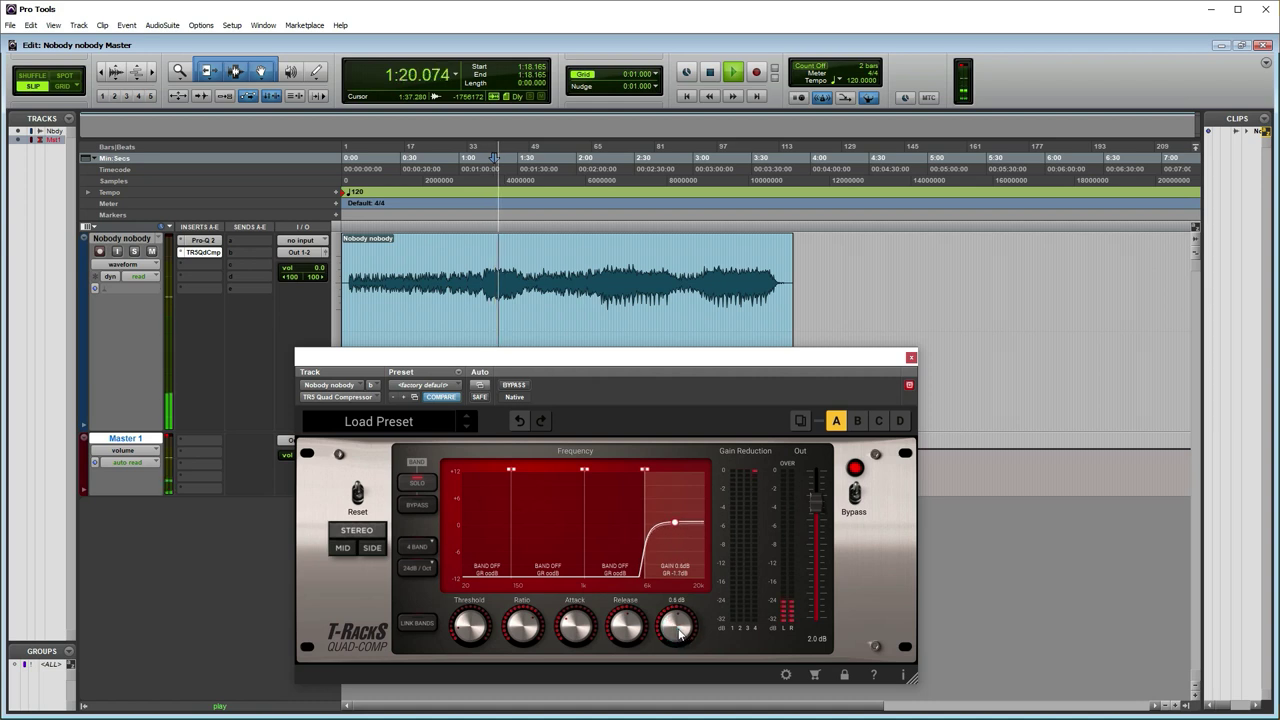
Step: Try a slow attack of about 18.6 ms on the fourth band and listen to it soloed
key("space")
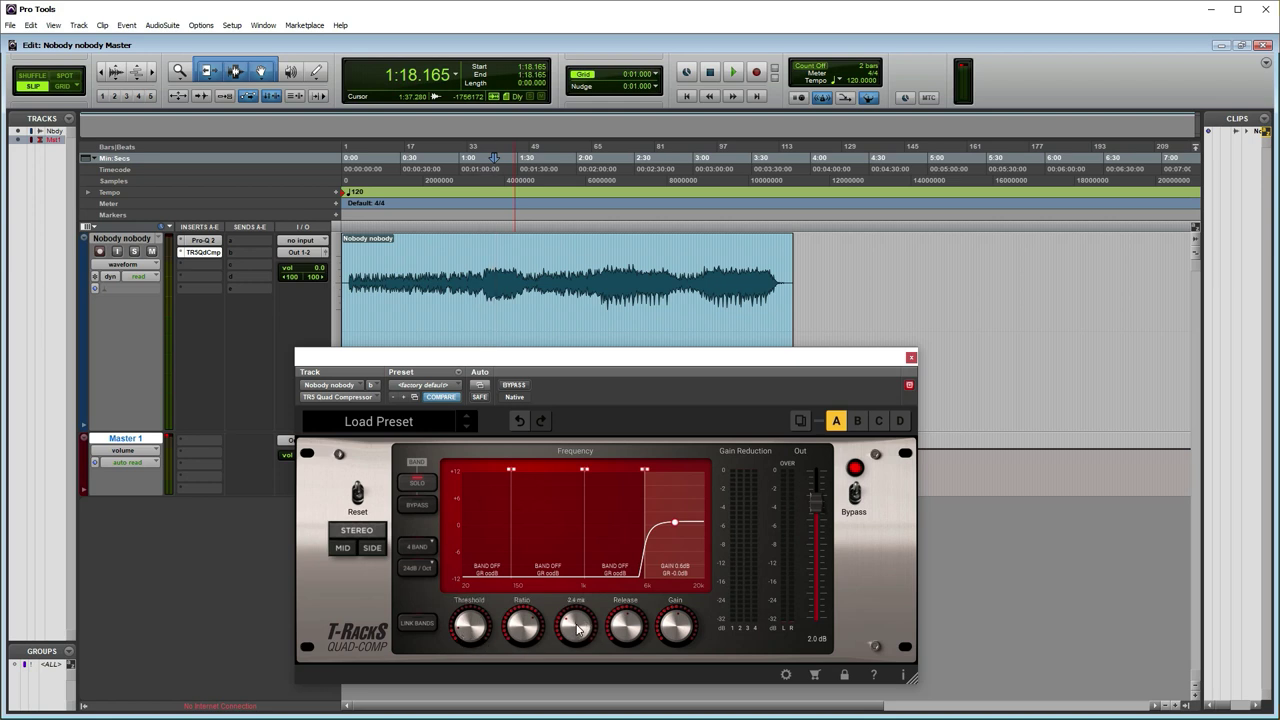
left_click_drag(577, 630, 582, 597)
key("space")
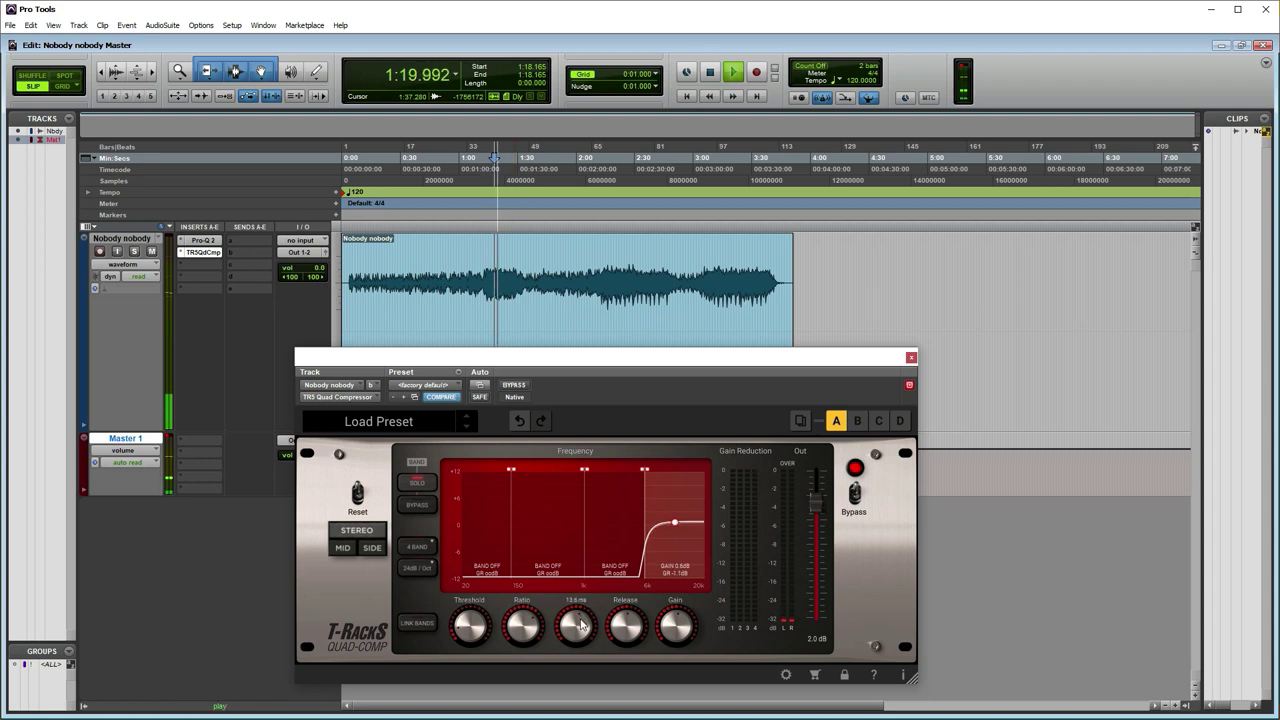
key("space")
Step: Shorten the fourth band's attack to about 0.4 ms, sweeping it during playback to compare fast and slower settings
left_click_drag(582, 625, 573, 648)
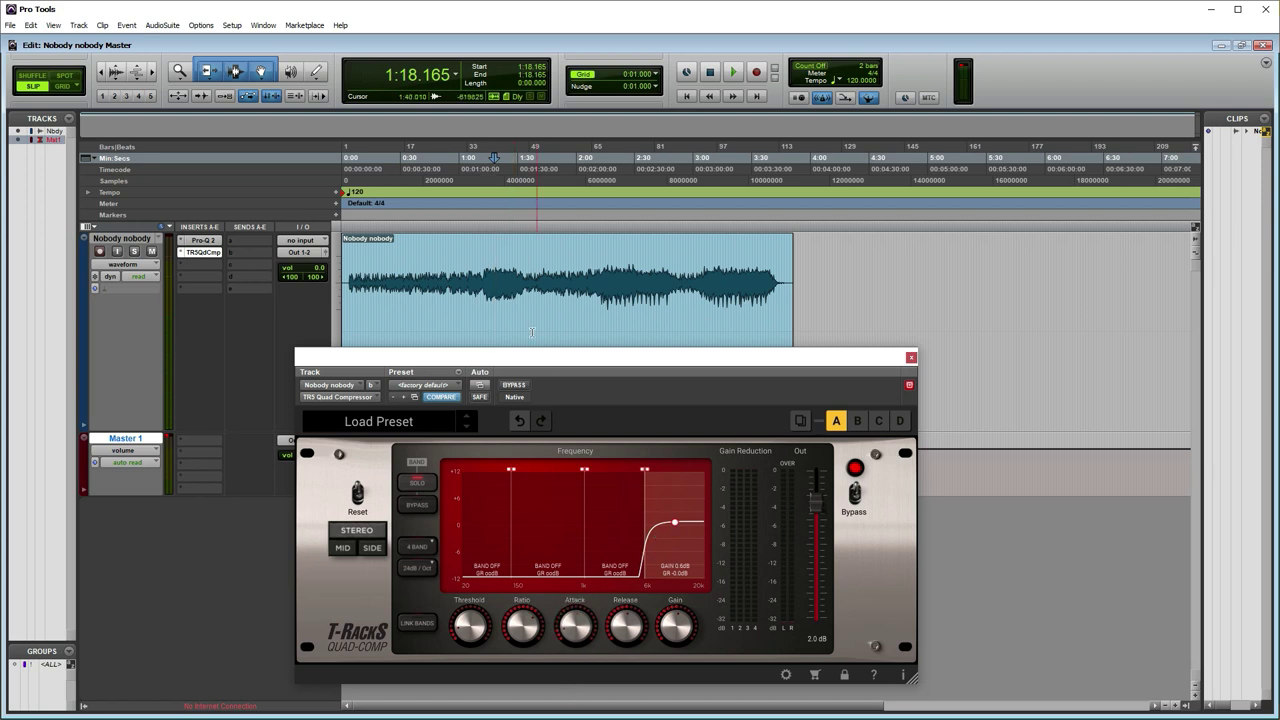
scroll(576, 630, "down", 1)
scroll(576, 628, "up", 1)
key("space")
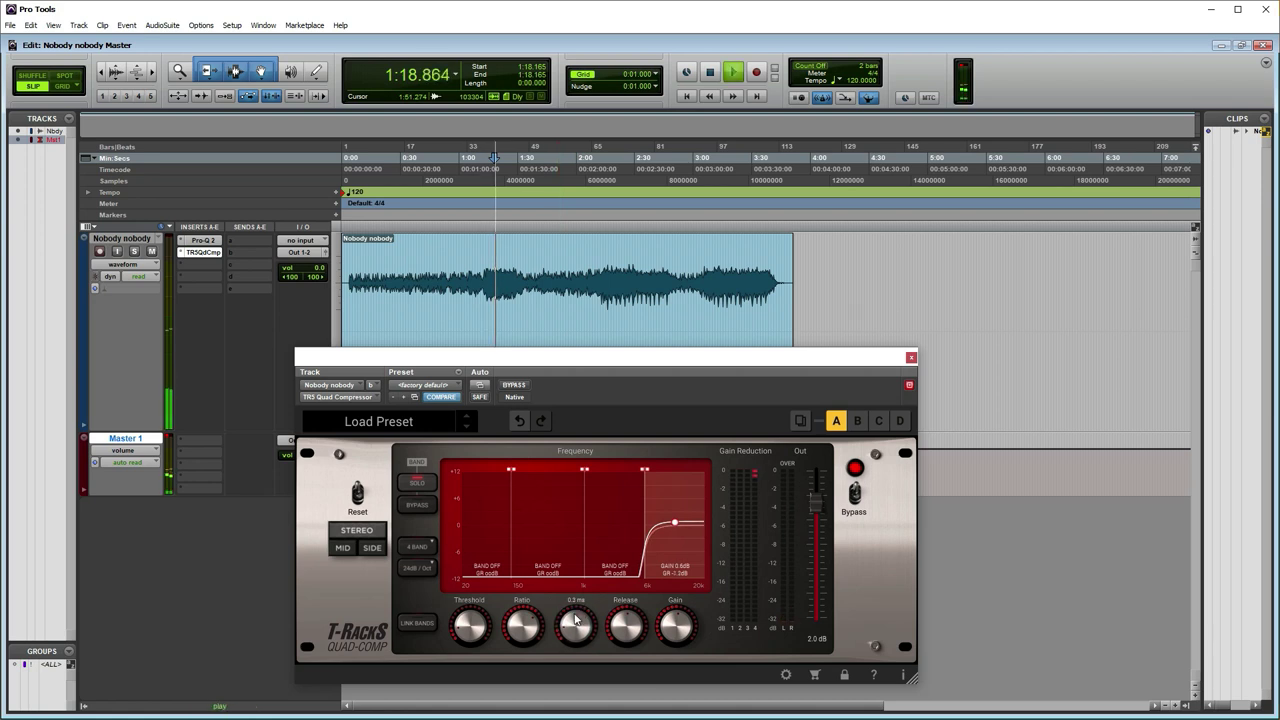
left_click_drag(576, 620, 595, 503)
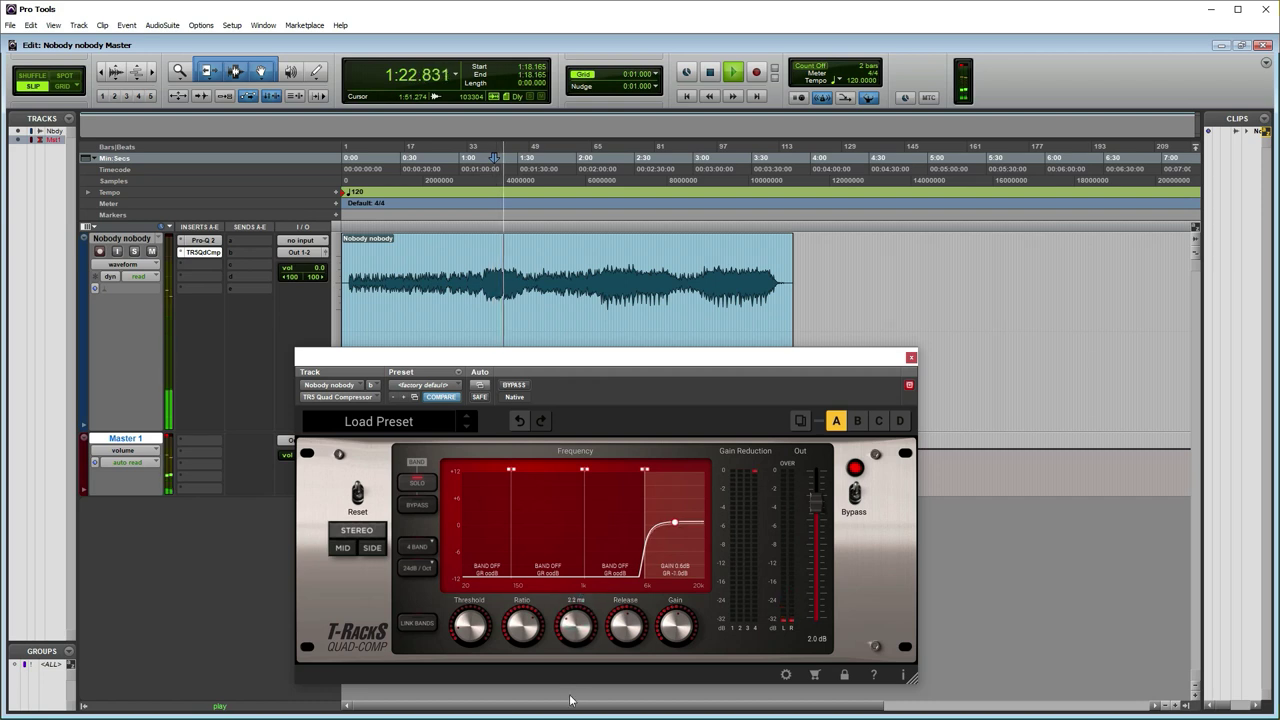
mouse_move(578, 625)
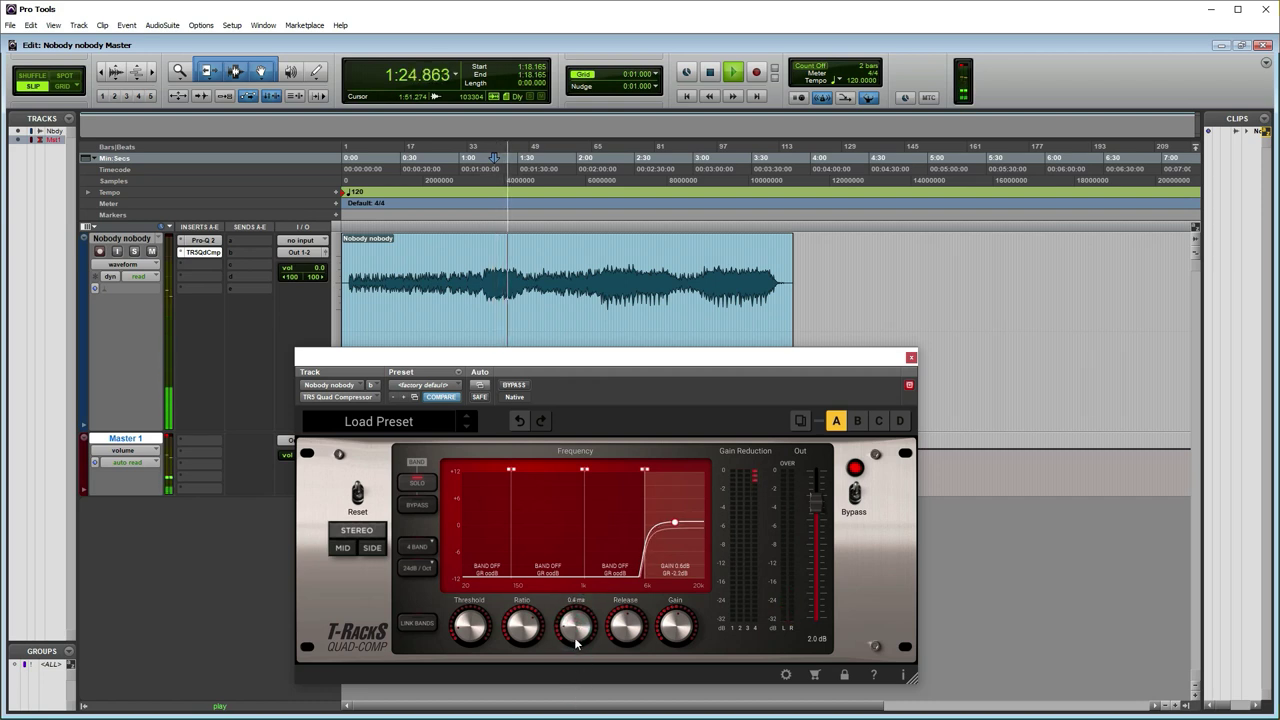
key("space")
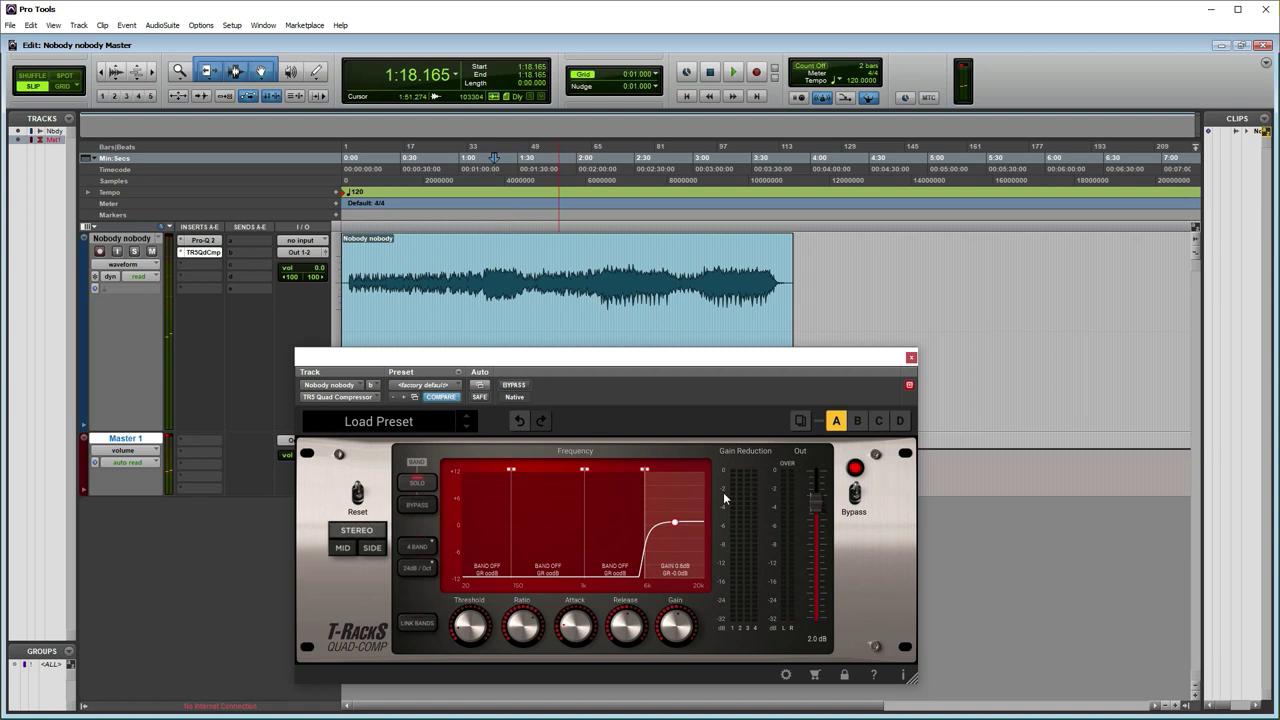
Step: Turn off the fourth band's solo and play the clip from about 1:12.7 with all four bands compressed
left_click(489, 283)
left_click(417, 481)
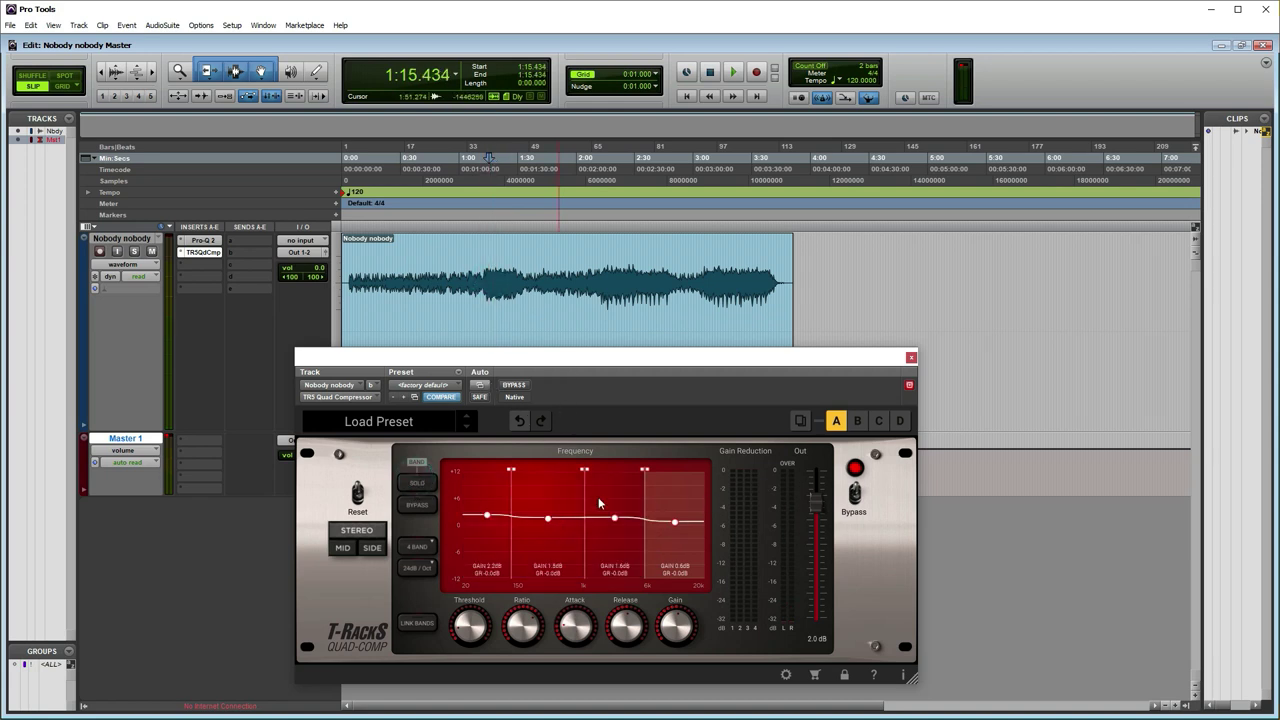
left_click_drag(591, 372, 616, 391)
left_click(483, 272)
key("space")
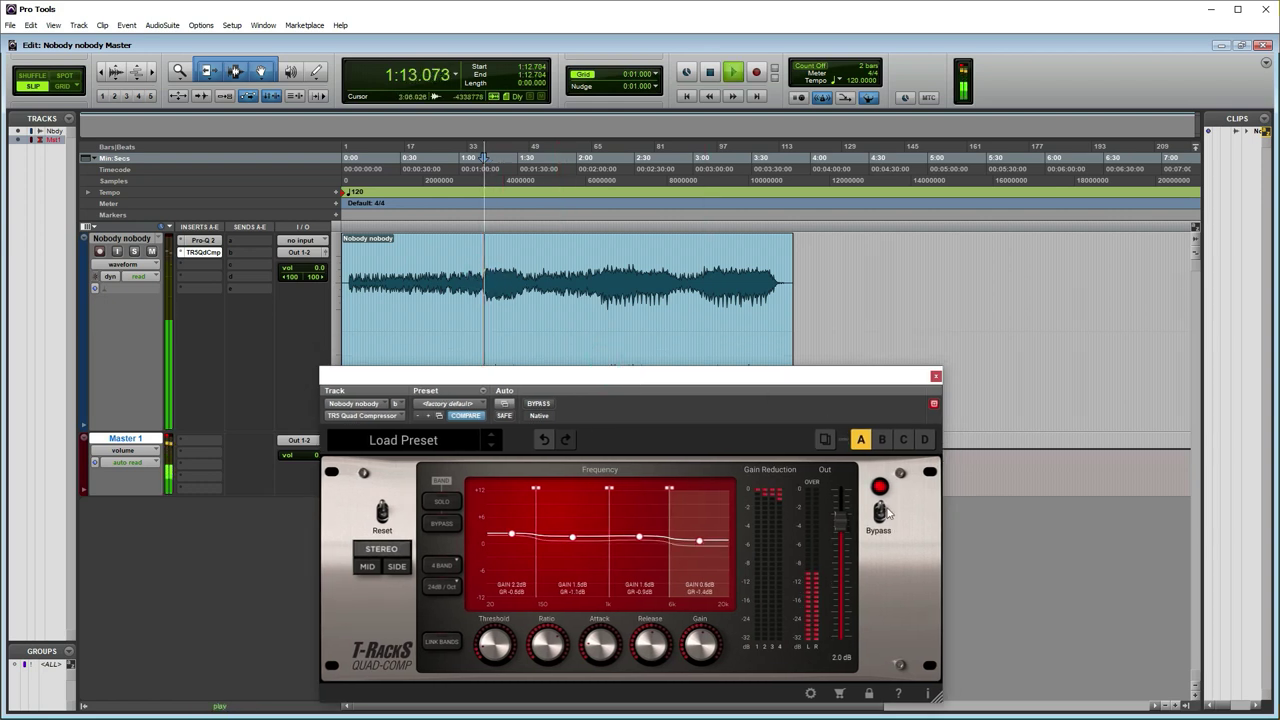
Step: Compare the mix with the Quad Compressor bypassed and engaged during playback, and close the compressor when finished
left_click(879, 513)
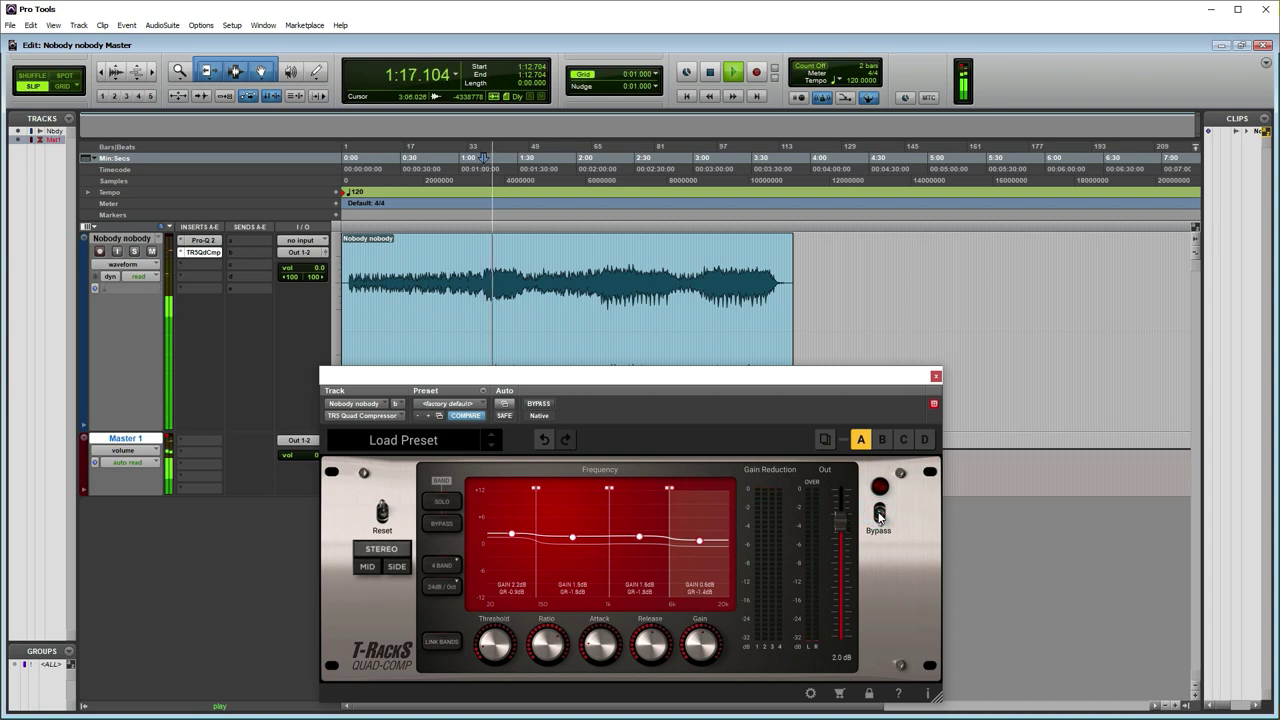
left_click(879, 513)
left_click_drag(846, 377, 969, 162)
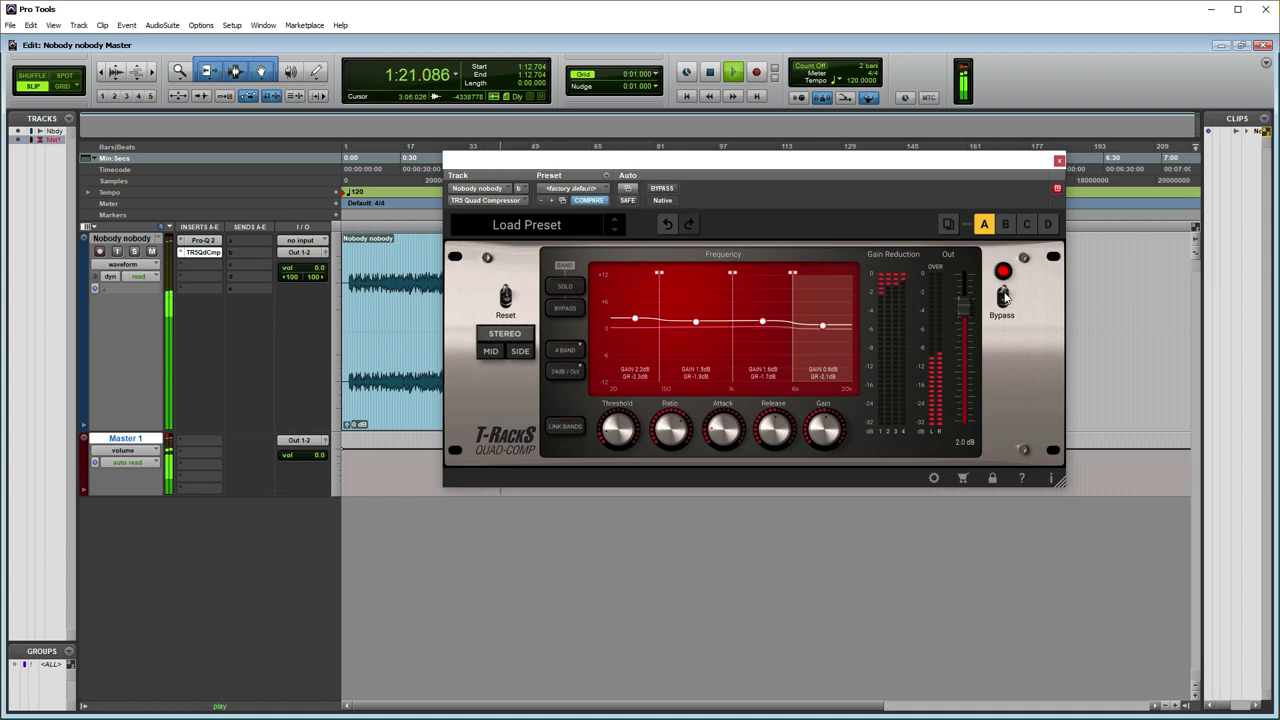
left_click(1004, 296)
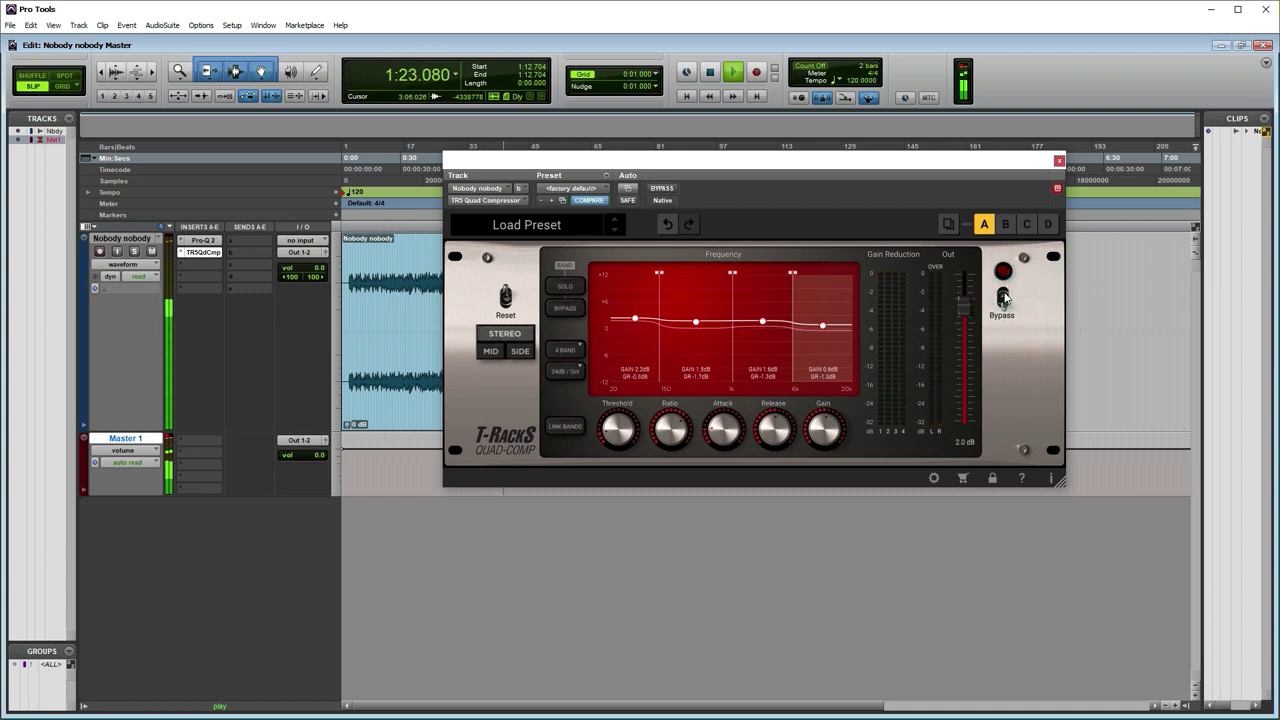
left_click(1004, 296)
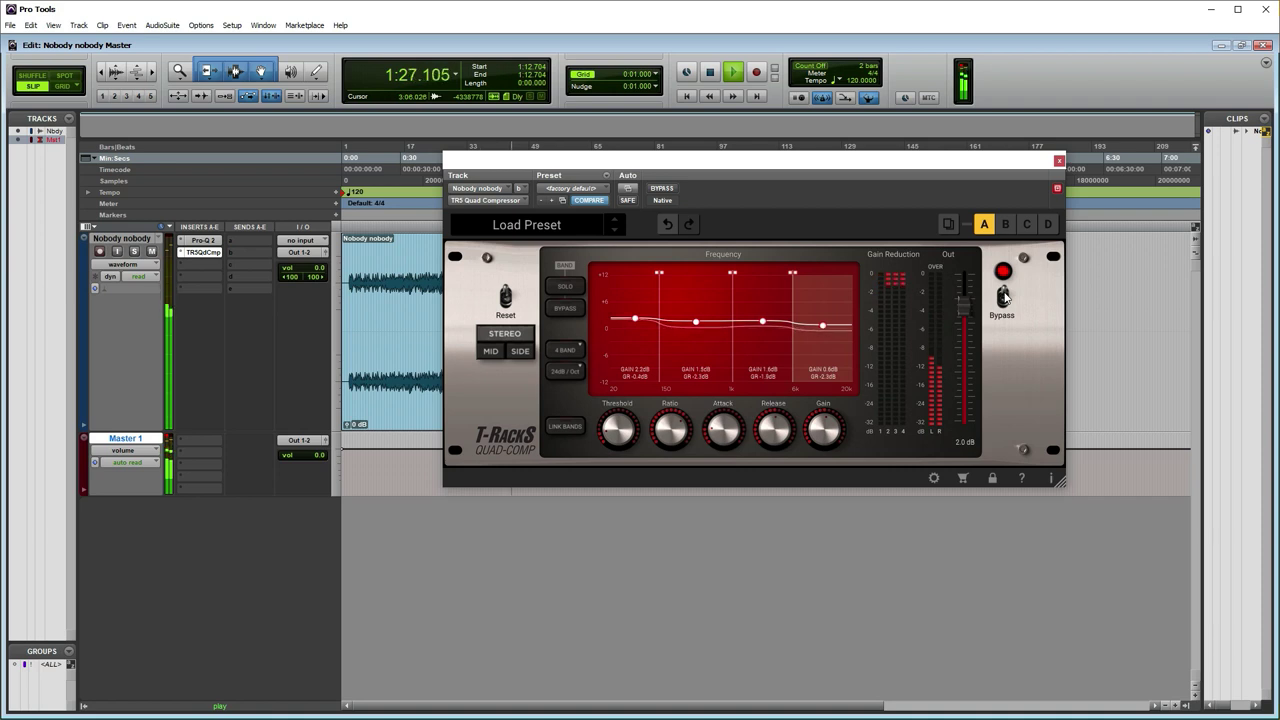
left_click(1004, 296)
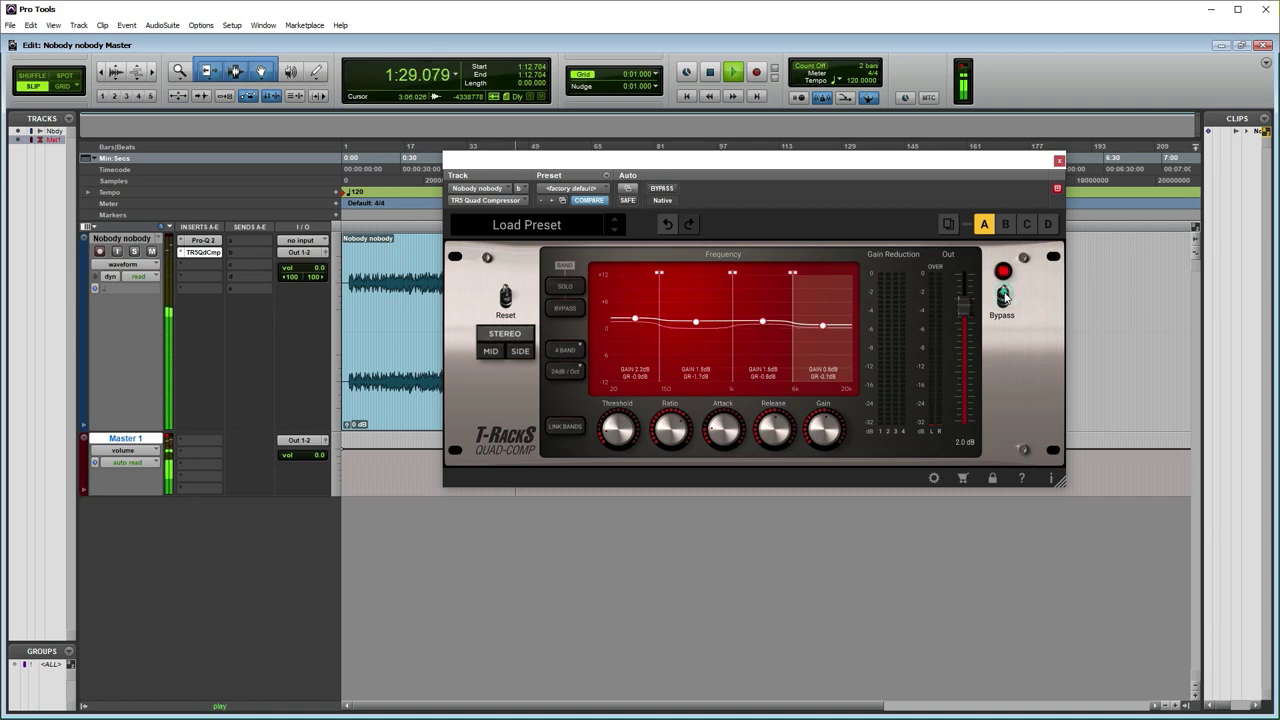
left_click(1059, 160)
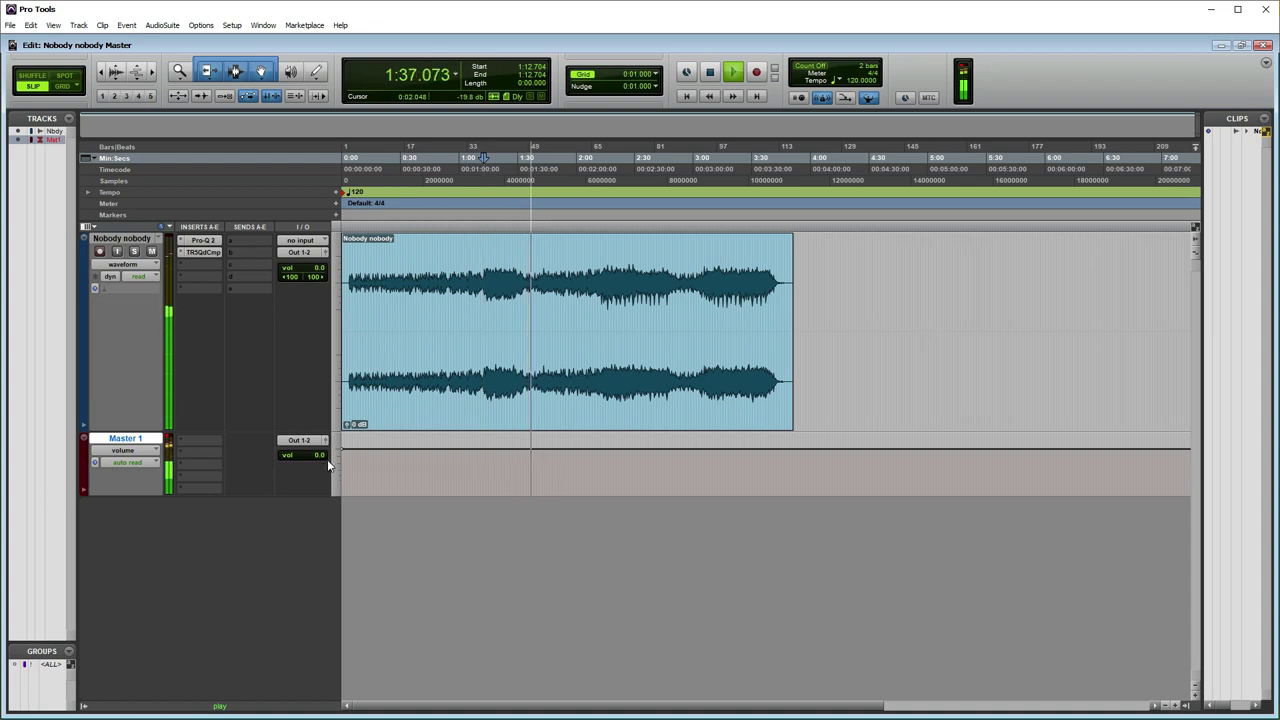
key("space")
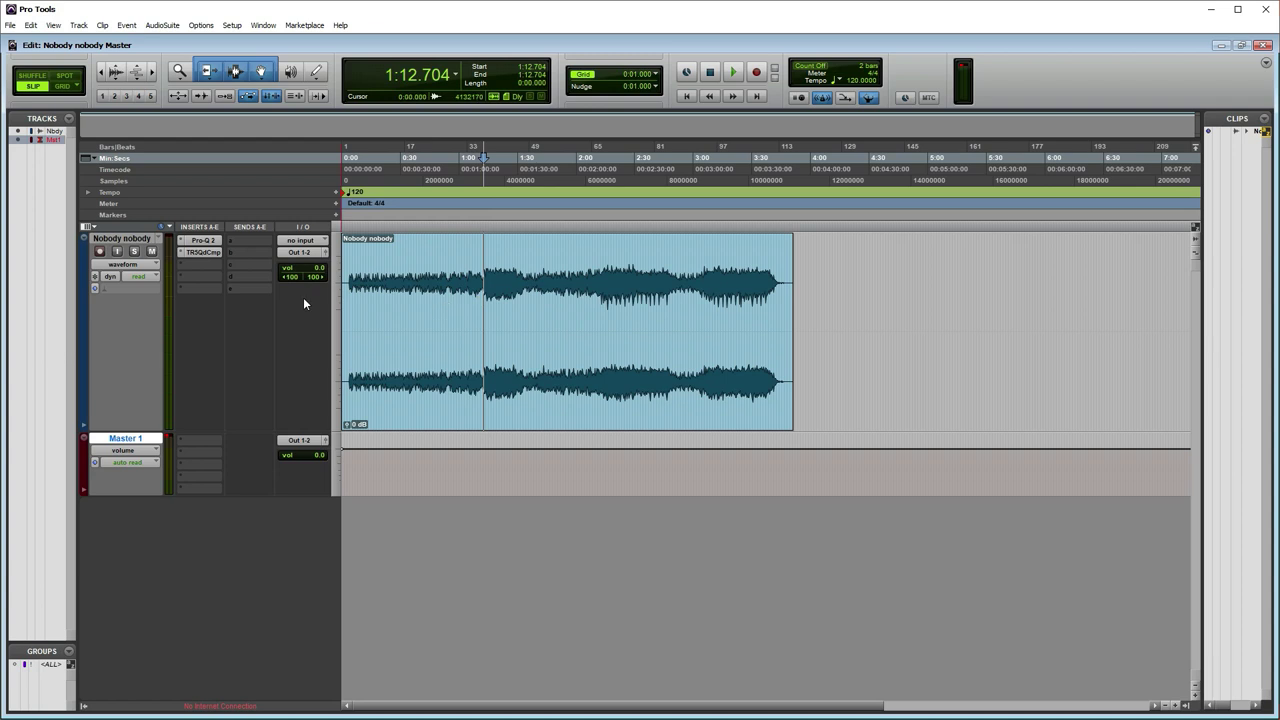
Step: Insert the TR5 Quad Image (stereo) sound-field plug-in after the compressor on the Nobody nobody track and briefly play the passage
left_click(193, 266)
mouse_move(245, 286)
mouse_move(342, 412)
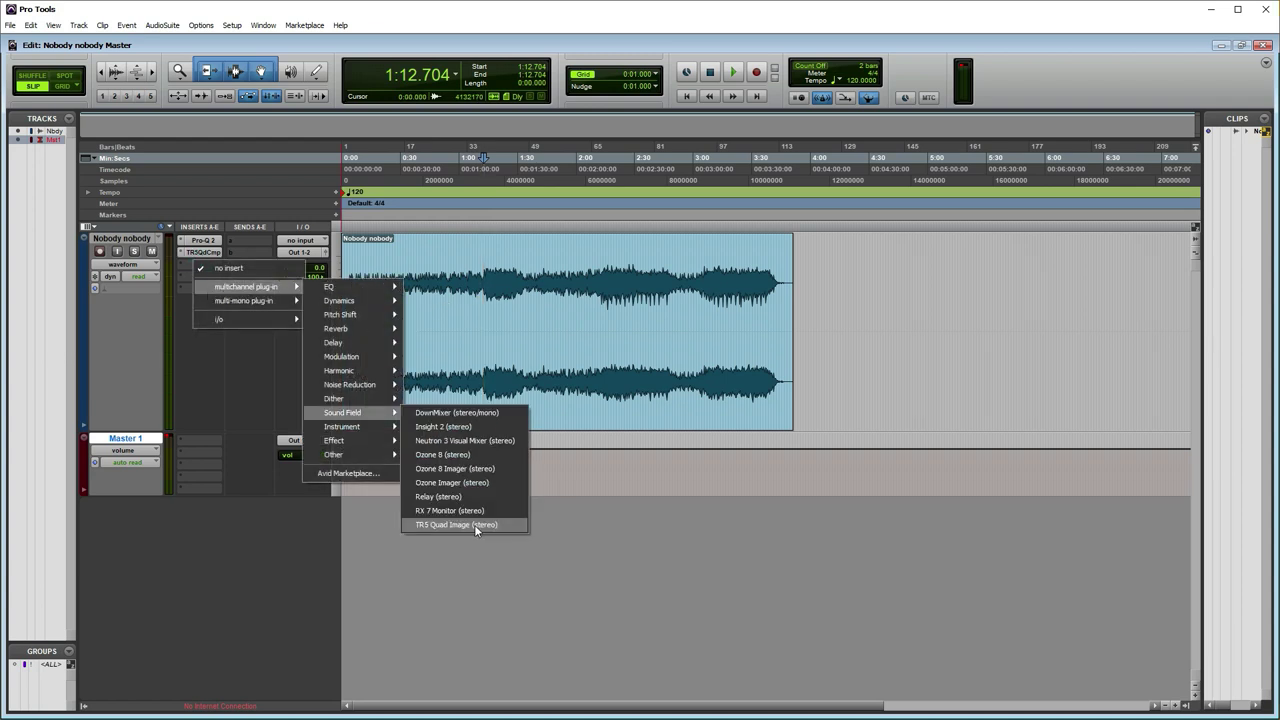
left_click(481, 527)
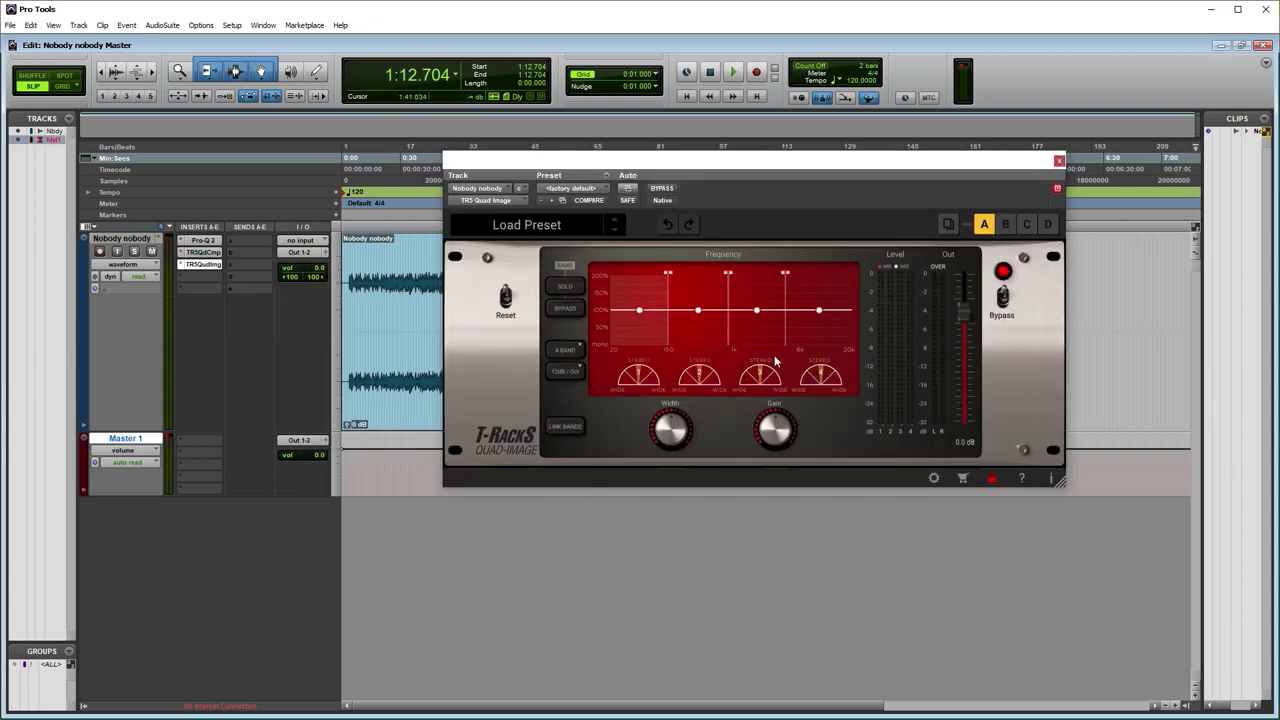
left_click_drag(612, 175, 578, 203)
key("space")
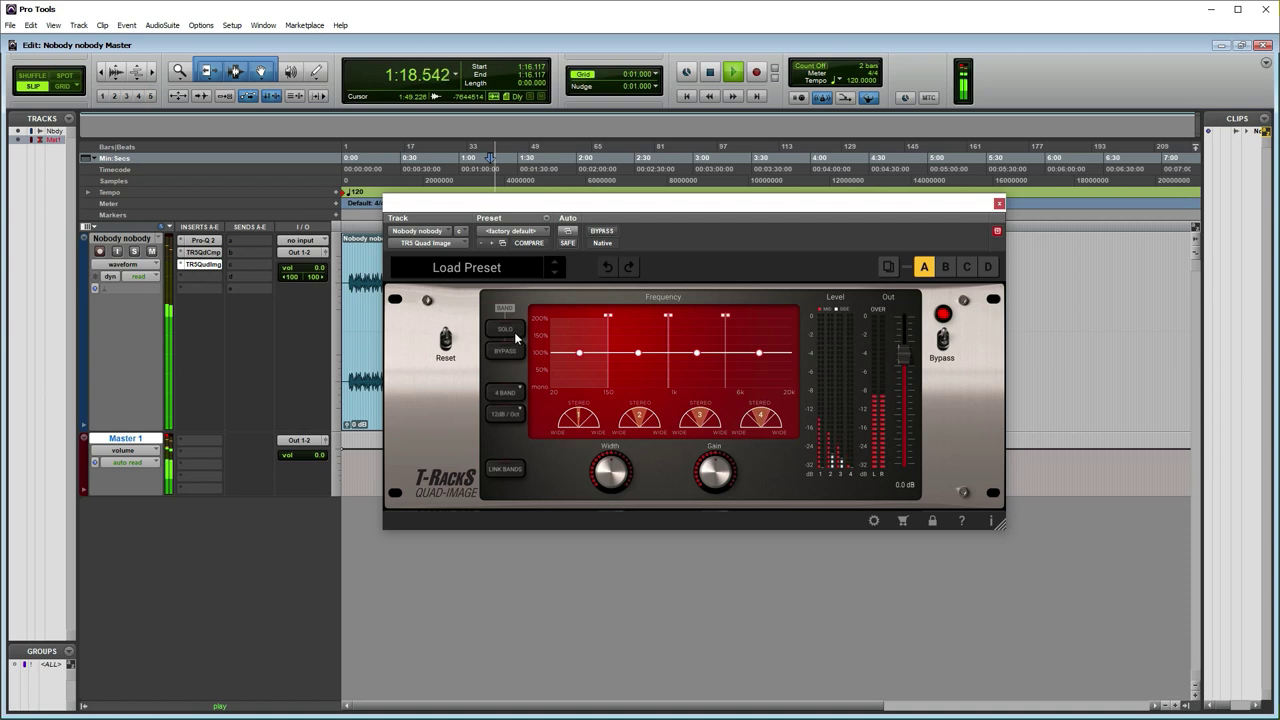
key("space")
left_click_drag(628, 205, 589, 212)
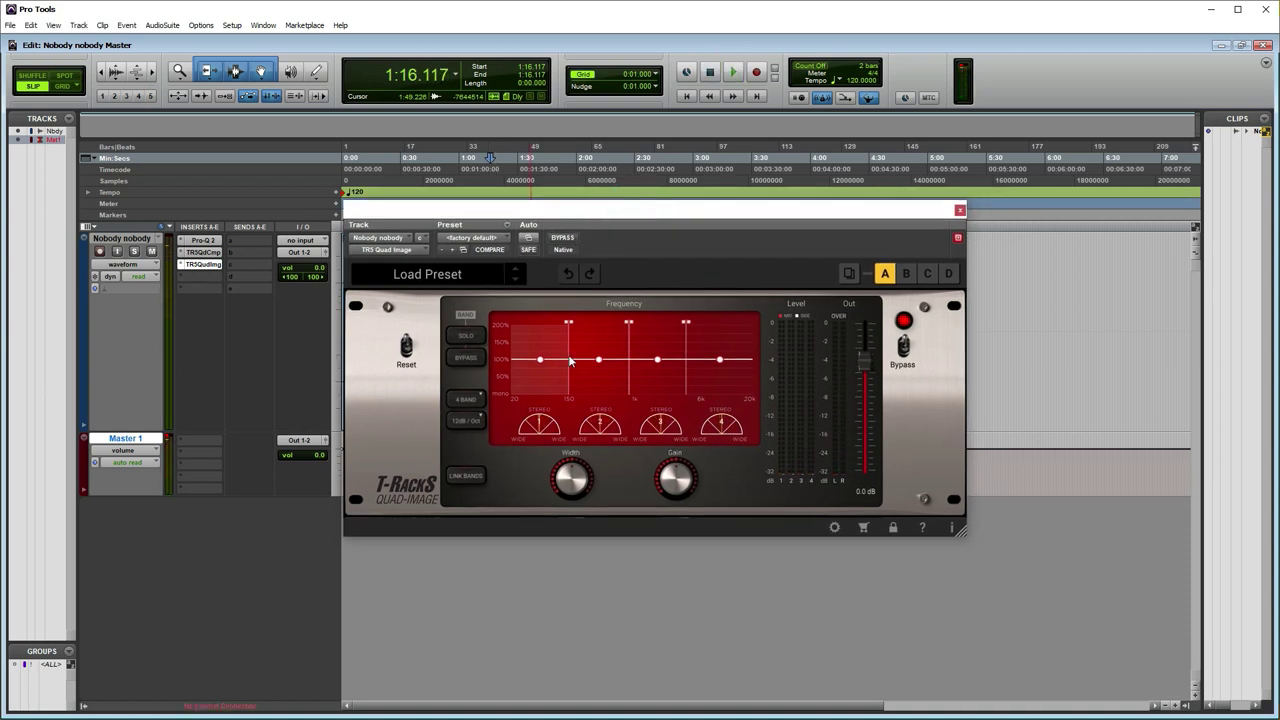
Step: Go through the four frequency bands of the Quad Image one by one
left_click(742, 344)
left_click(540, 338)
left_click(601, 344)
left_click(657, 344)
left_click(734, 336)
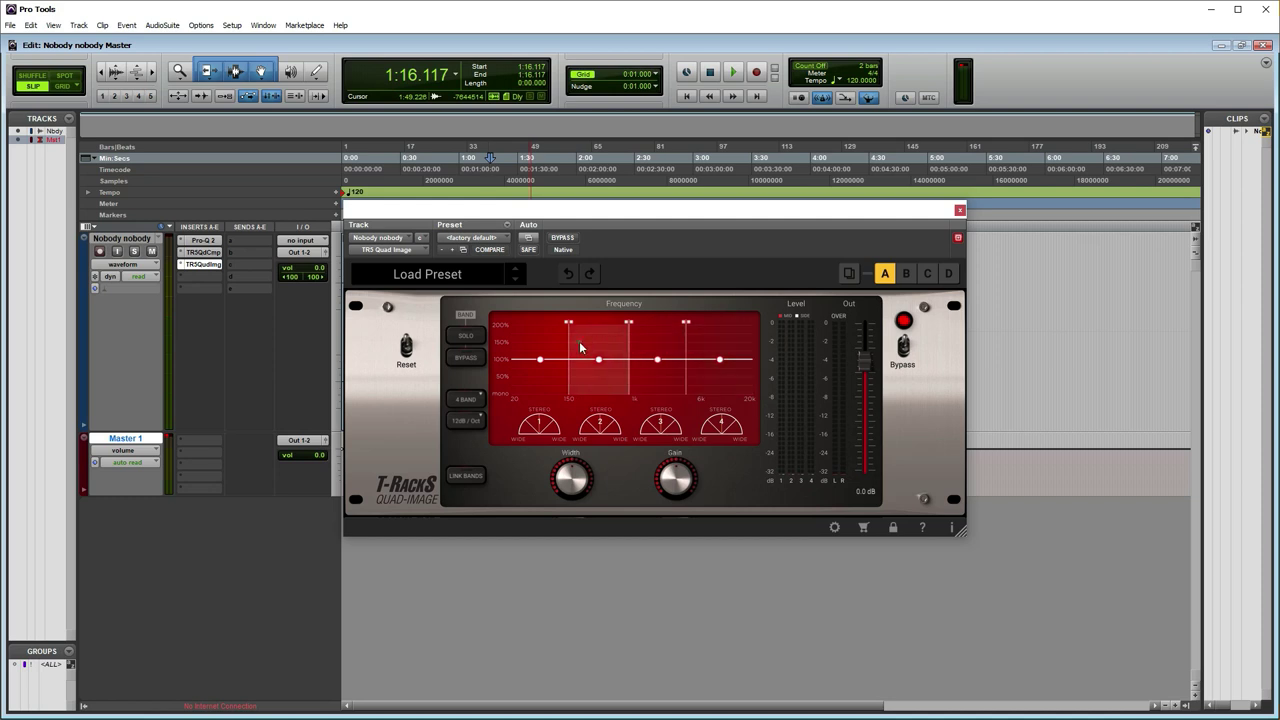
left_click(531, 341)
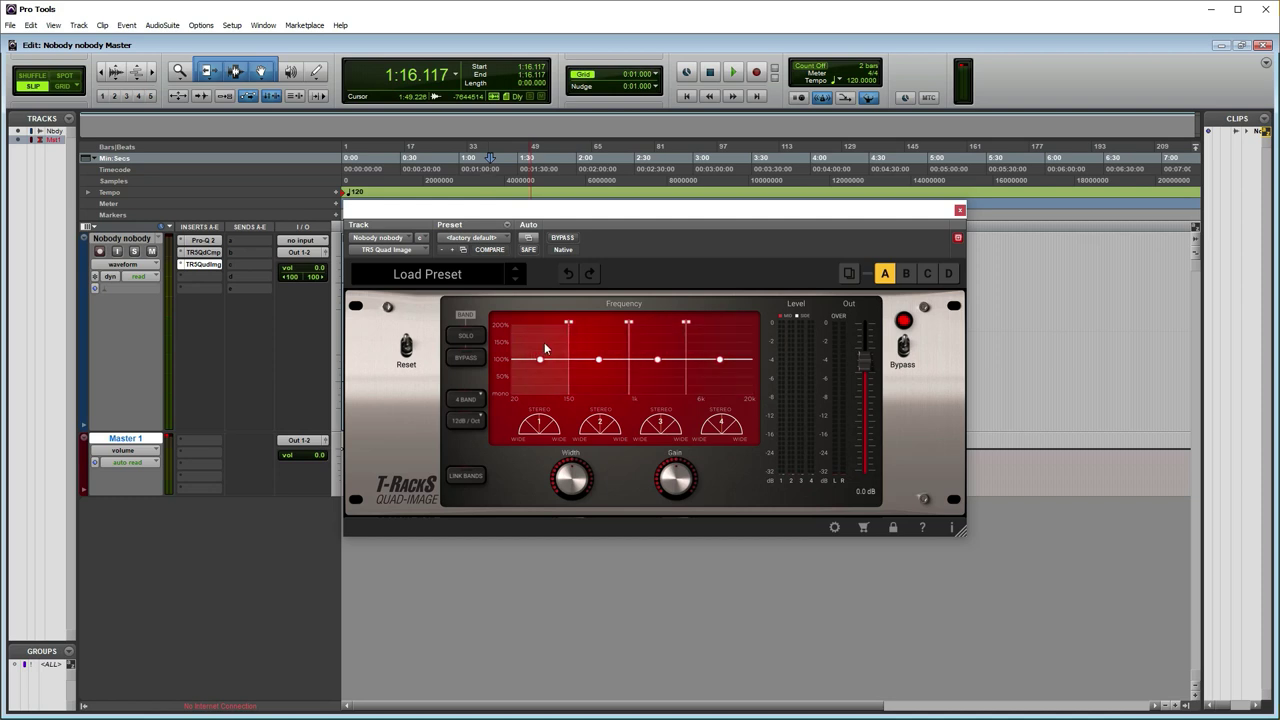
left_click(615, 351)
left_click(713, 347)
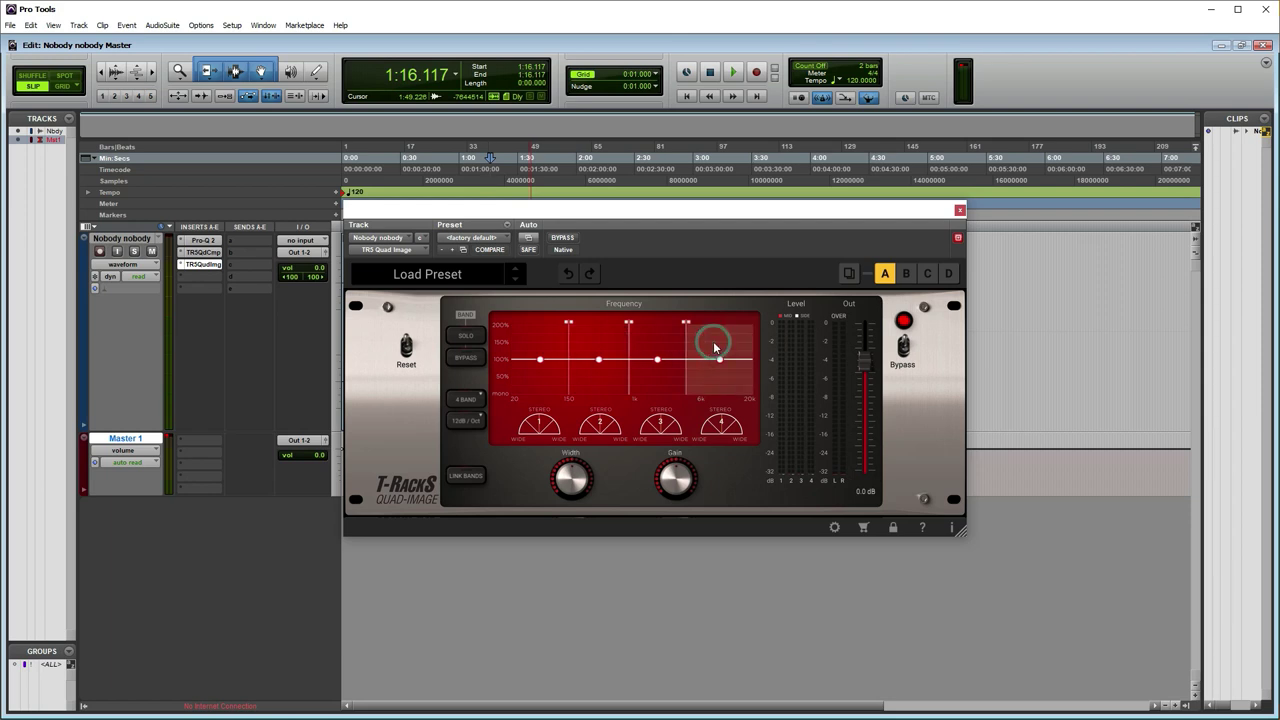
left_click_drag(654, 213, 733, 221)
Step: Try the first band soloed at 200% stereo width, playing the passage from about 1:16.1
key("space")
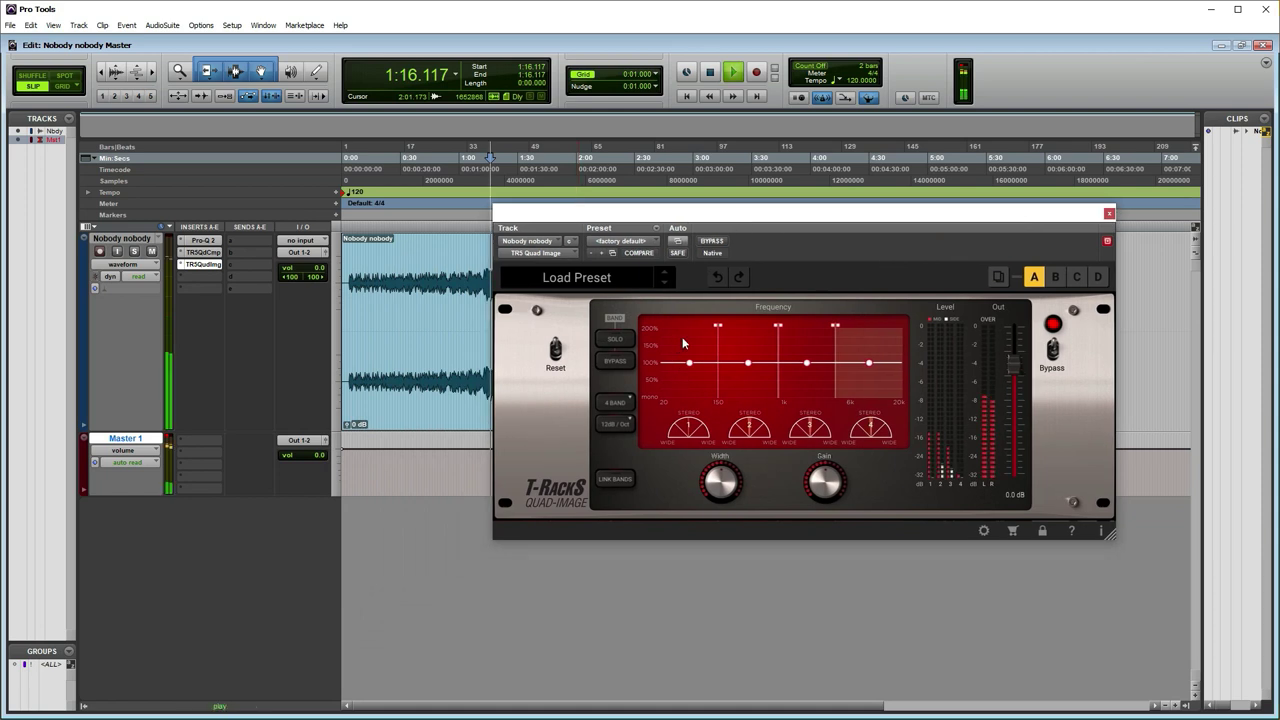
left_click(684, 337)
left_click(615, 338)
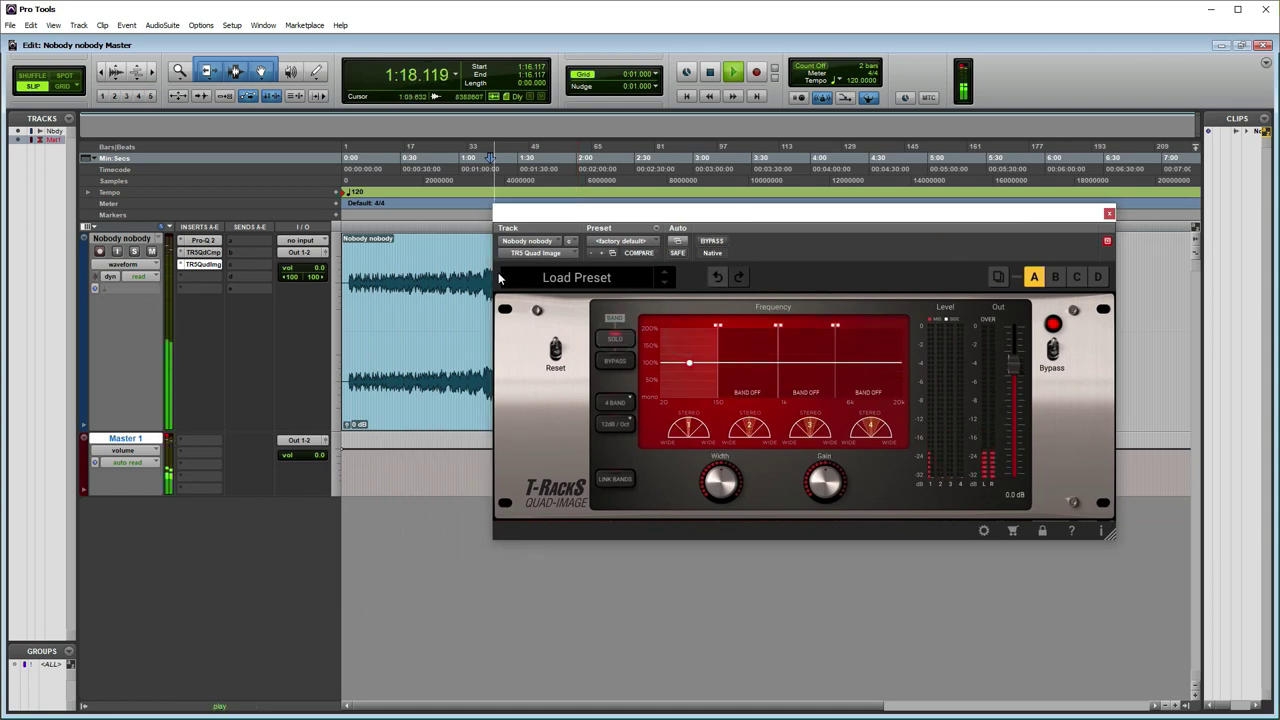
left_click_drag(689, 362, 691, 330)
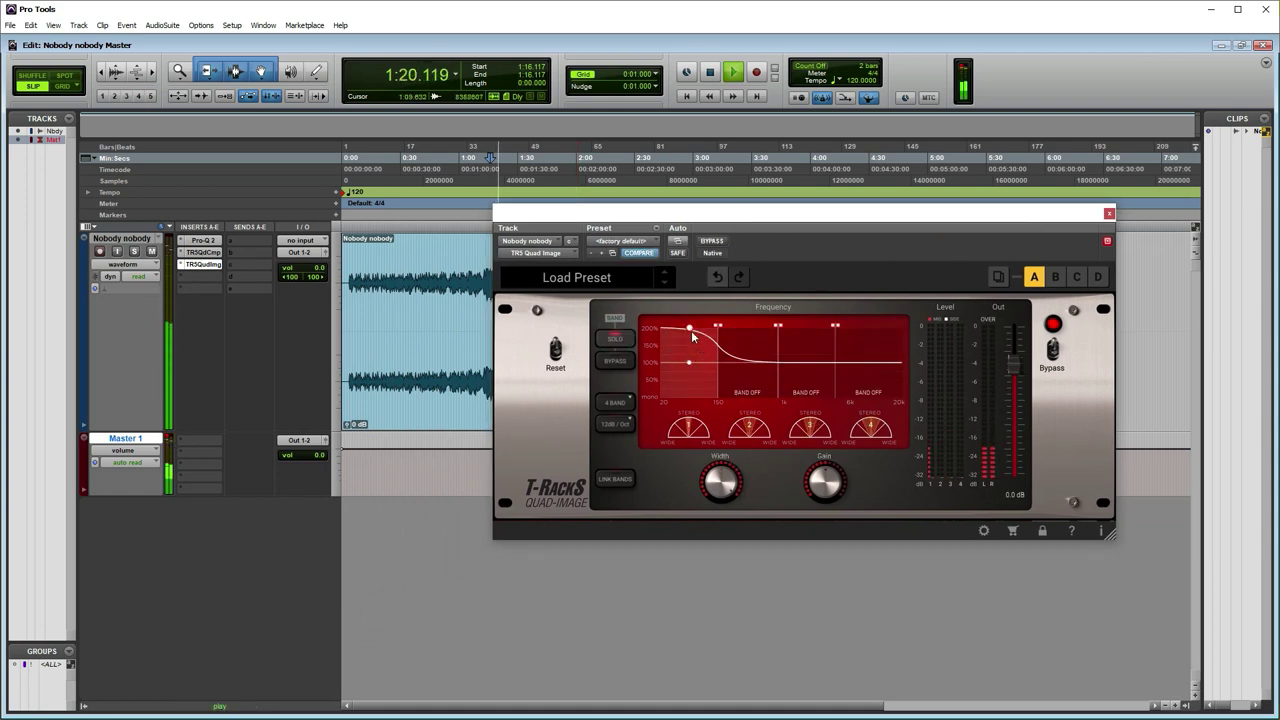
key("space")
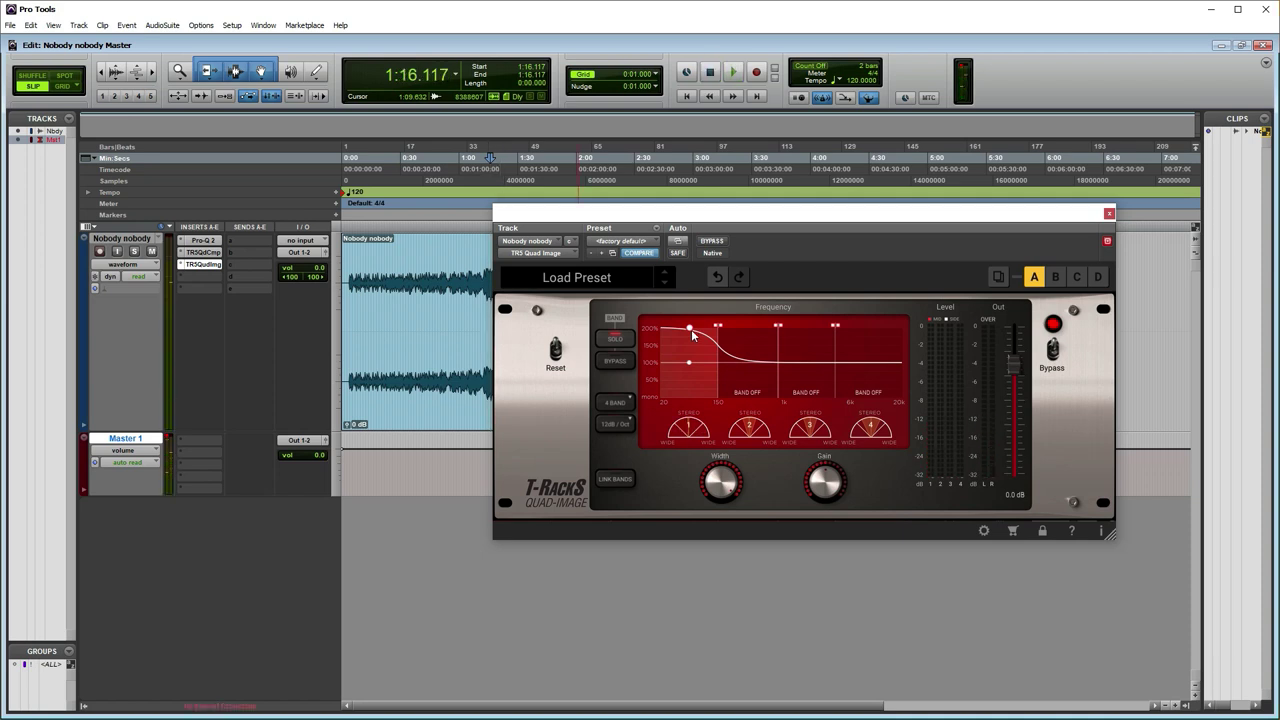
key("space")
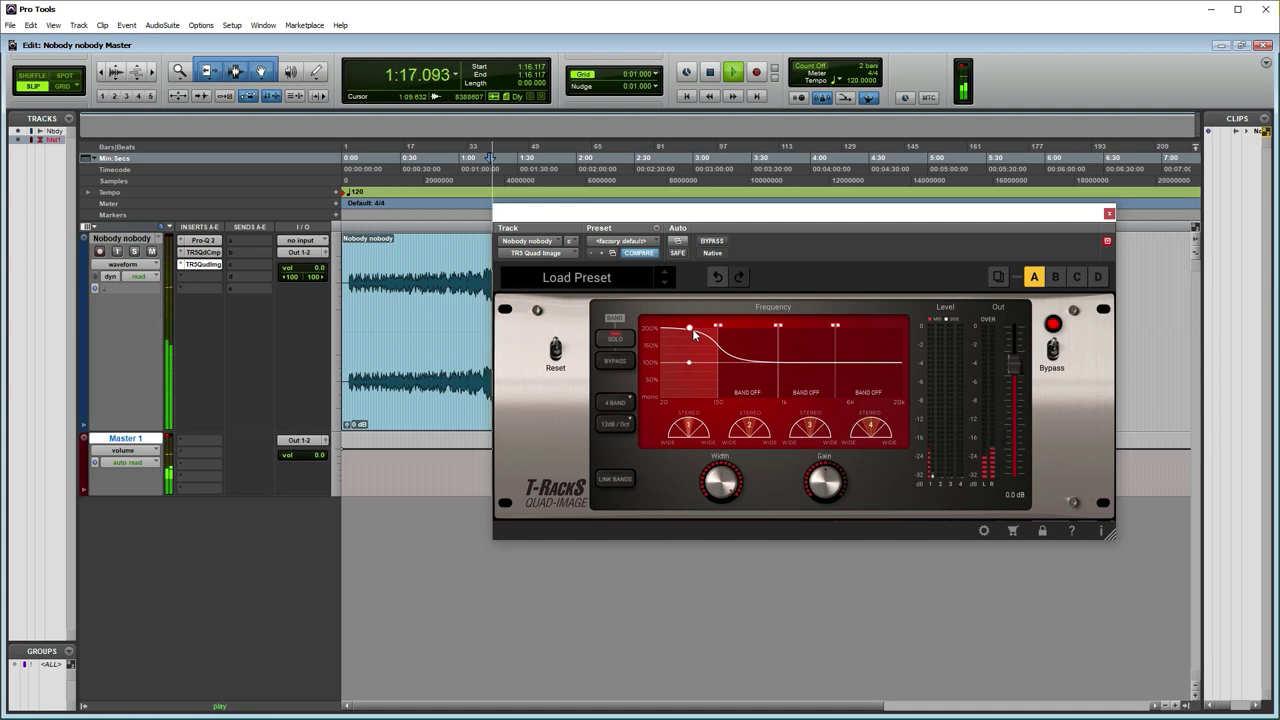
Step: Try the soloed first band in mono and at about 80% width, and narrow the second band to about 90%
left_click_drag(689, 333, 684, 497)
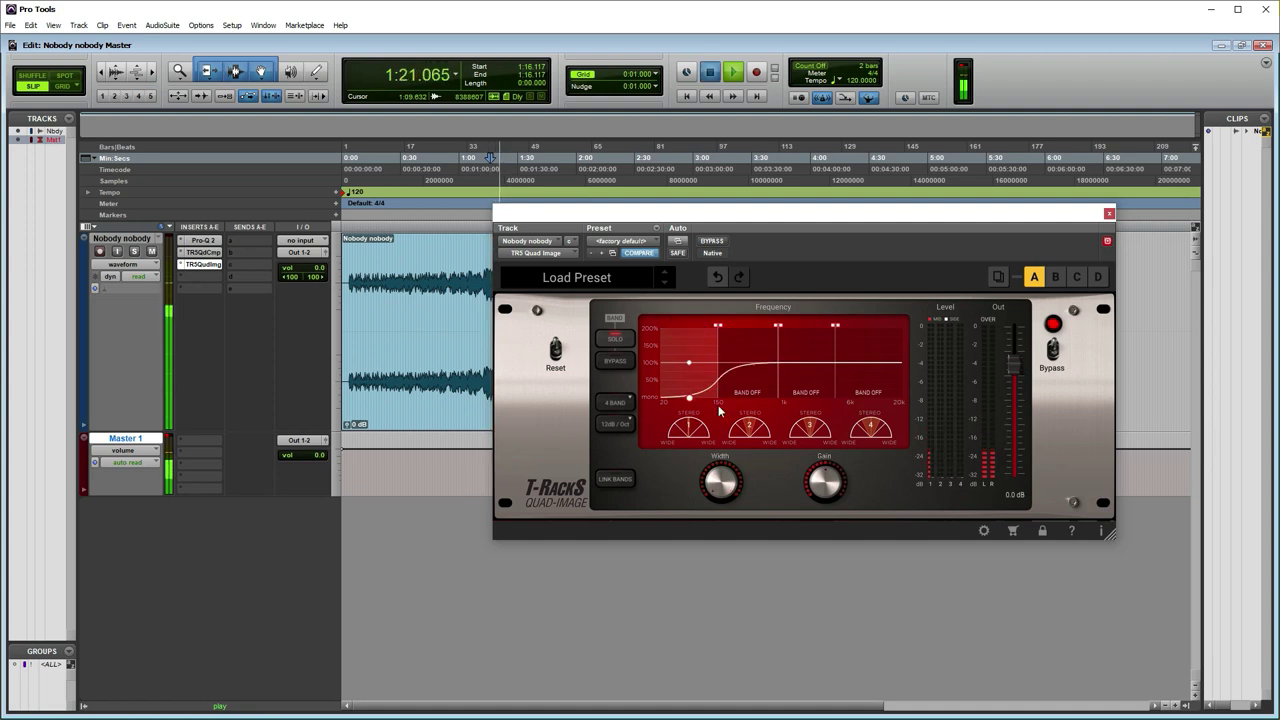
key("space")
left_click_drag(689, 399, 695, 365)
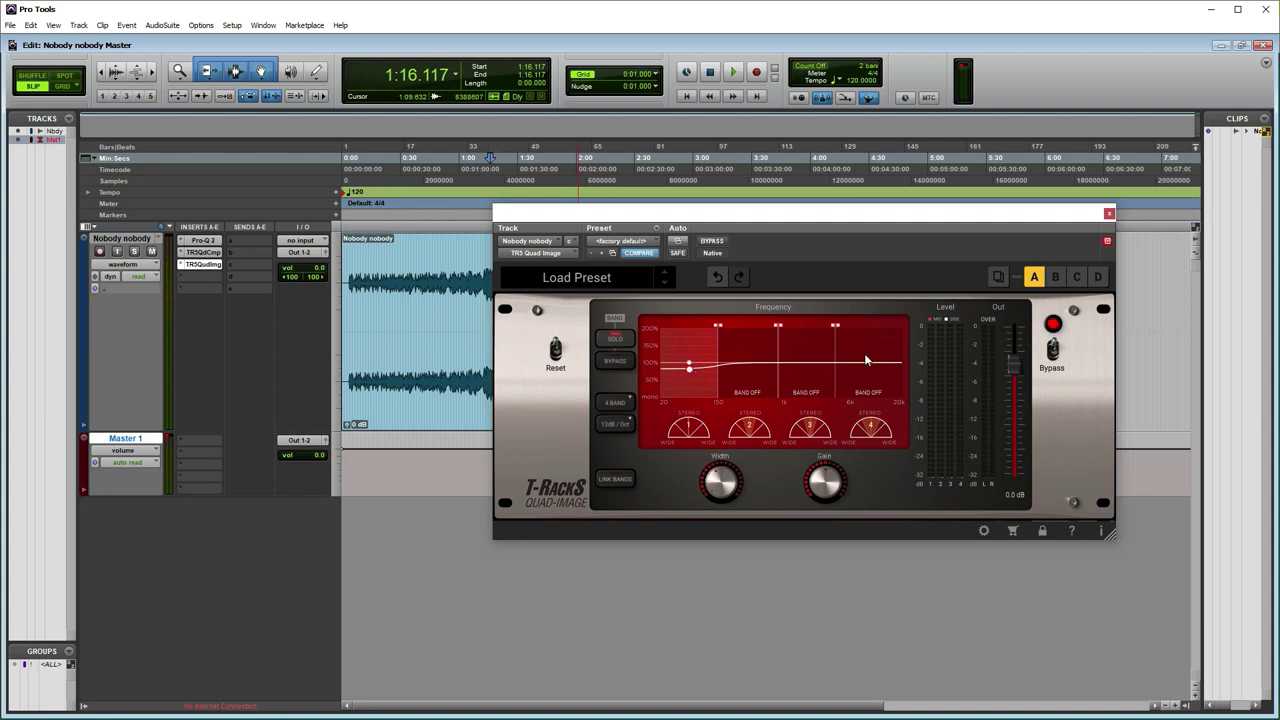
left_click_drag(747, 366, 703, 414)
Step: Turn off the first band's solo and narrow its stereo width to about 50%, playing the clip from about 1:13.7
left_click(485, 285)
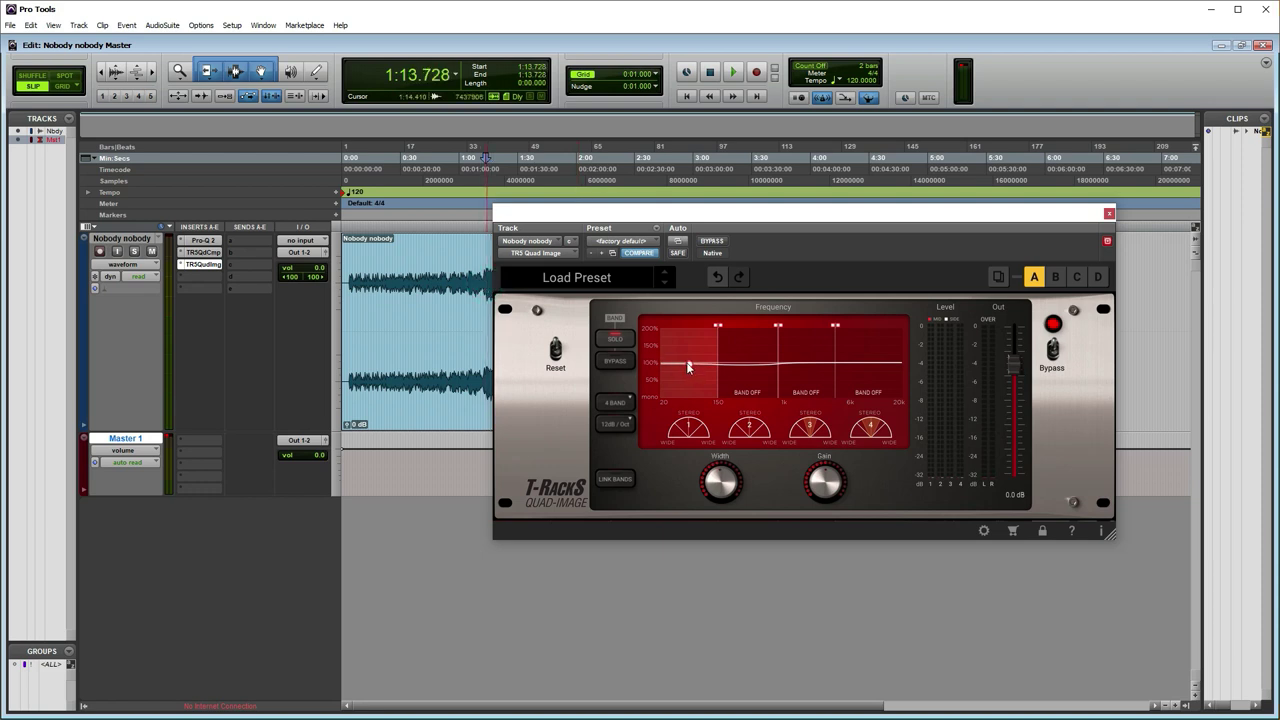
key("space")
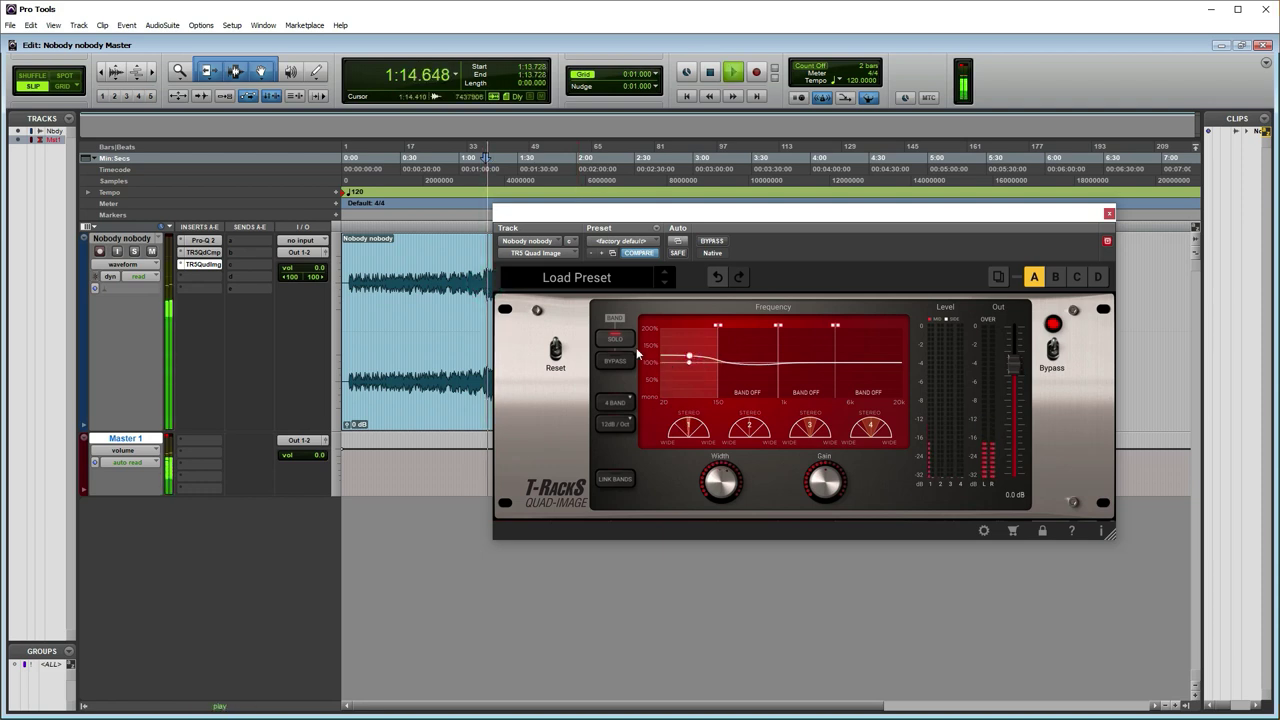
left_click(622, 341)
left_click_drag(689, 356, 687, 390)
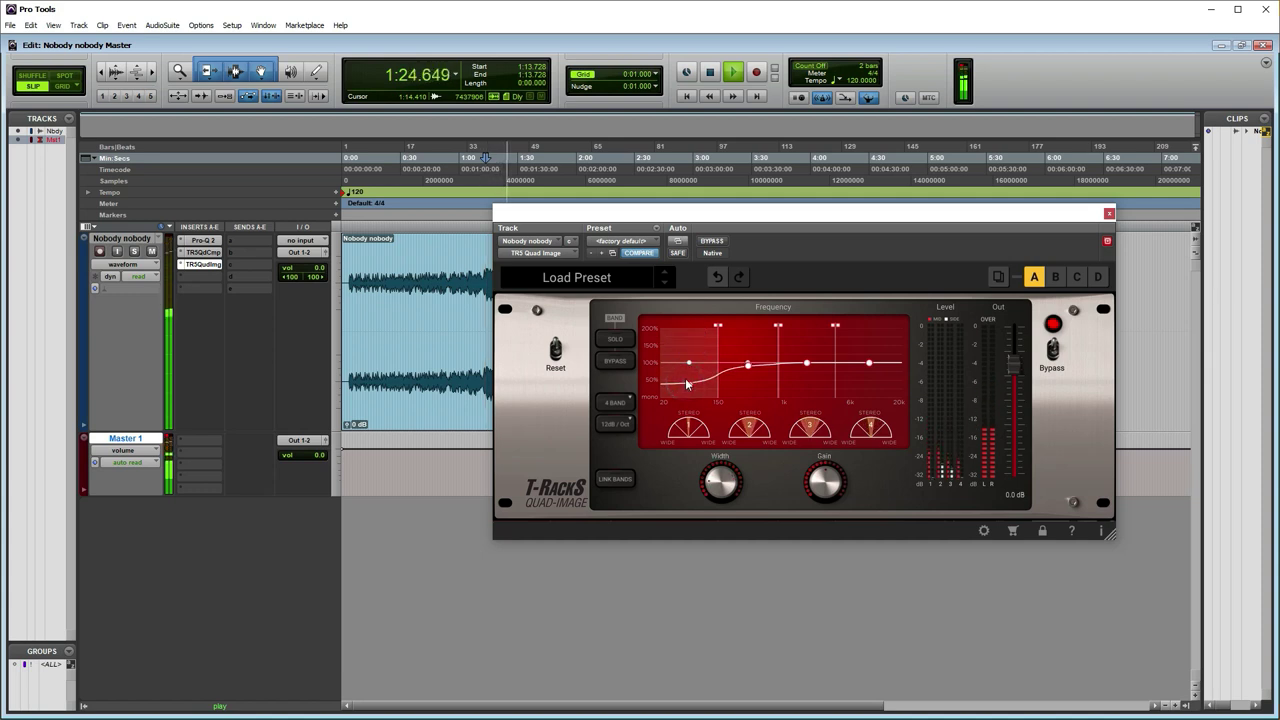
key("space")
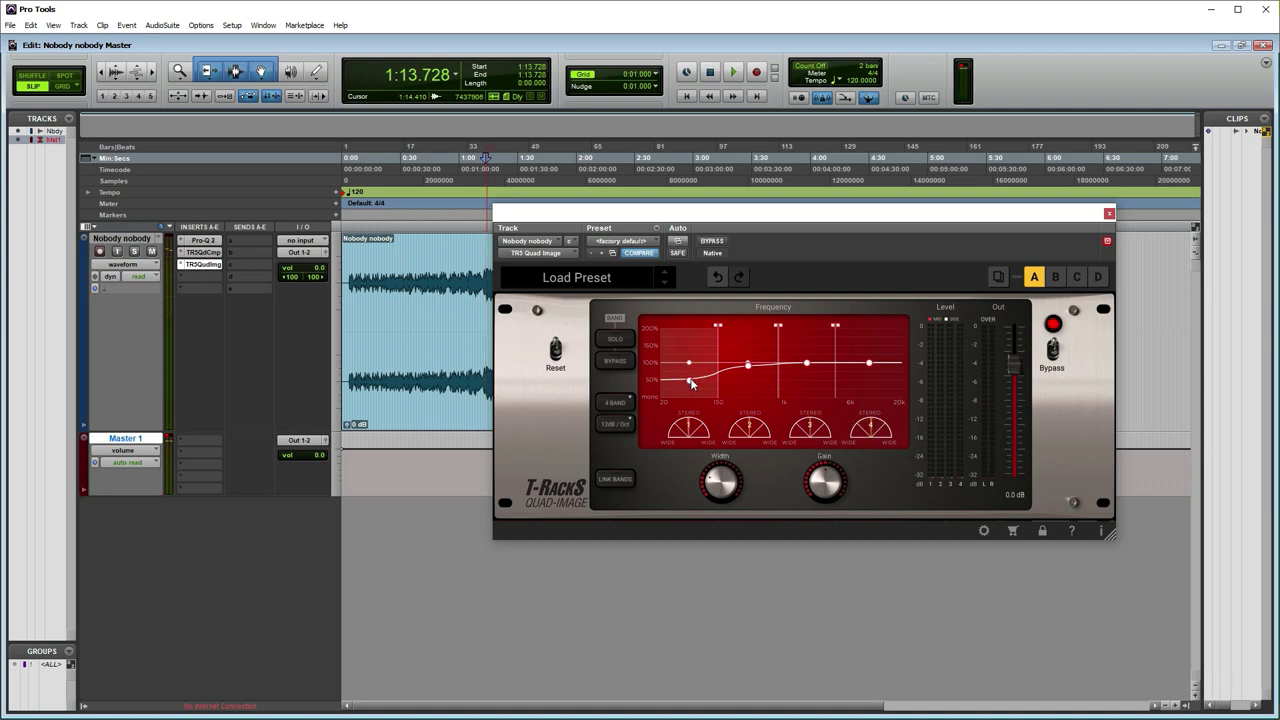
key("space")
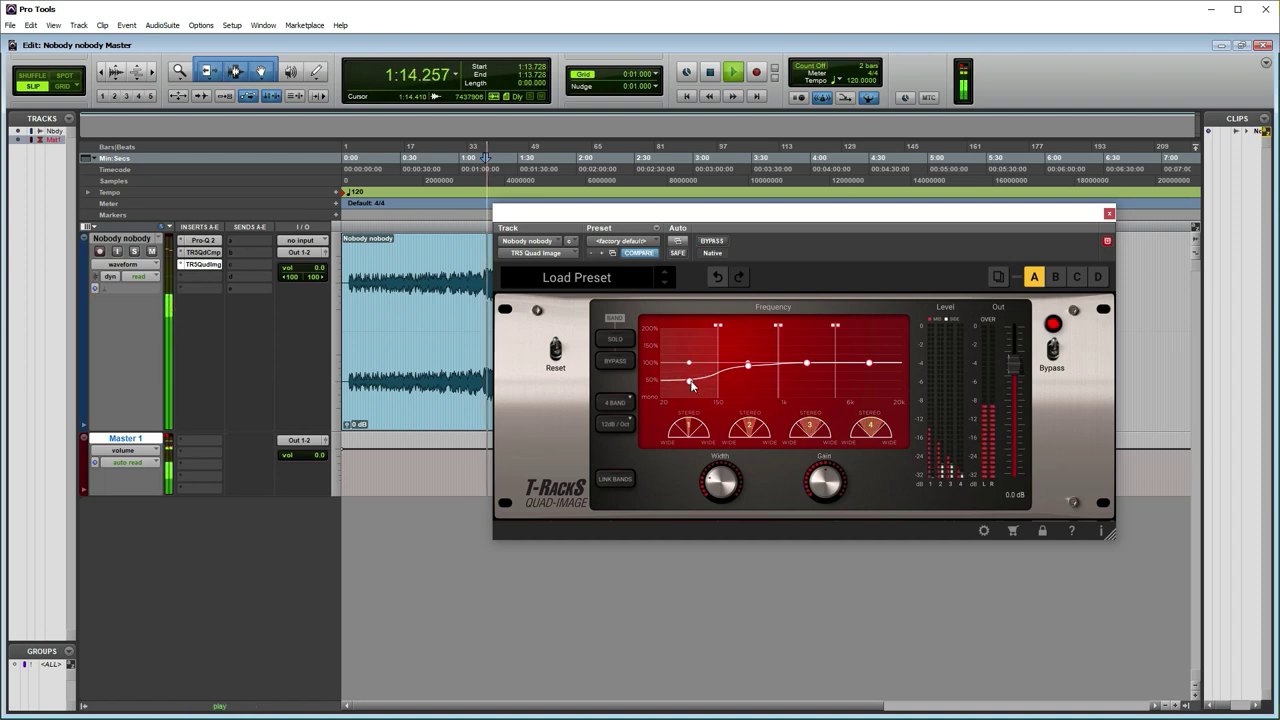
left_click_drag(787, 213, 593, 218)
key("space")
Step: Widen the second, third and fourth bands to about 140% stereo width while the passage plays
left_click(553, 375)
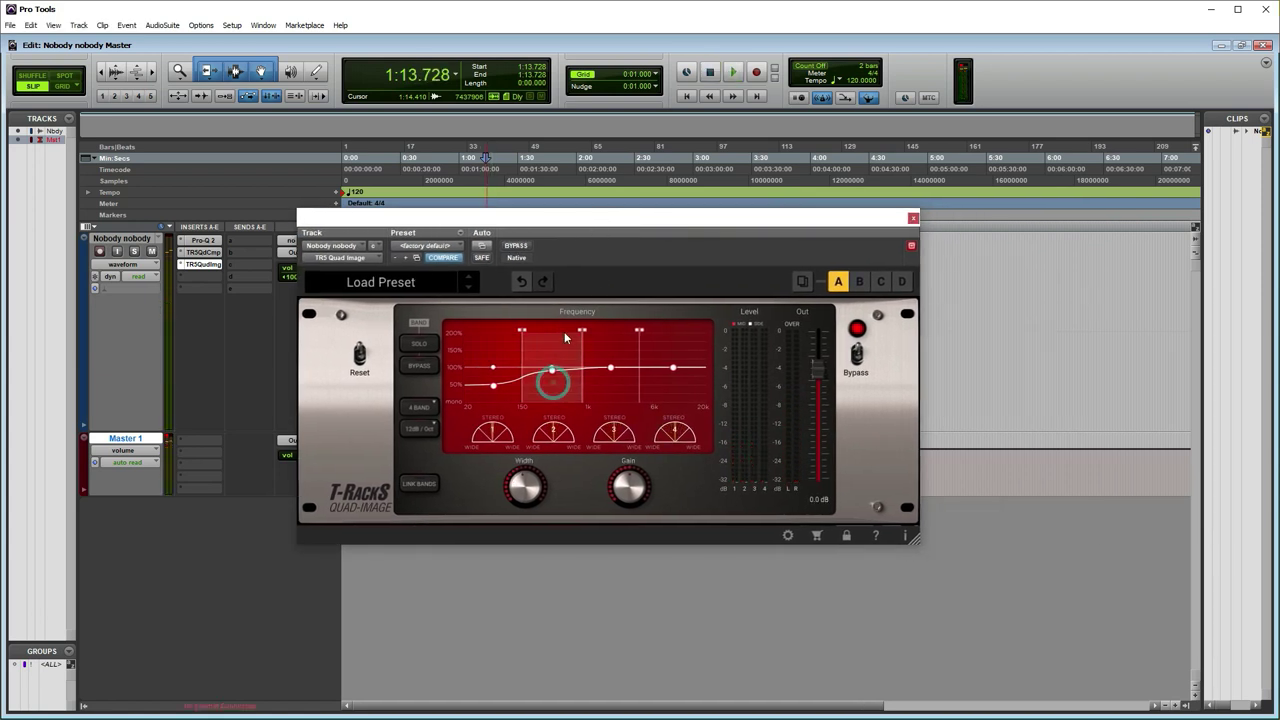
mouse_move(545, 217)
left_mouse_down()
mouse_move(571, 351)
mouse_move(545, 280)
mouse_move(537, 326)
left_mouse_up()
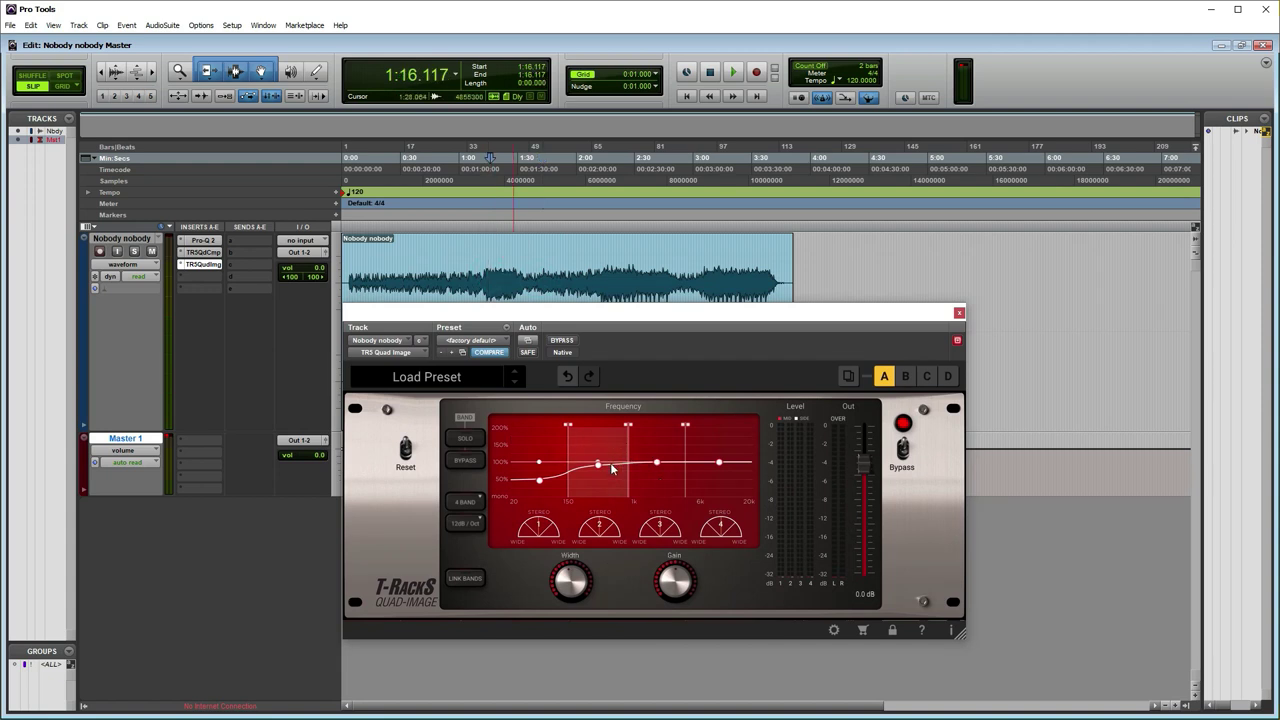
key("space")
left_click_drag(598, 464, 719, 449)
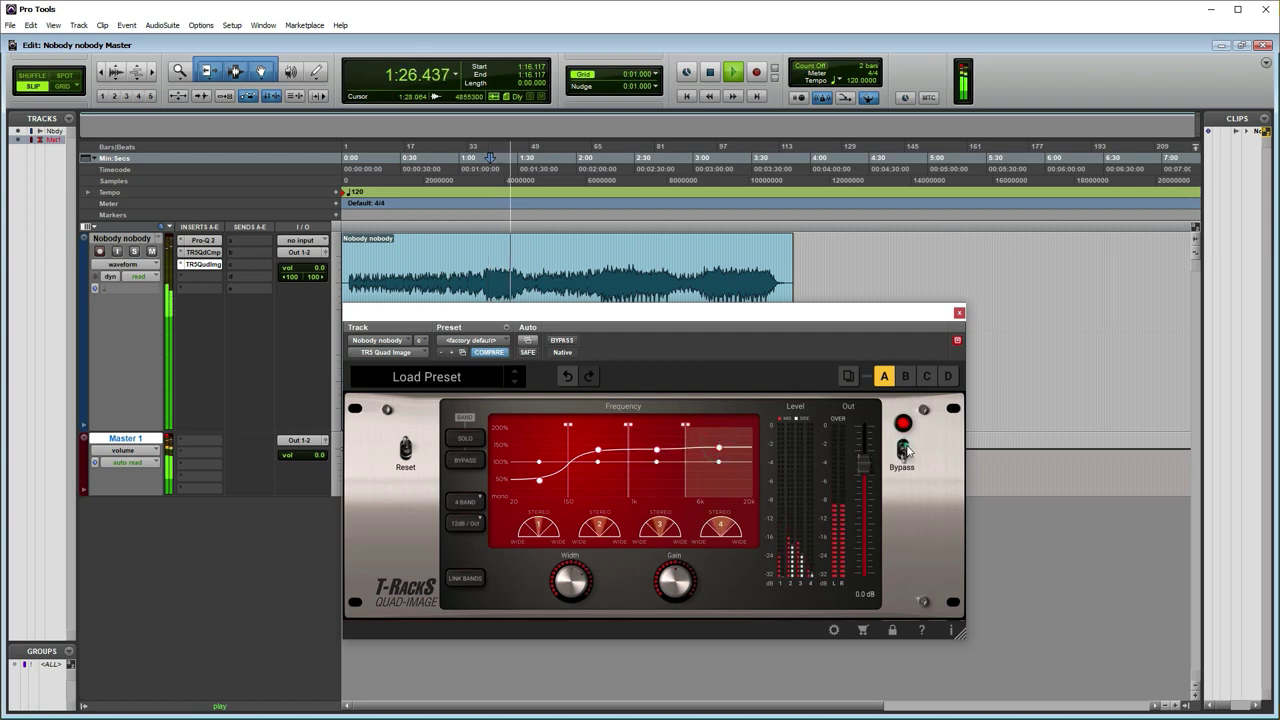
Step: Compare the mix with and without the Quad Image's widening, close the plug-in, and replay the clip from about 1:16.4
left_click(904, 450)
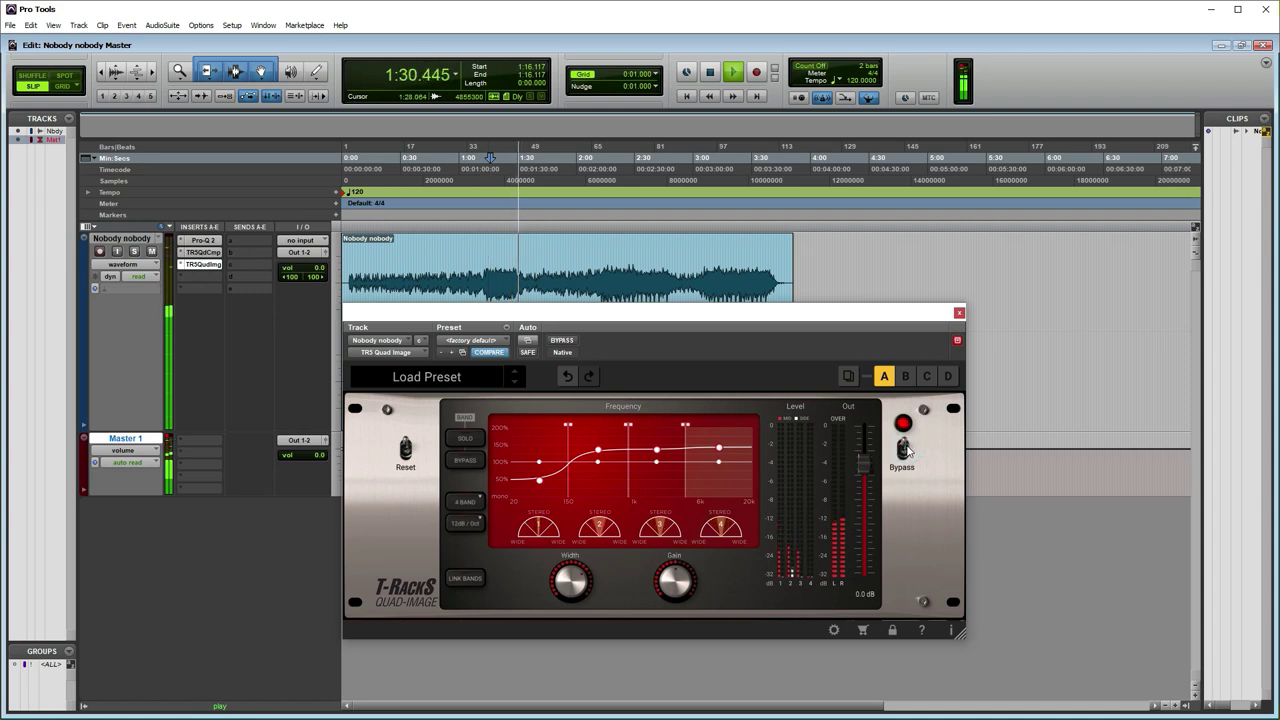
left_click(904, 450)
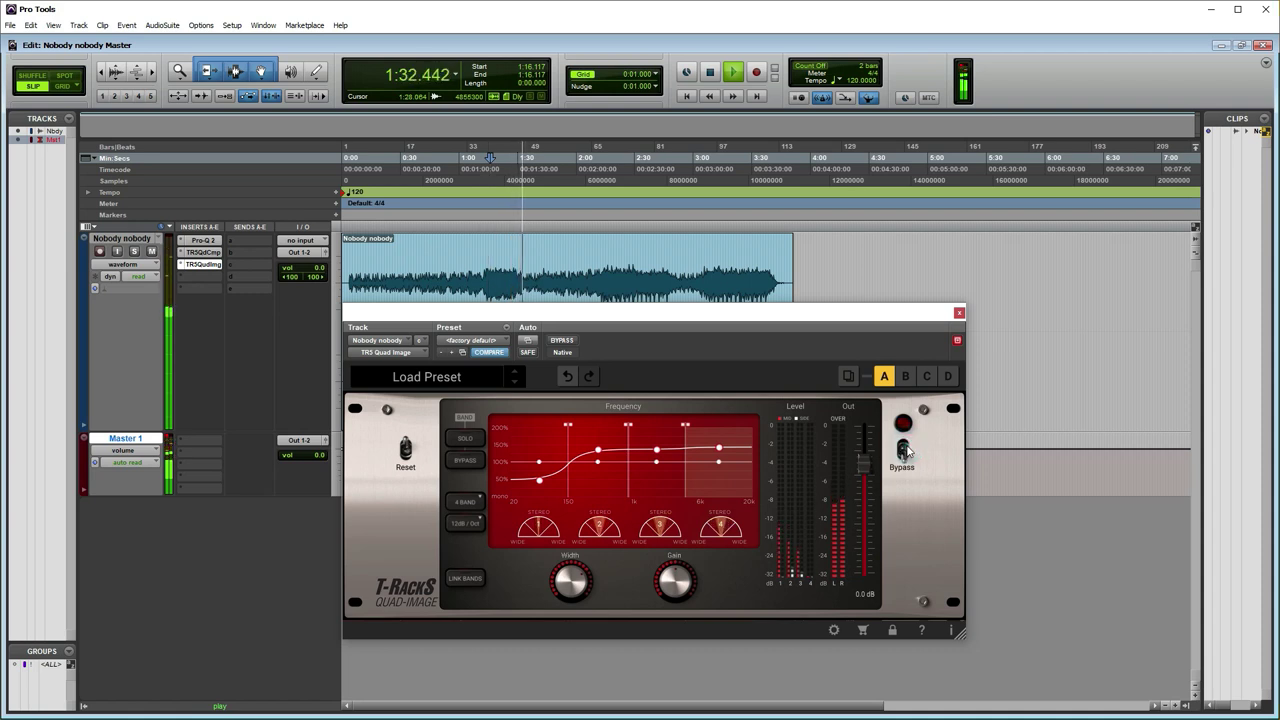
left_click(905, 450)
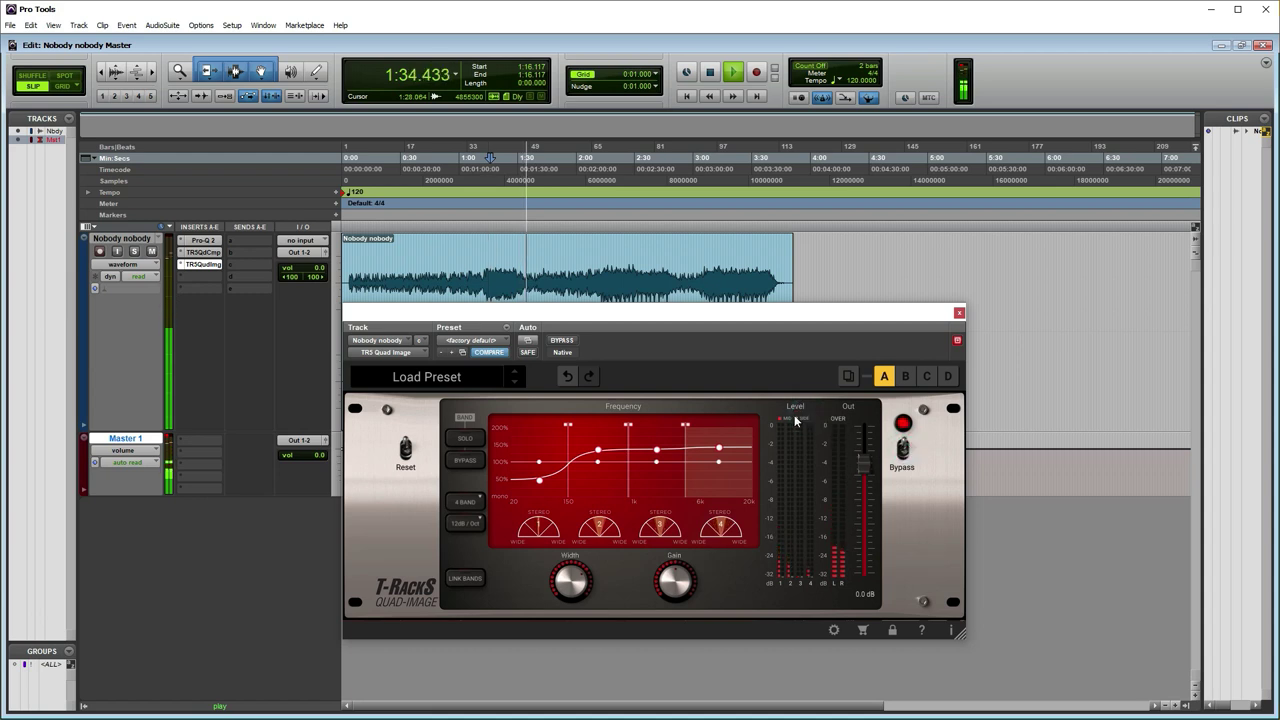
left_click(905, 450)
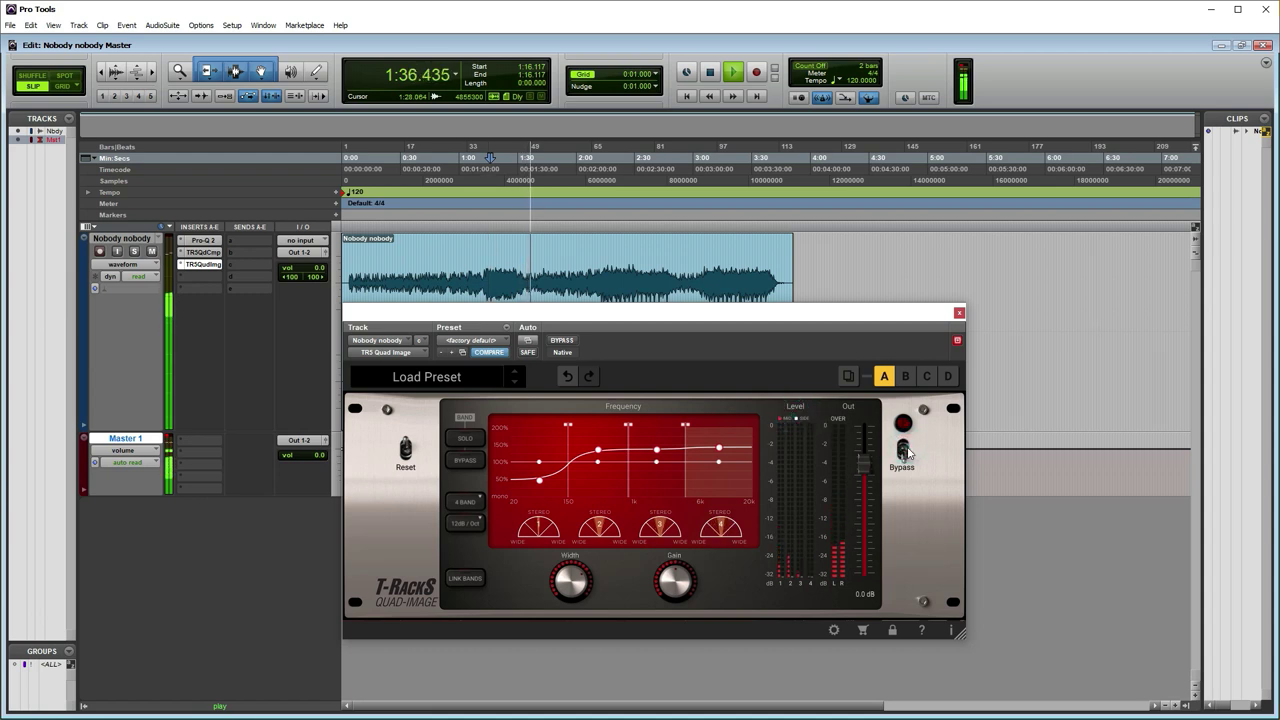
left_click(958, 314)
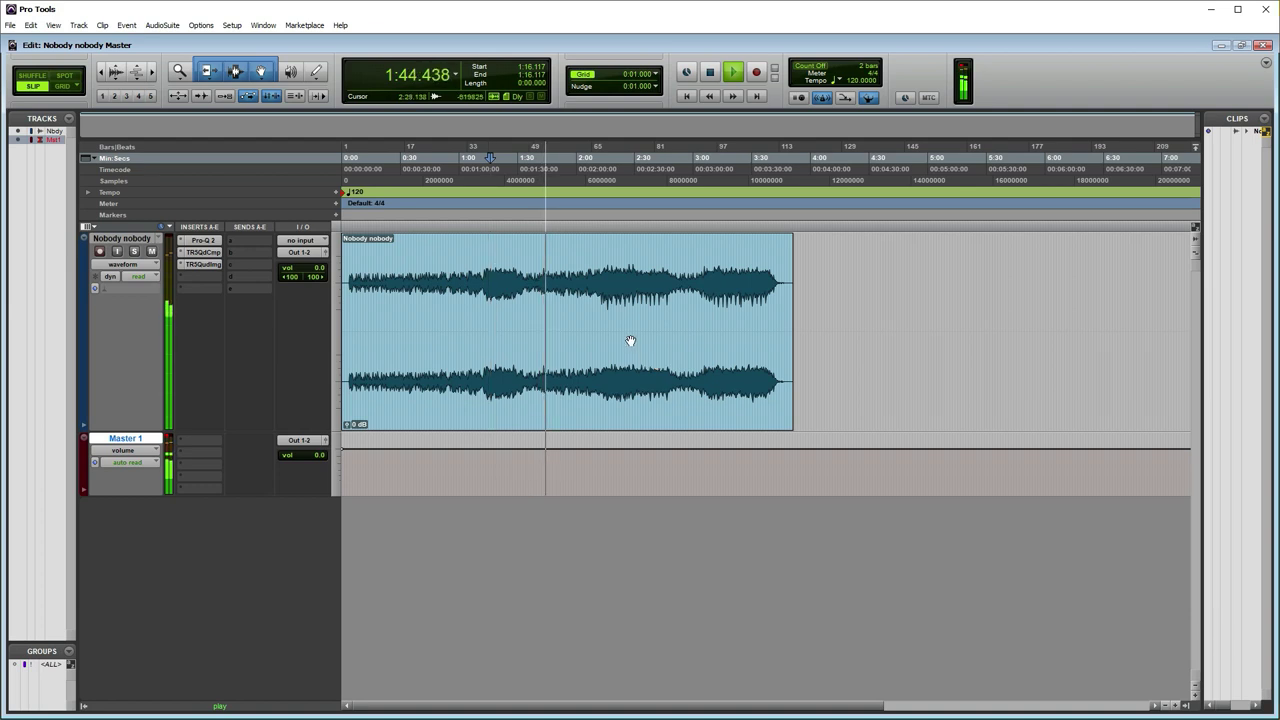
left_click(491, 277)
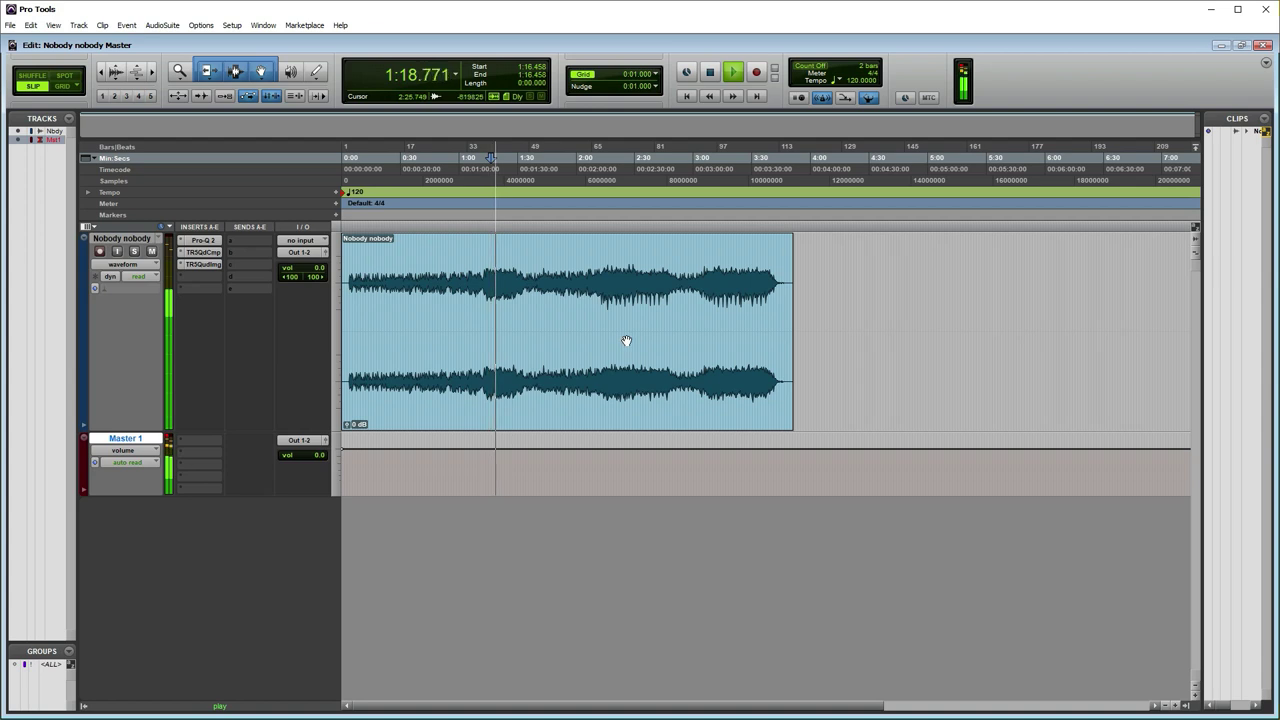
Step: Play the clip from about 2:34.3 to check the processed mix in its louder section, and stop playback
left_click(642, 272)
key("space")
key("ctrl+bracketright")
key("ctrl+bracketleft")
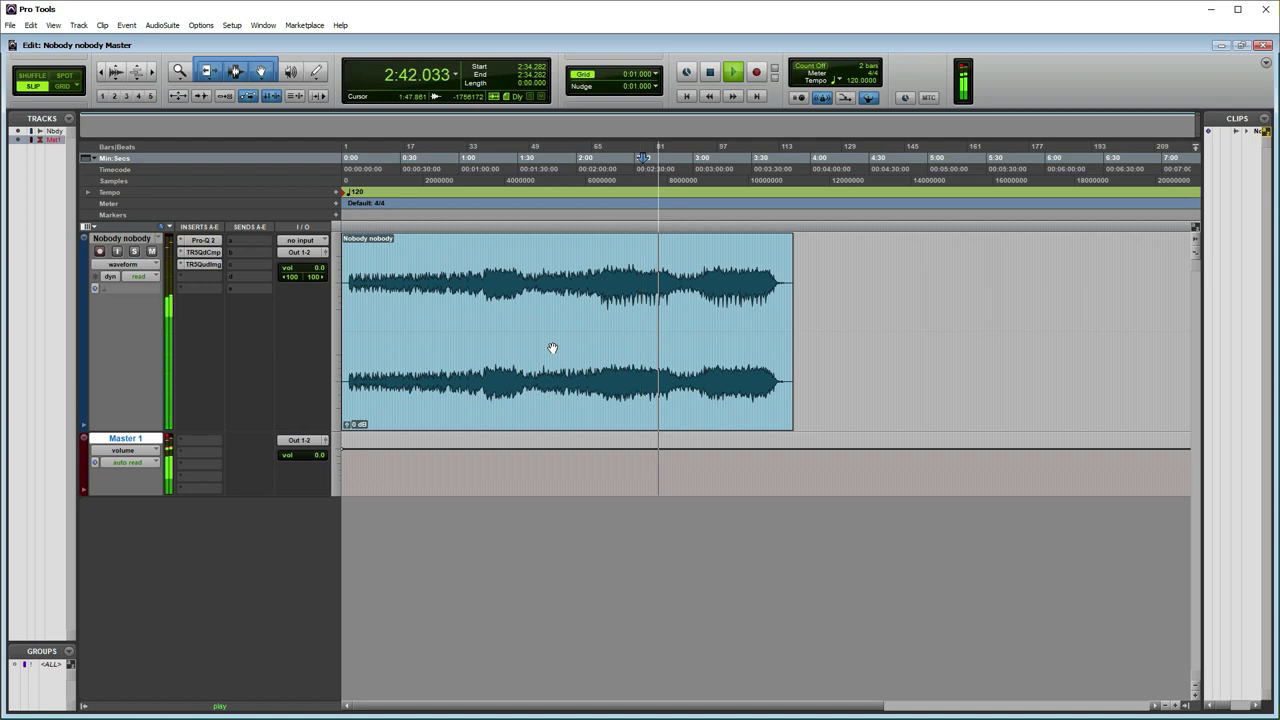
key("space")
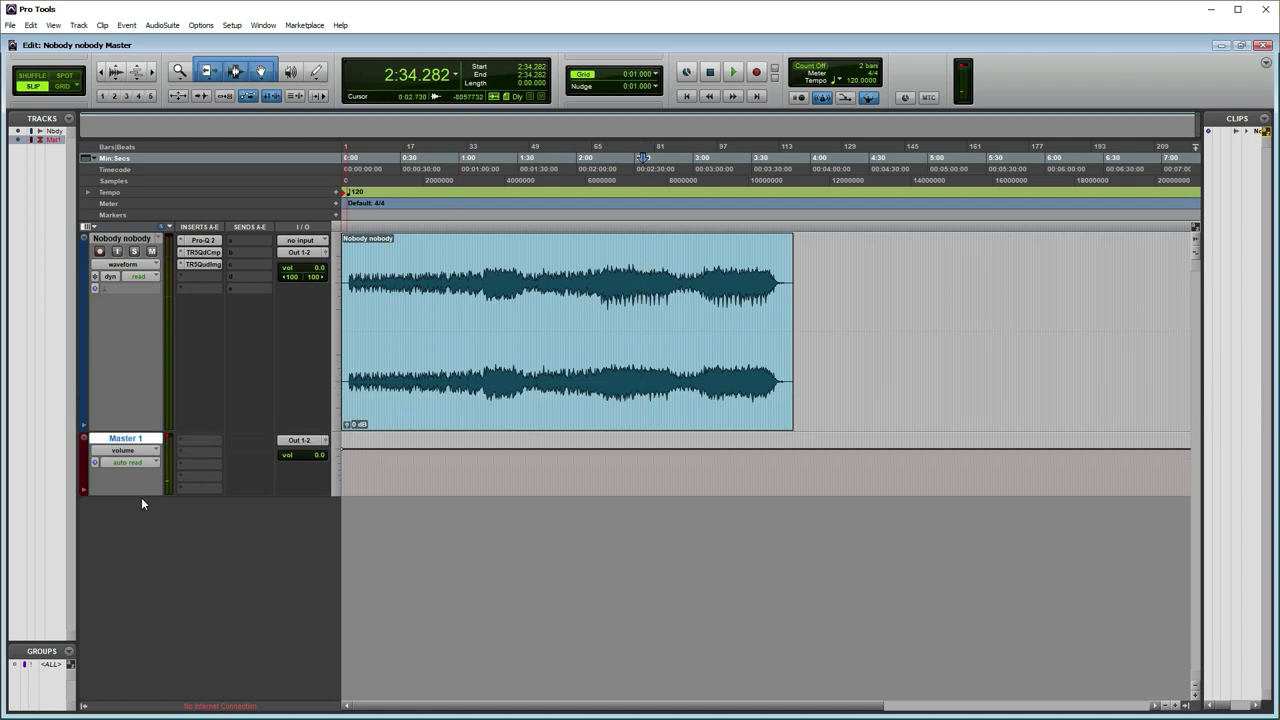
Step: Make the Master 1 track taller and insert the stereo FabFilter Pro-L limiter in its first insert slot
left_click_drag(141, 496, 141, 545)
left_click(197, 441)
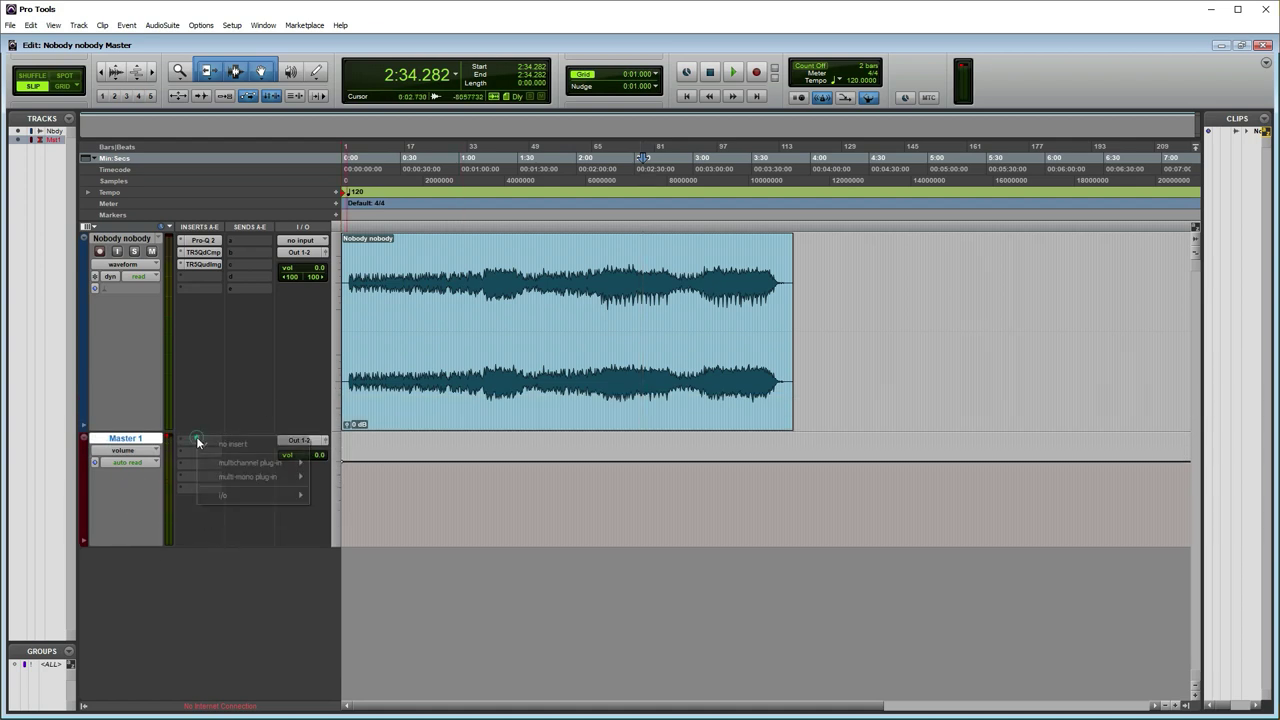
mouse_move(258, 463)
mouse_move(361, 475)
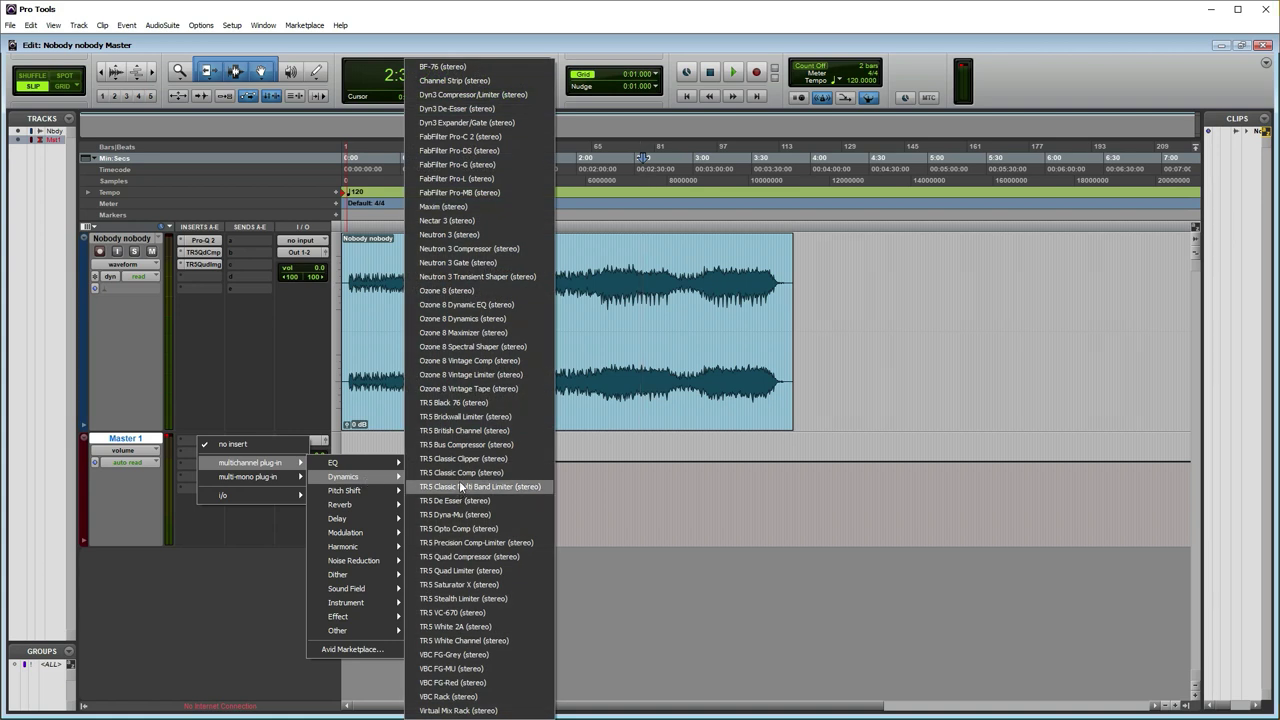
left_click(456, 178)
left_click_drag(842, 243, 912, 211)
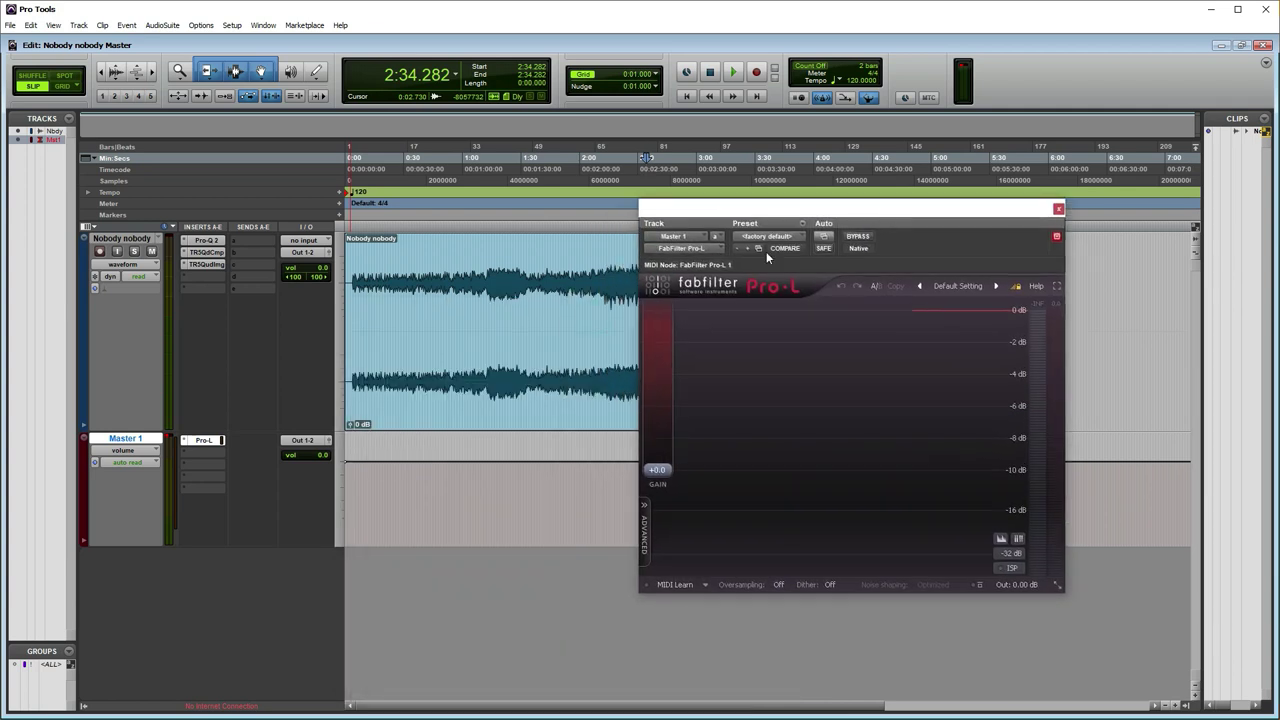
Step: Play the clip from about 0:56.3, raise the limiter's gain to about +4.5 dB, and stop playback
left_click(465, 272)
left_click(456, 275)
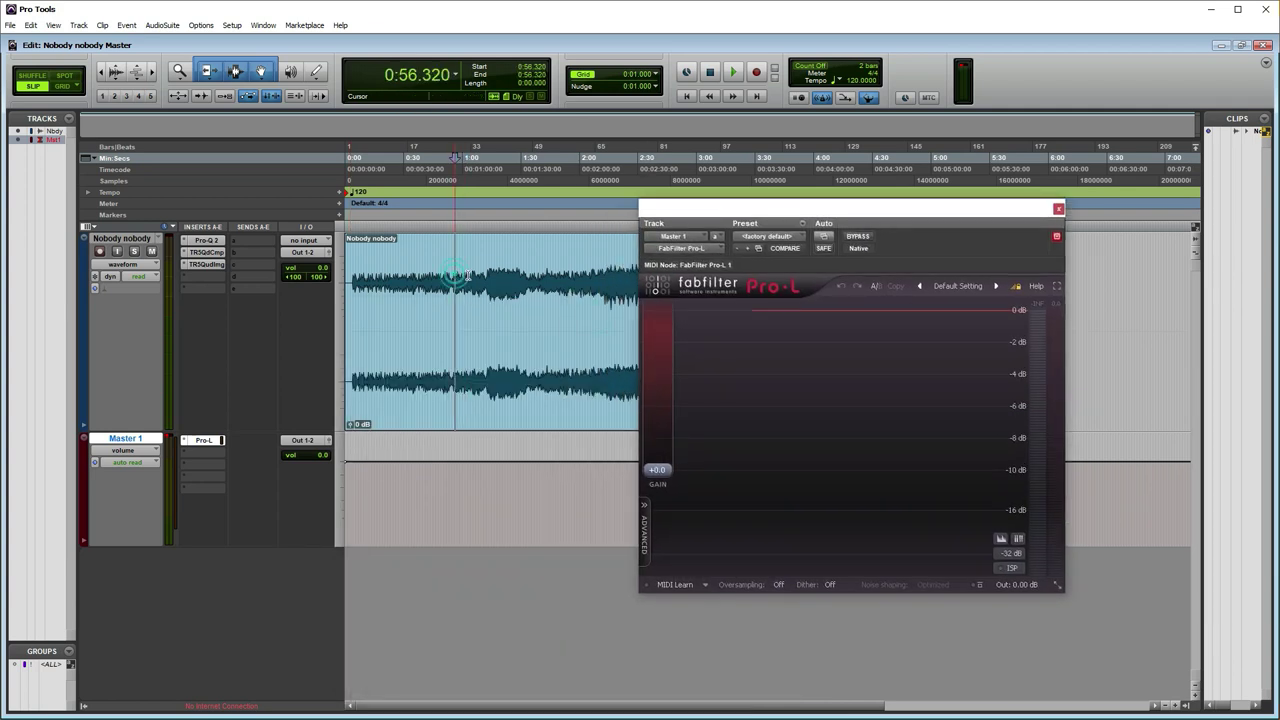
key("space")
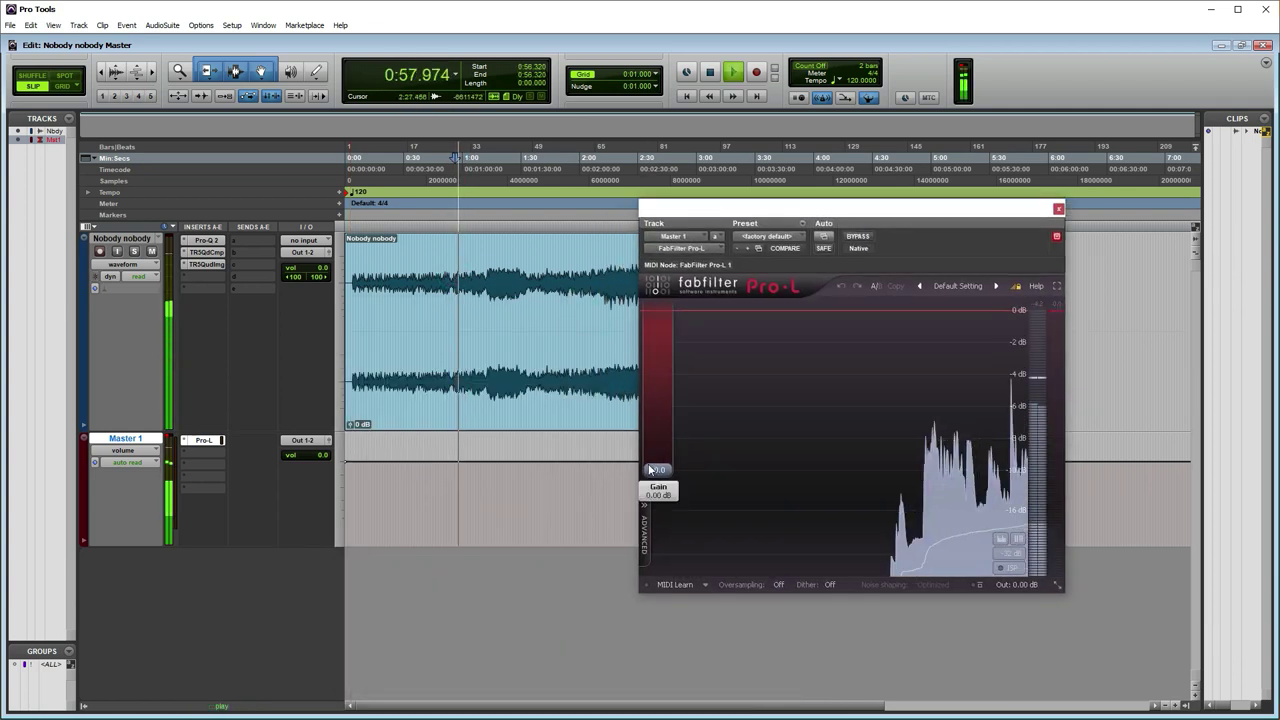
left_click_drag(657, 469, 657, 445)
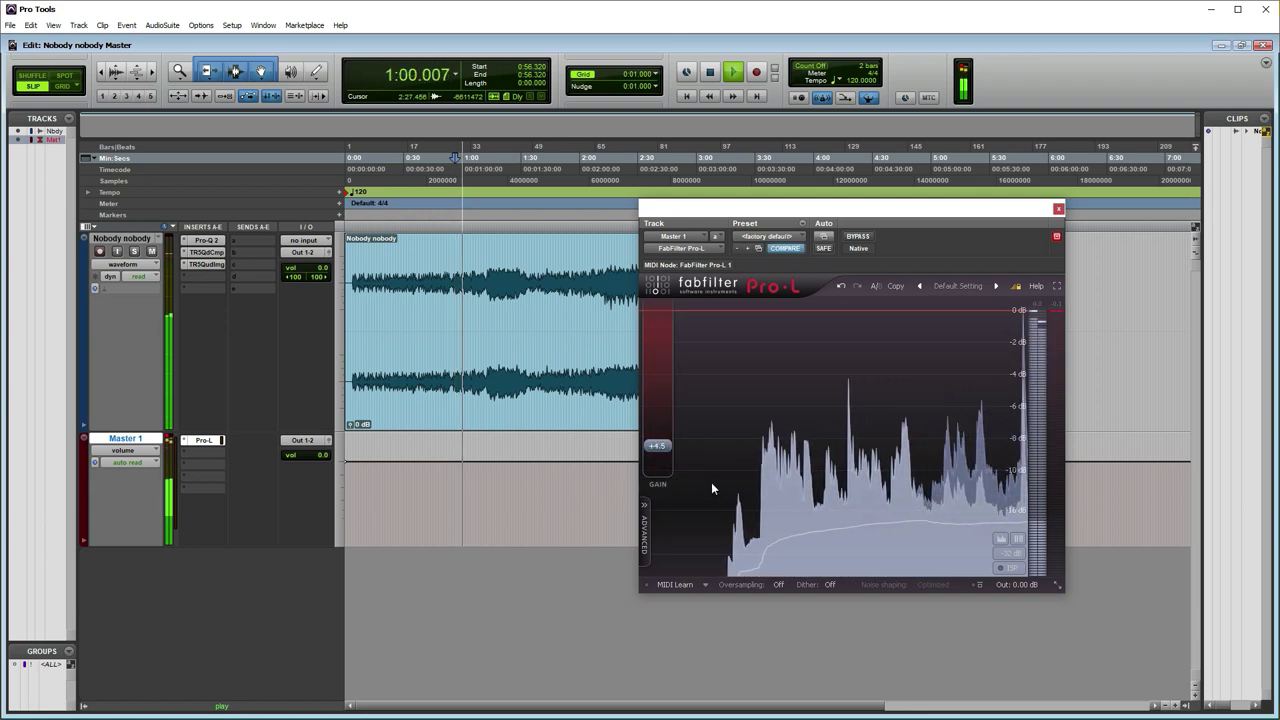
key("space")
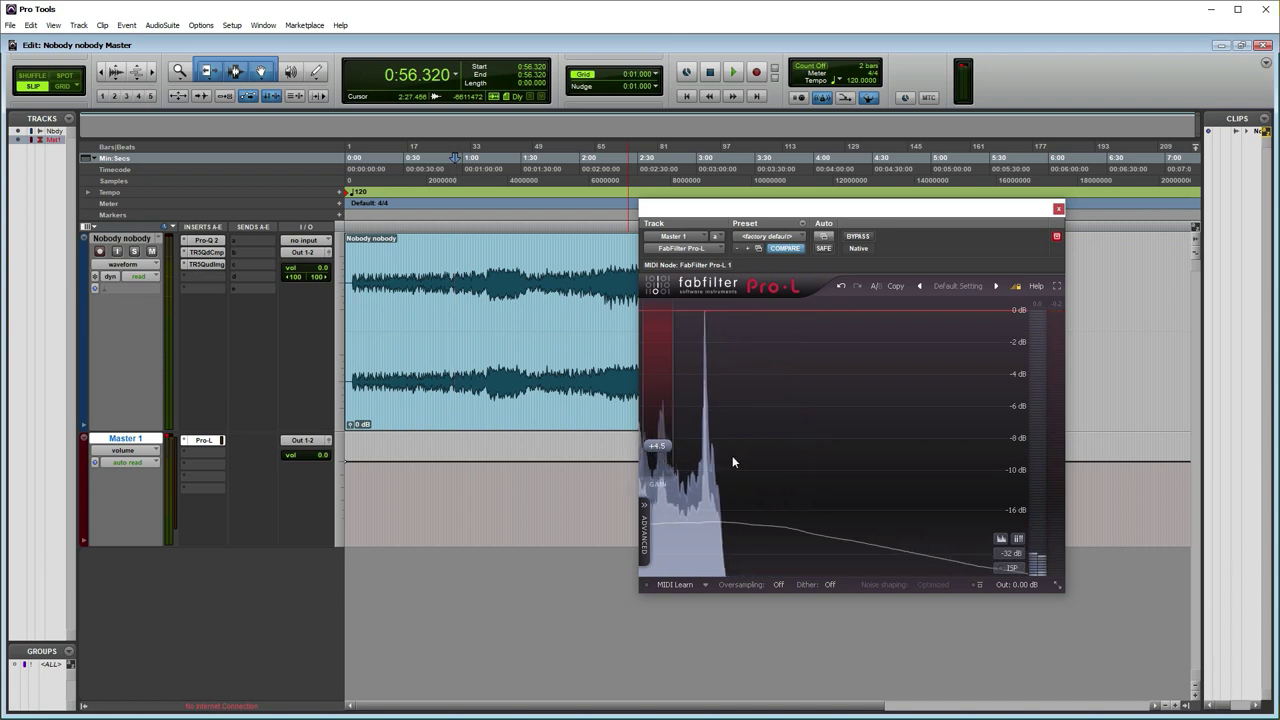
Step: Try a limiter gain of about +6.3 dB, bring it back to about +4.4 dB, and play from about 0:36.5
mouse_move(658, 446)
left_mouse_down()
mouse_move(674, 357)
mouse_move(668, 437)
left_mouse_up()
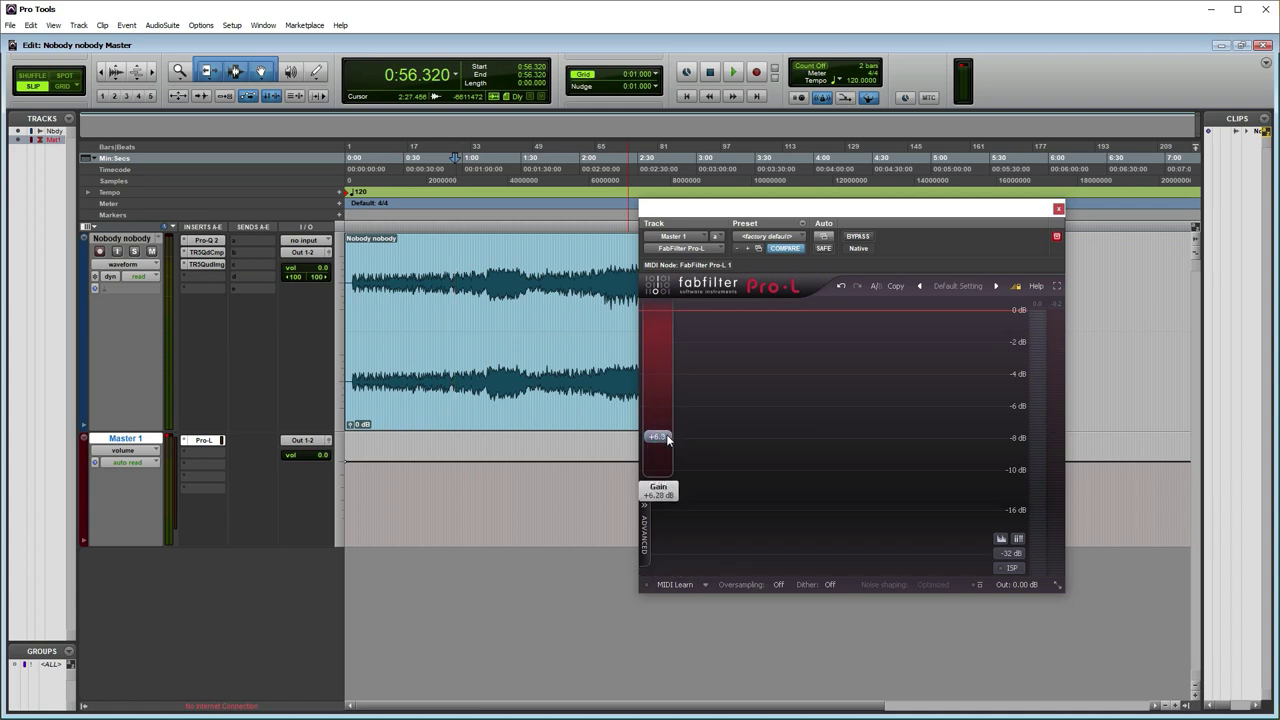
left_click_drag(655, 440, 665, 449)
left_click(416, 287)
key("space")
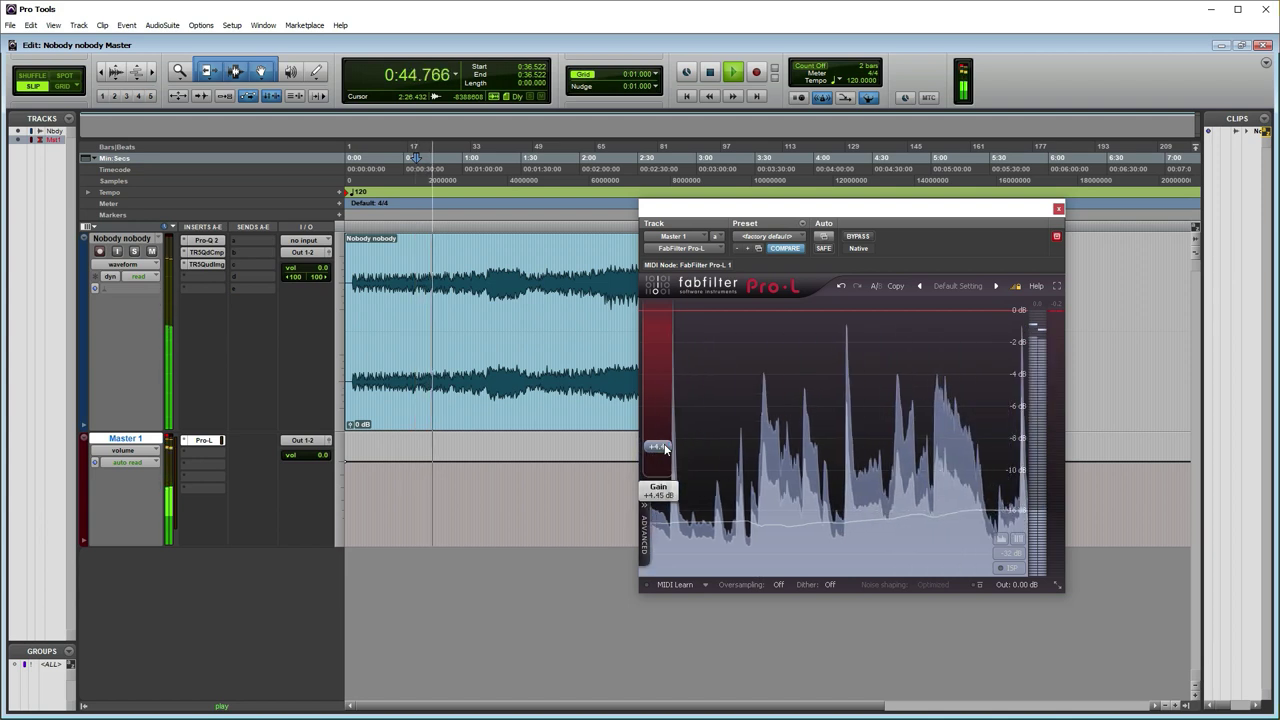
Step: Reveal the limiter's advanced settings and reposition its window clear of the waveform while the passage plays, stopping playback at the end
left_click_drag(827, 209, 809, 219)
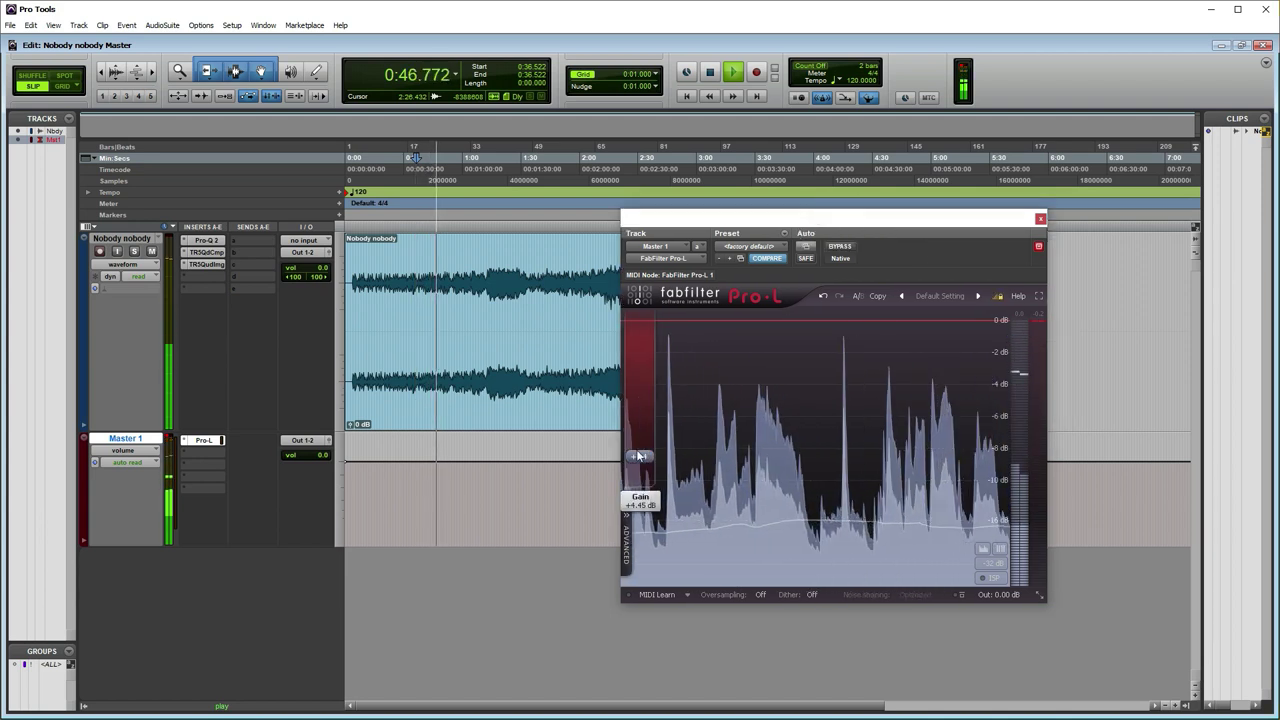
left_click(624, 540)
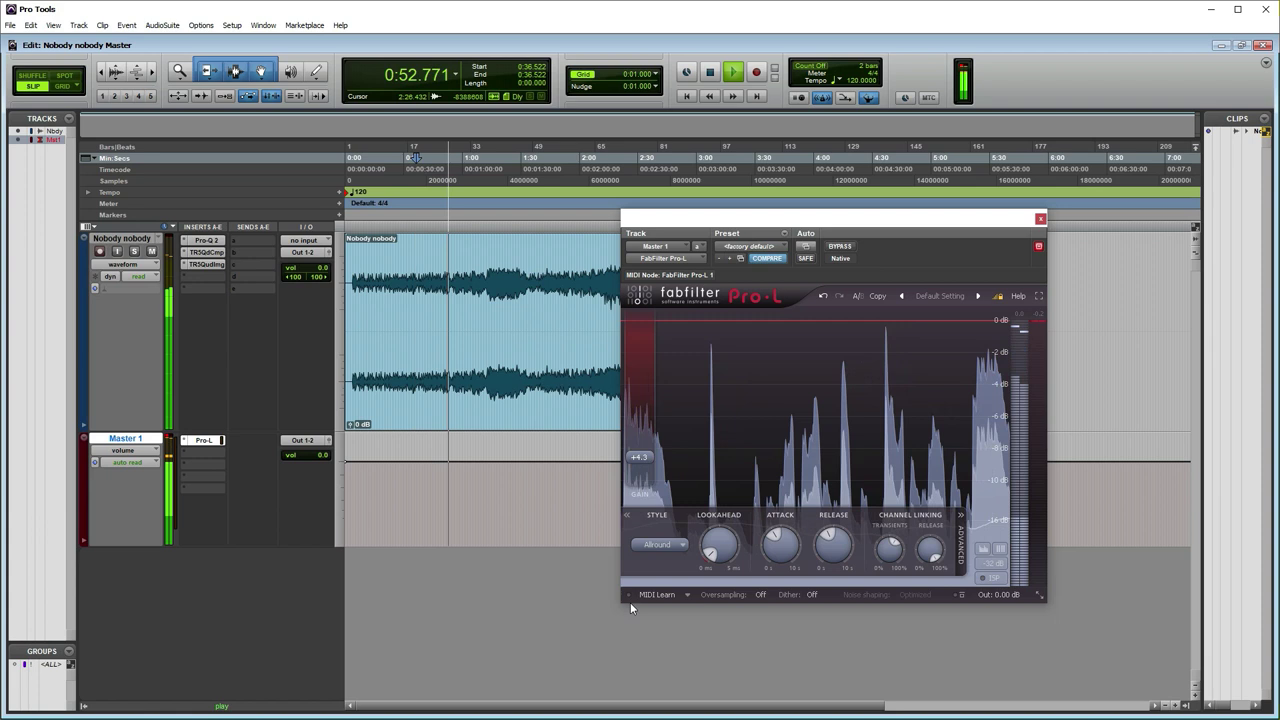
left_click_drag(834, 216, 882, 178)
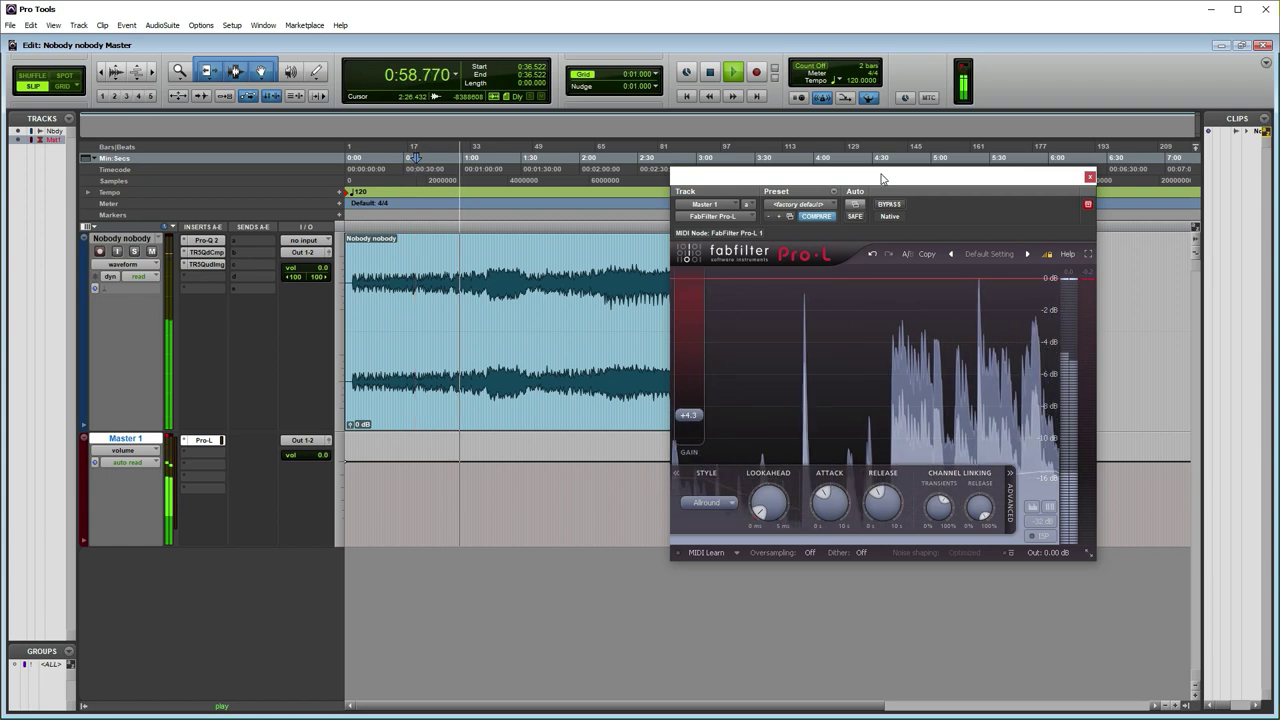
left_click_drag(882, 178, 897, 184)
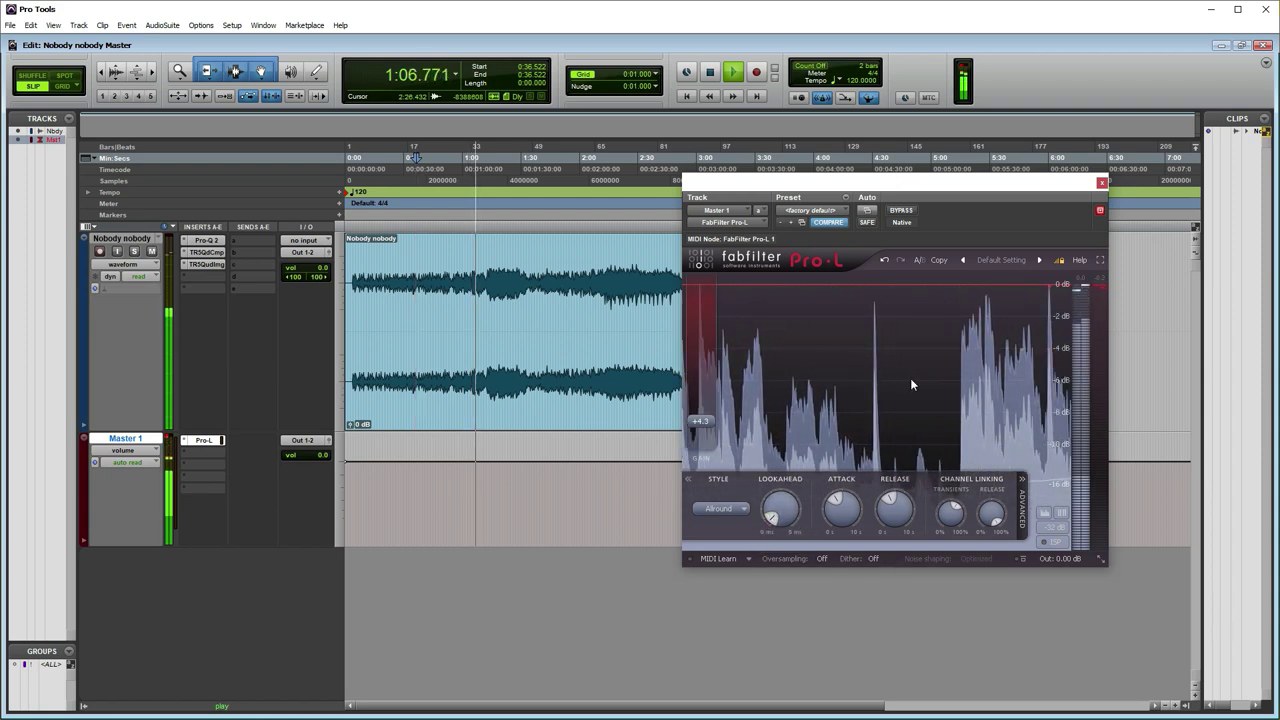
key("space")
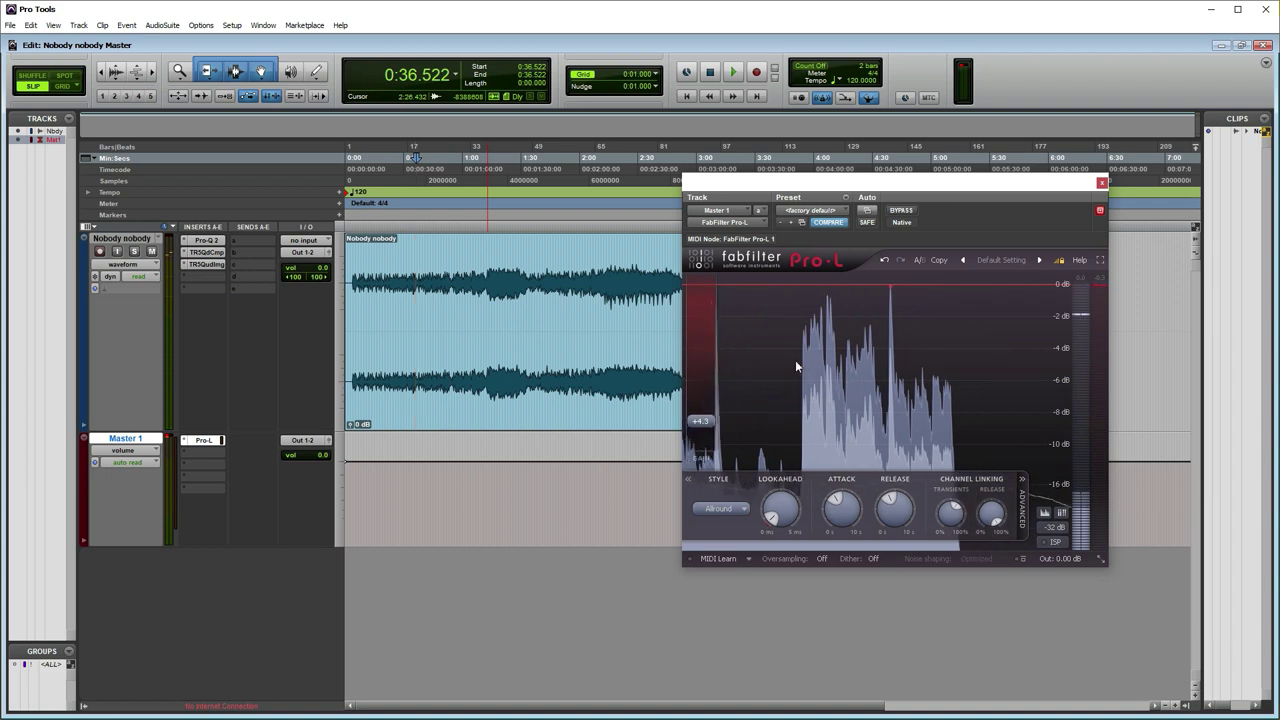
left_click(744, 507)
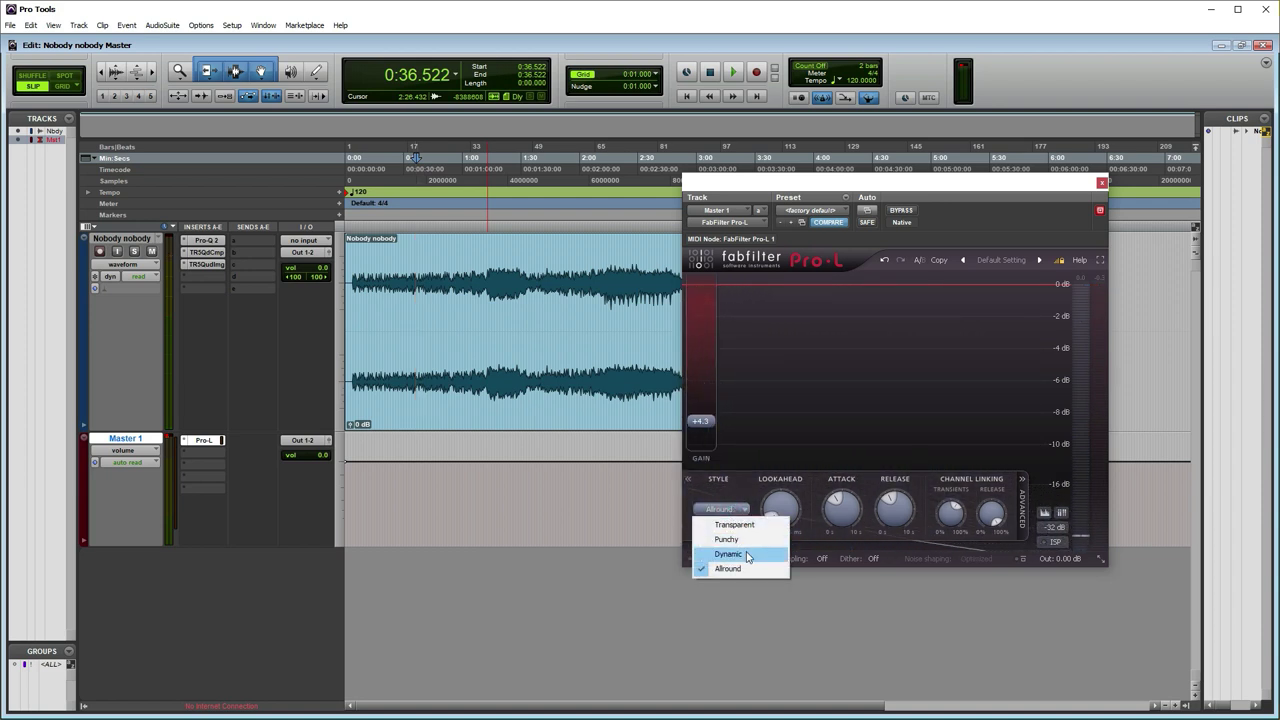
left_click(740, 505)
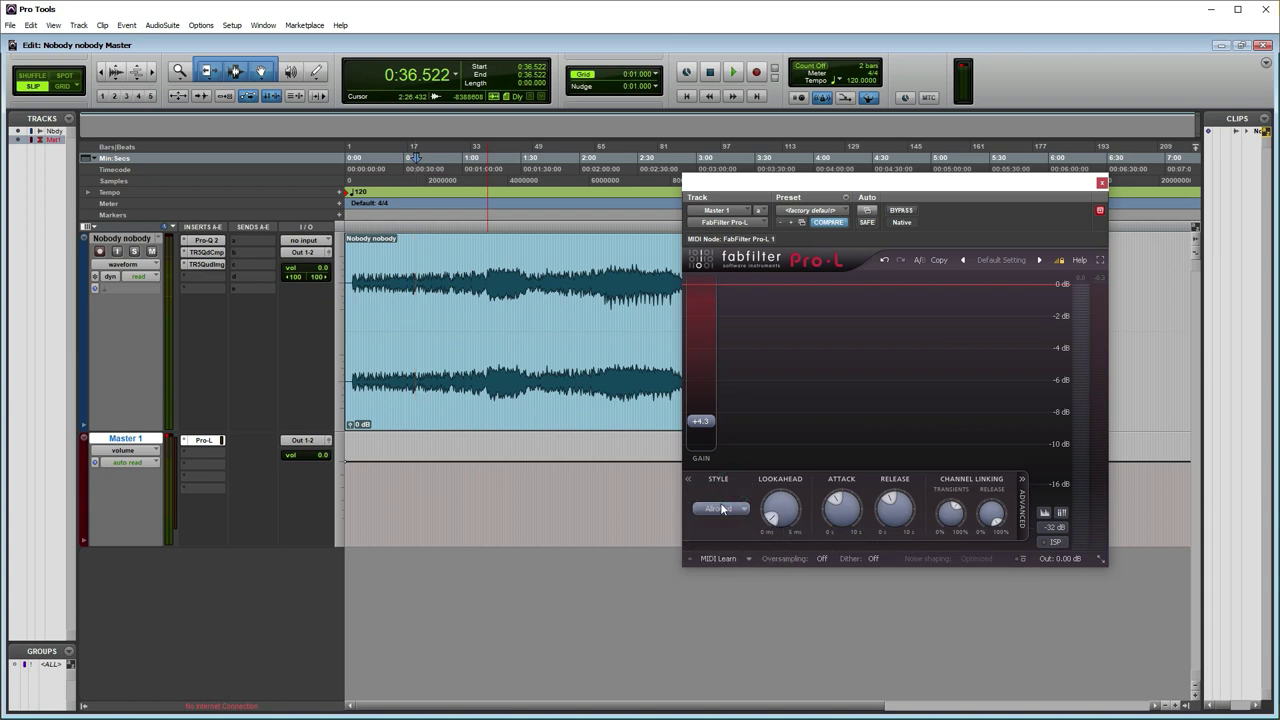
left_click(725, 512)
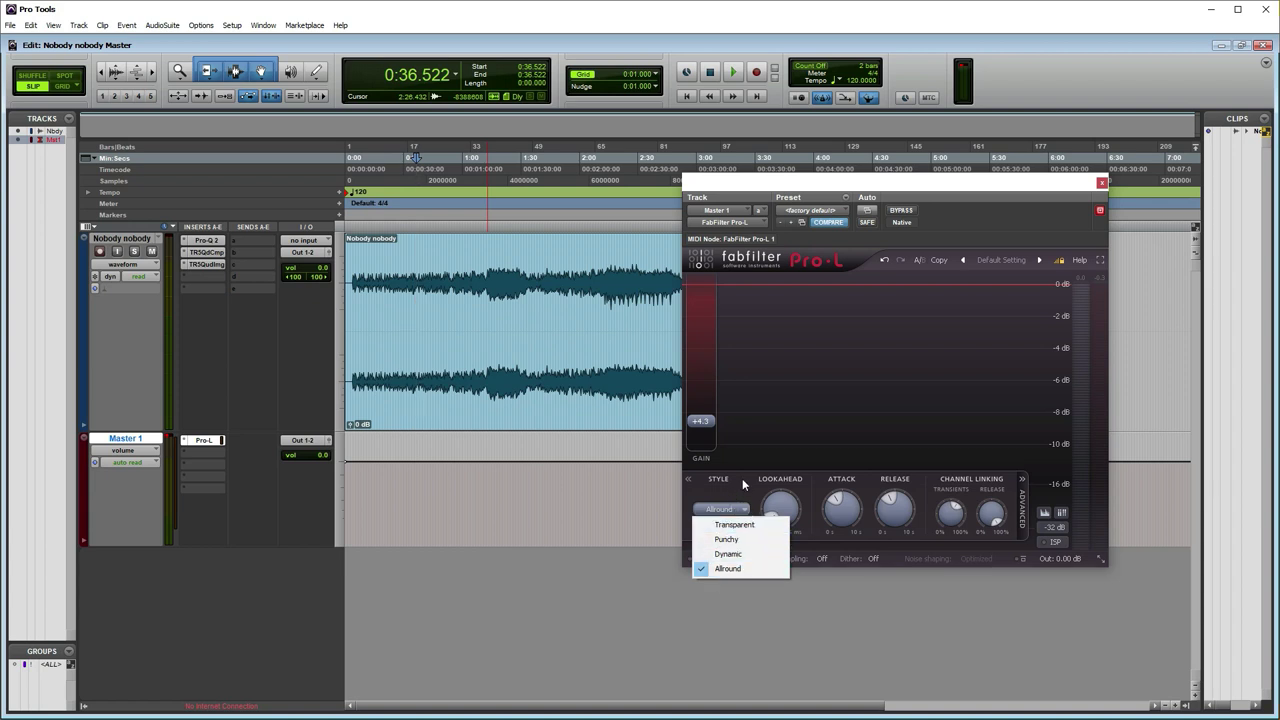
left_click(737, 510)
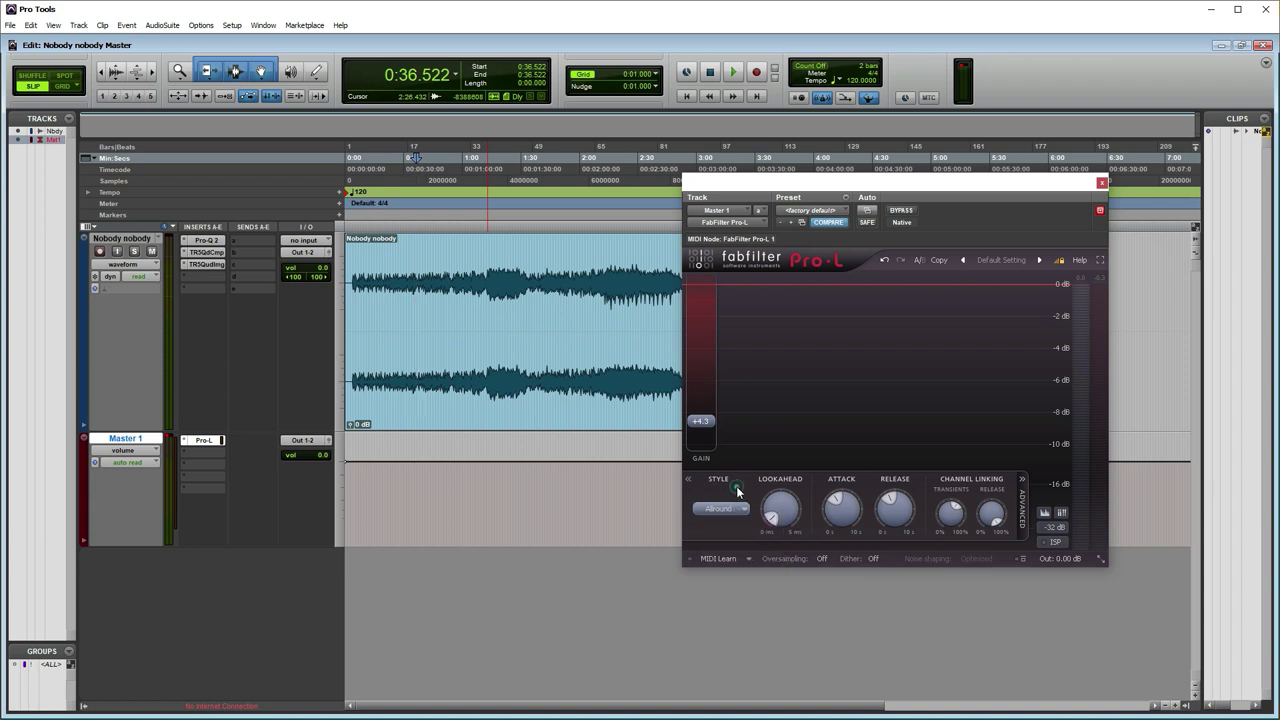
Step: Play from about 0:25.9 and audition the Transparent, Punchy and Dynamic limiting styles, returning to Allround
left_click(398, 277)
key("space")
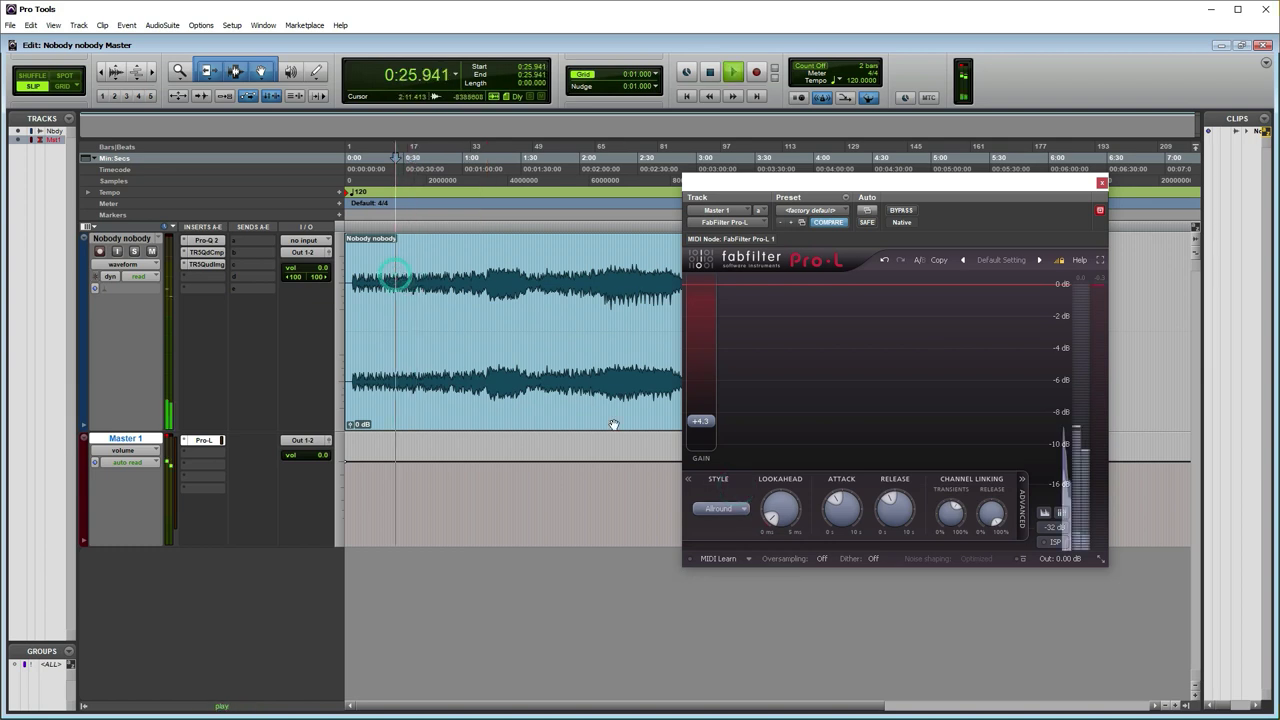
left_click(730, 510)
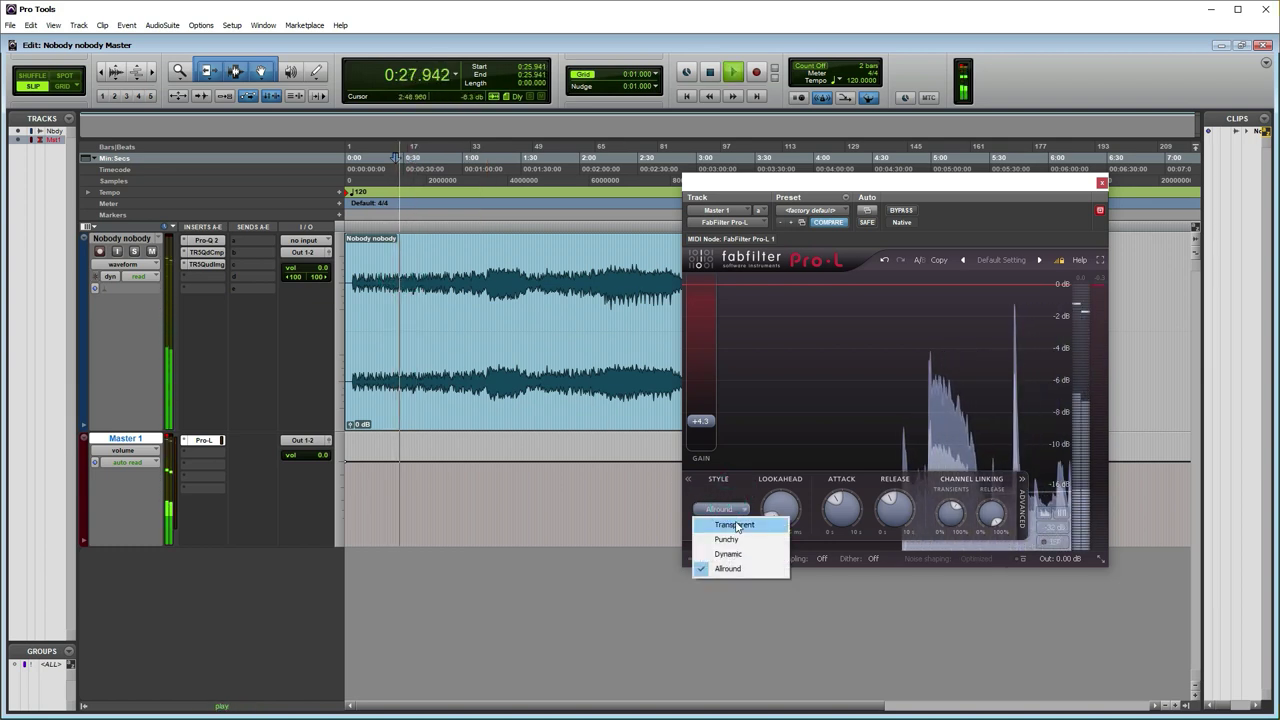
left_click(736, 525)
left_click(726, 509)
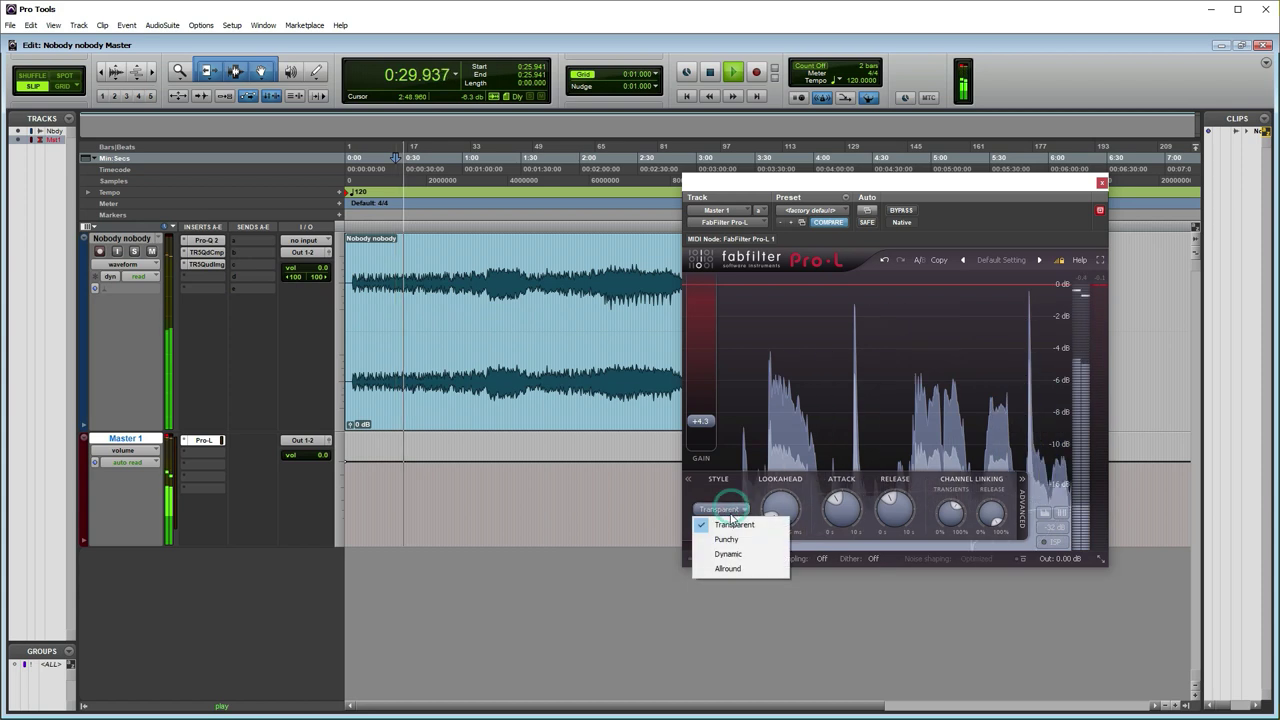
left_click(727, 540)
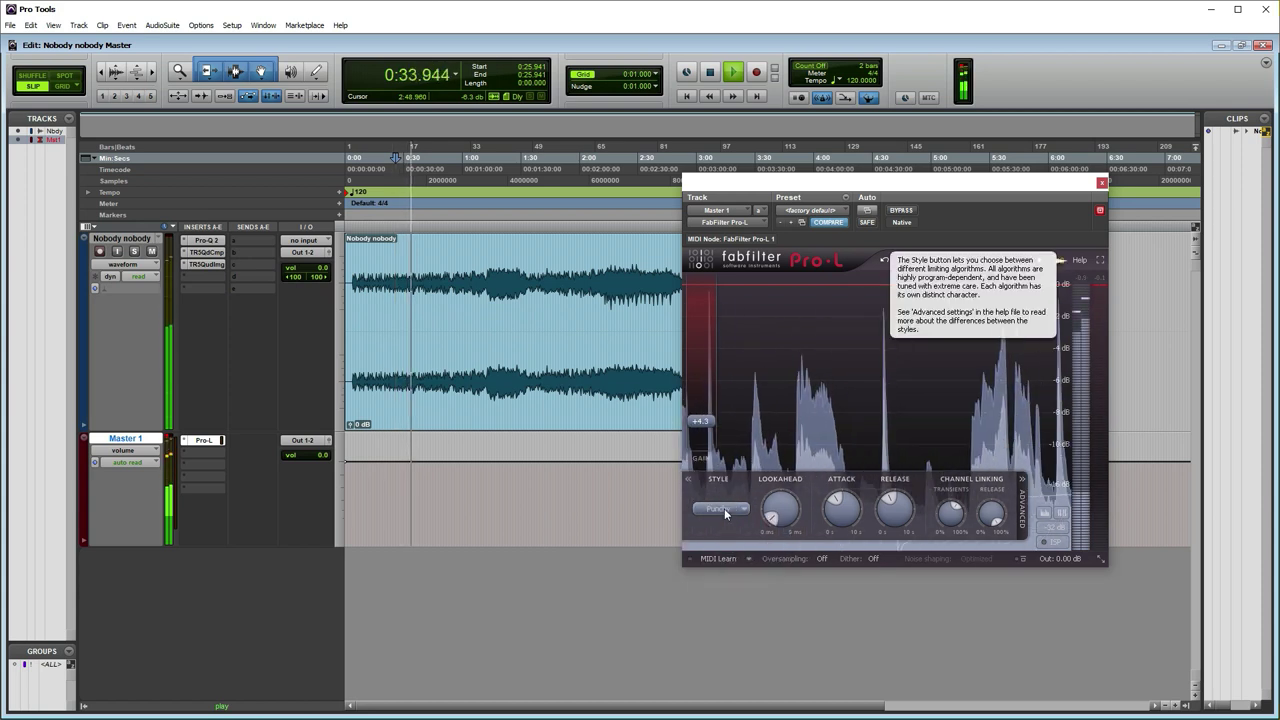
left_click(724, 508)
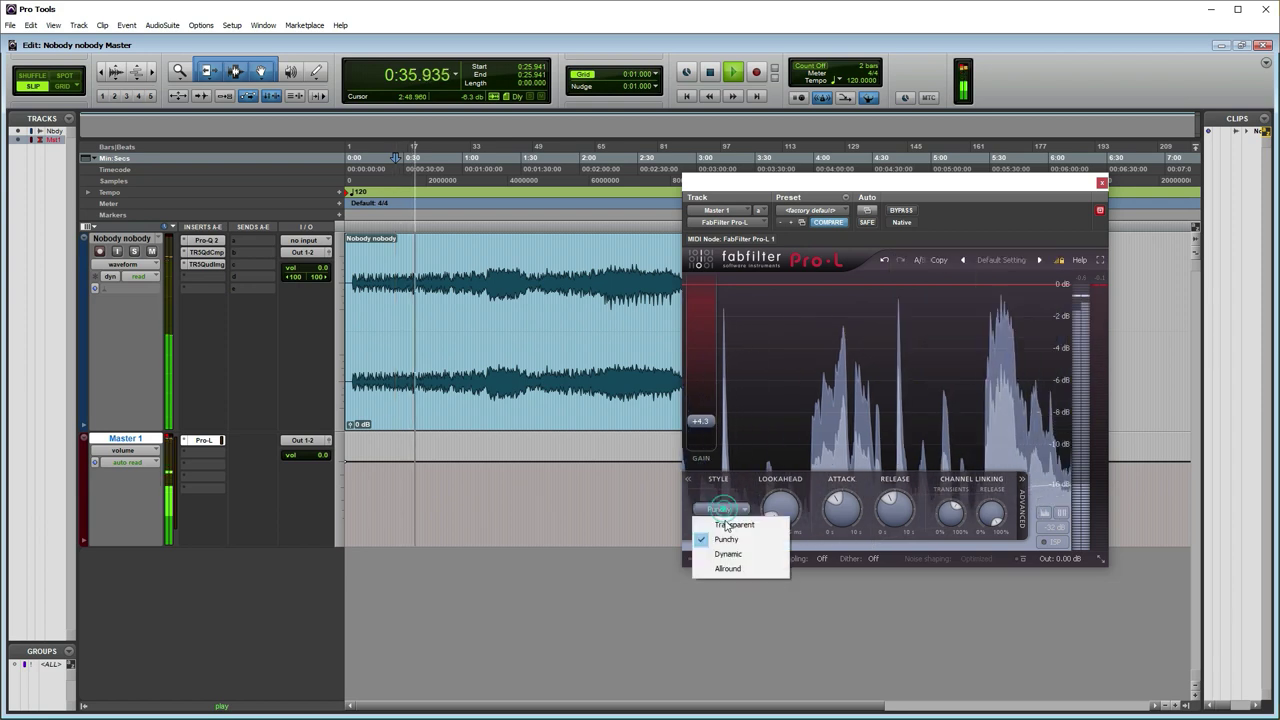
left_click(725, 557)
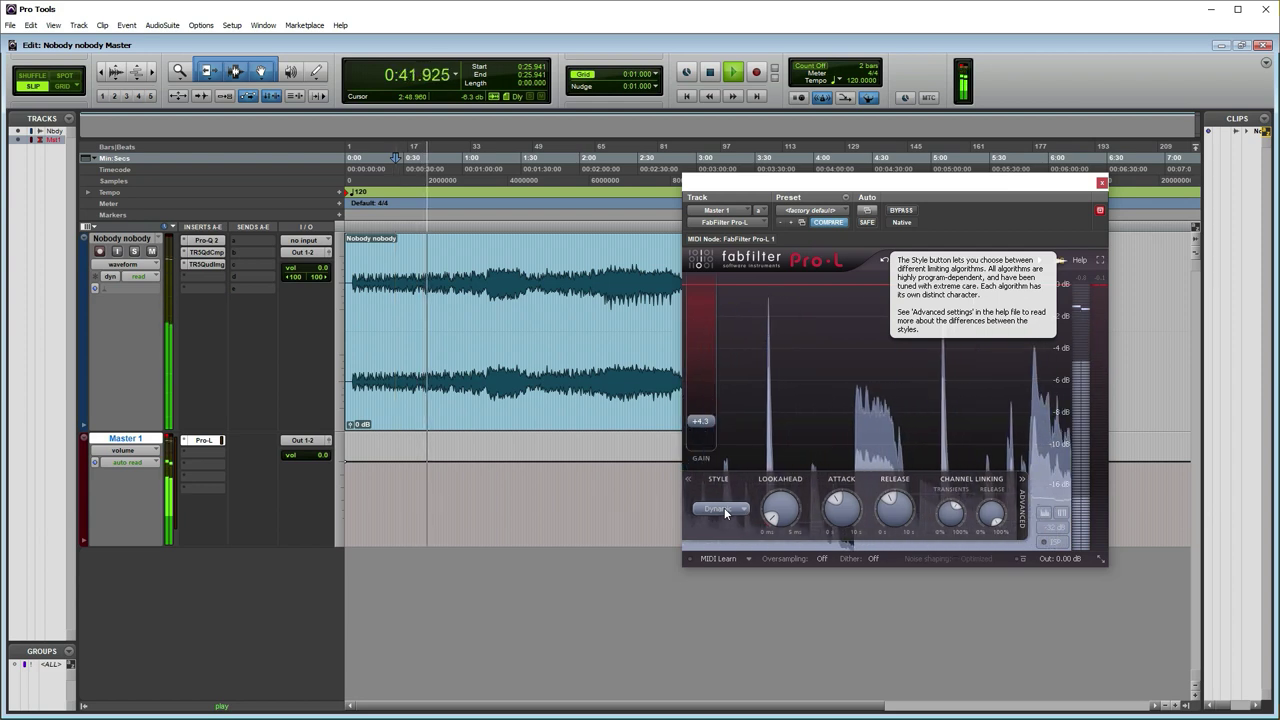
left_click(722, 509)
left_click(730, 569)
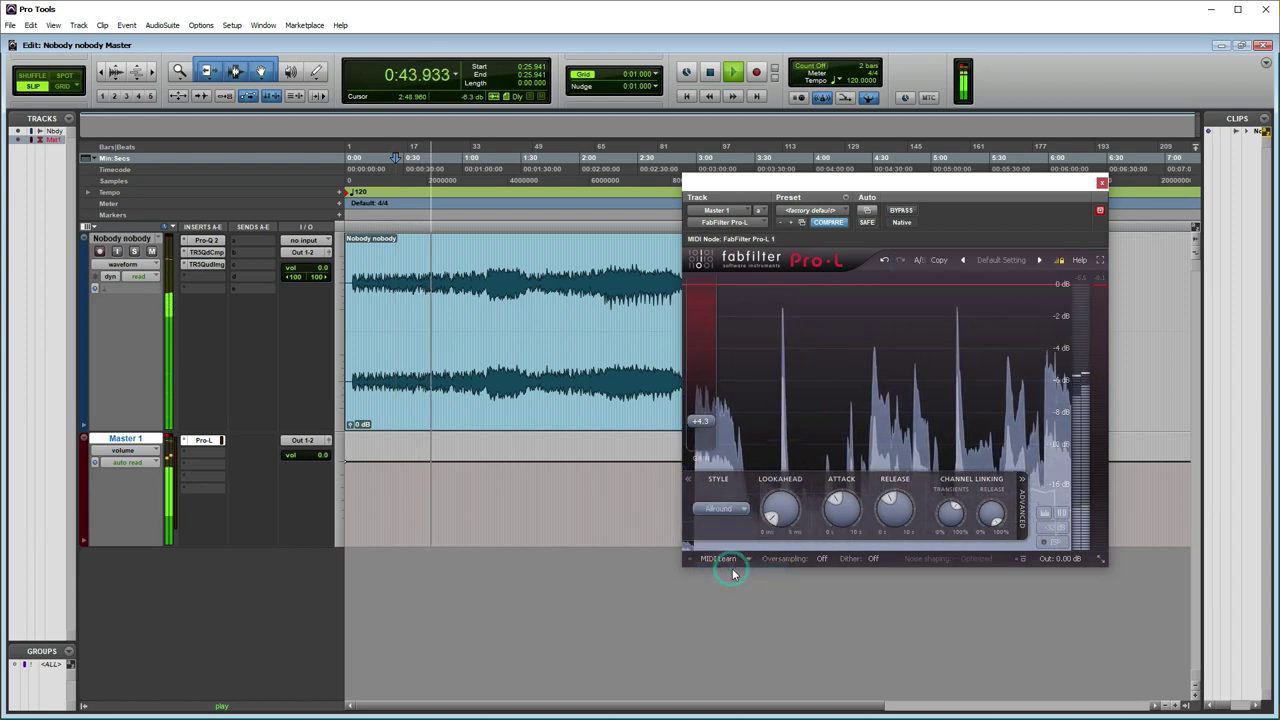
Step: Audition the Punchy limiting style again, set the style to Dynamic, and stop playback
left_click(735, 511)
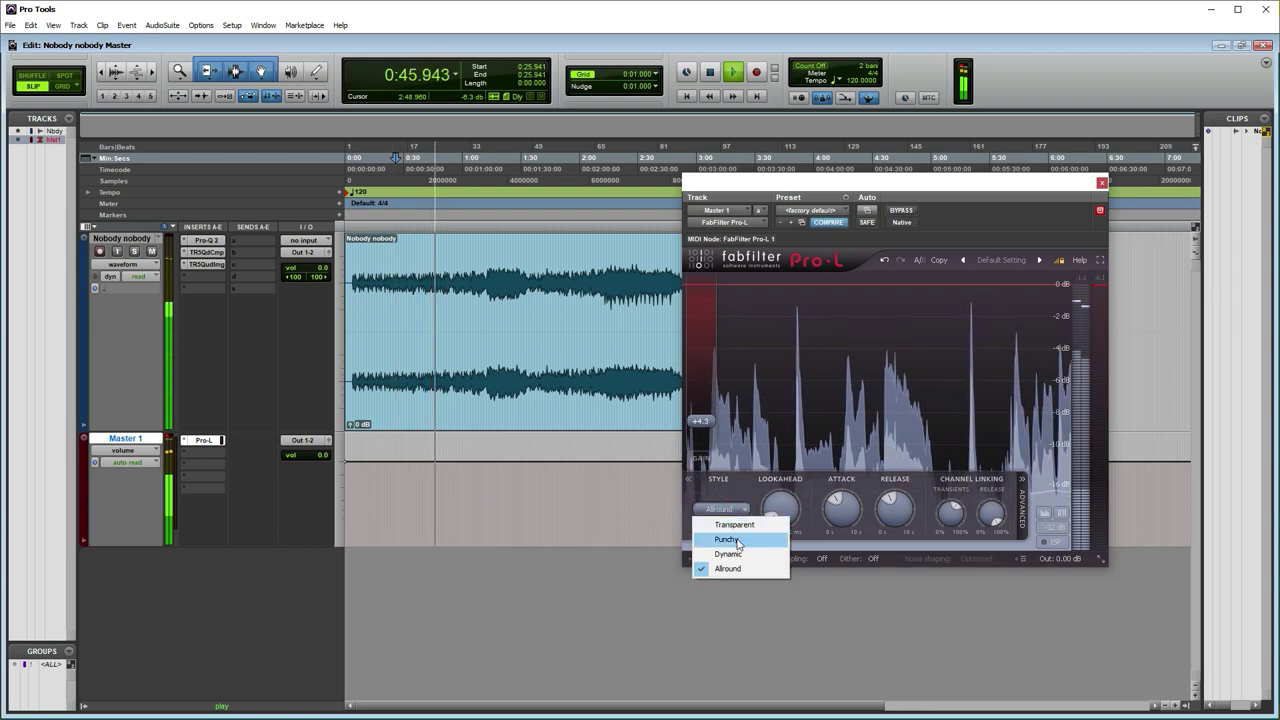
left_click(728, 540)
left_click(735, 511)
left_click(728, 554)
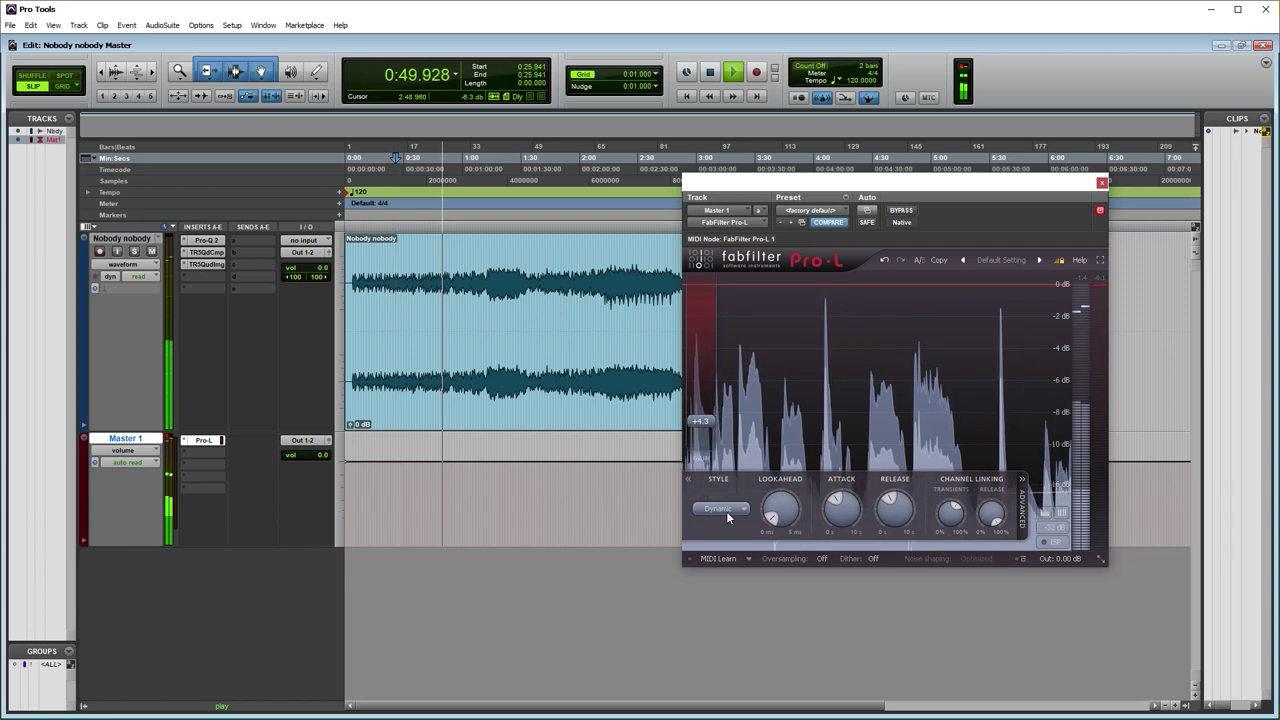
key("space")
left_click(718, 508)
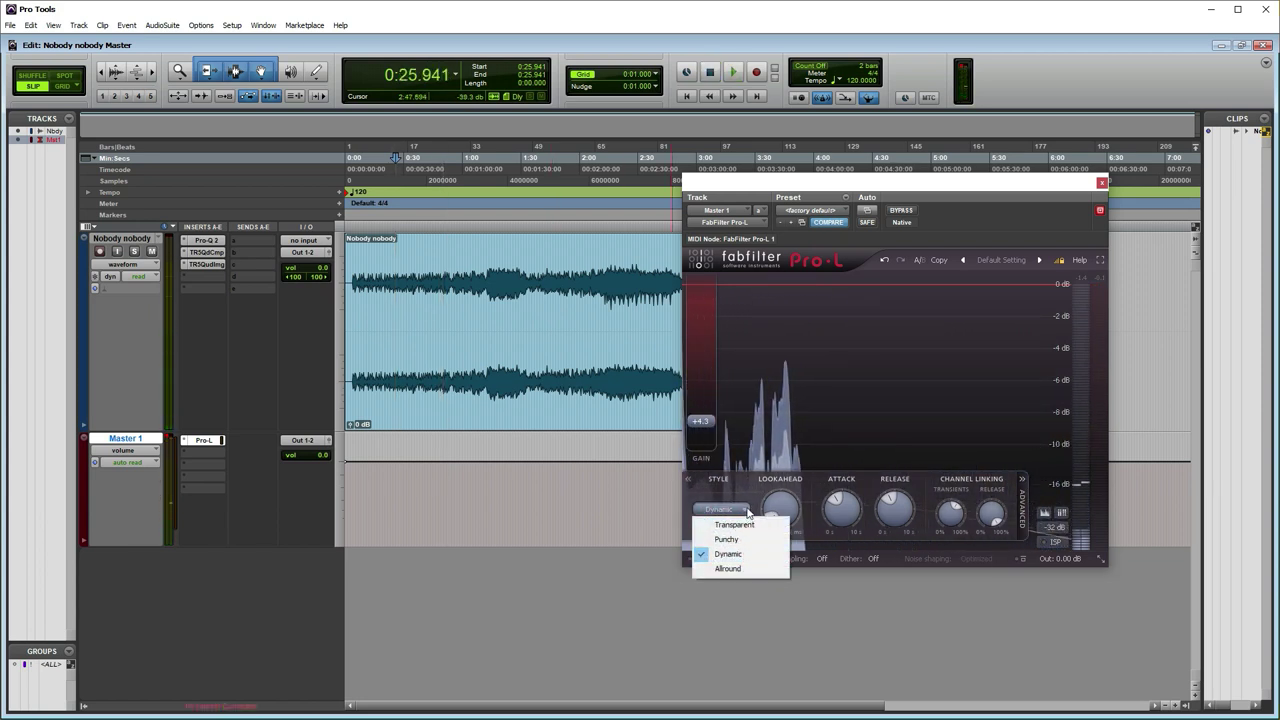
left_click(748, 487)
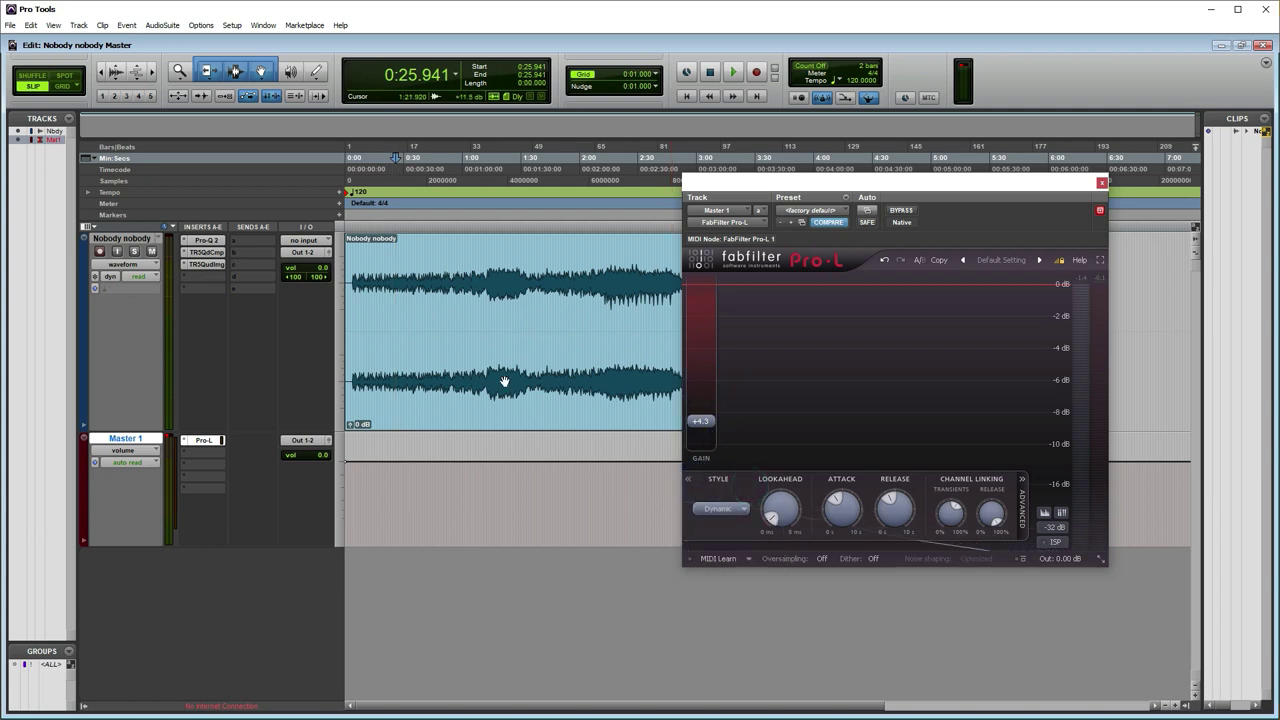
Step: Replay the passage from about 0:25.9, comparing the Punchy style with Dynamic and returning to Dynamic
key("space")
left_click(706, 512)
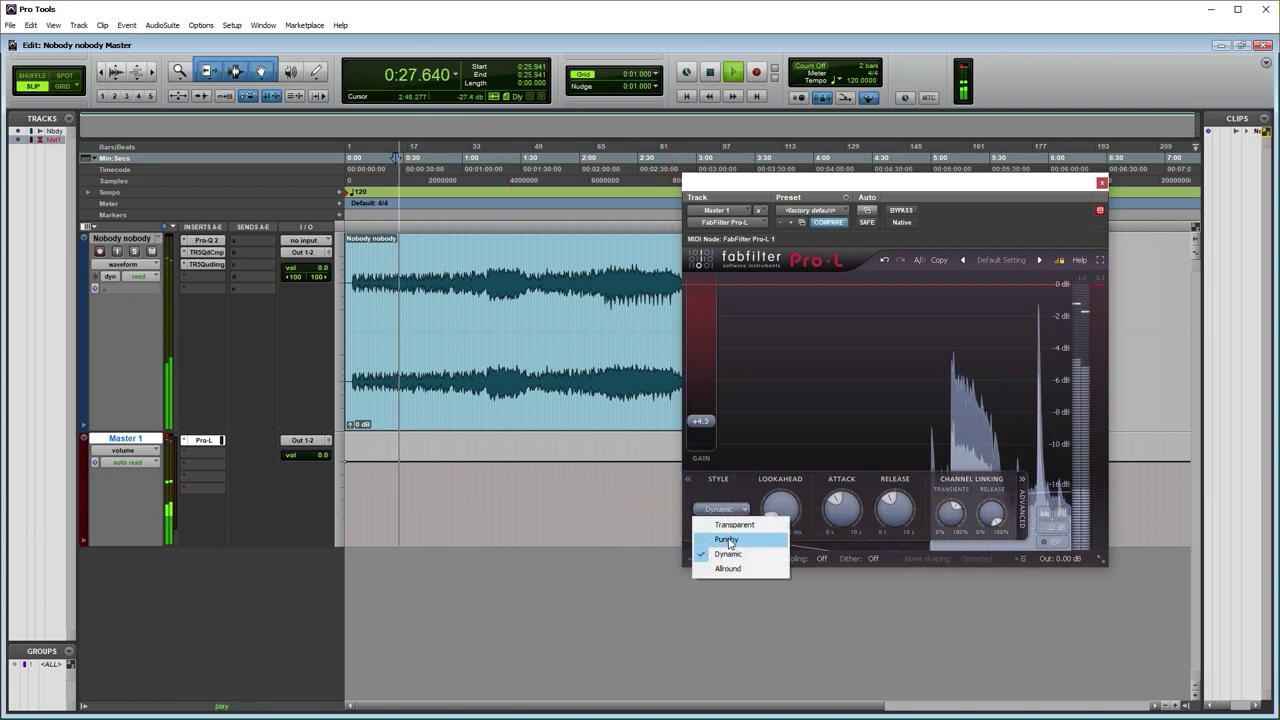
left_click(727, 540)
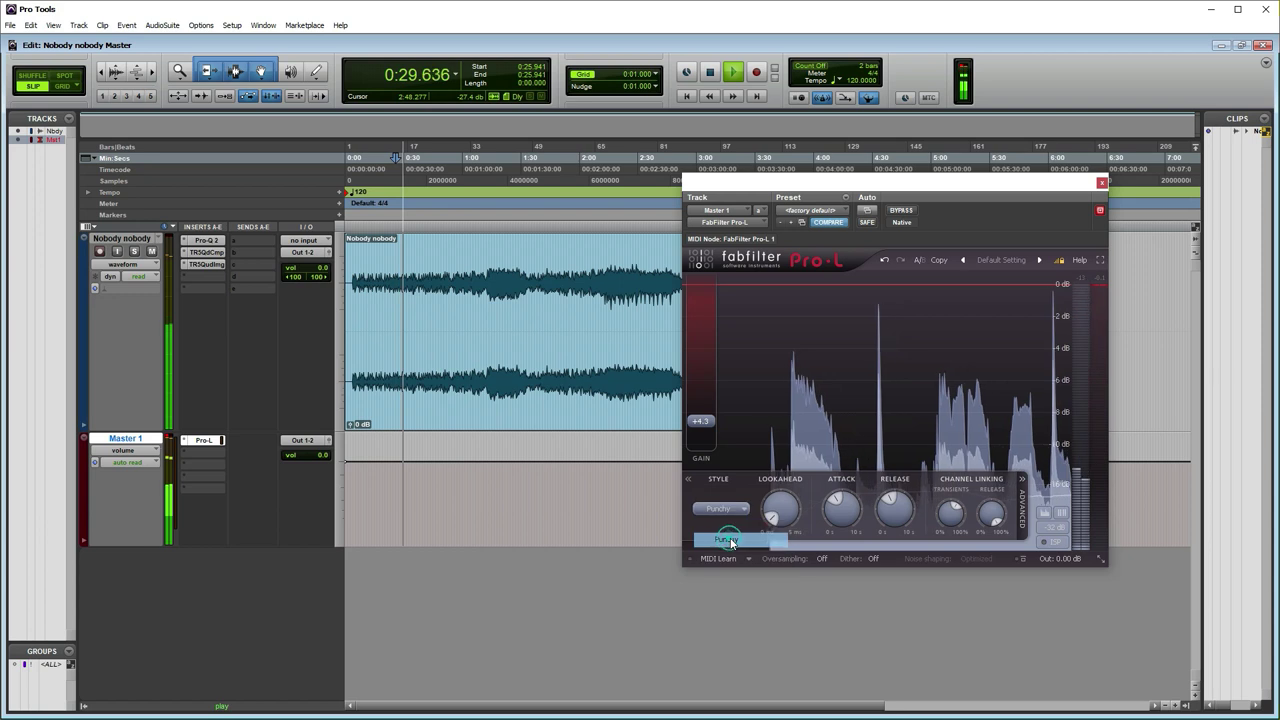
left_click(737, 509)
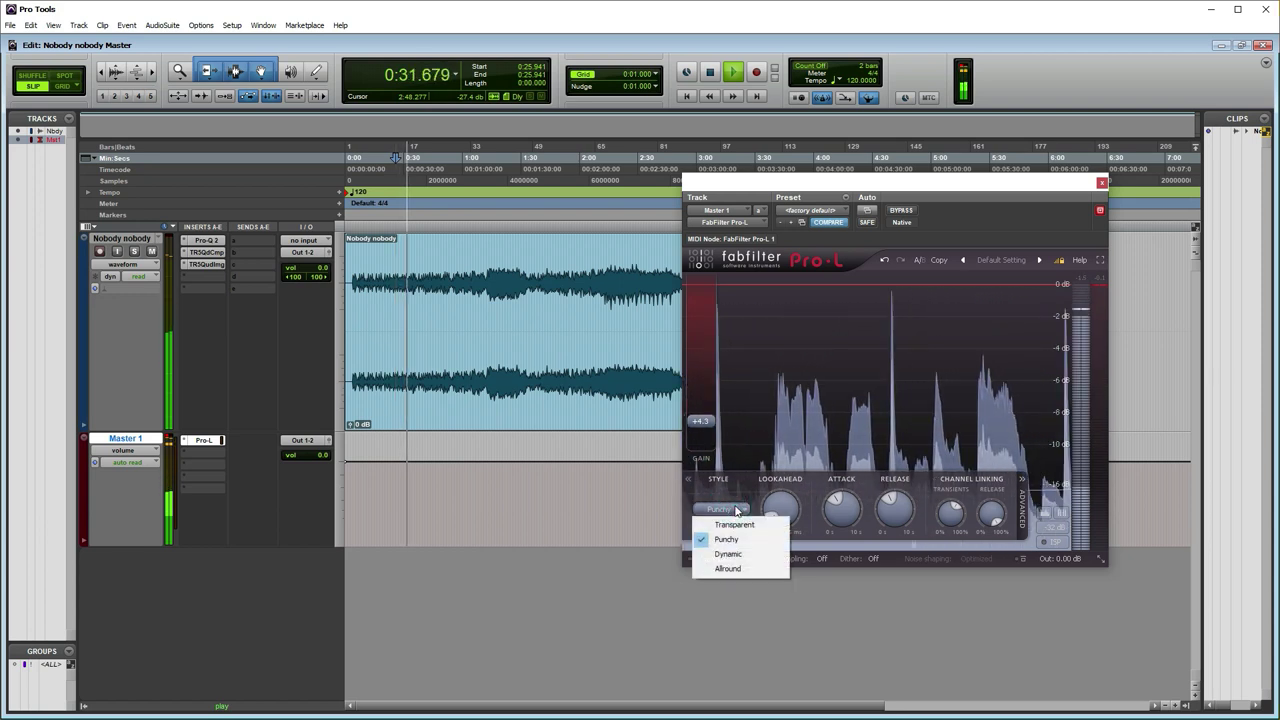
left_click(735, 555)
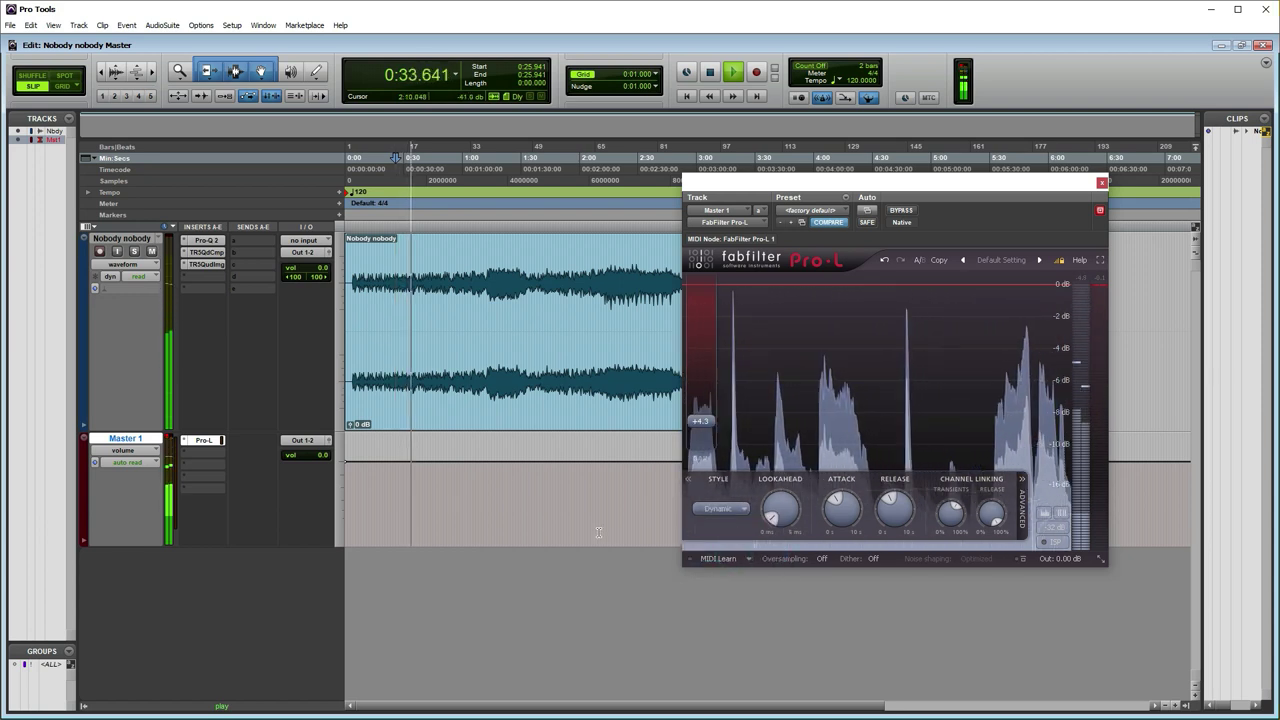
Step: Stop playback, check the limiter's available styles, and reposition its window for a better view
key("space")
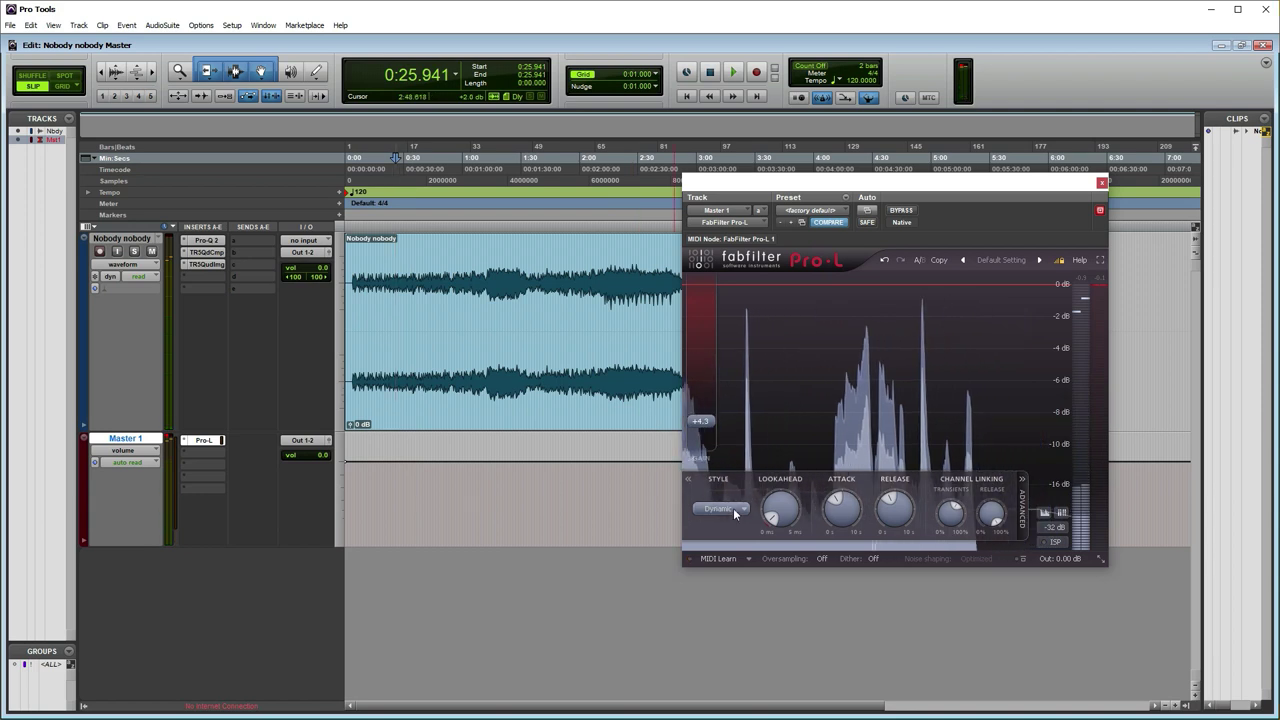
left_click(725, 509)
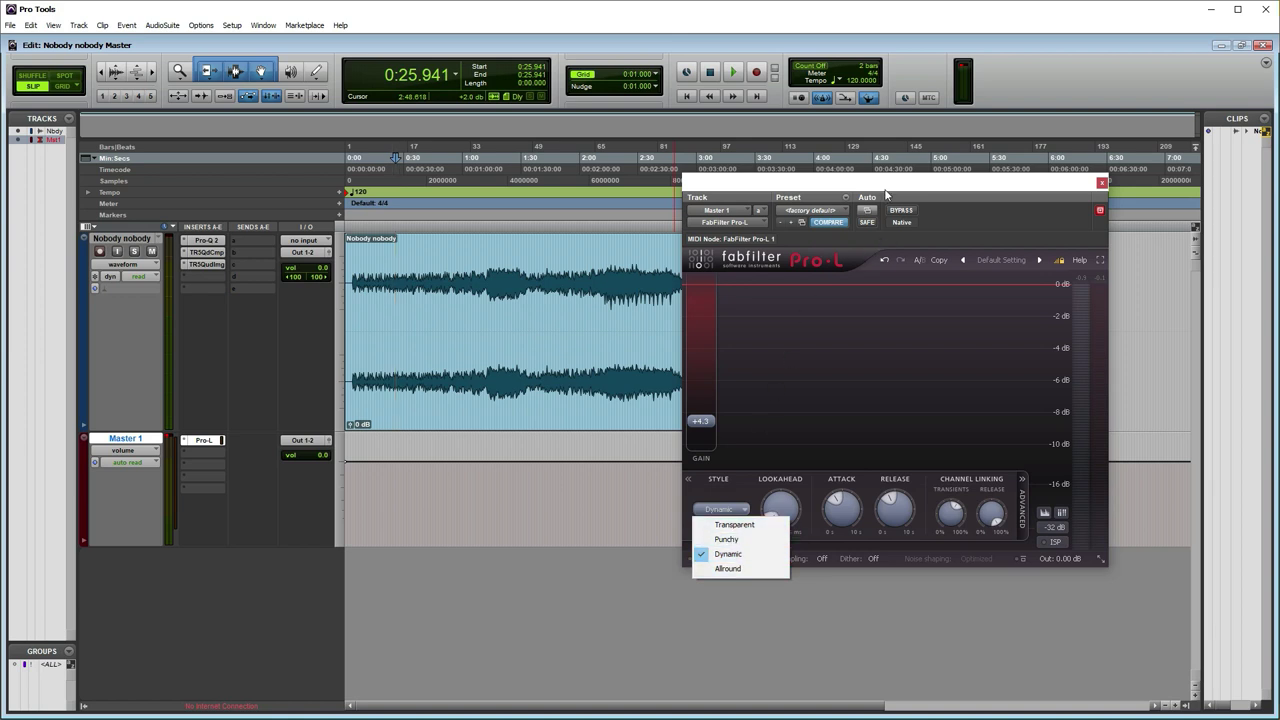
left_click_drag(885, 195, 854, 147)
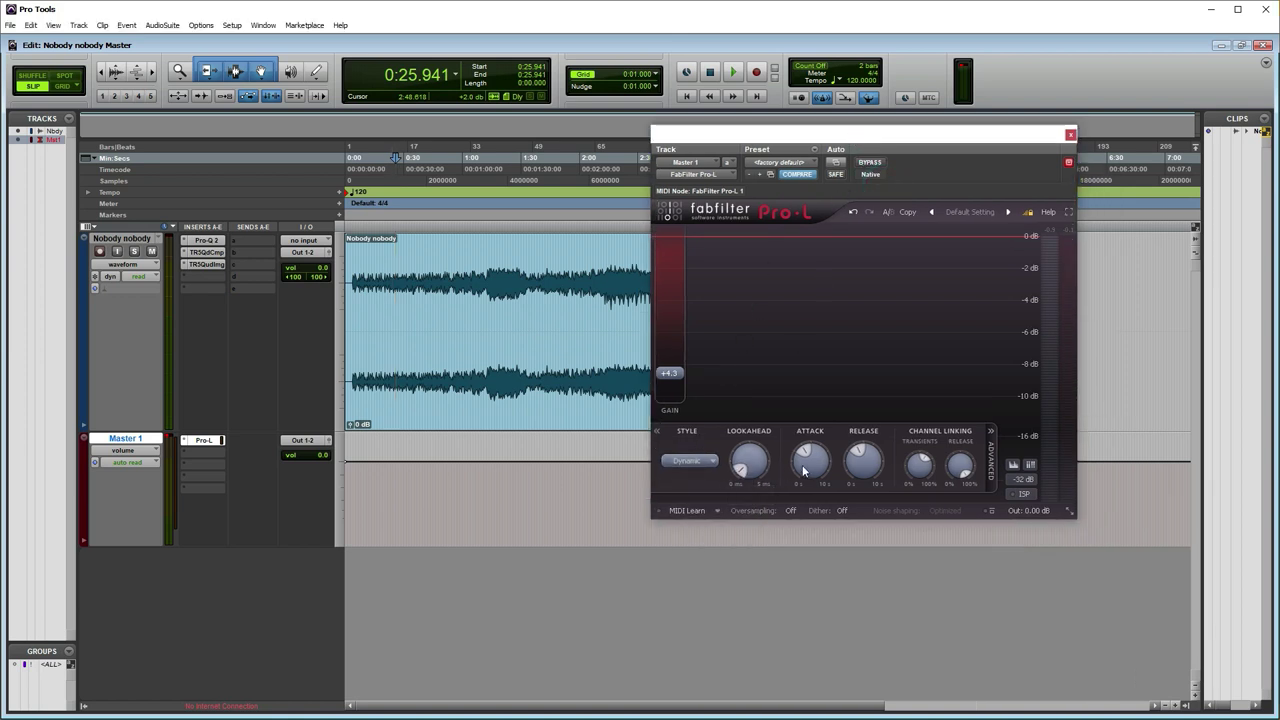
Step: Play the song from about 1:09.6 and compare the sound with the limiter bypassed and active
left_click(404, 278)
left_click(443, 278)
left_click(414, 282)
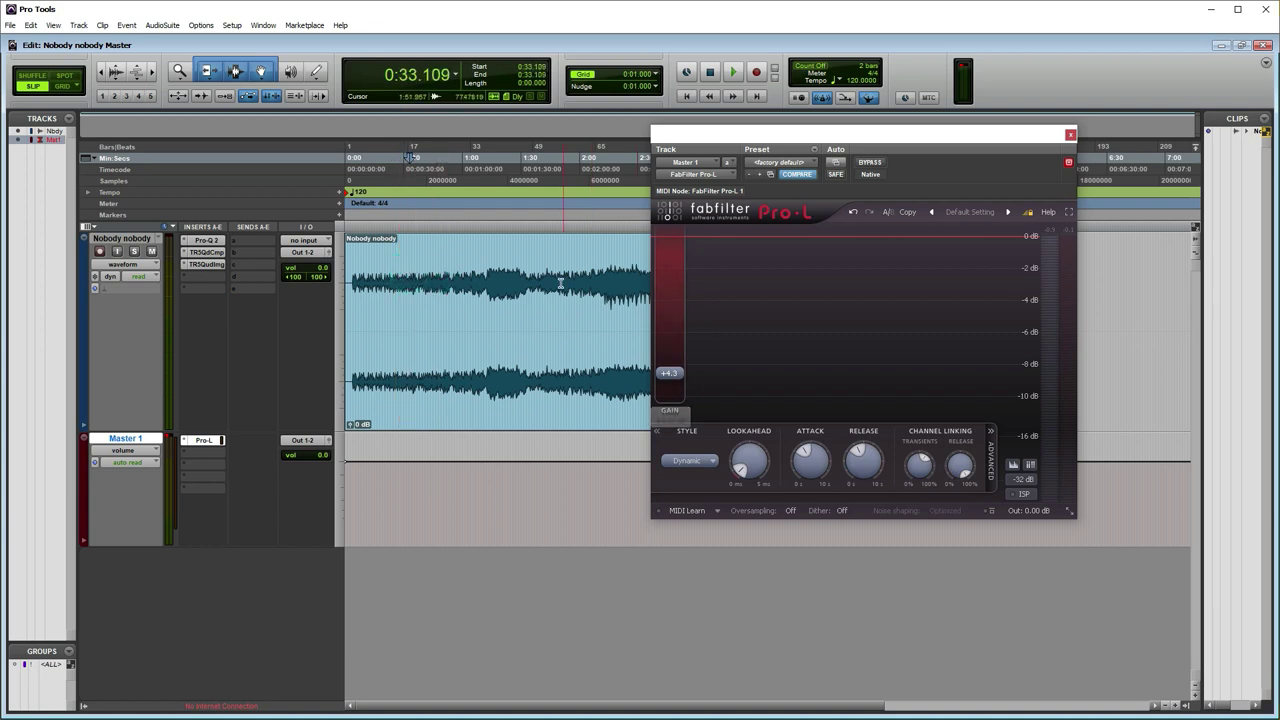
left_click(482, 270)
key("space")
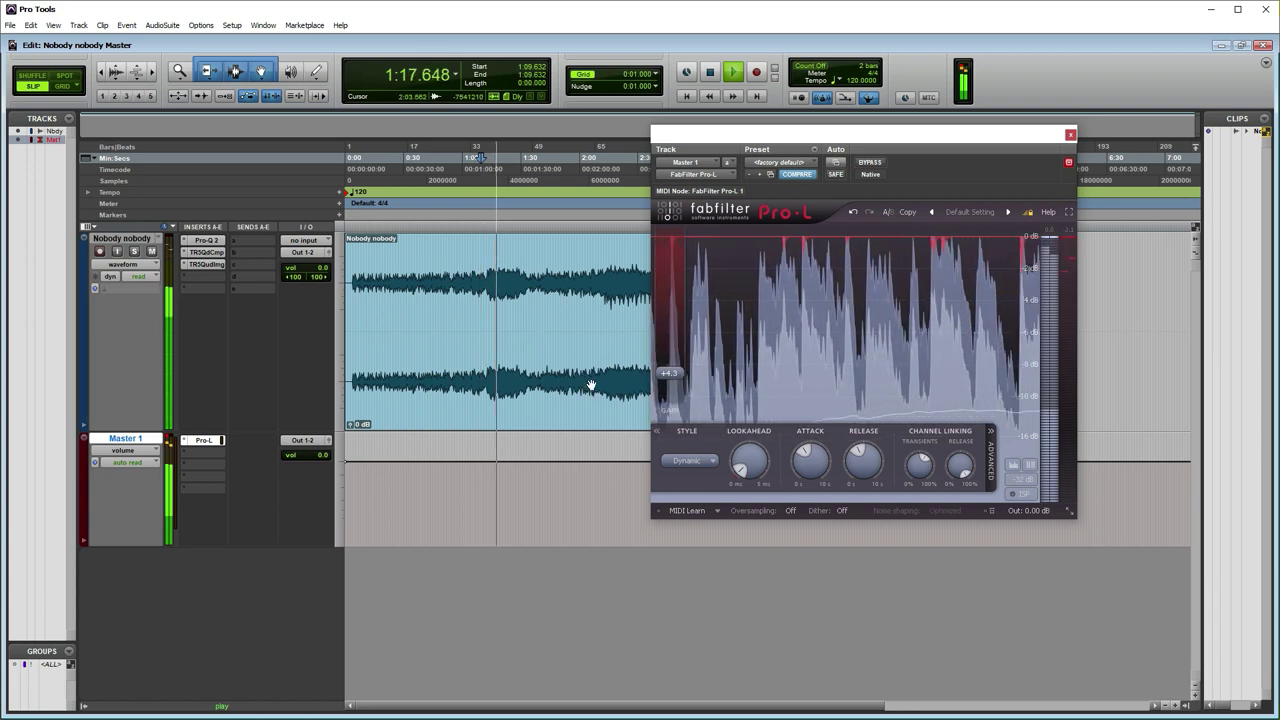
left_click(867, 164)
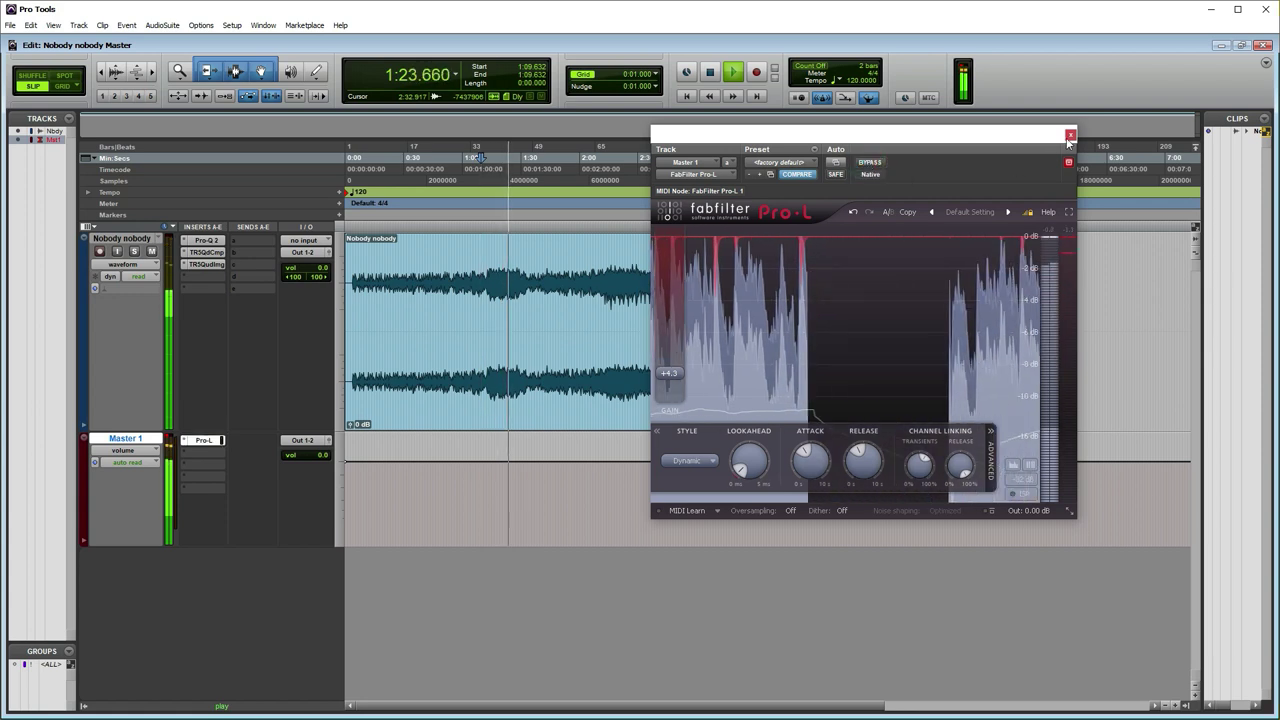
Step: Close the limiter window while the song plays, listen to the mastered passage, and stop playback
left_click(1070, 134)
scroll(509, 371, "down", 1)
scroll(509, 371, "up", 2)
scroll(509, 371, "down", 1)
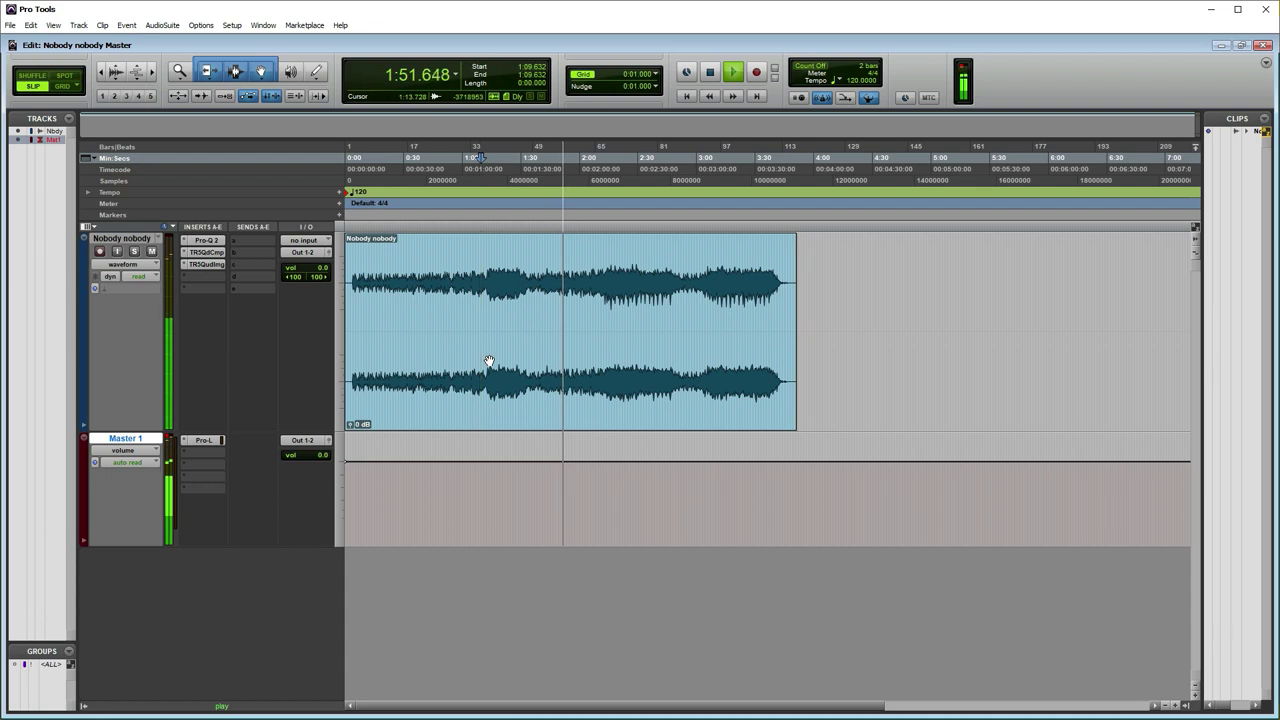
key("space")
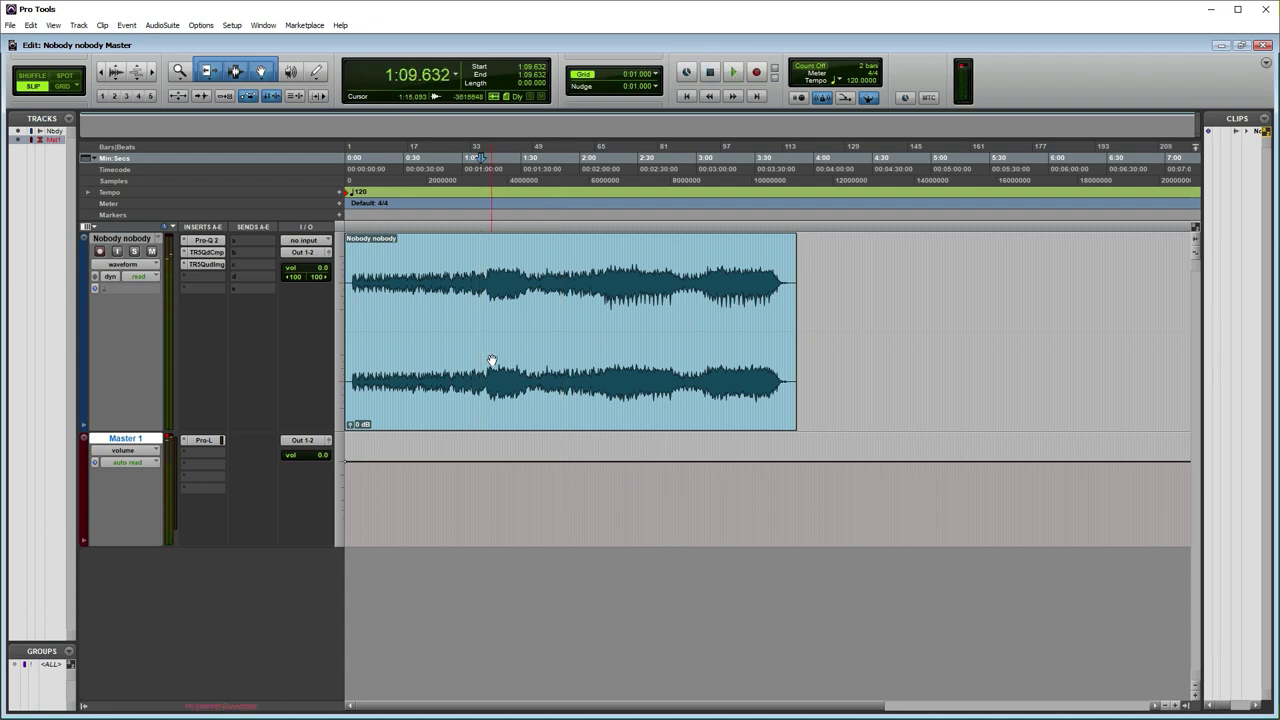
Step: Select the whole Nobody nobody clip and reduce the height of its audio track
left_click(572, 257)
left_click(544, 257)
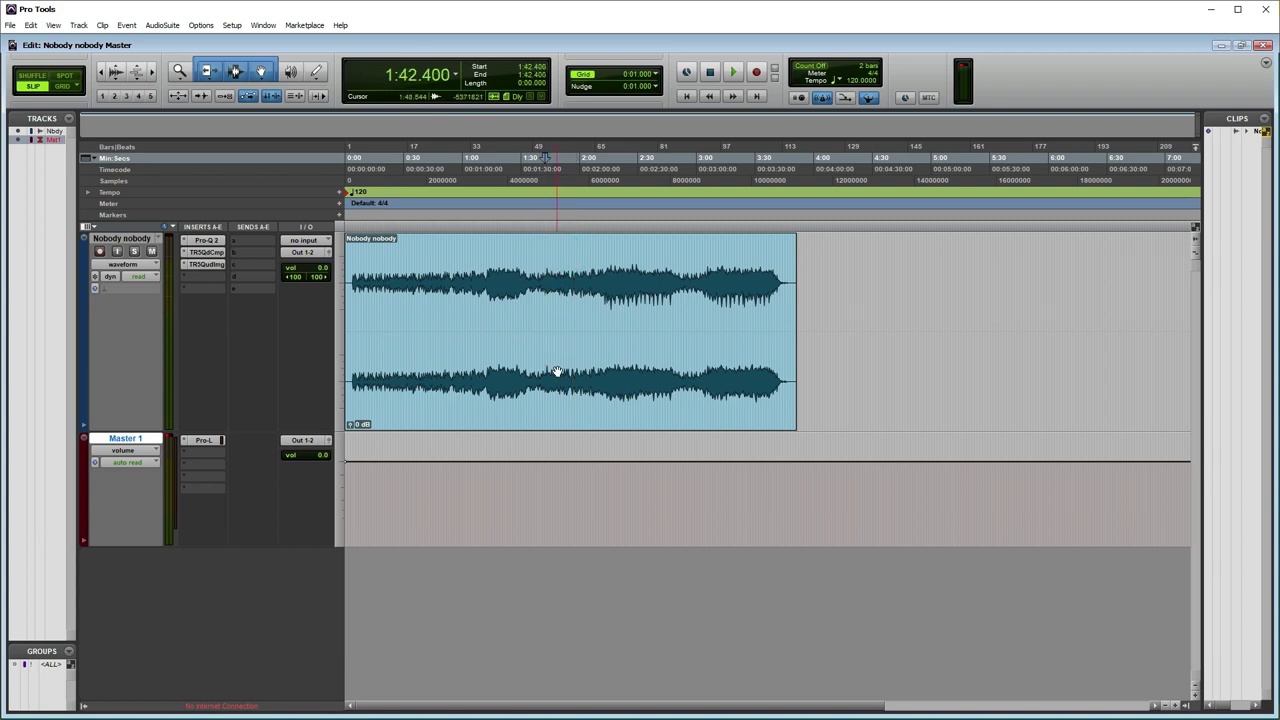
left_click(557, 405)
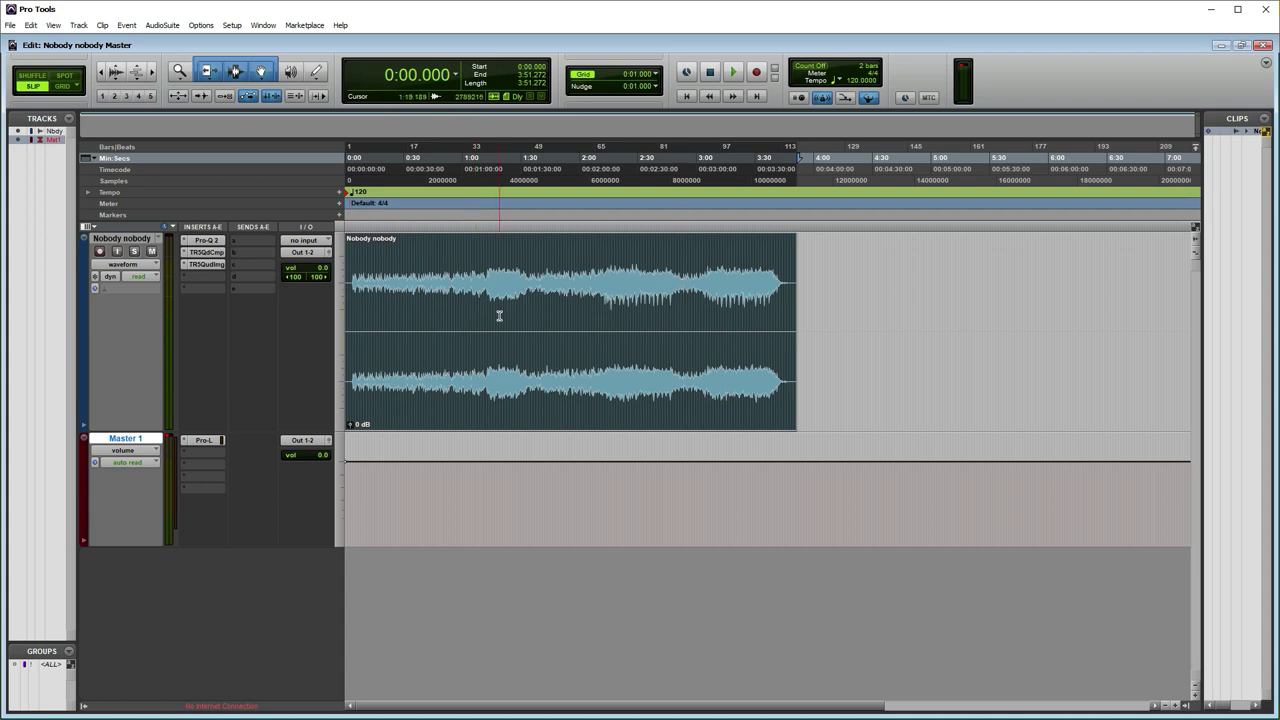
left_click_drag(130, 432, 130, 322)
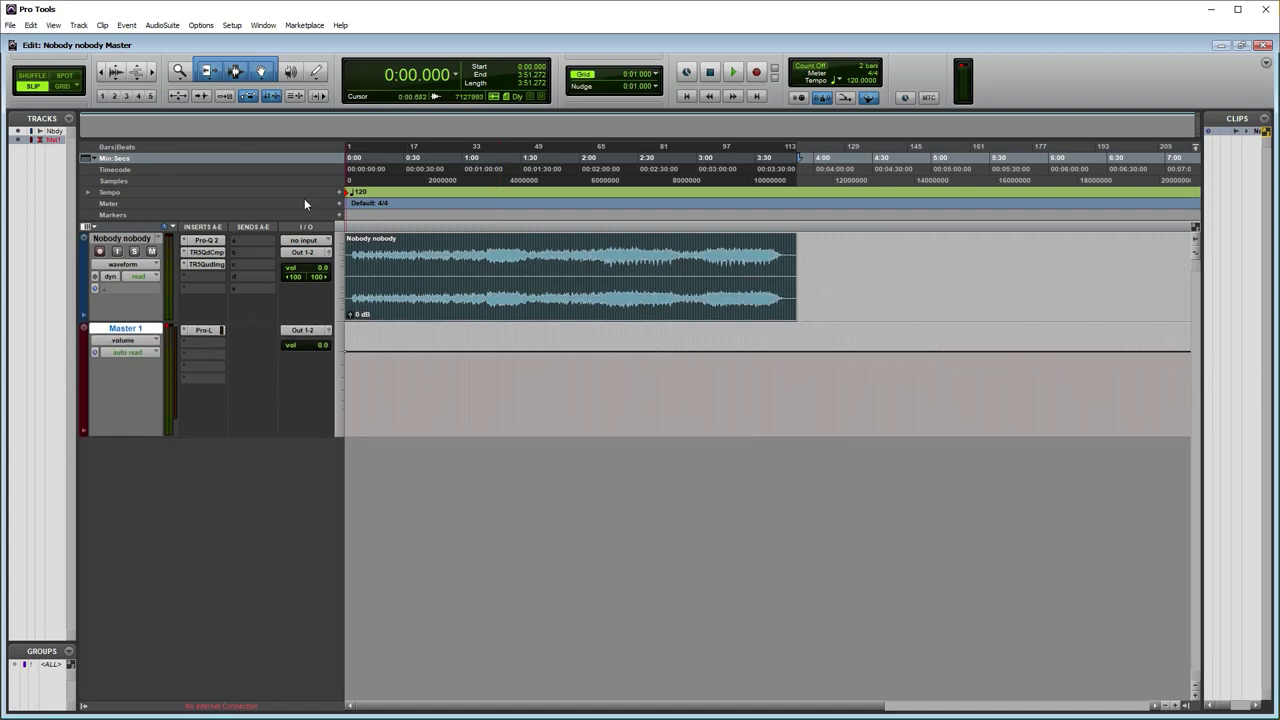
Step: Trim the silence from the start of the Nobody nobody clip up to about 0:04.0
left_click(358, 249)
key("ctrl+bracketright")
key("ctrl+bracketright")
key("ctrl+bracketright")
key("ctrl+bracketright")
key("ctrl+bracketright")
key("ctrl+bracketright")
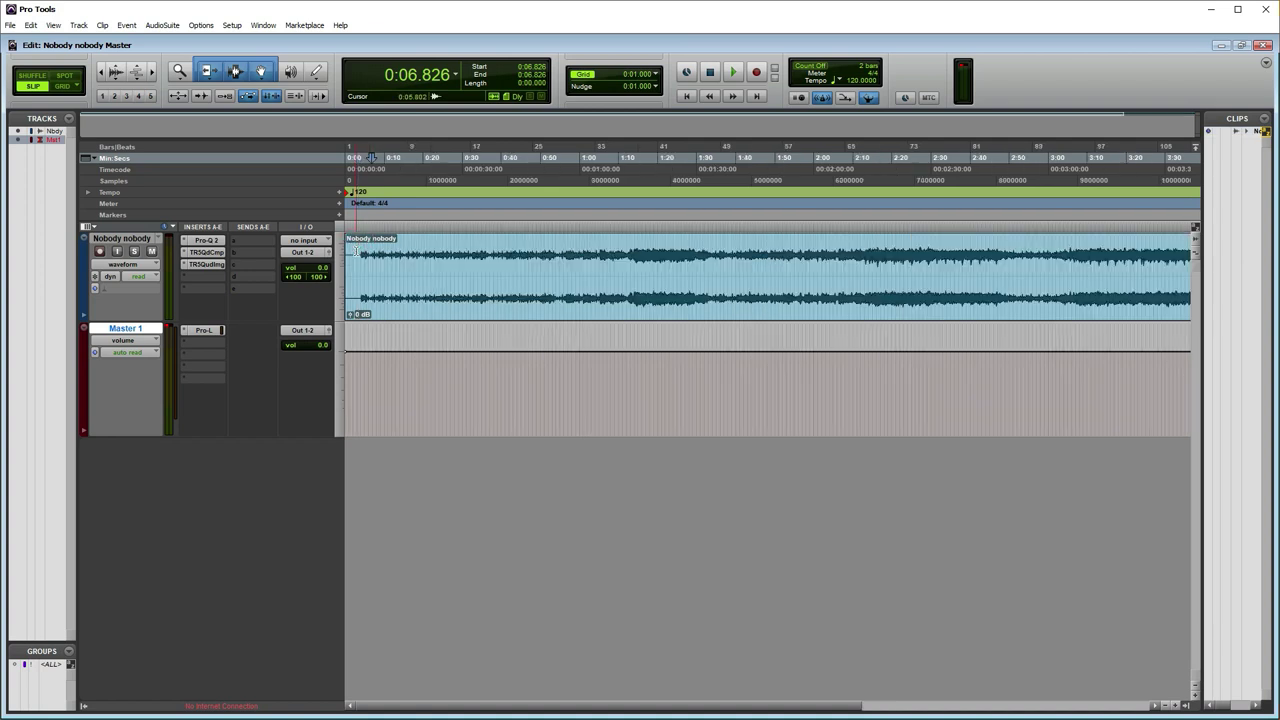
key("ctrl+bracketleft")
key("ctrl+bracketleft")
key("ctrl+bracketleft")
key("ctrl+bracketleft")
key("ctrl+bracketleft")
key("ctrl+bracketleft")
left_click(372, 252)
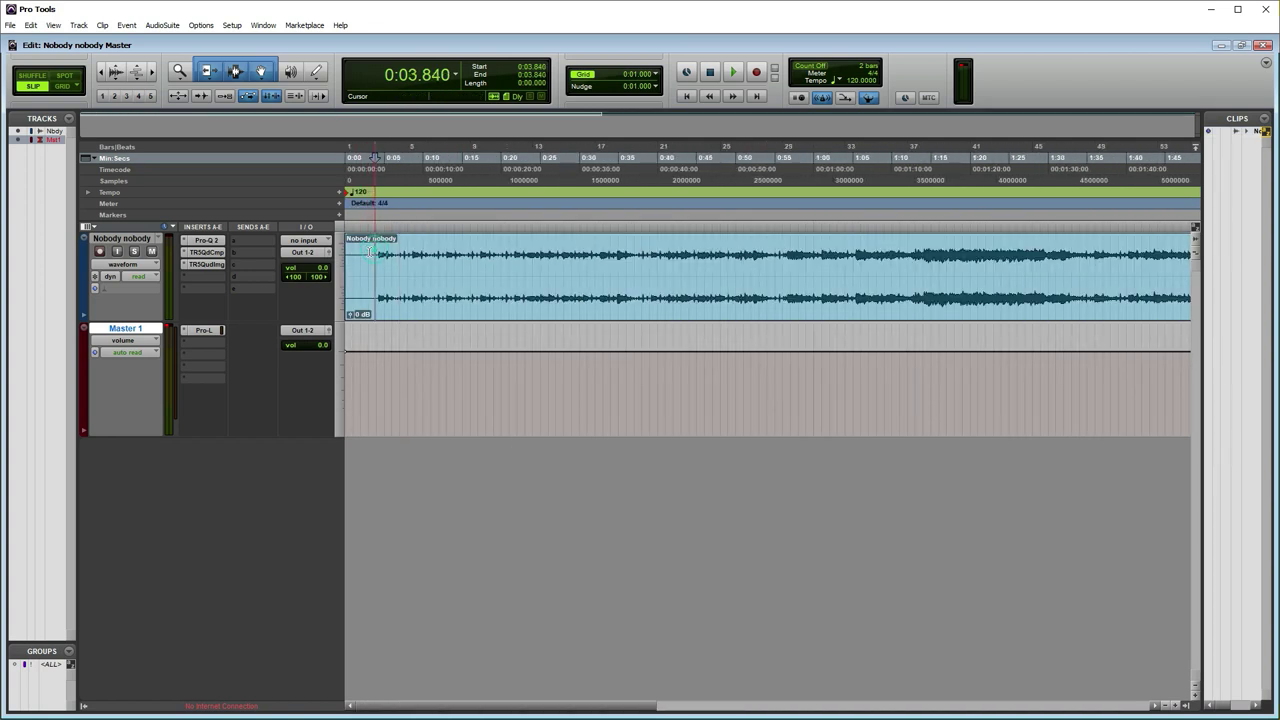
double_click(344, 255)
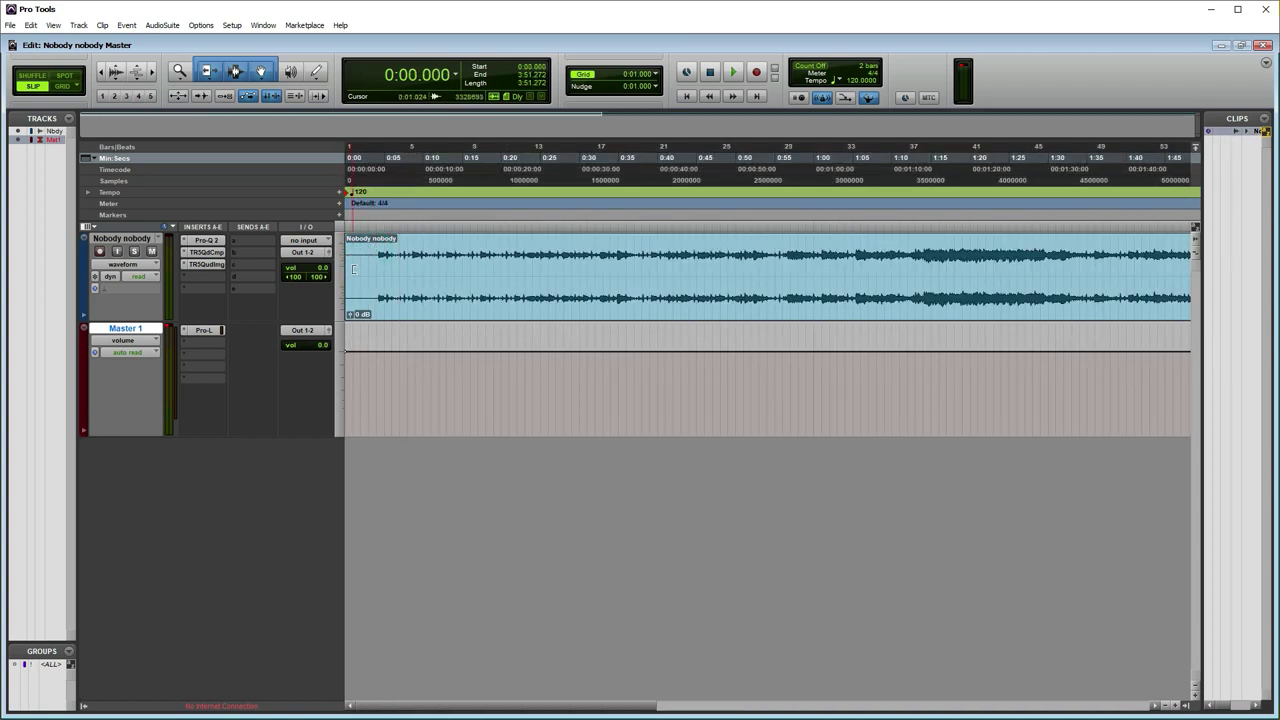
left_click_drag(352, 268, 366, 268)
key("ctrl+bracketright")
key("ctrl+bracketright")
key("ctrl+bracketright")
key("ctrl+bracketright")
key("ctrl+bracketright")
key("ctrl+bracketright")
key("ctrl+bracketright")
key("ctrl+bracketright")
key("ctrl+bracketright")
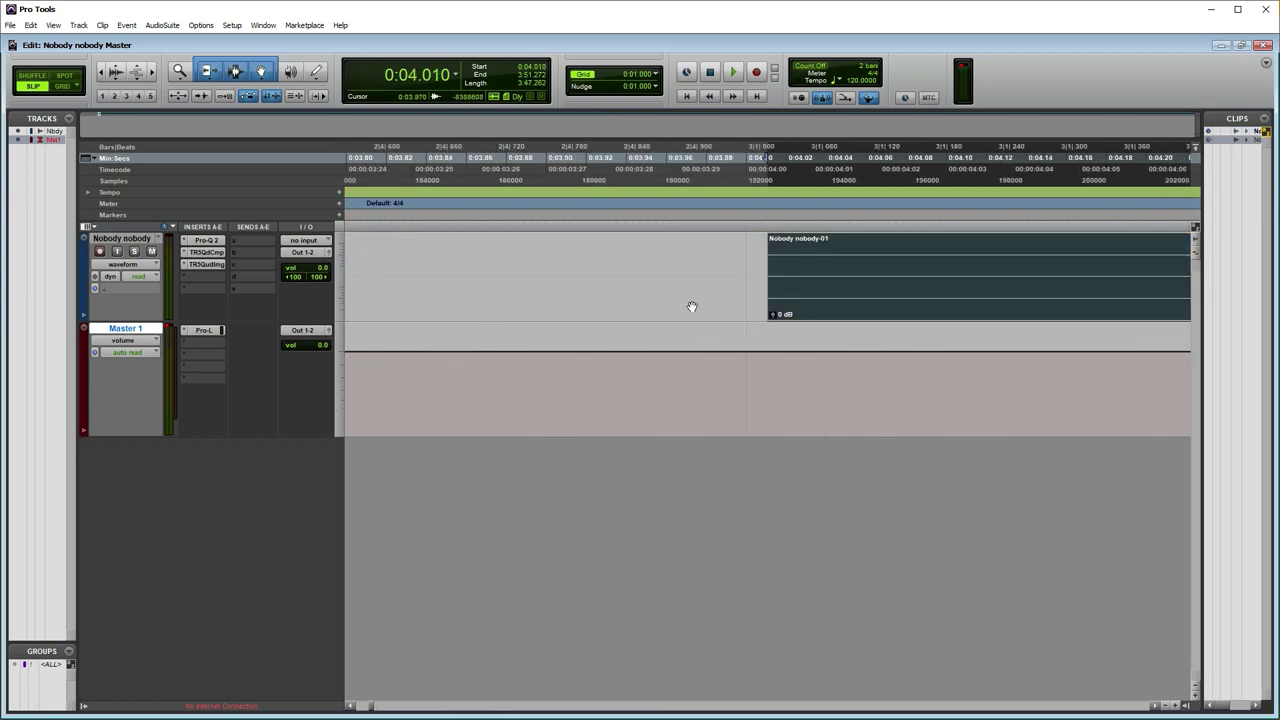
Step: Refine the clip's start to about 0:04.1, just before the first note, and play from there
key("ctrl+bracketleft")
key("ctrl+bracketleft")
key("ctrl+bracketleft")
key("ctrl+bracketleft")
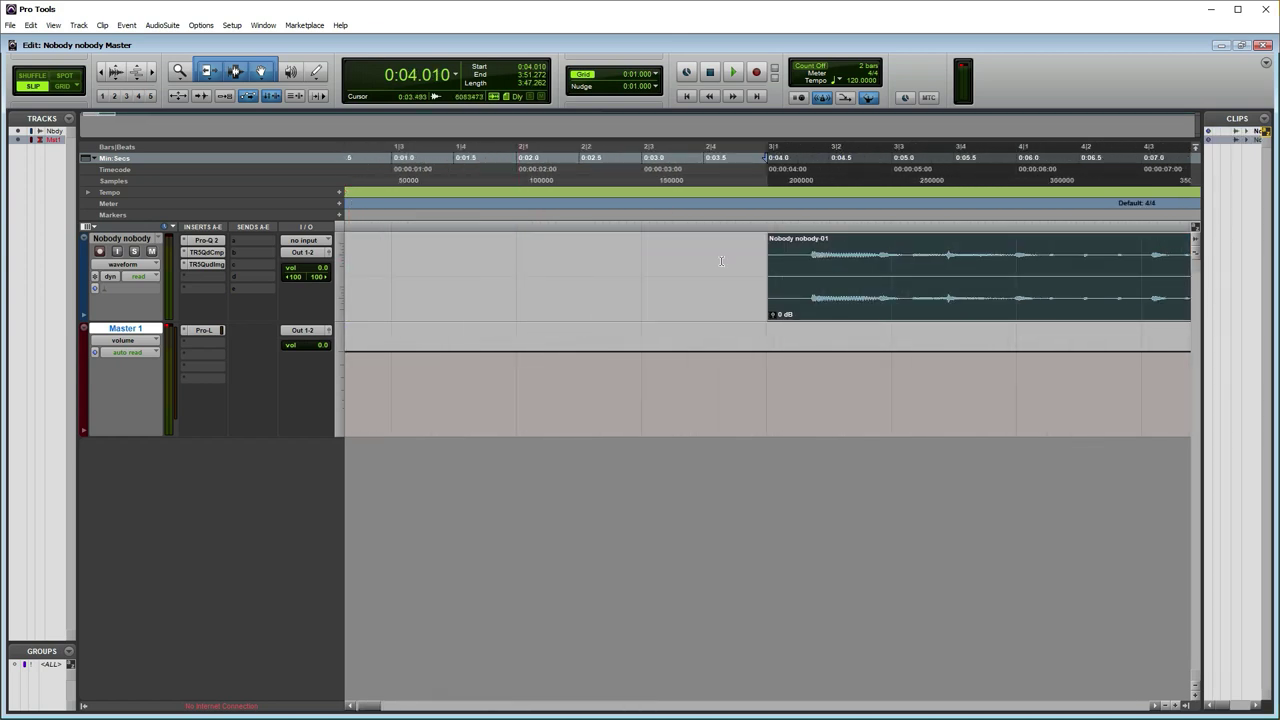
left_click(770, 250)
left_click_drag(770, 250, 780, 258)
key("alt+a")
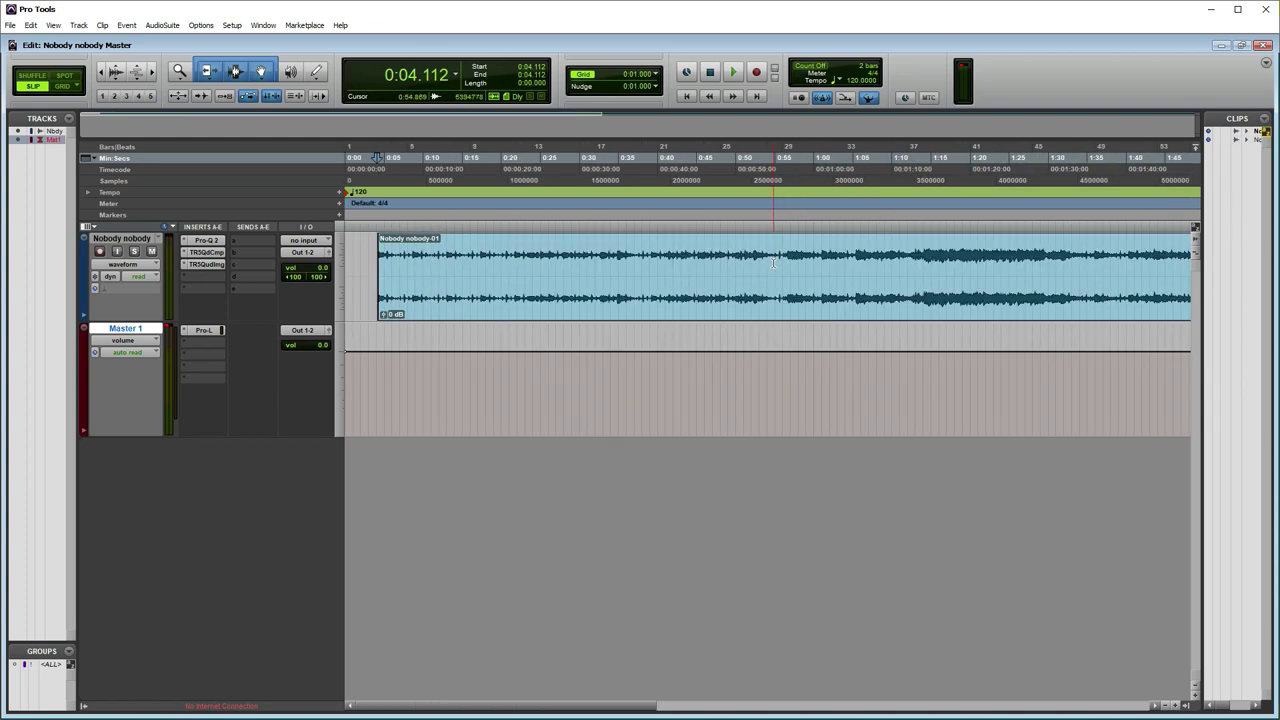
key("ctrl+bracketleft")
key("ctrl+bracketleft")
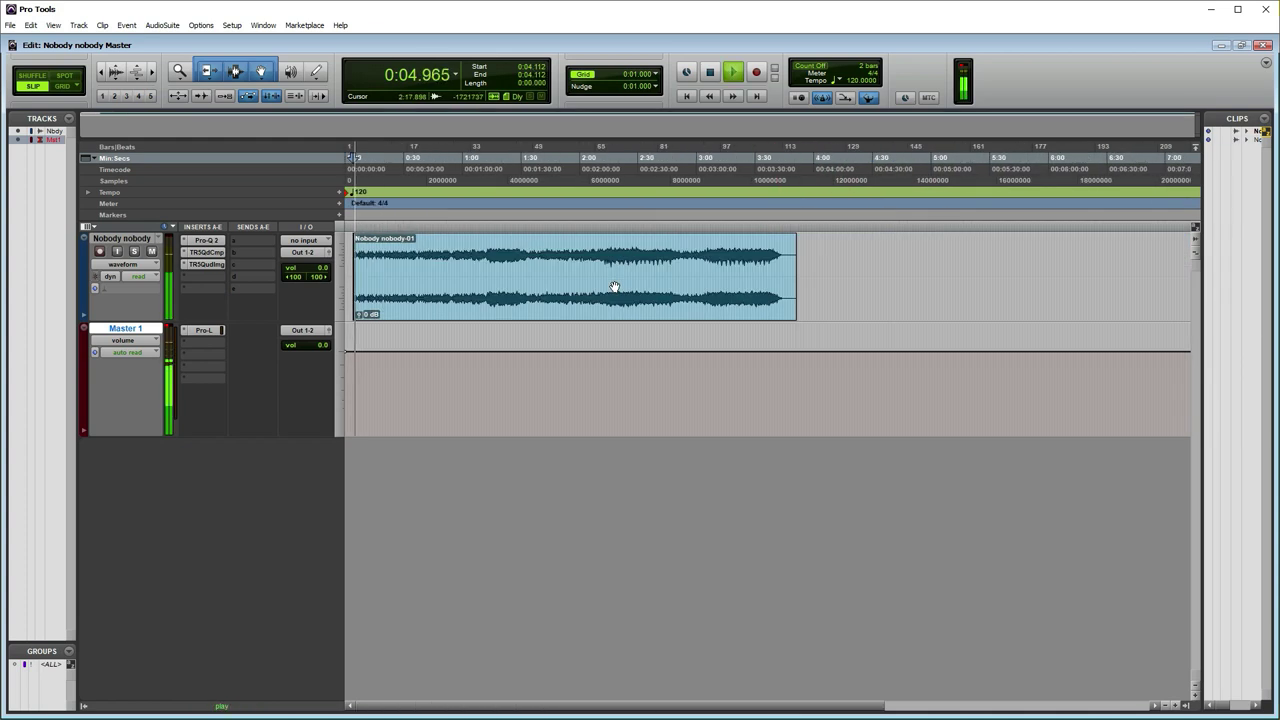
Step: Trim the empty tail of the clip to about 3:46 and fade it out from about 3:39
key("ctrl+bracketright")
key("ctrl+bracketright")
key("ctrl+bracketright")
key("ctrl+bracketright")
key("ctrl+bracketright")
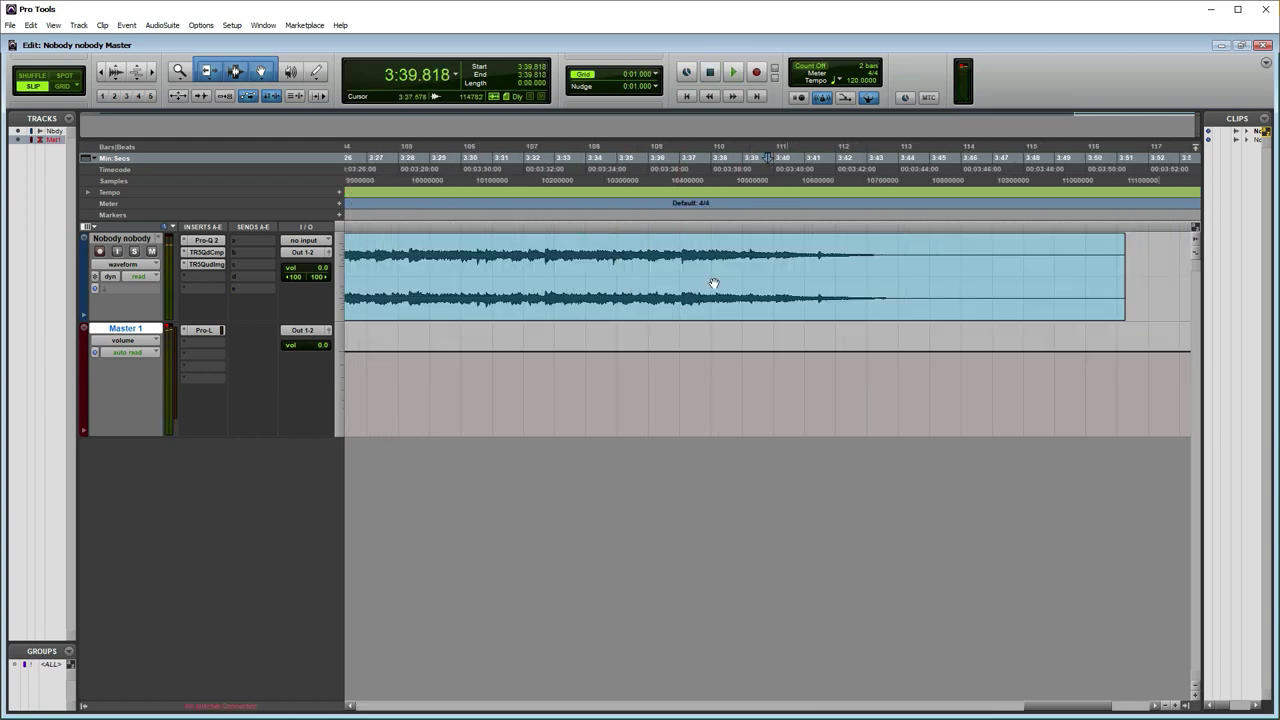
key("ctrl+bracketleft")
key("ctrl+bracketleft")
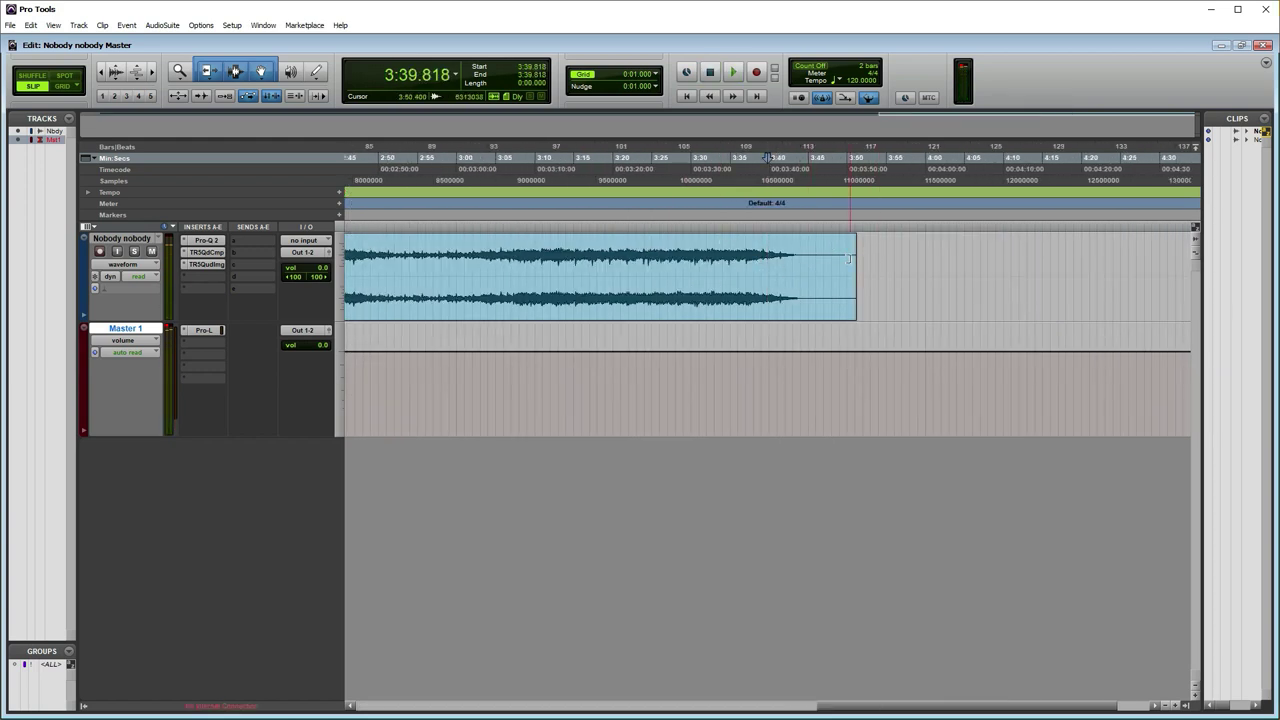
key("space")
left_click_drag(851, 259, 762, 264)
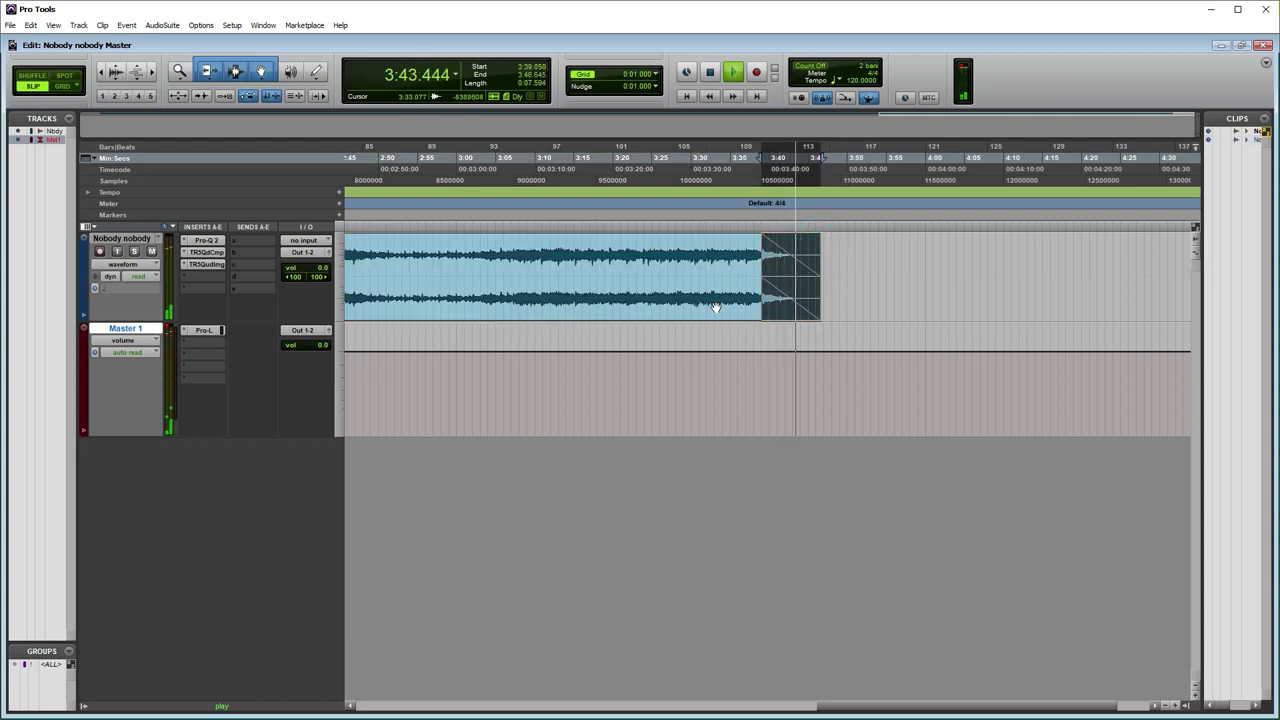
left_click(757, 252)
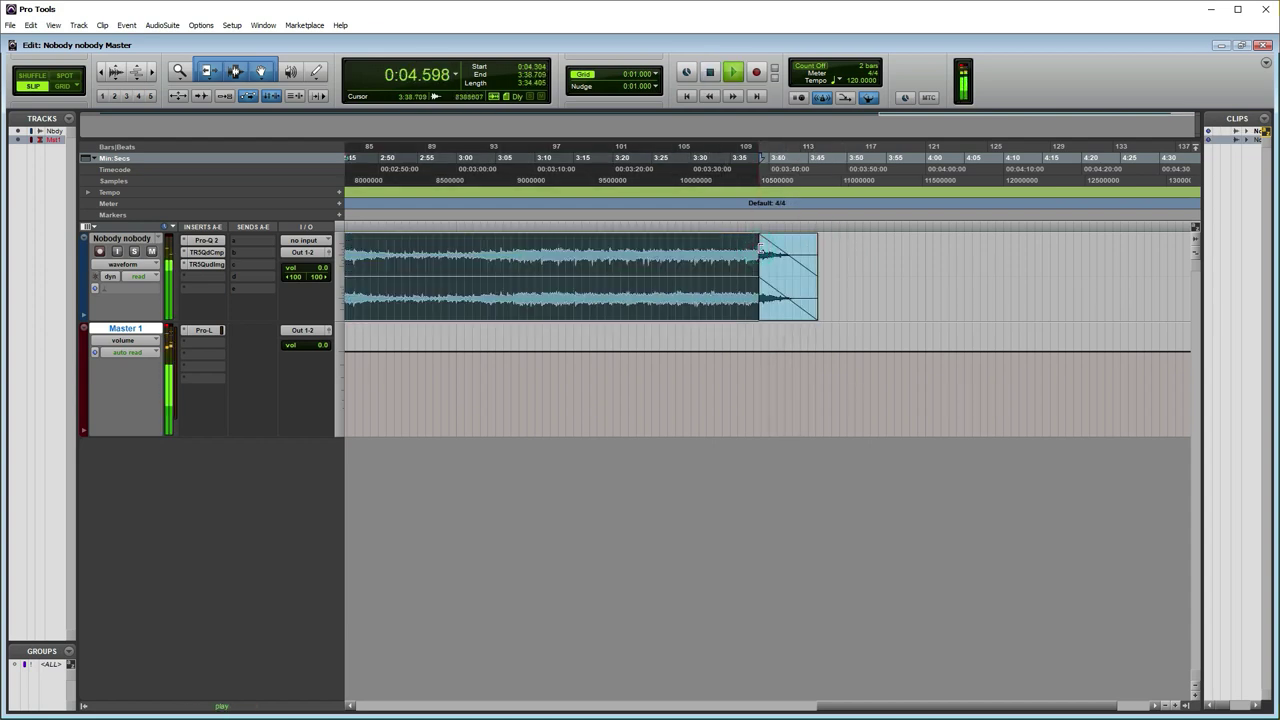
Step: Play the ending from about 3:37.3 to audition the fade-out, and stop after the song ends
left_click(872, 252)
left_click(749, 255)
key("space")
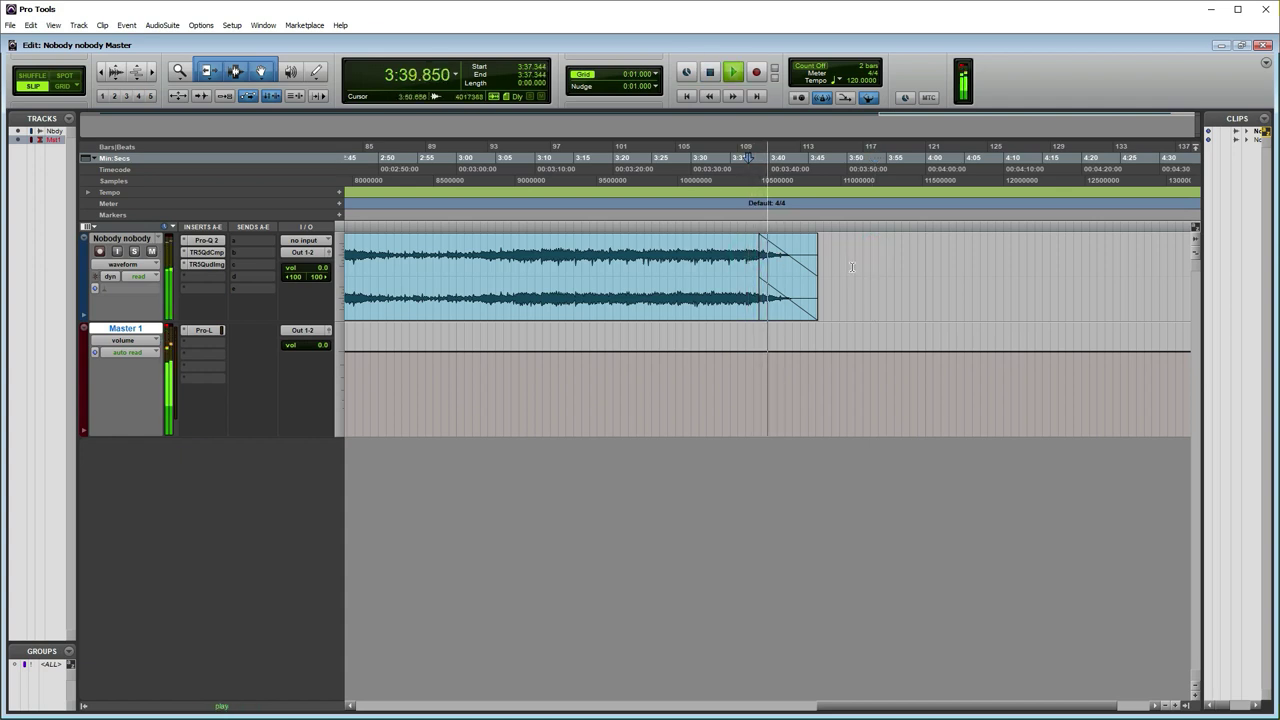
scroll(852, 267, "down", 5)
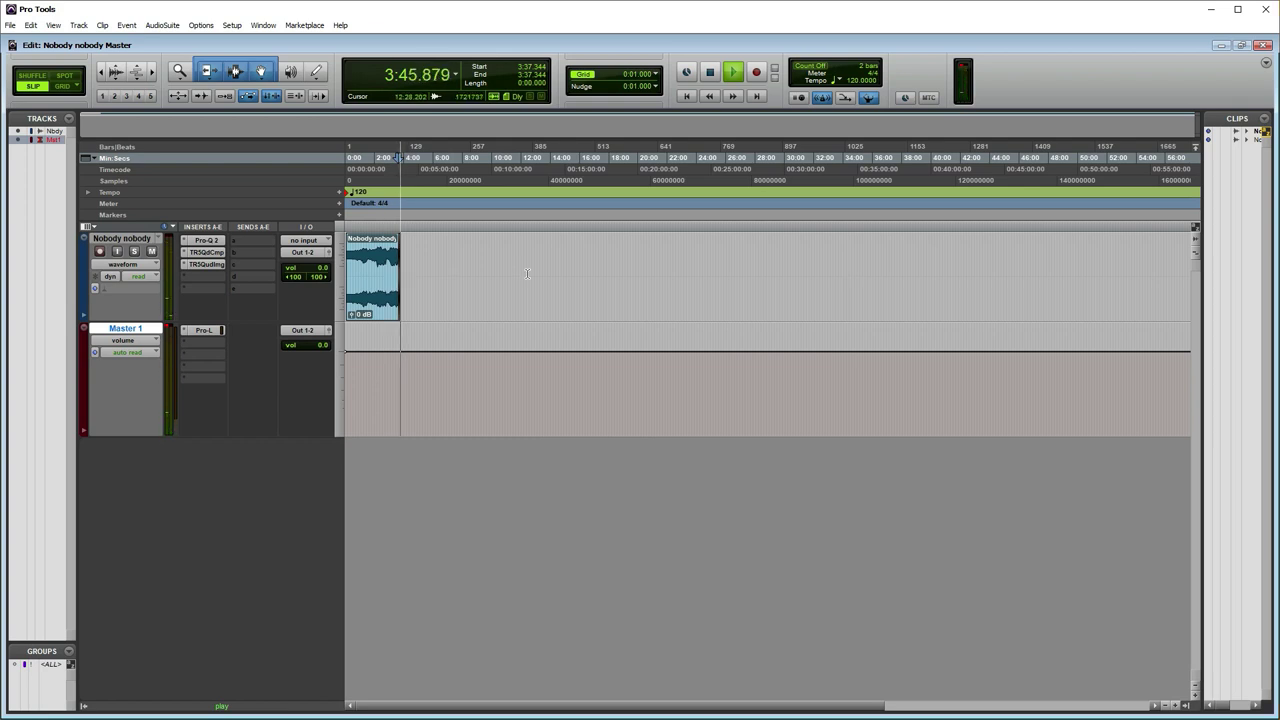
key("space")
Step: Select the entire trimmed clip including its fades, from 0:04.138 to 3:46.304, as the bounce range
key("ctrl+]")
key("ctrl+]")
key("ctrl+]")
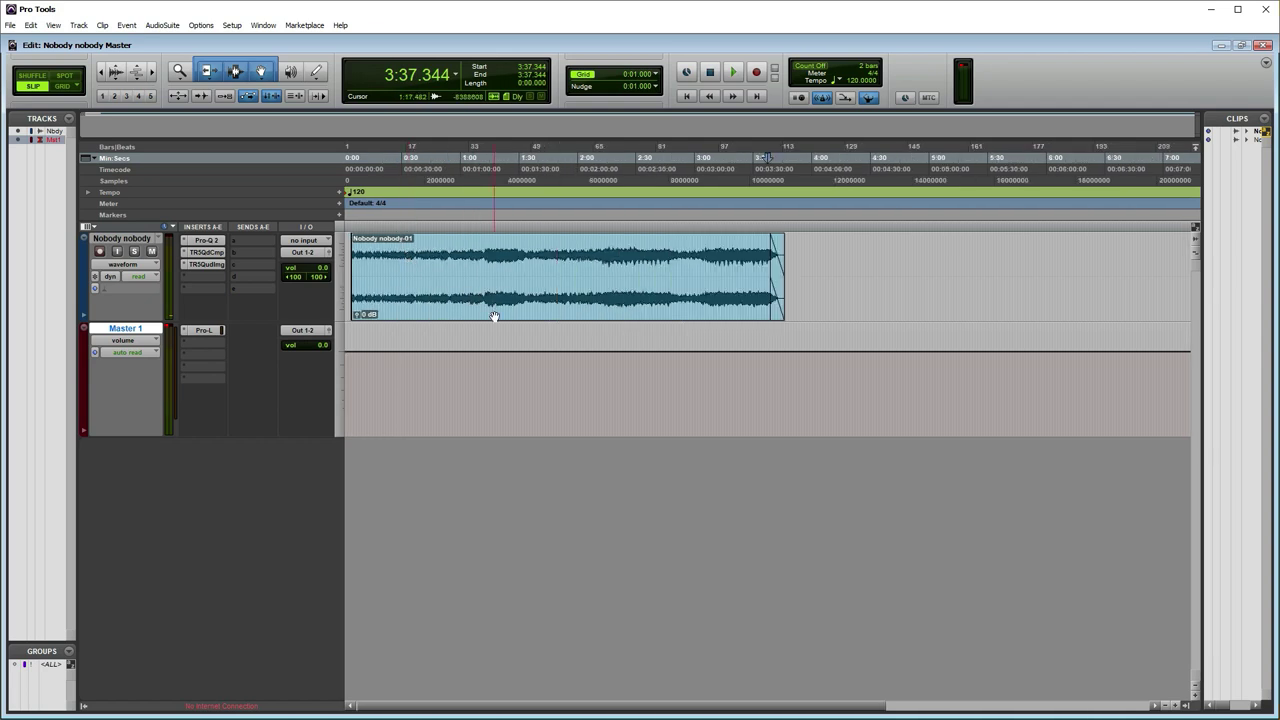
left_click(493, 316)
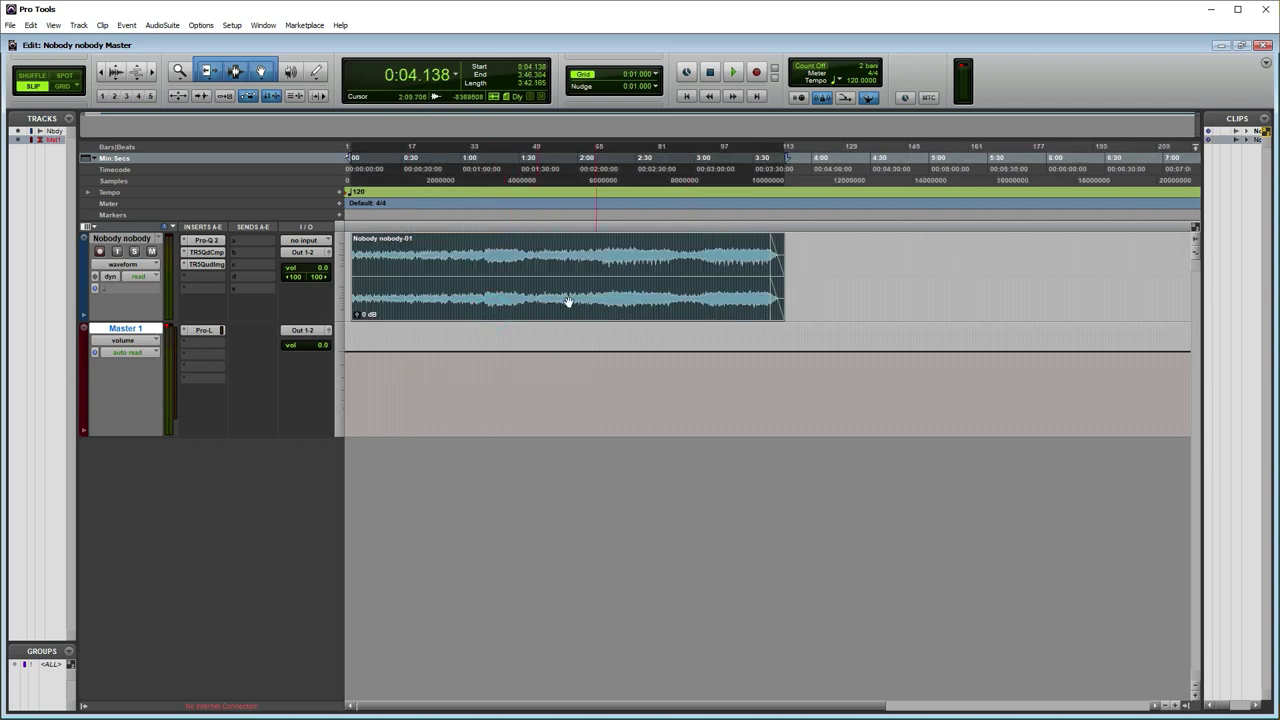
left_click(271, 95)
Step: Open the bounce-to-disk settings and set the WAV file's format to Interleaved
left_click(11, 25)
mouse_move(57, 209)
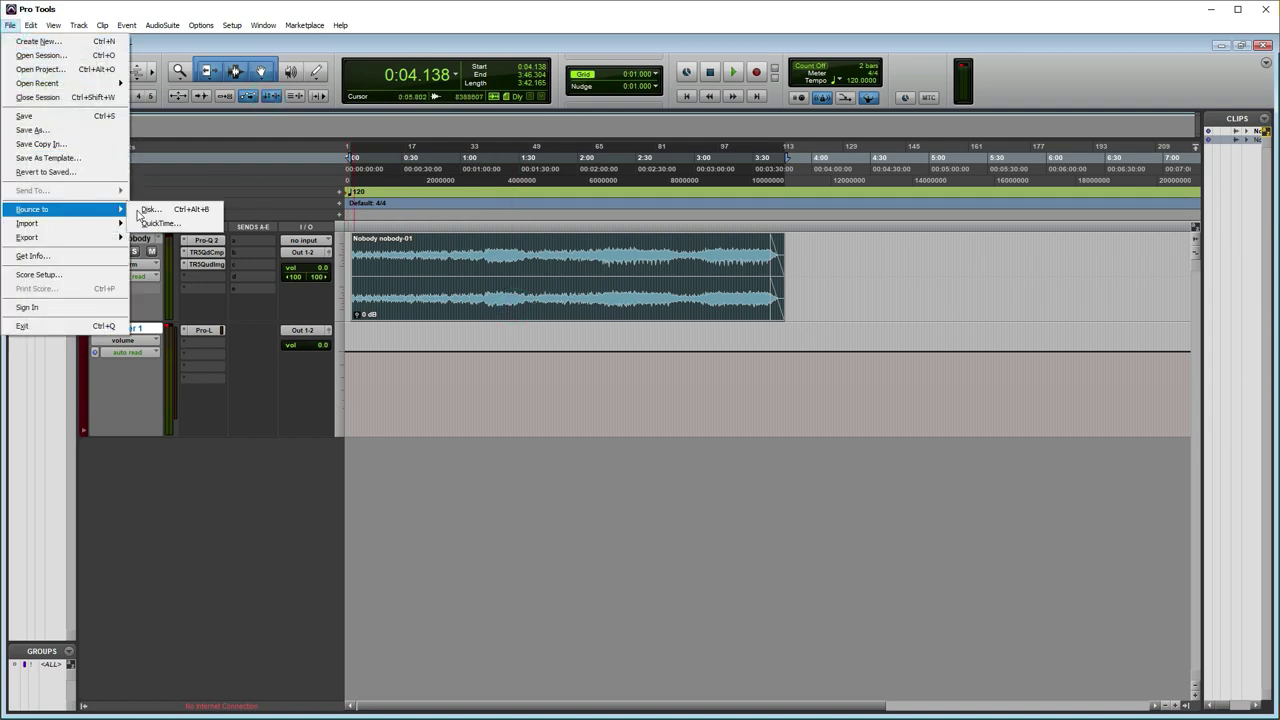
left_click(152, 209)
left_click(616, 228)
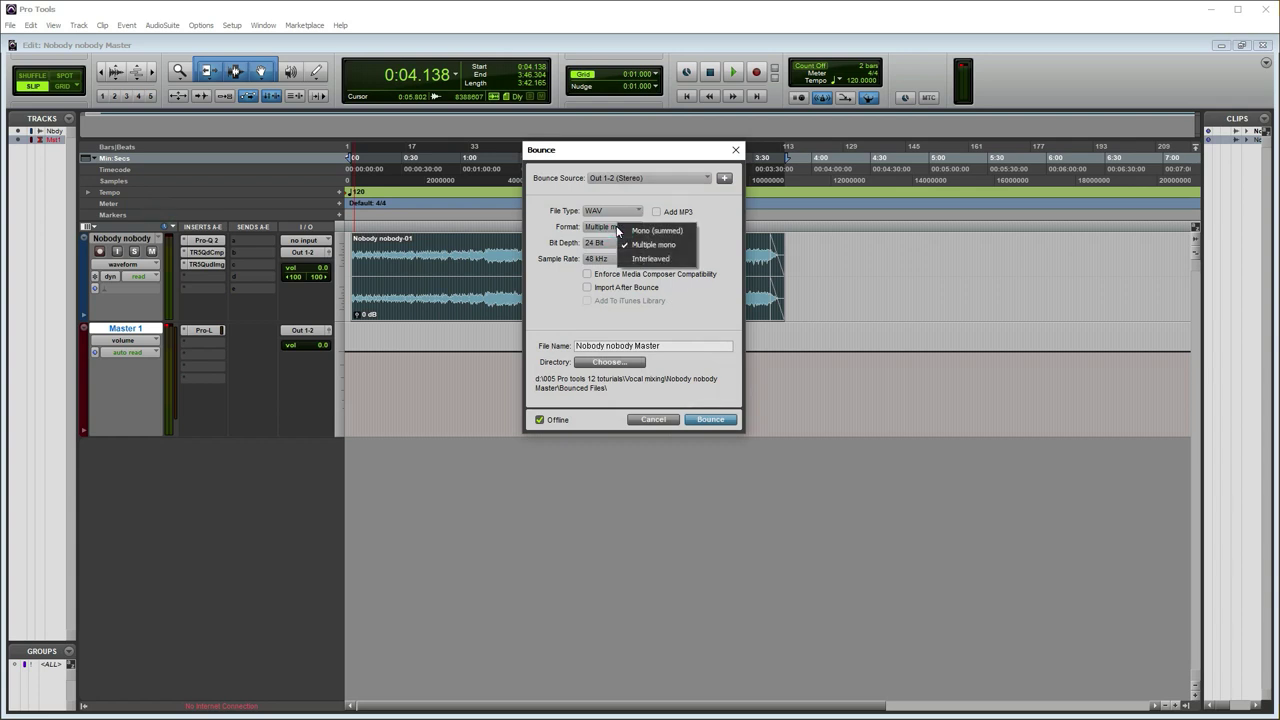
left_click(650, 258)
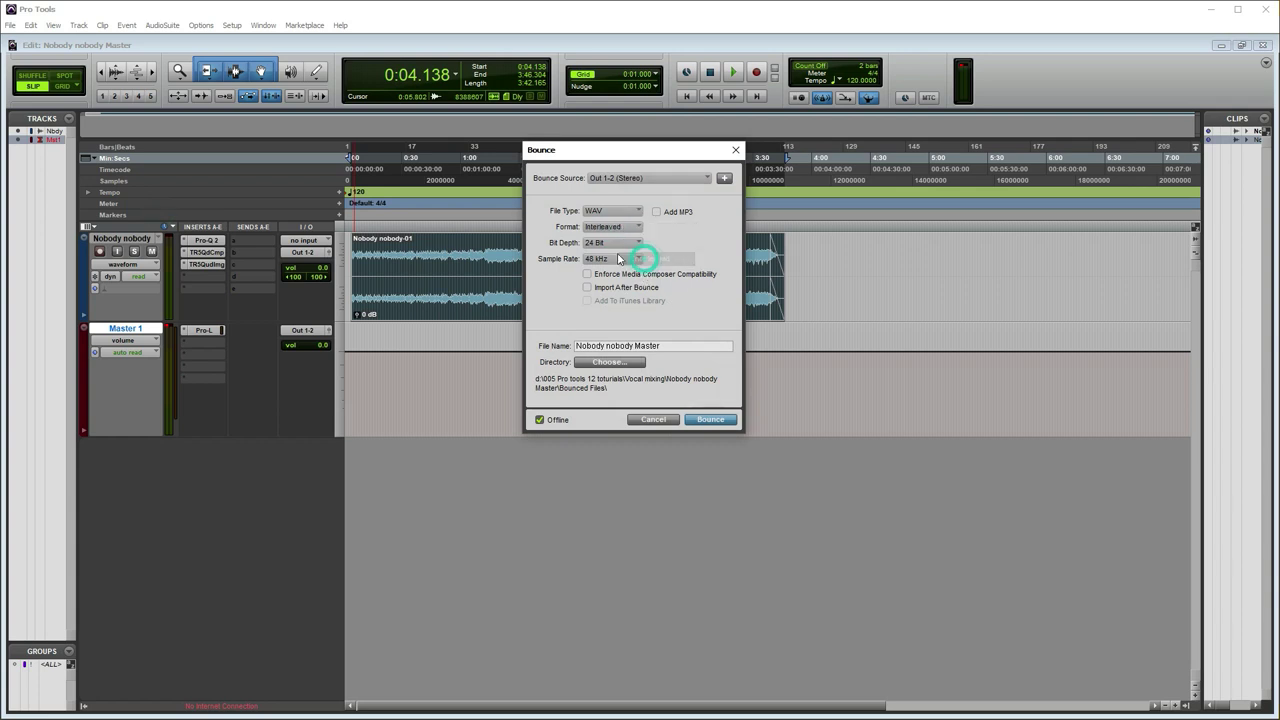
Step: Review the bit depth and sample rate options for the bounce, keeping 24 Bit and 48 kHz
left_click(604, 247)
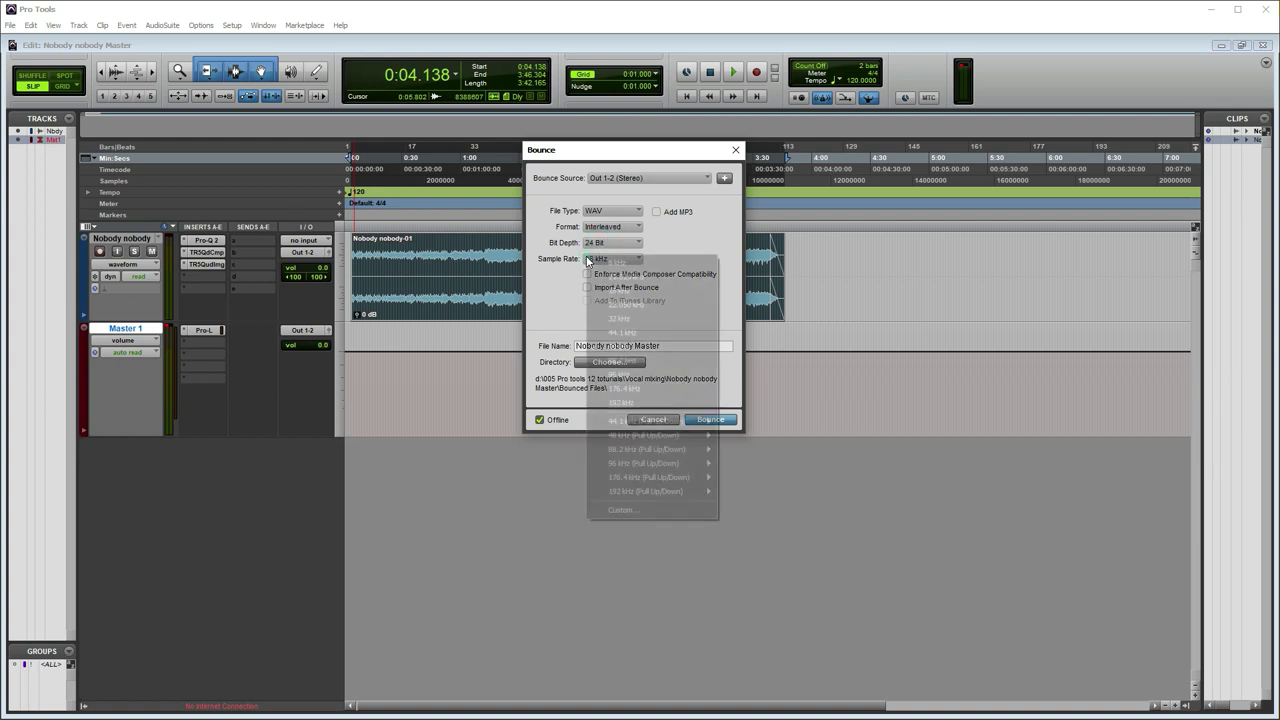
left_click(617, 247)
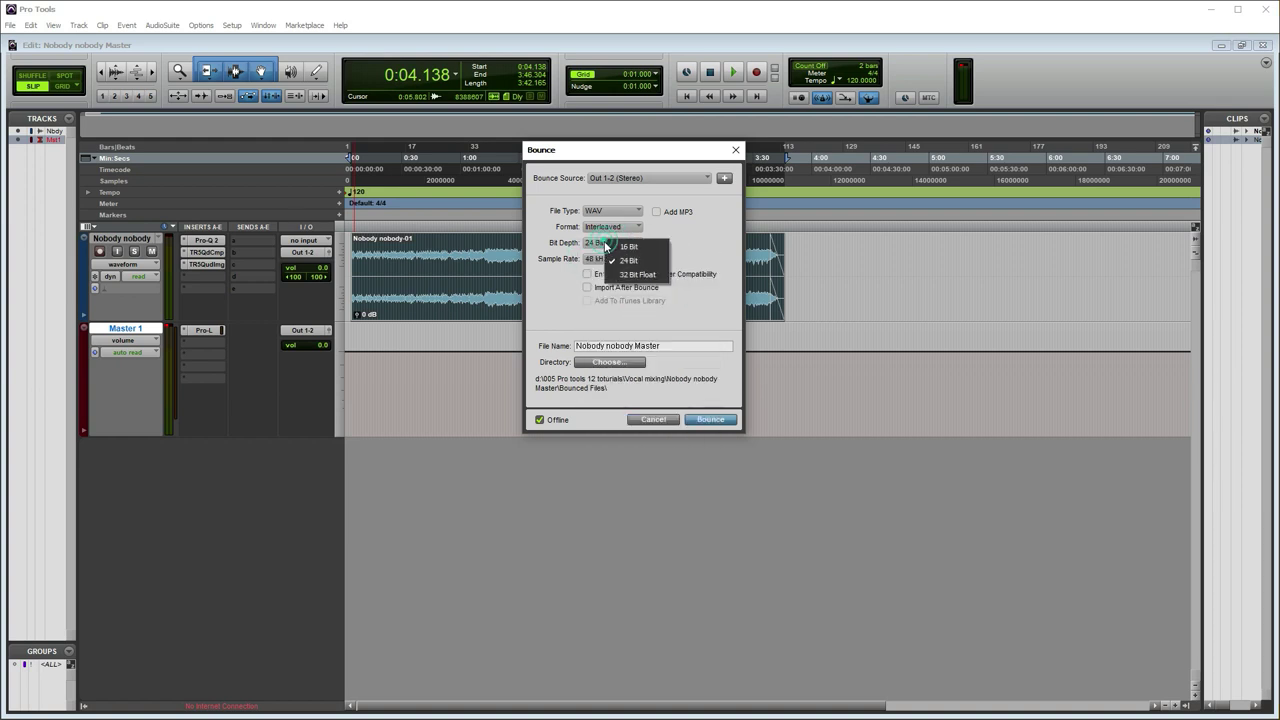
left_click(694, 245)
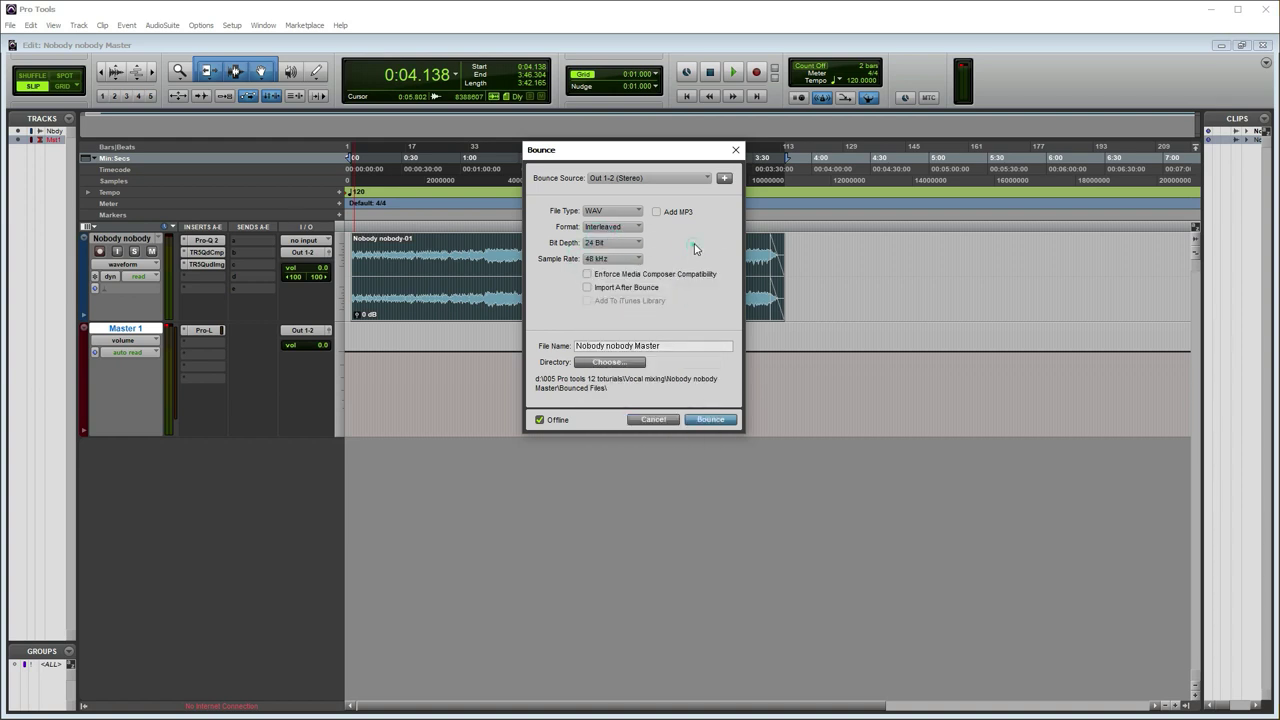
left_click(617, 247)
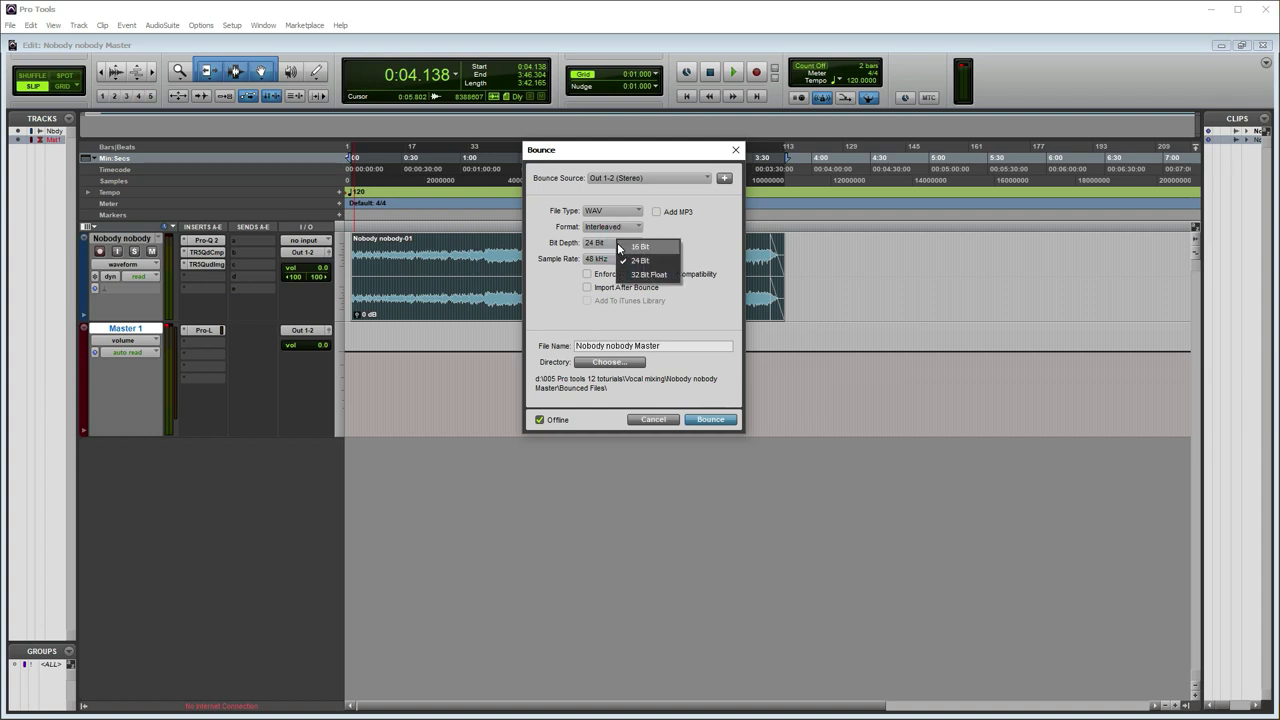
left_click(592, 260)
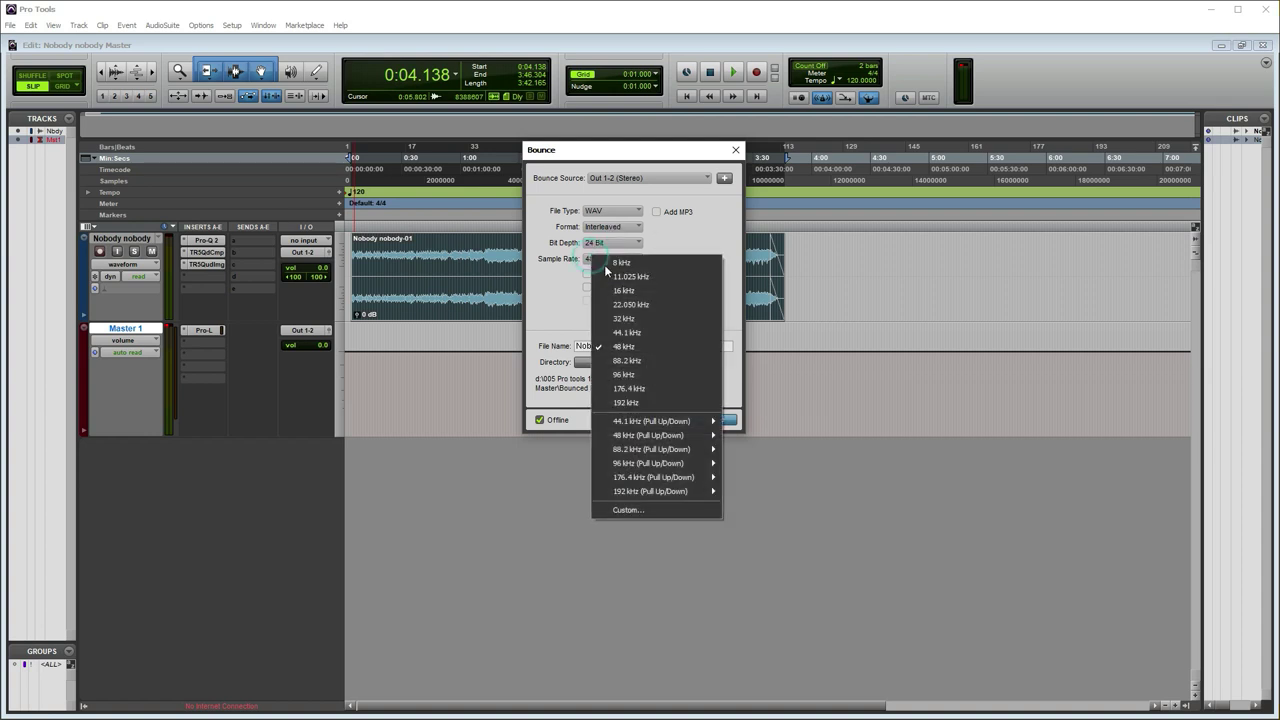
left_click(703, 249)
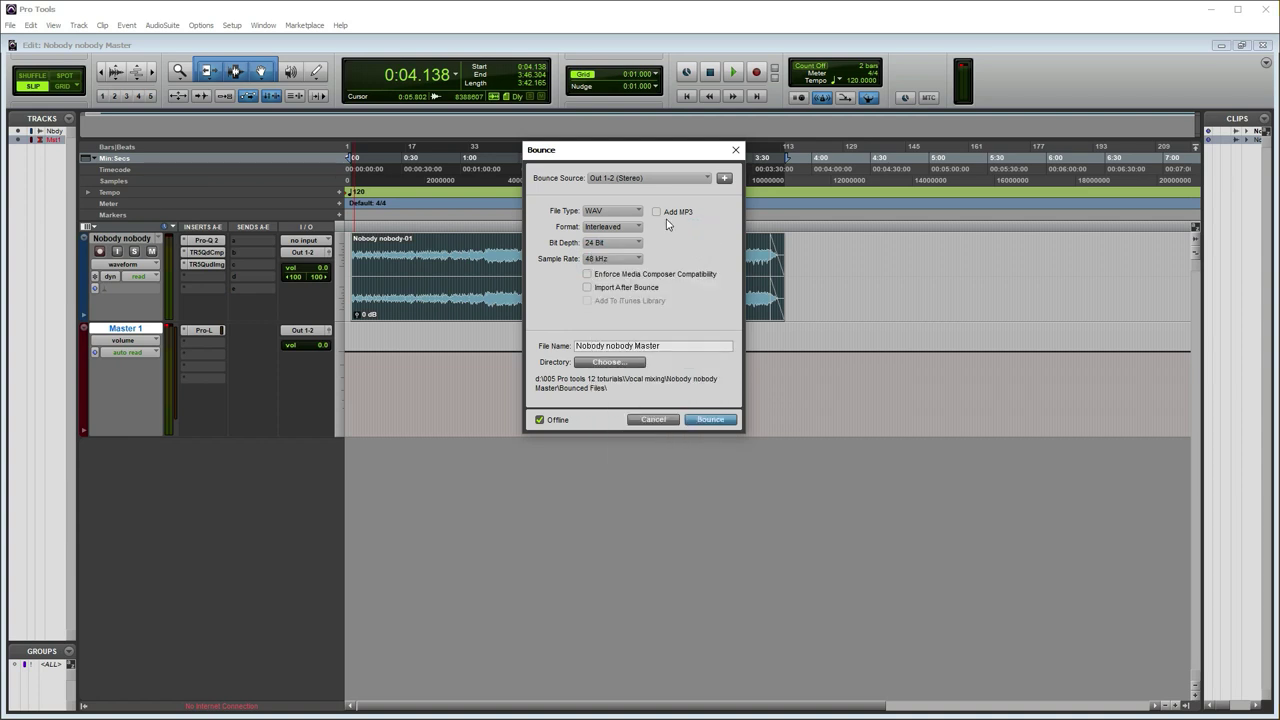
Step: Add an MP3 copy to the bounce and review the format options, keeping Interleaved
left_click(657, 213)
left_click(613, 228)
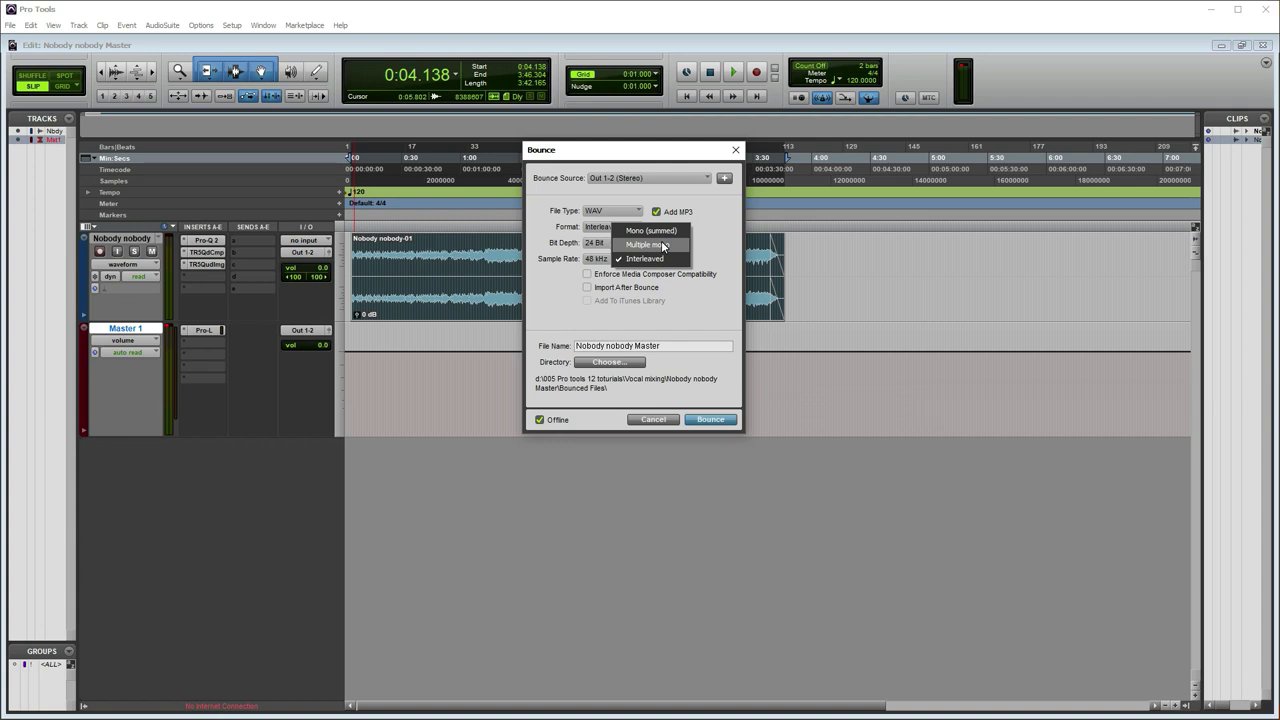
left_click(719, 260)
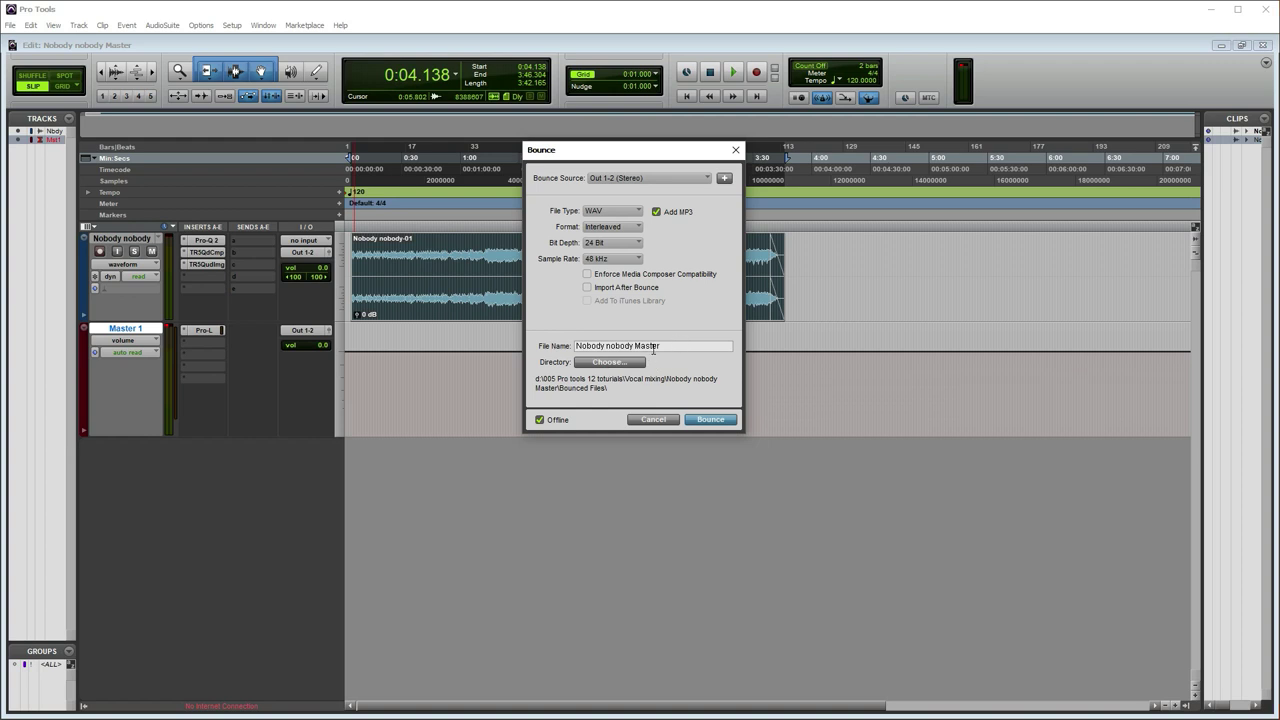
Step: Choose the master session's current Bounced Files folder as the destination and launch the offline bounce
left_click(618, 363)
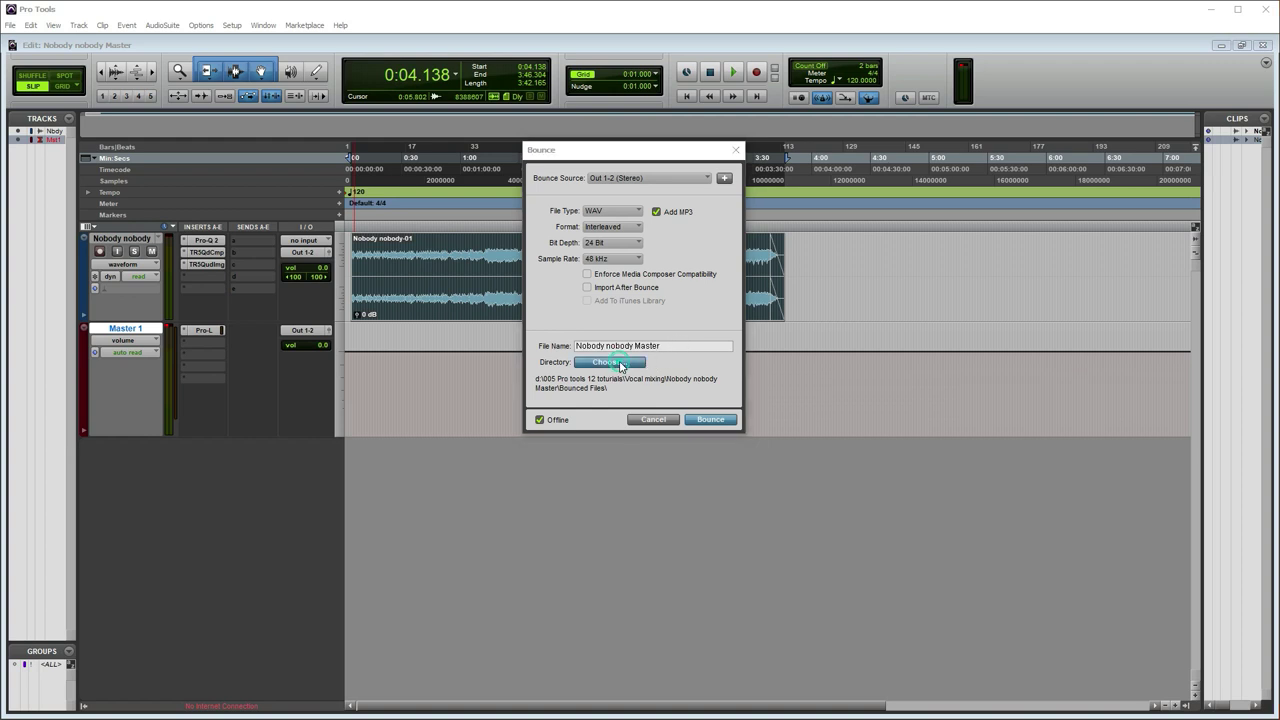
left_click(621, 596)
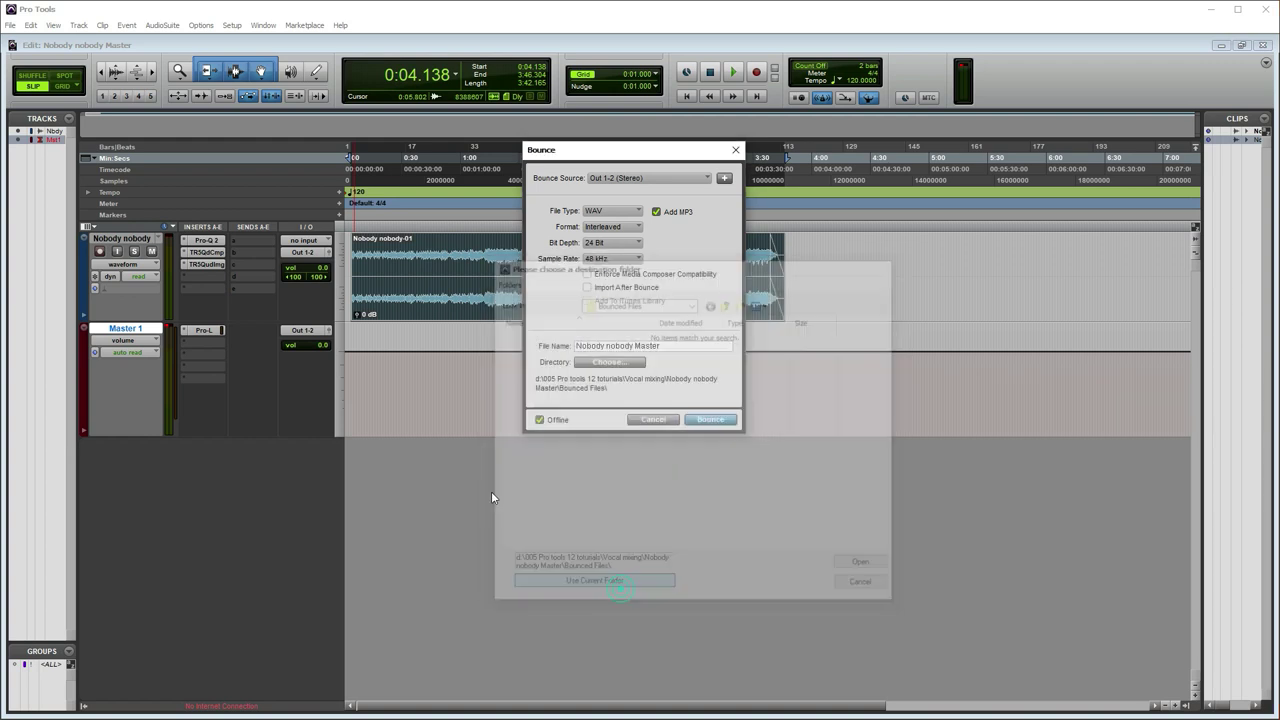
left_click(708, 420)
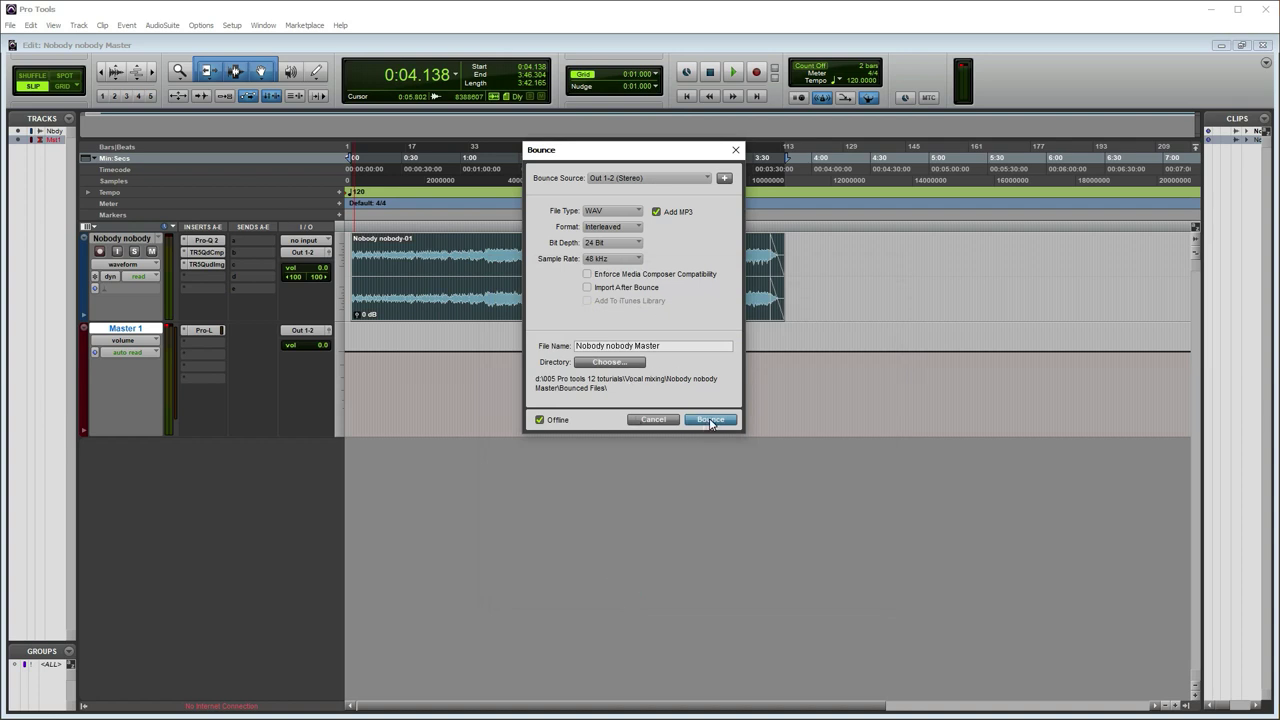
Step: Fill in the artist's name and set the genre to Pop in the MP3 tag info, and accept the settings to run the bounce
left_click(547, 297)
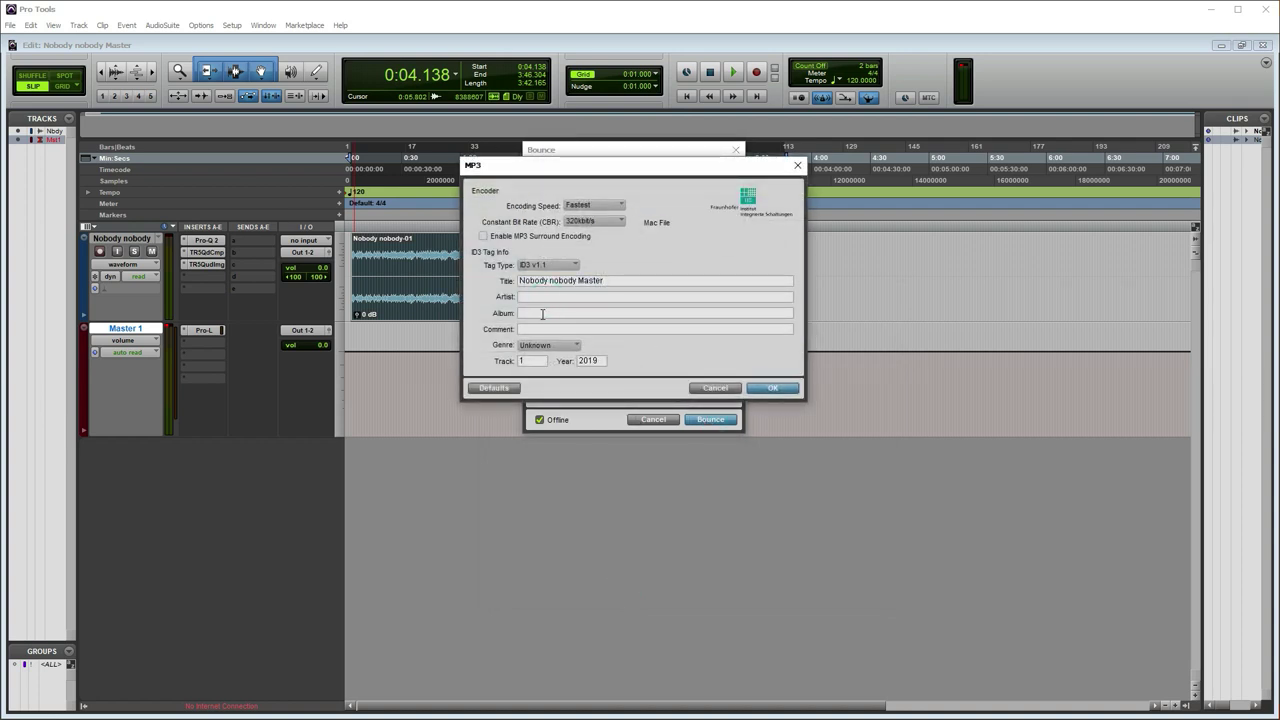
left_click(537, 328)
left_click(568, 346)
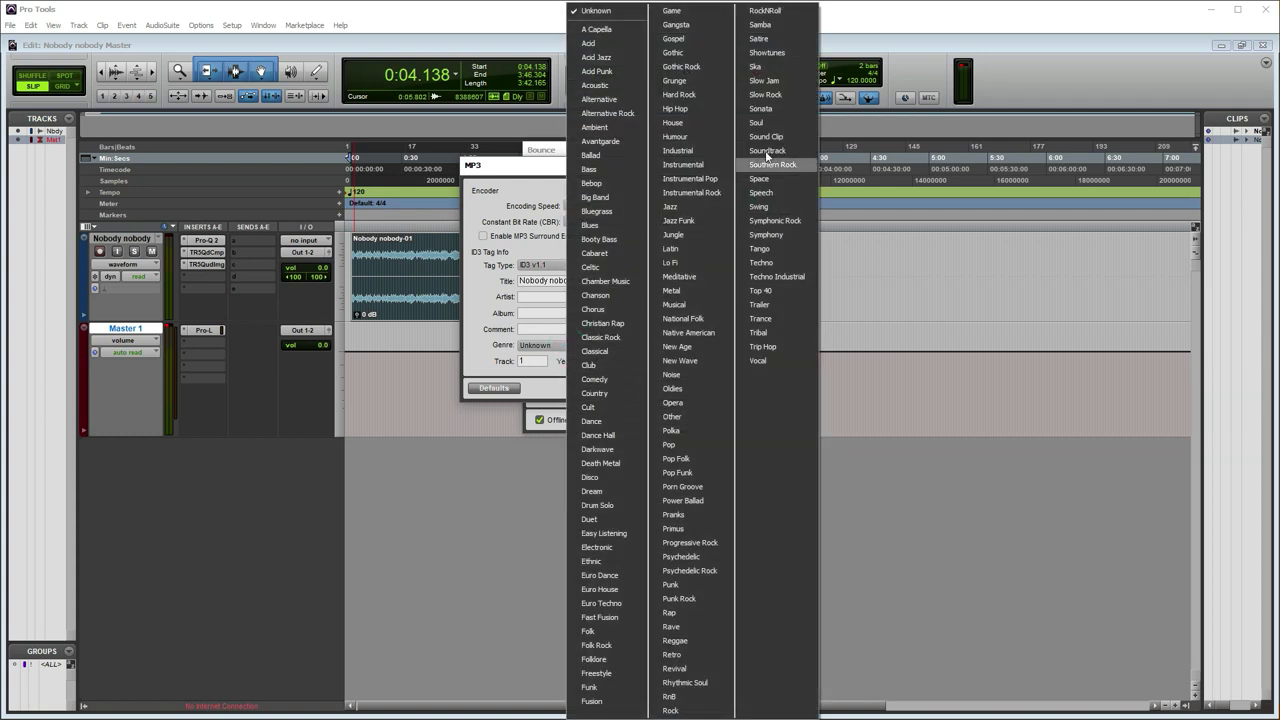
left_click(669, 446)
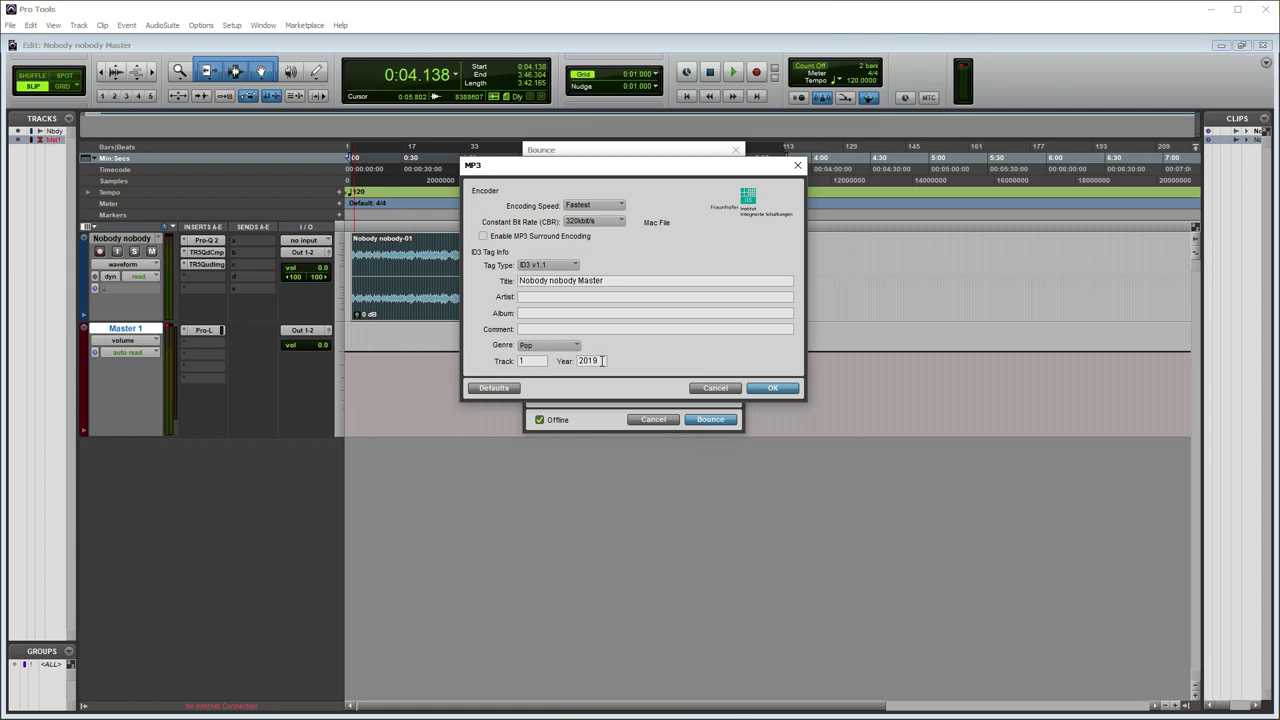
left_click(544, 298)
left_click(547, 313)
left_click(767, 388)
key("Return")
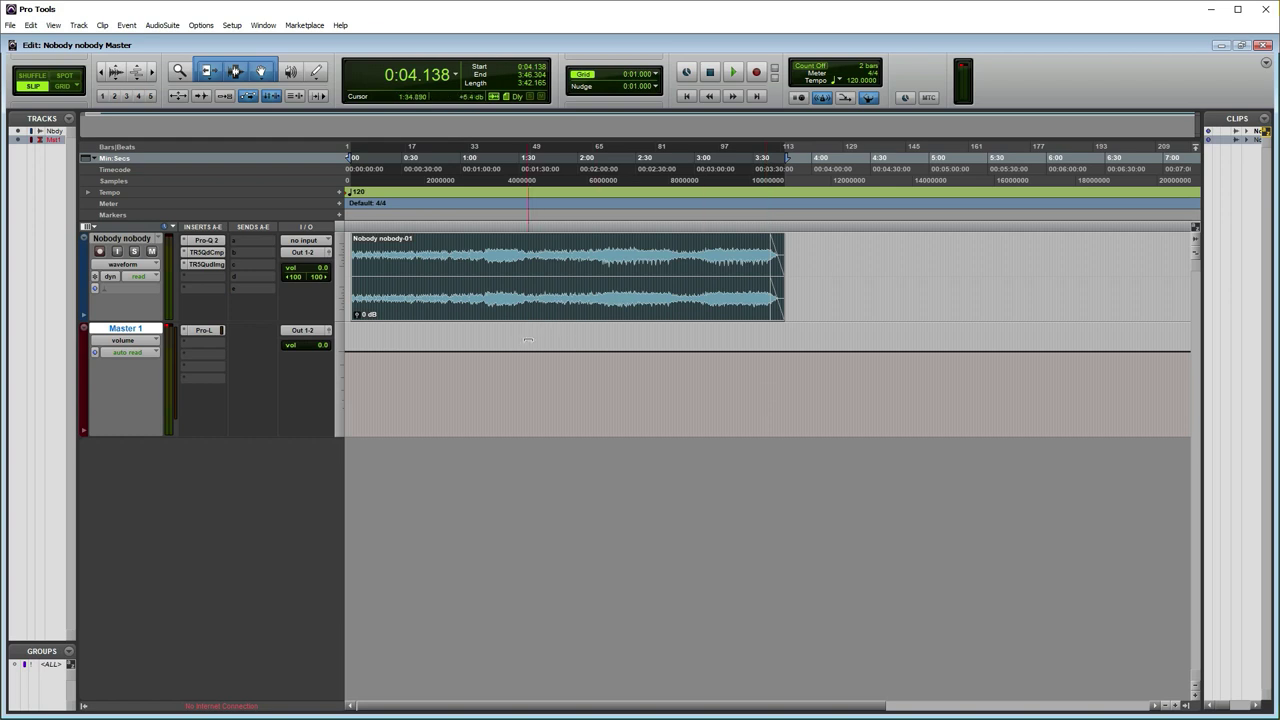
Step: Deselect the clip, save the master session, and close Pro Tools
left_click(903, 249)
left_click(11, 25)
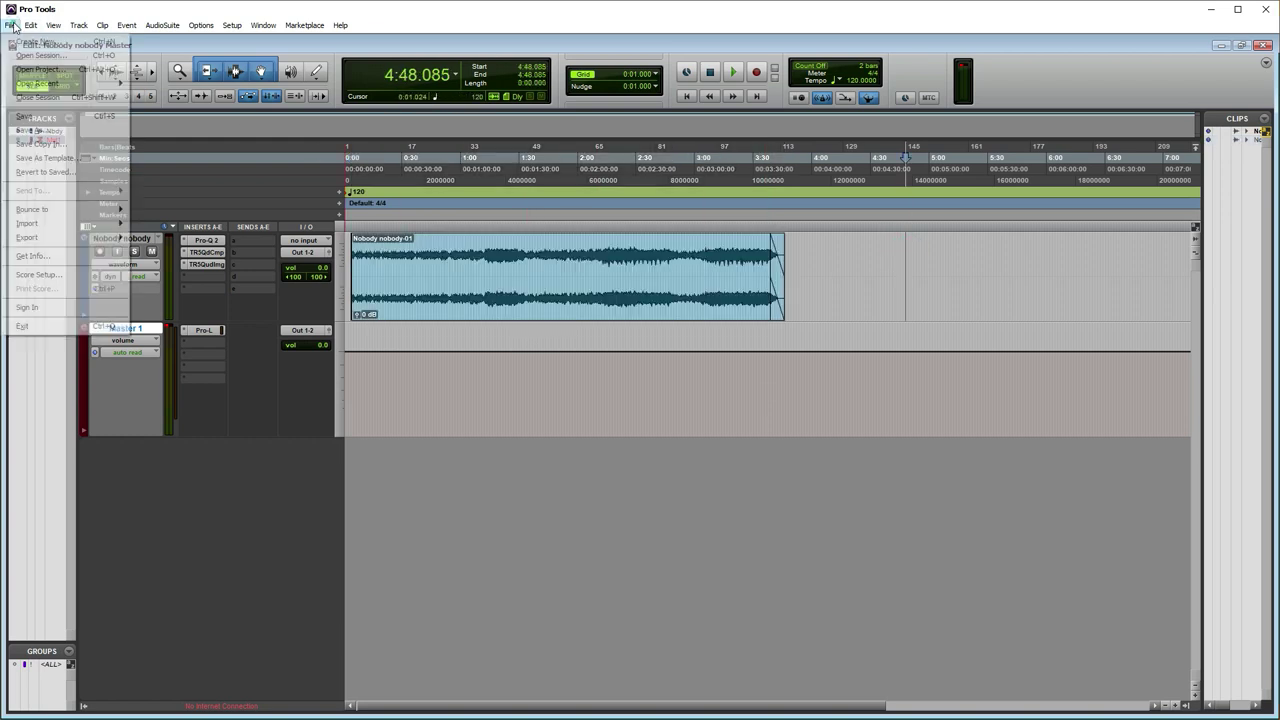
left_click(39, 119)
left_click(1265, 9)
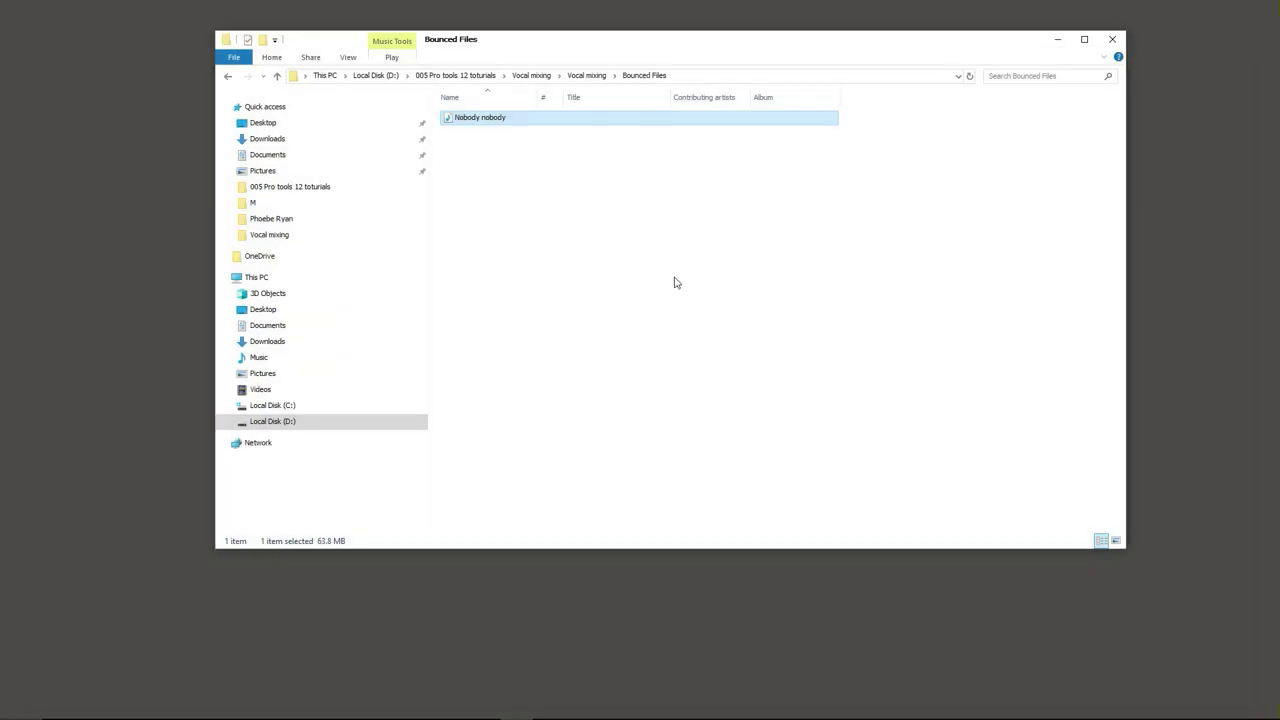
Step: Browse in File Explorer to the Bounced Files folder inside Nobody nobody Master
left_click(620, 248)
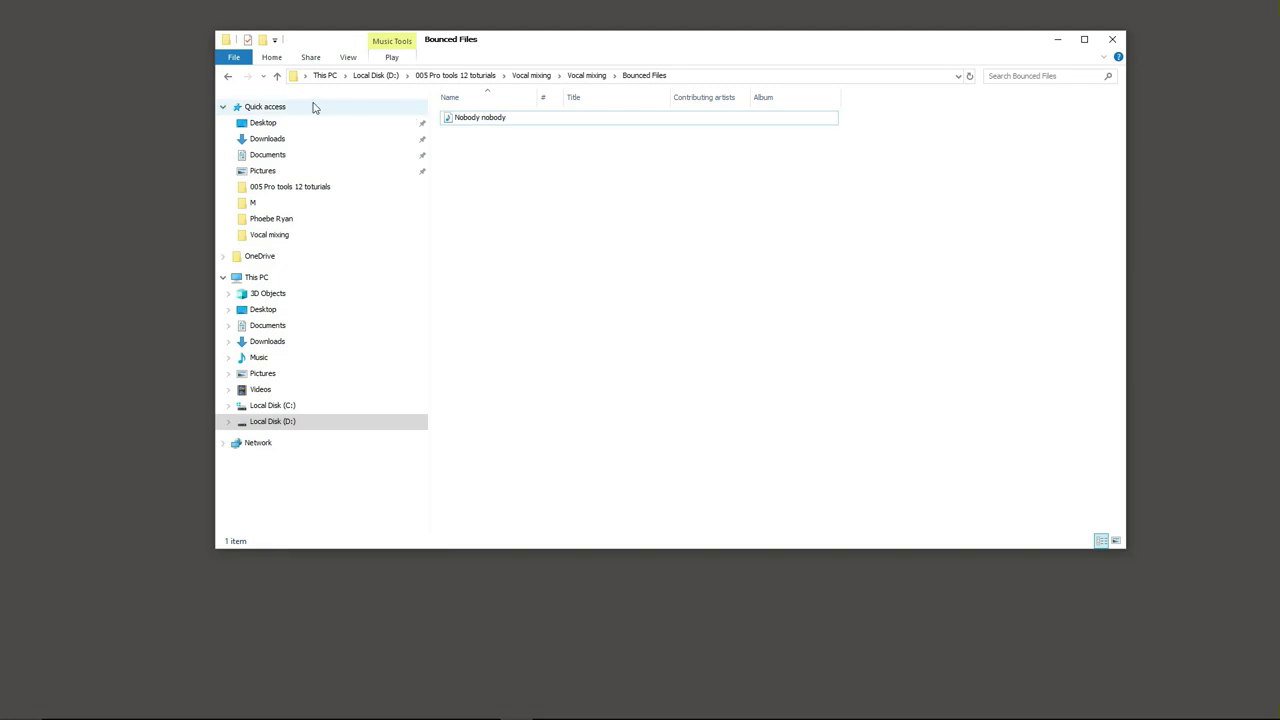
left_click(228, 77)
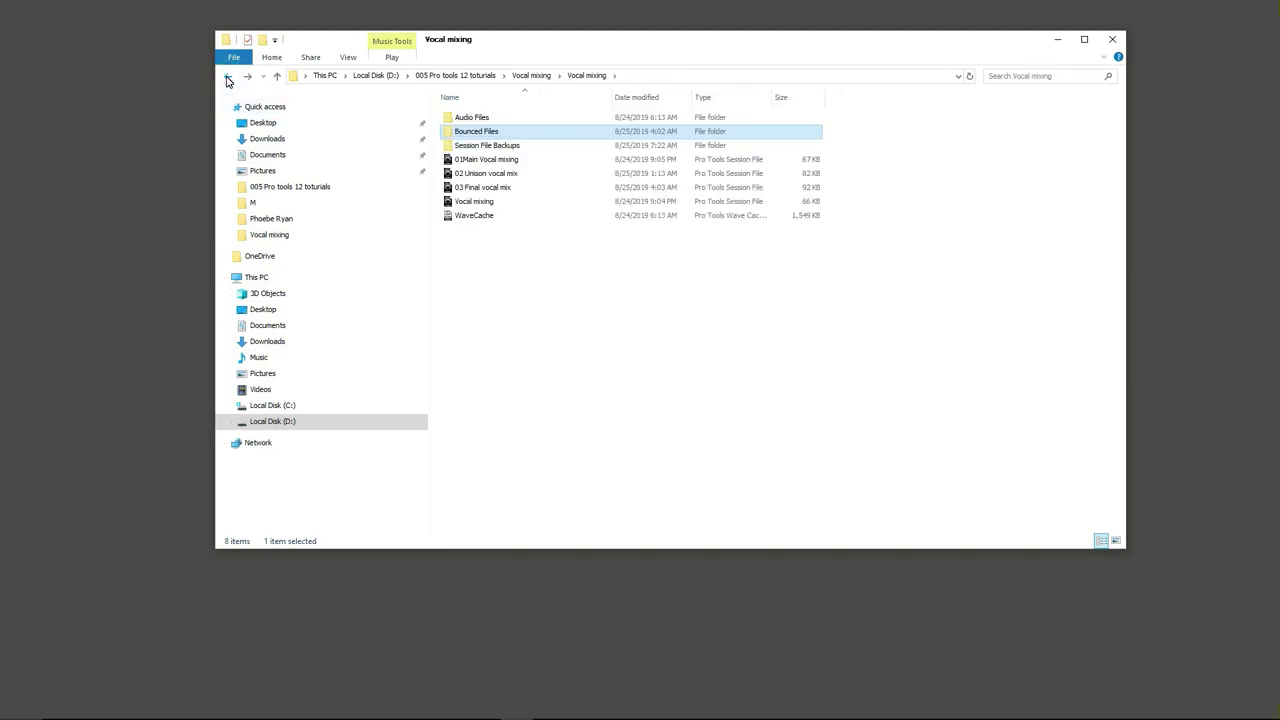
left_click(228, 77)
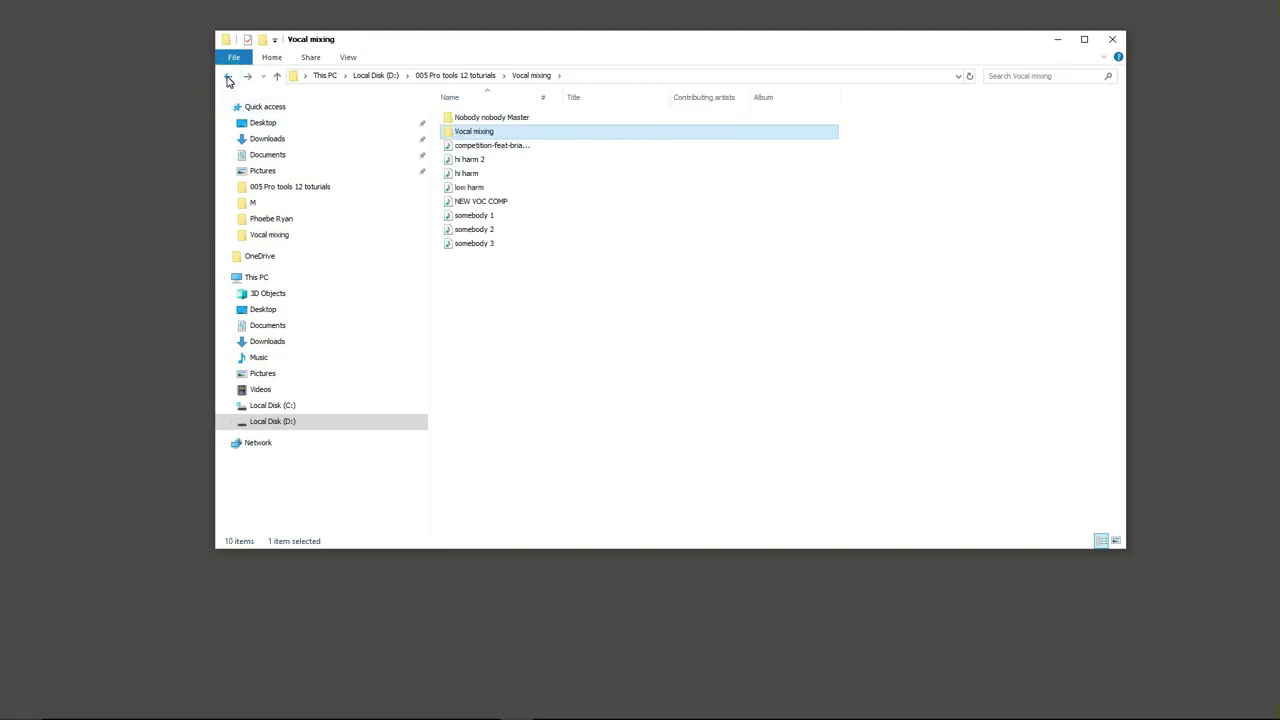
double_click(535, 119)
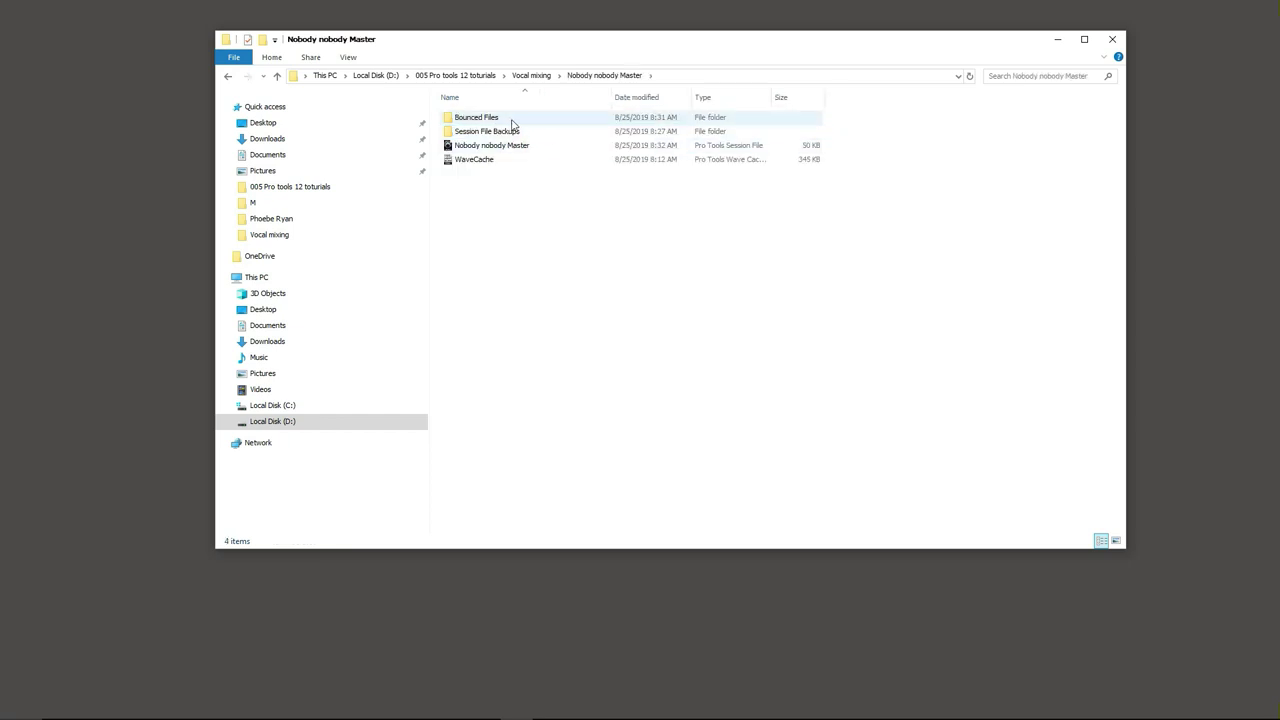
double_click(528, 119)
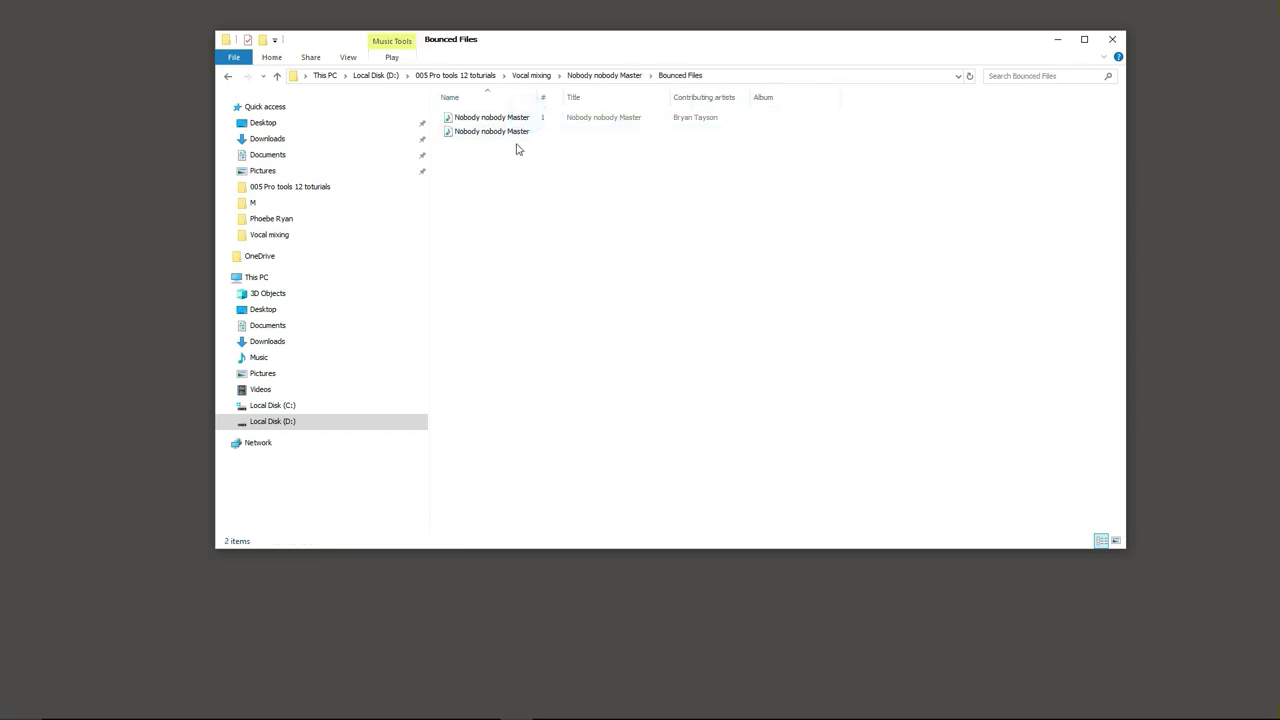
Step: Compare the two bounced master files, play the tagged MP3, and move the player window clear of the file list
left_click(586, 119)
left_click(539, 140)
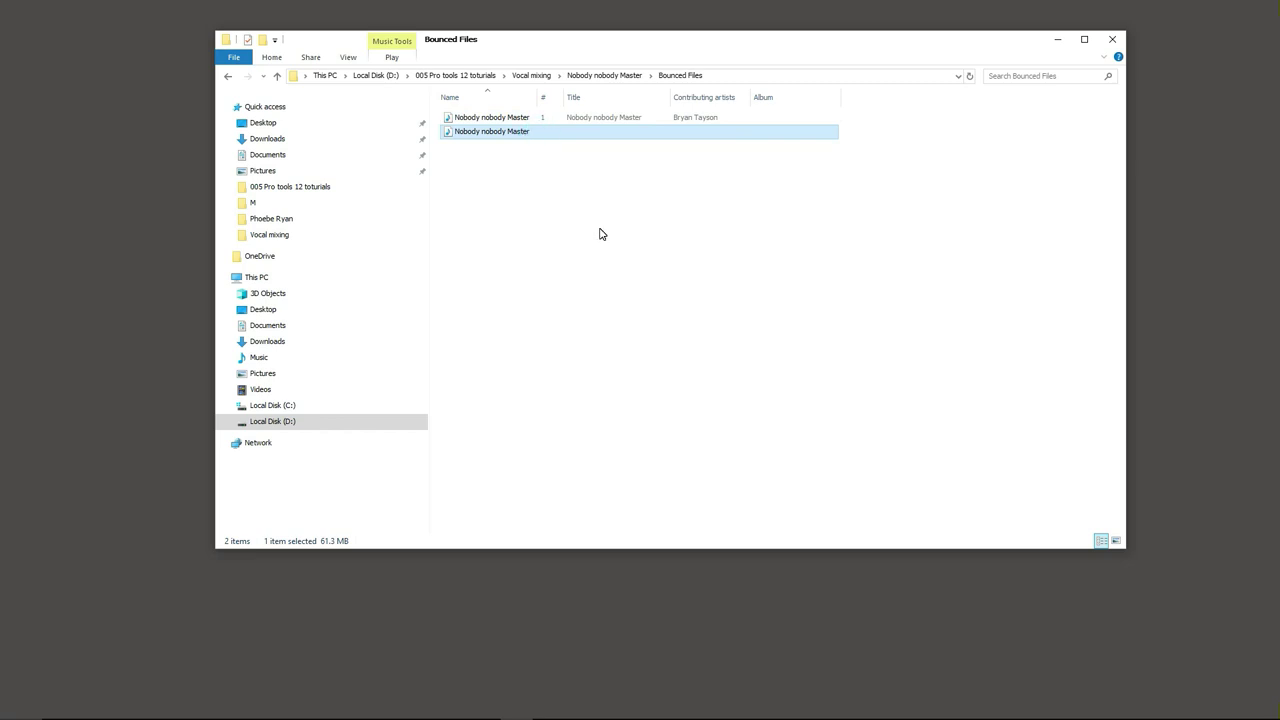
left_click(548, 118)
left_click(572, 118)
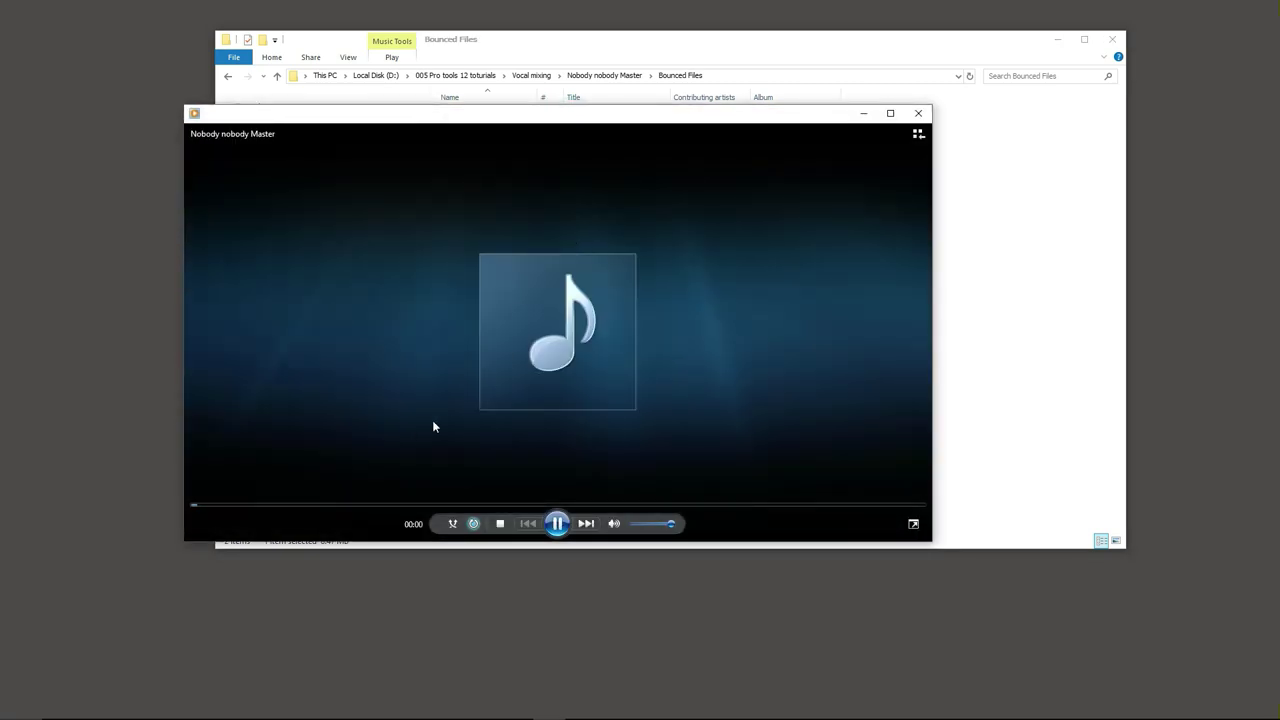
left_click_drag(505, 126, 461, 199)
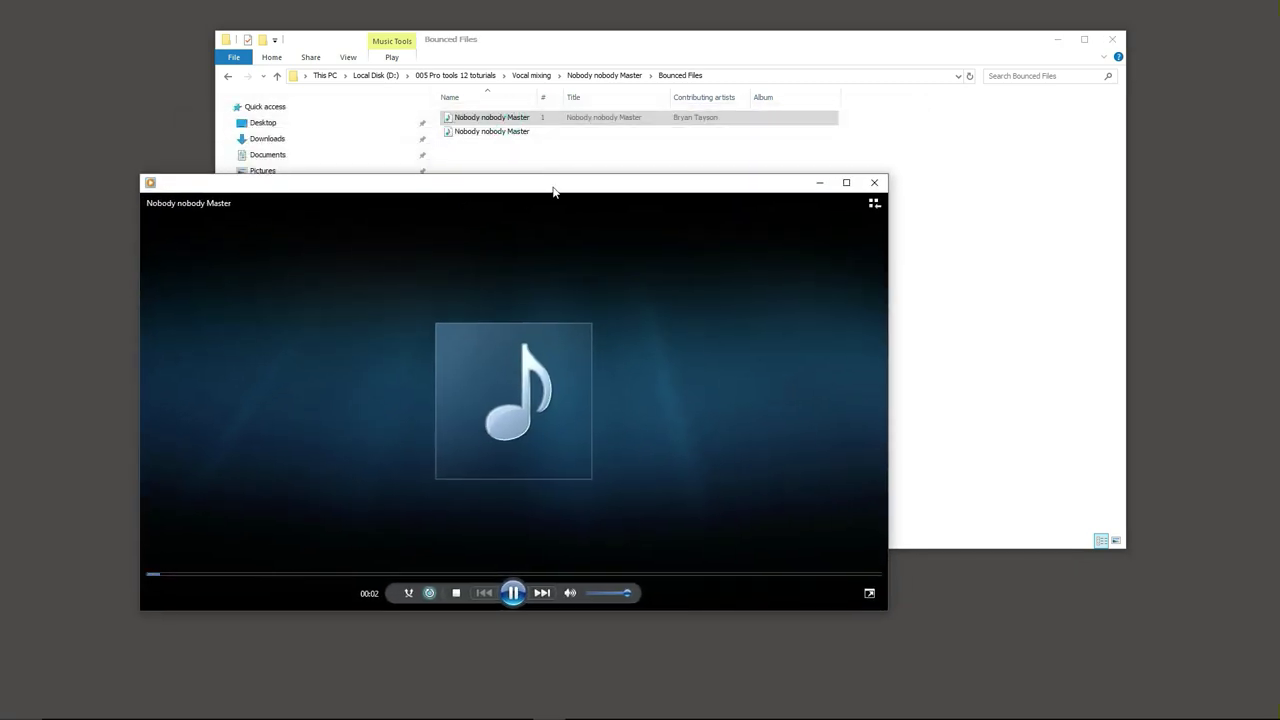
Step: Return to the folder window and open the Bounced Files folder of the Vocal mixing session
left_click(601, 151)
left_click(228, 76)
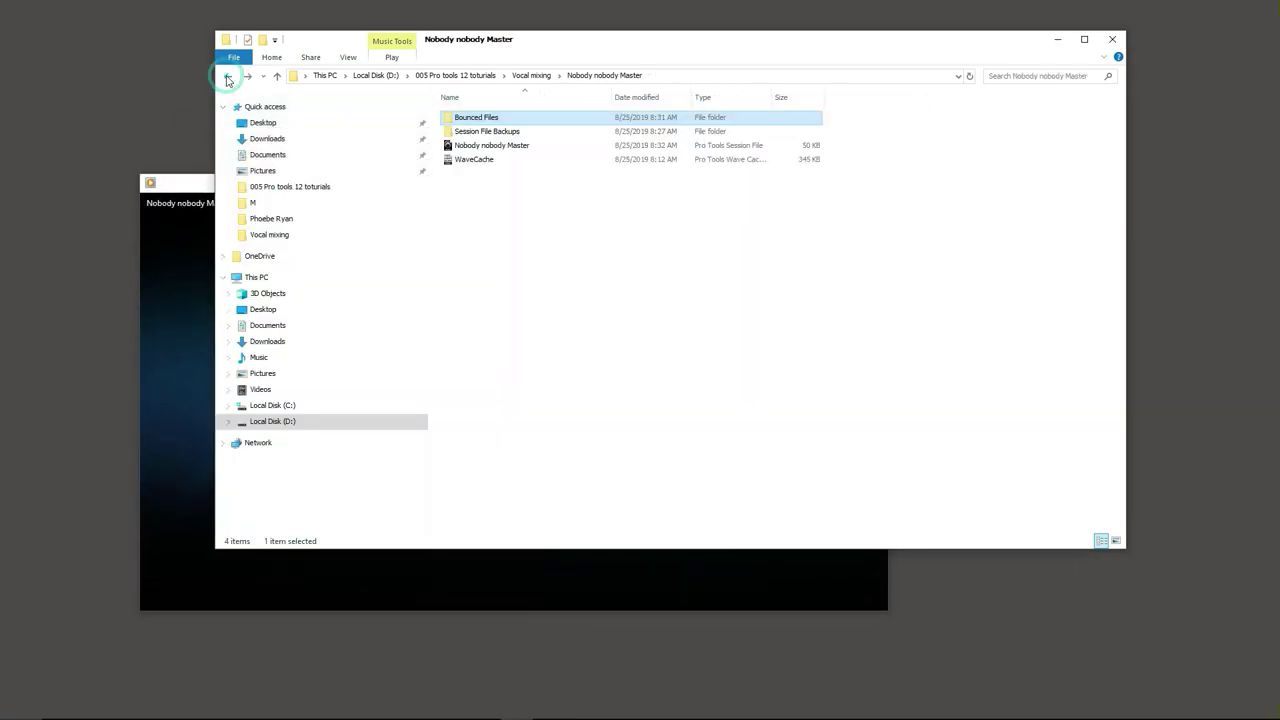
left_click(228, 76)
double_click(505, 131)
double_click(500, 117)
key("alt+Left")
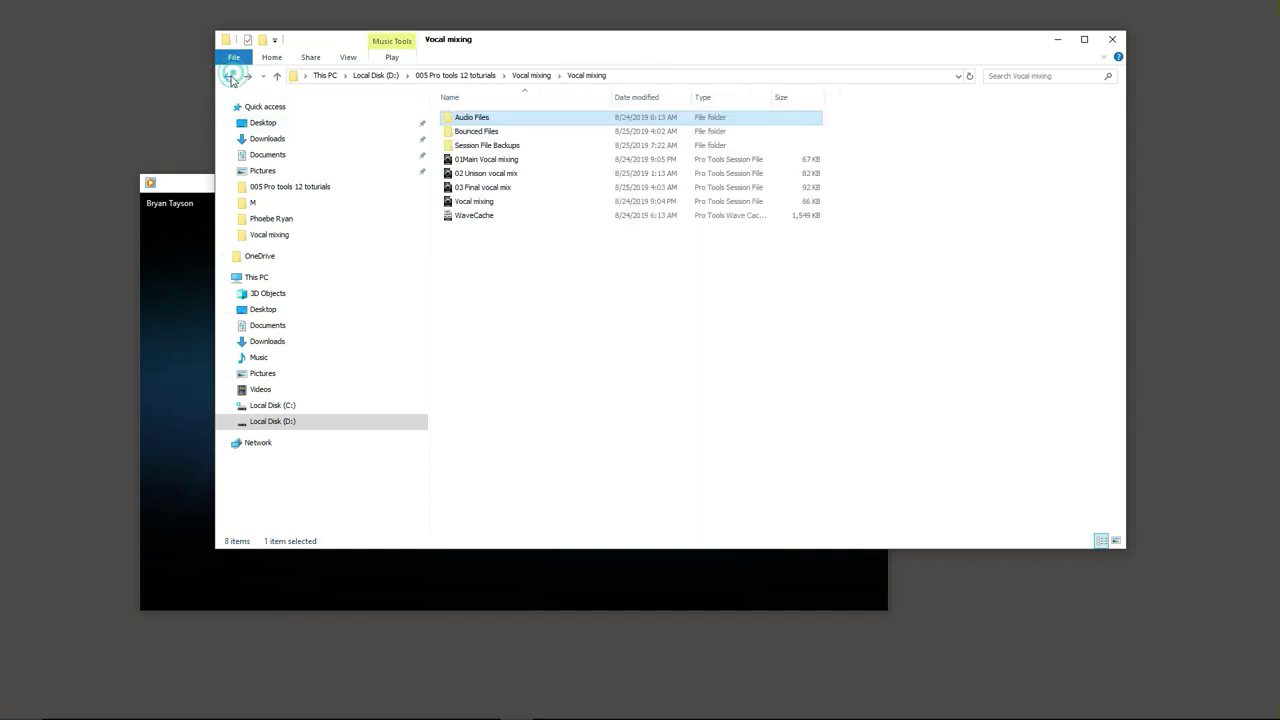
double_click(524, 134)
Step: Play the unmastered Nobody nobody mix from near its start for comparison, and close the player
double_click(491, 119)
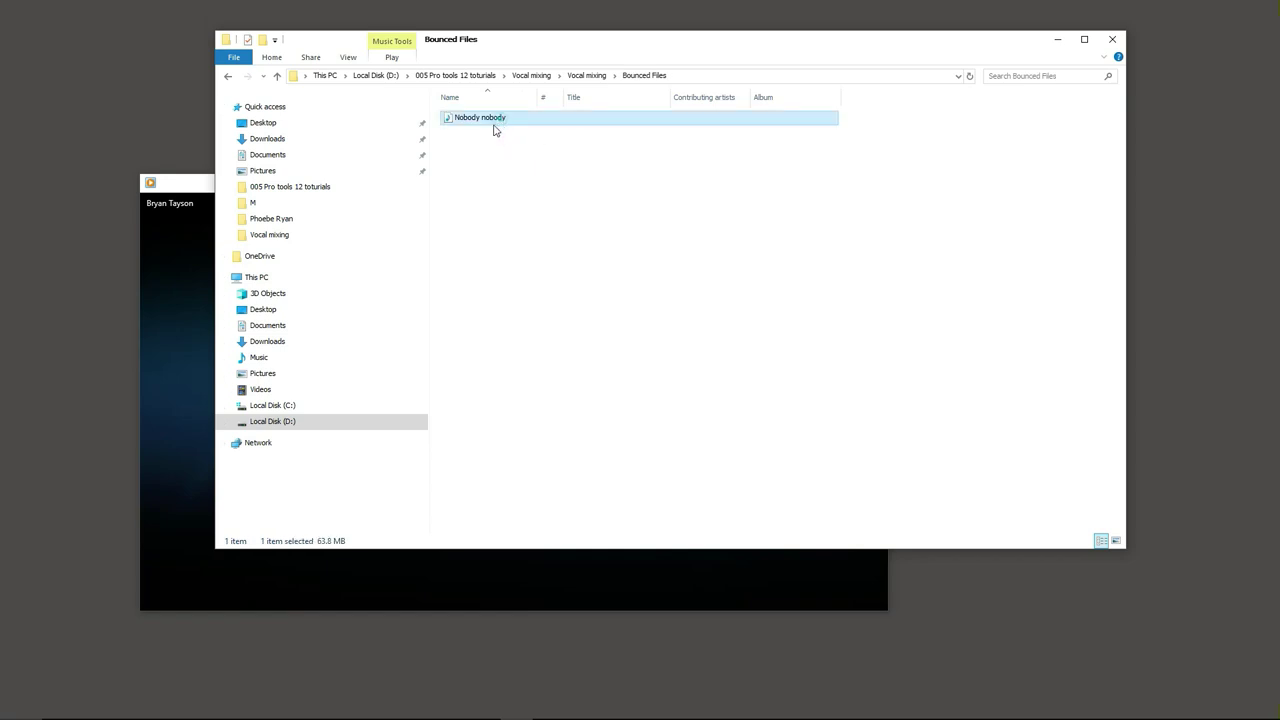
left_click(172, 574)
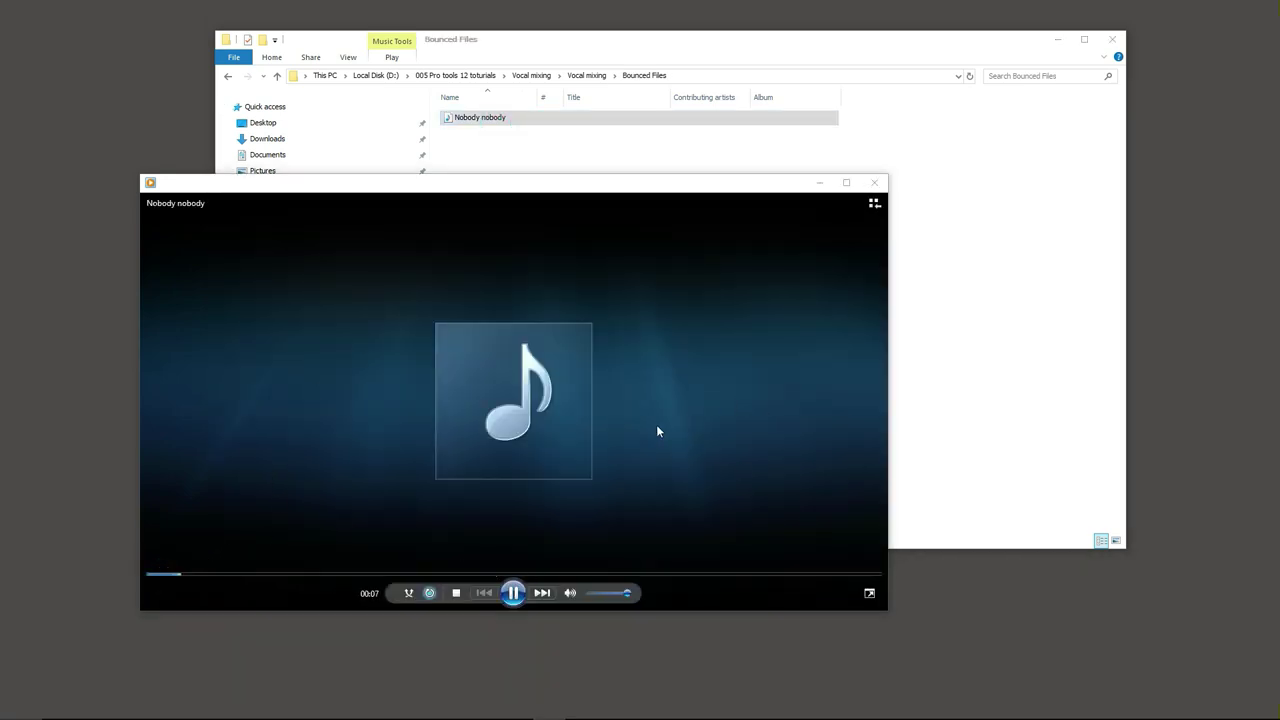
left_click(873, 184)
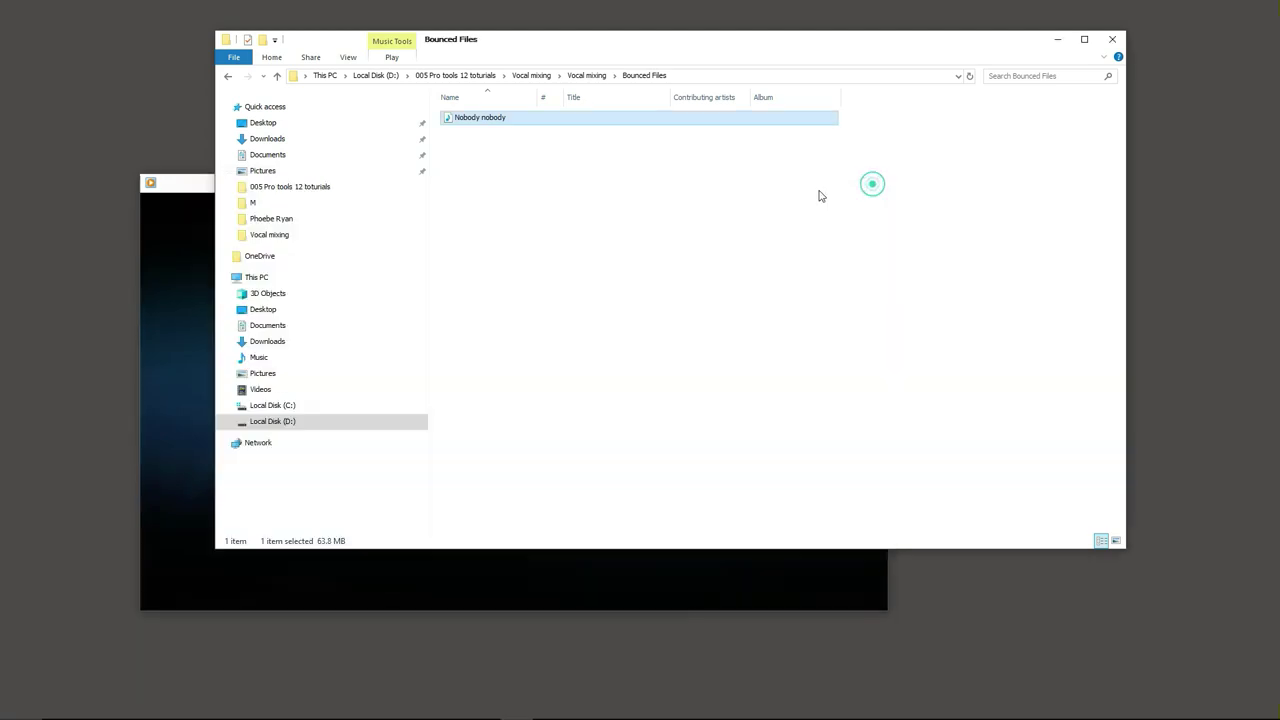
Step: Go back to the Nobody nobody Master folder and open its Bounced Files folder
left_click(227, 77)
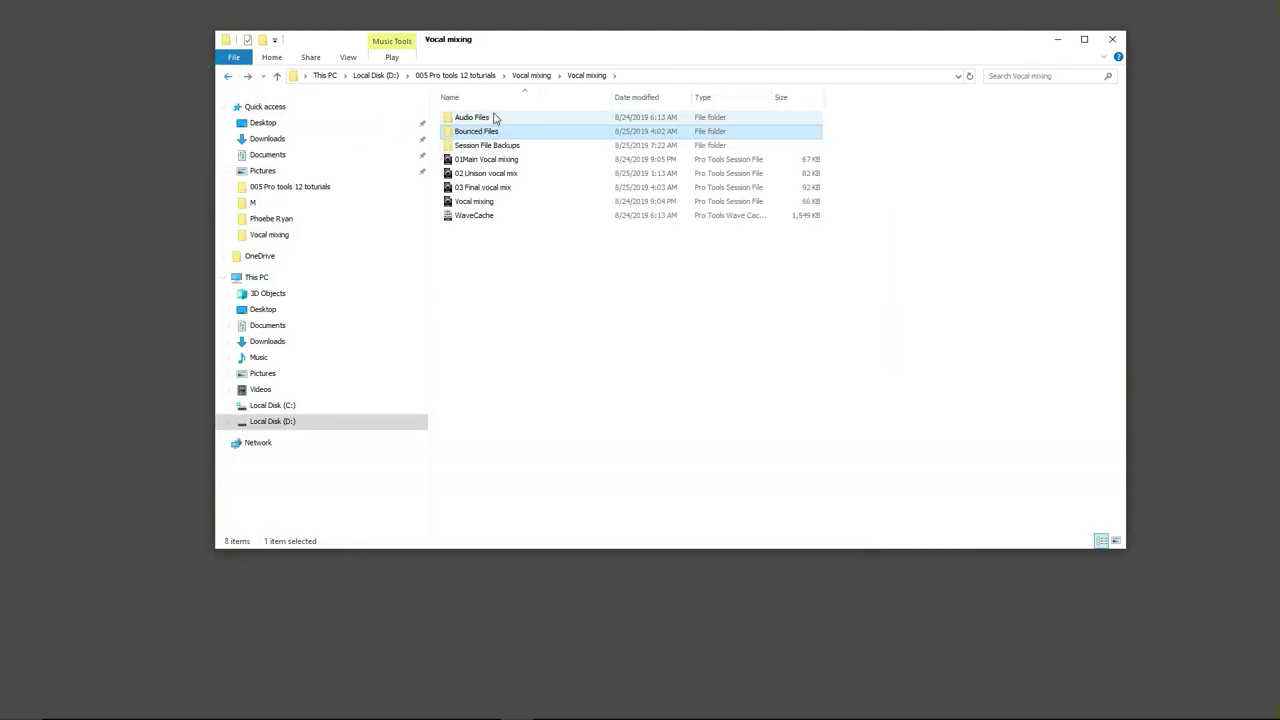
left_click(228, 77)
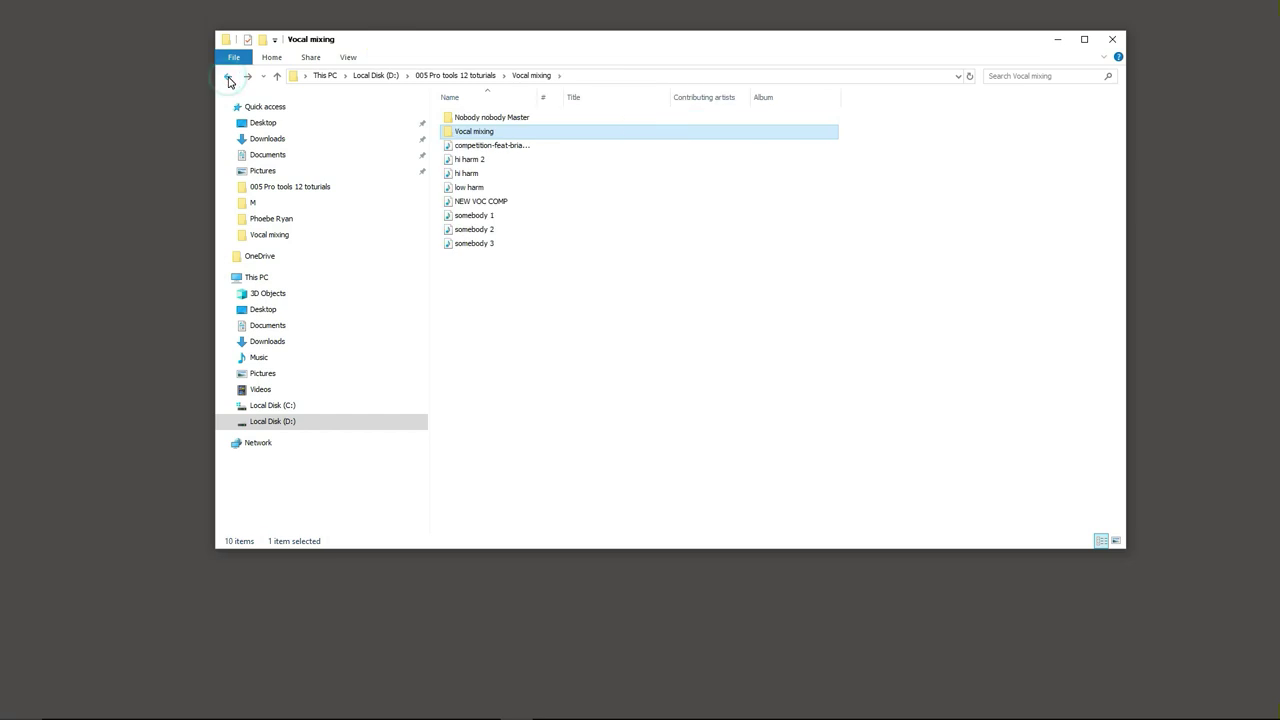
left_click(478, 119)
double_click(478, 119)
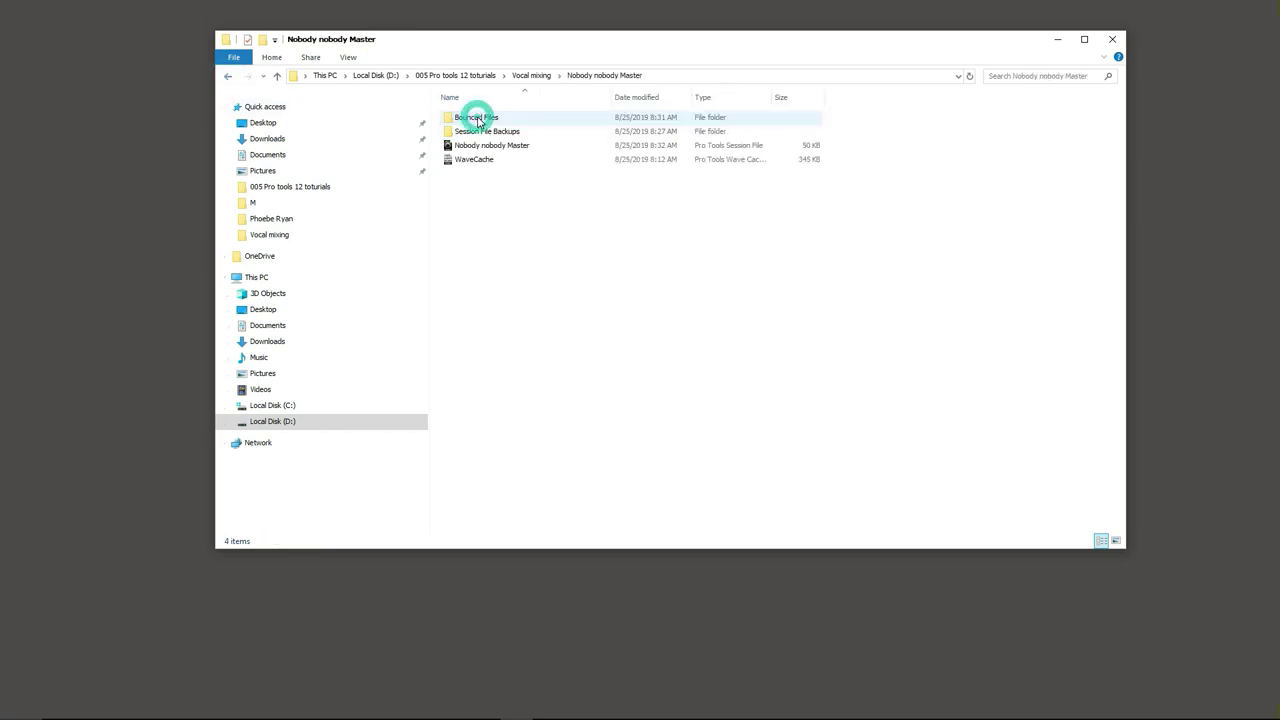
double_click(496, 117)
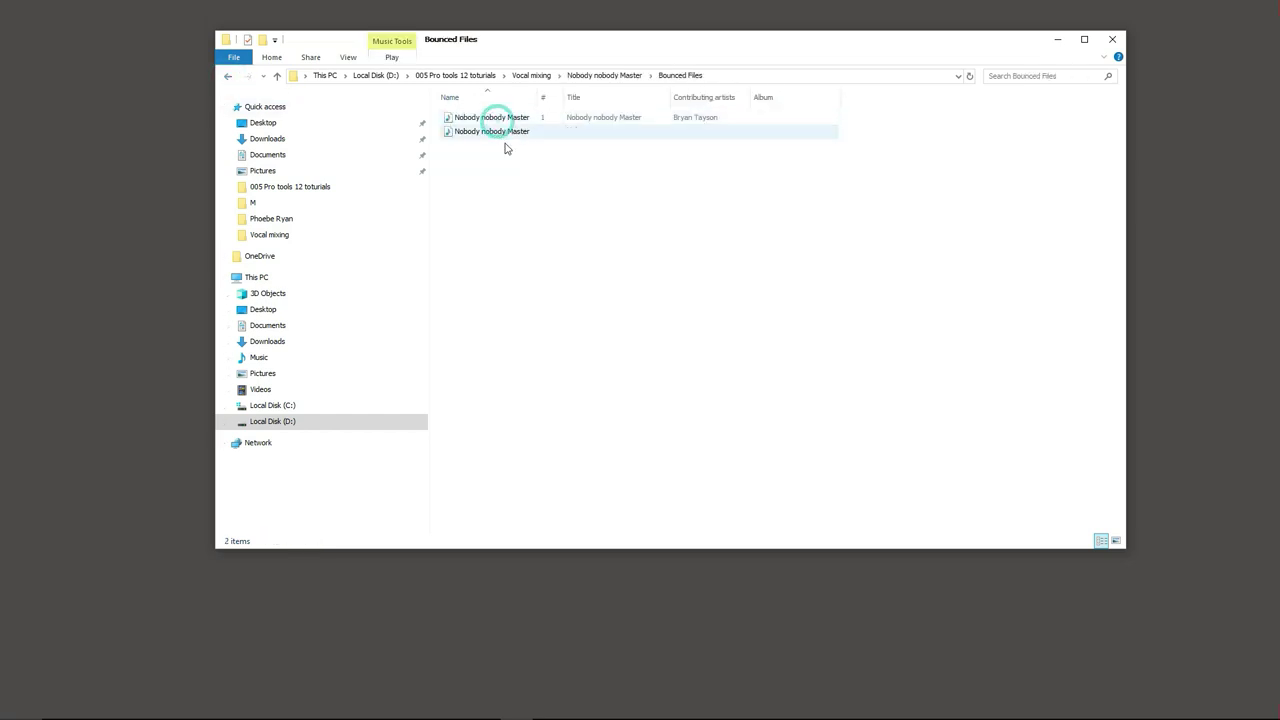
Step: Play the mastered MP3 from near its start, close the folder window, and move the player to the middle of the desktop
left_click(552, 119)
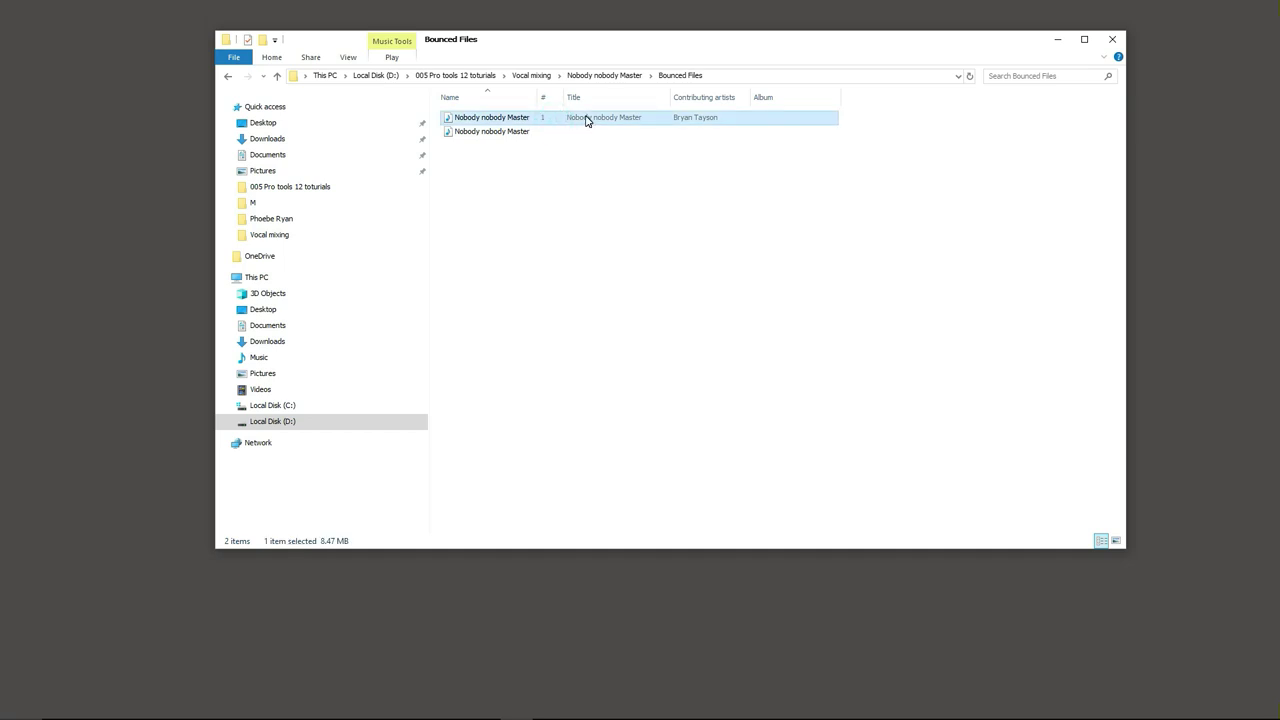
double_click(674, 121)
left_click(188, 575)
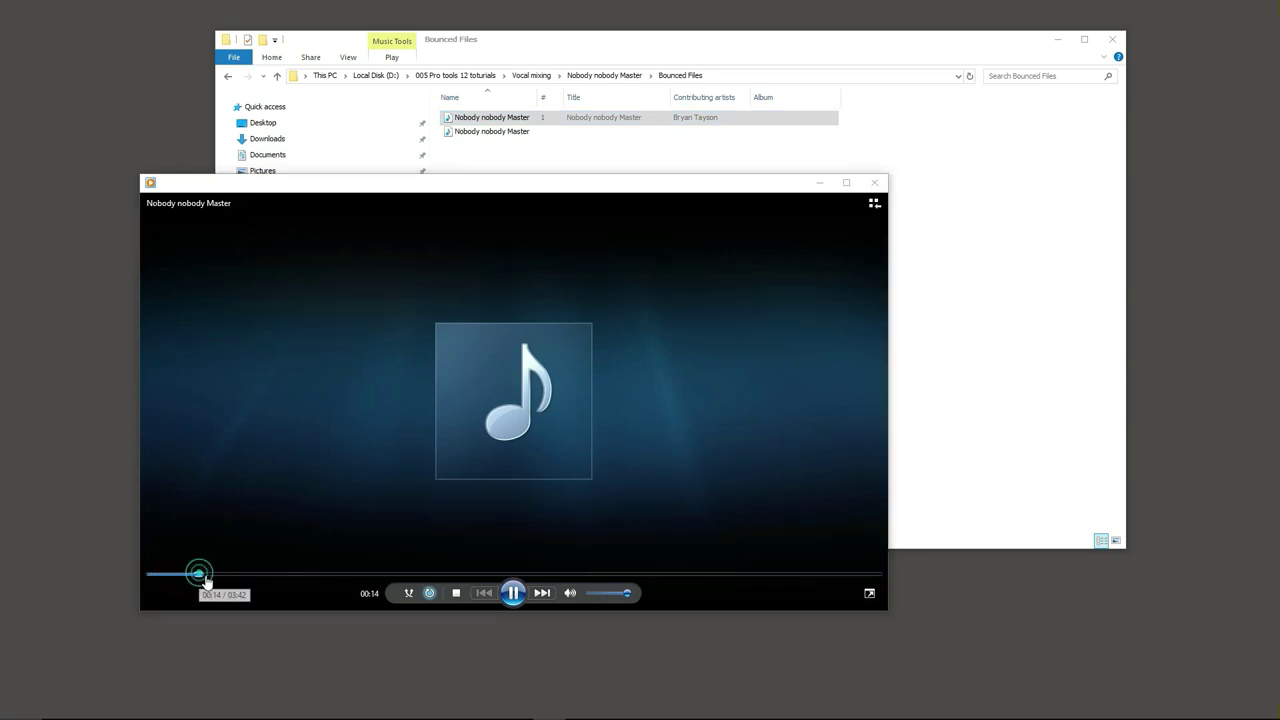
left_click(1112, 39)
left_click_drag(621, 186, 752, 105)
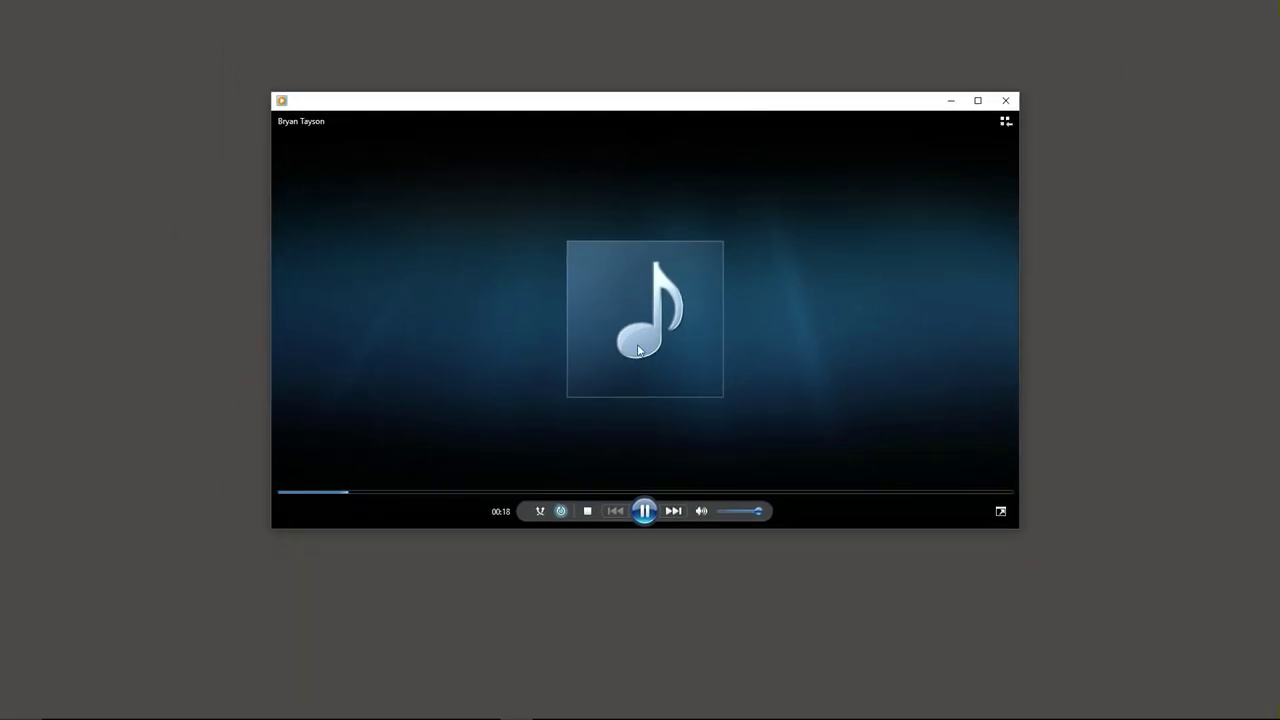